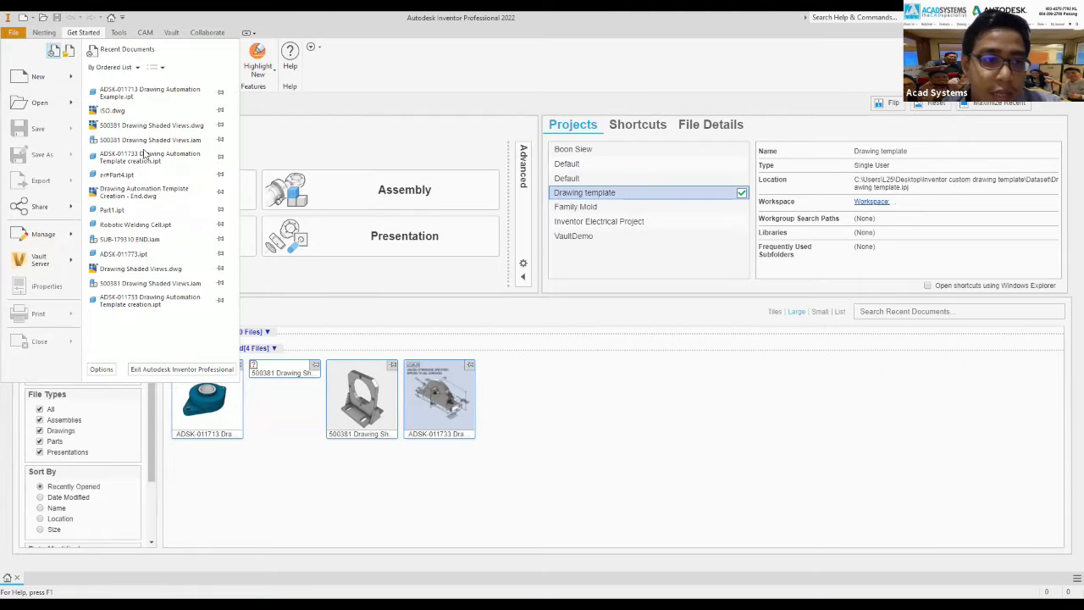
- Browse the en-US Metric drawing templates available for a new file, including DIN.idw, and leave without creating a document
{"action": "left_click", "coordinate": [44, 85]}
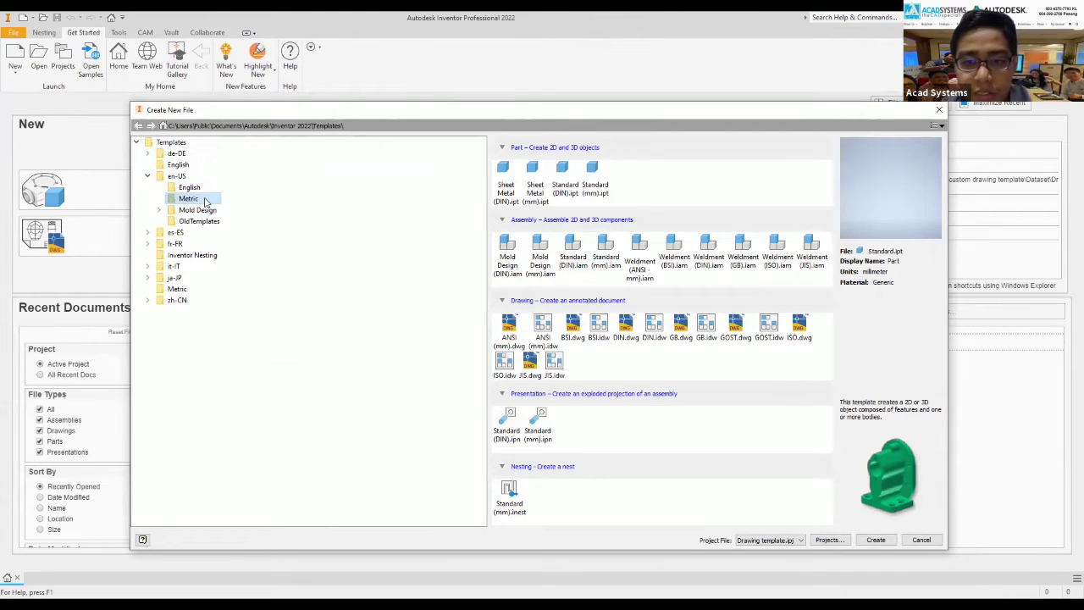
{"action": "left_click", "coordinate": [542, 326]}
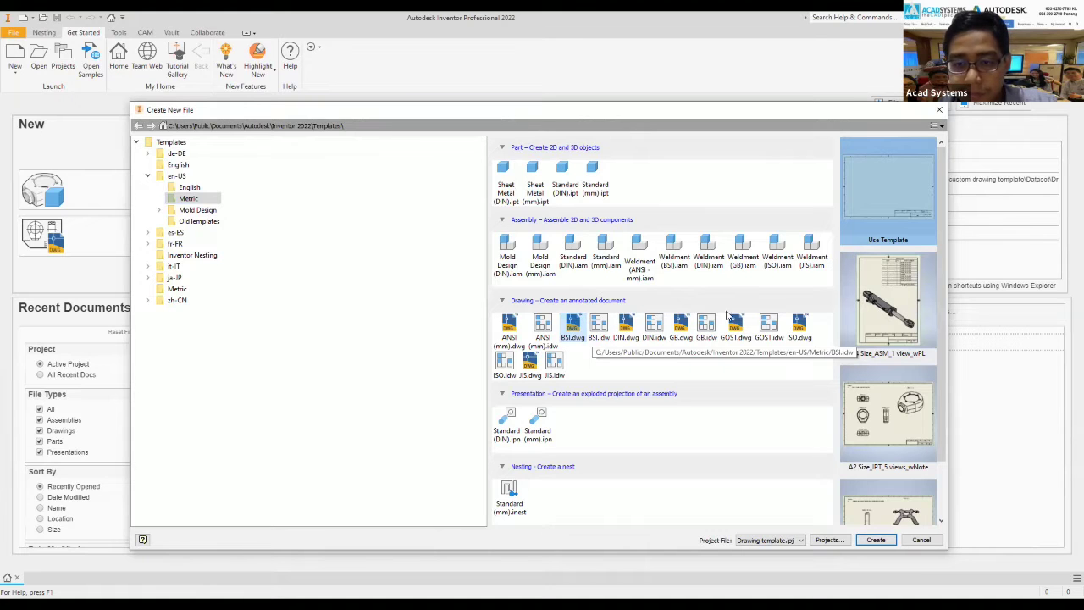
{"action": "left_click", "coordinate": [666, 324]}
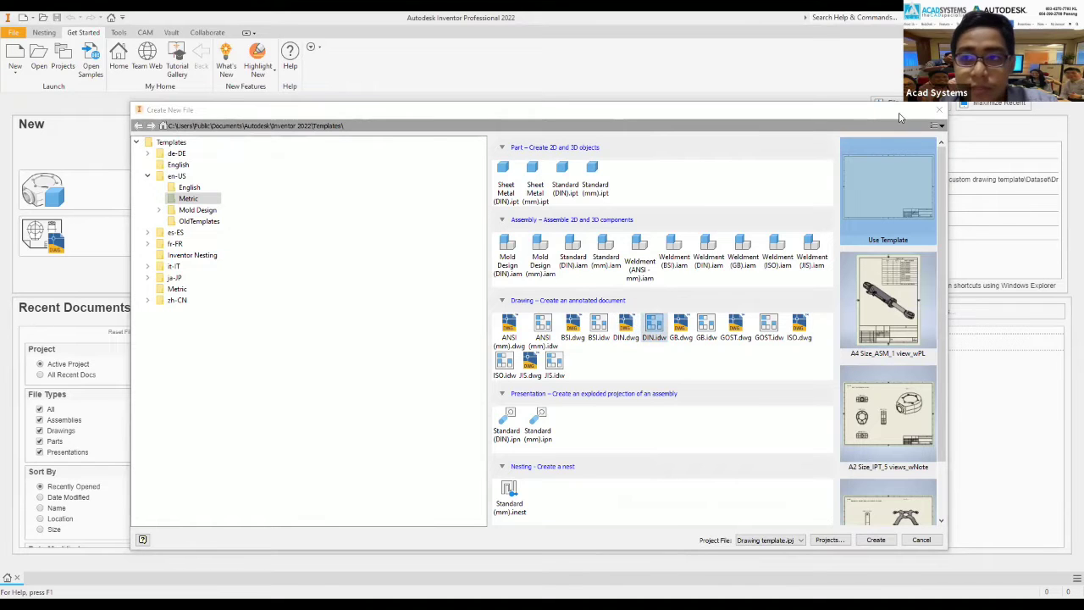
{"action": "left_click_drag", "start_coordinate": [873, 109], "coordinate": [785, 108]}
{"action": "key", "text": "Escape"}
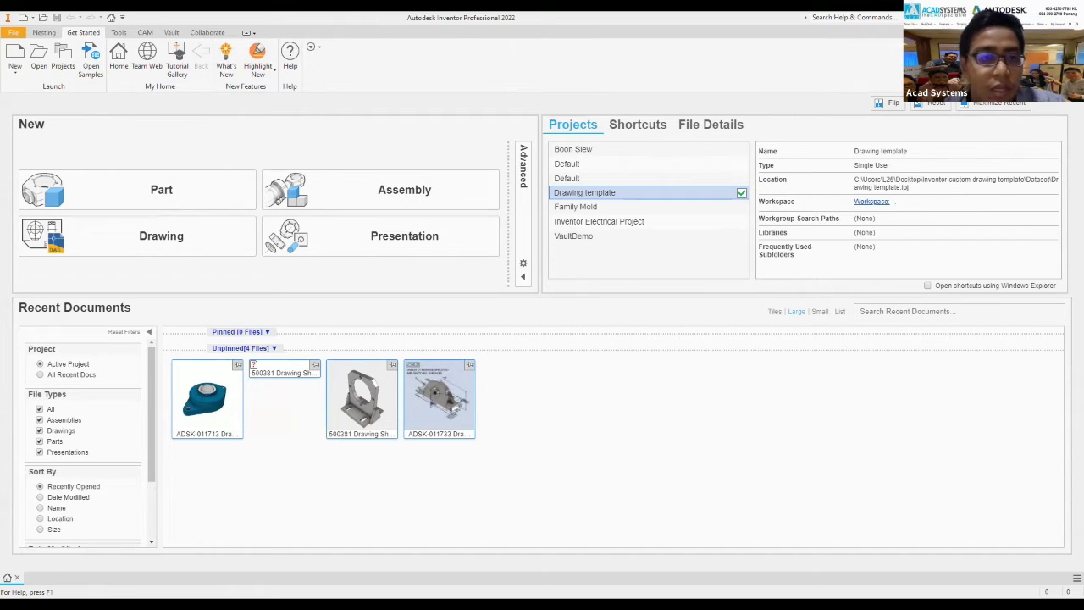
- Switch to File Explorer and go from This PC to C:\Users\Public\Public Documents\Autodesk\Inventor 2022\Templates\en-US\Metric
{"action": "key", "text": "alt+Tab"}
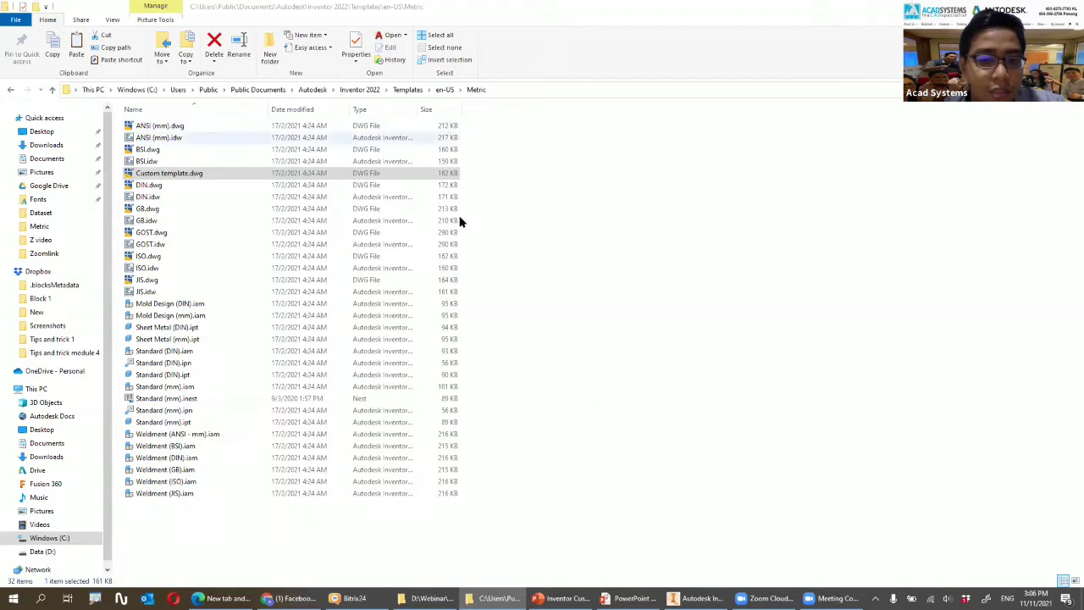
{"action": "left_click", "coordinate": [143, 91]}
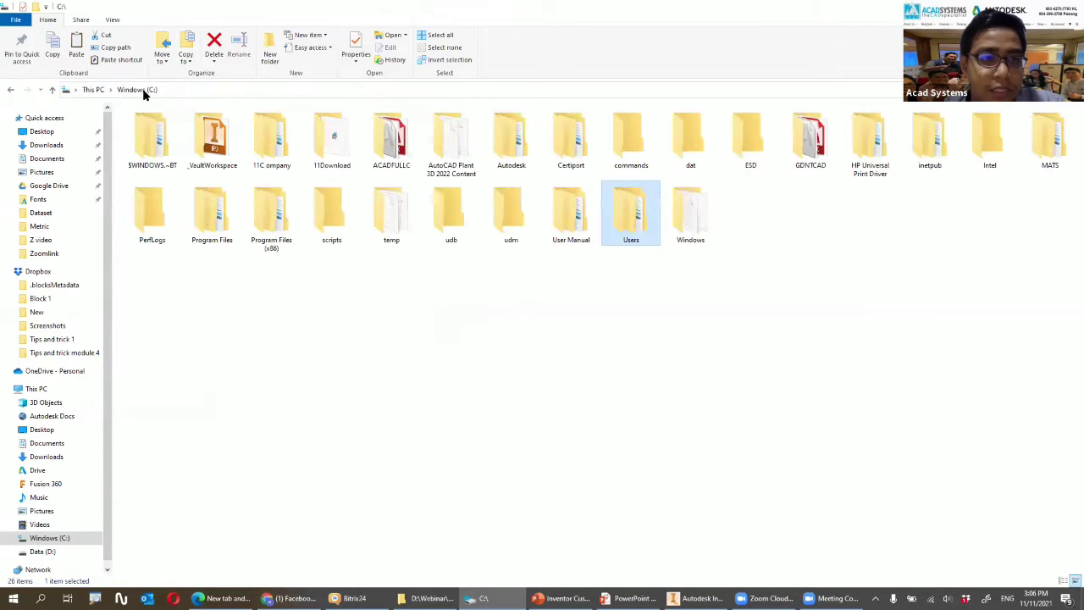
{"action": "left_click", "coordinate": [56, 390]}
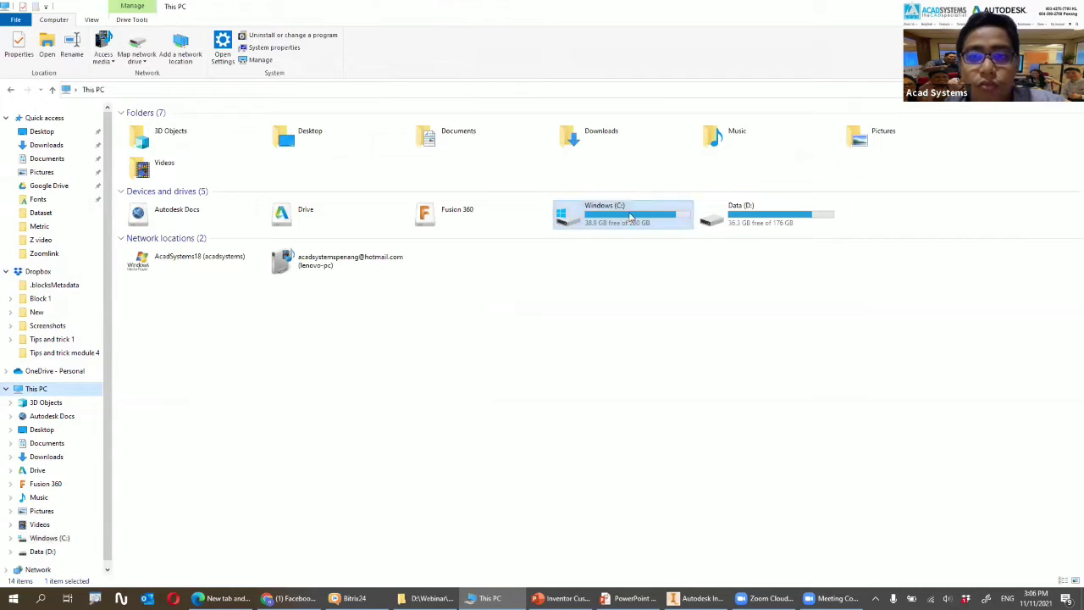
{"action": "double_click", "coordinate": [631, 222]}
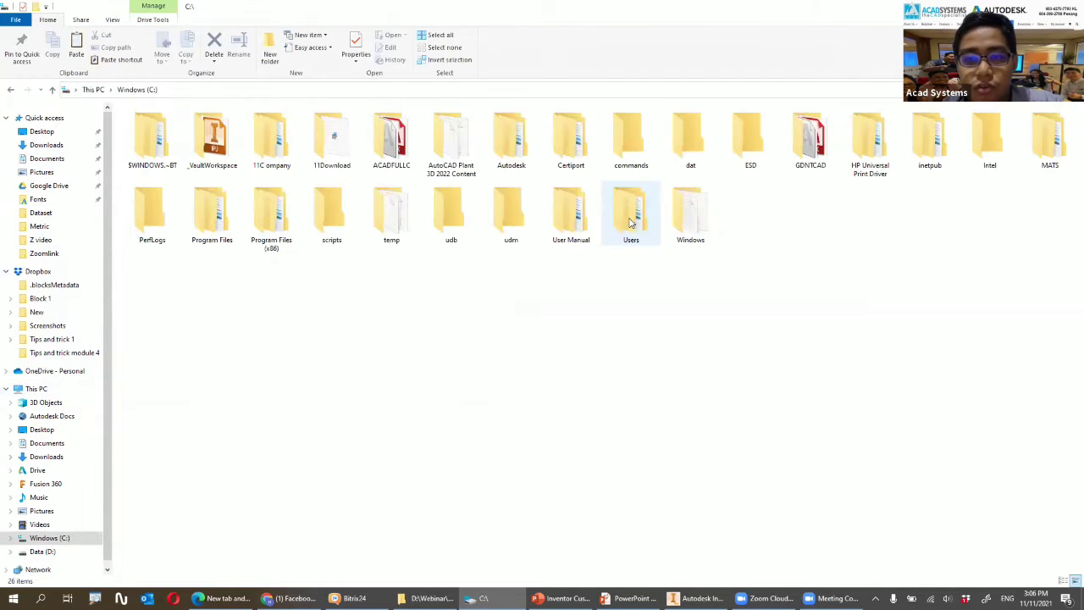
{"action": "left_click", "coordinate": [629, 233]}
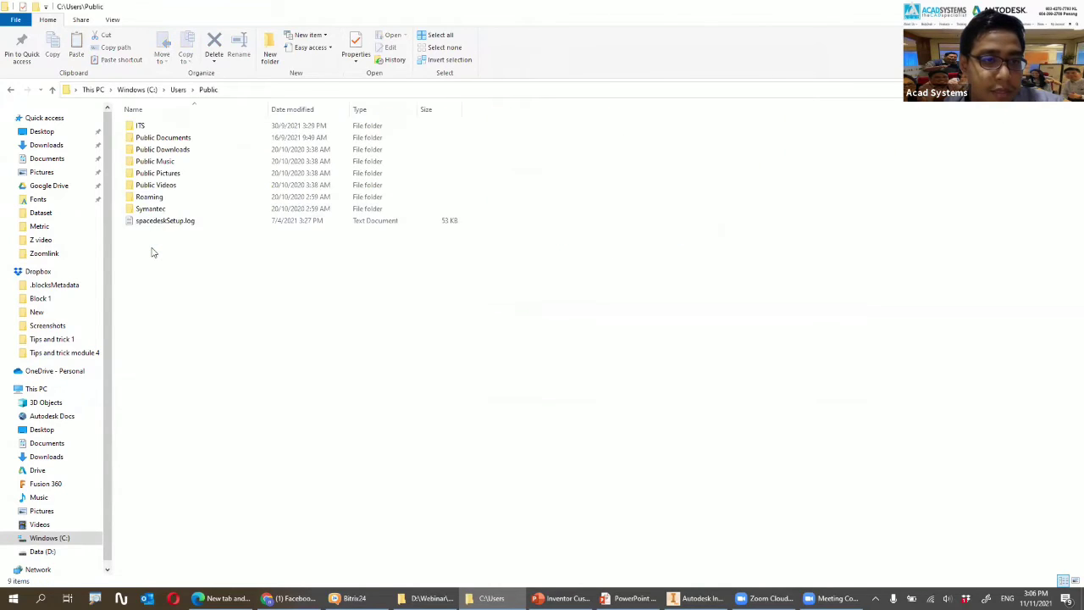
{"action": "double_click", "coordinate": [187, 140]}
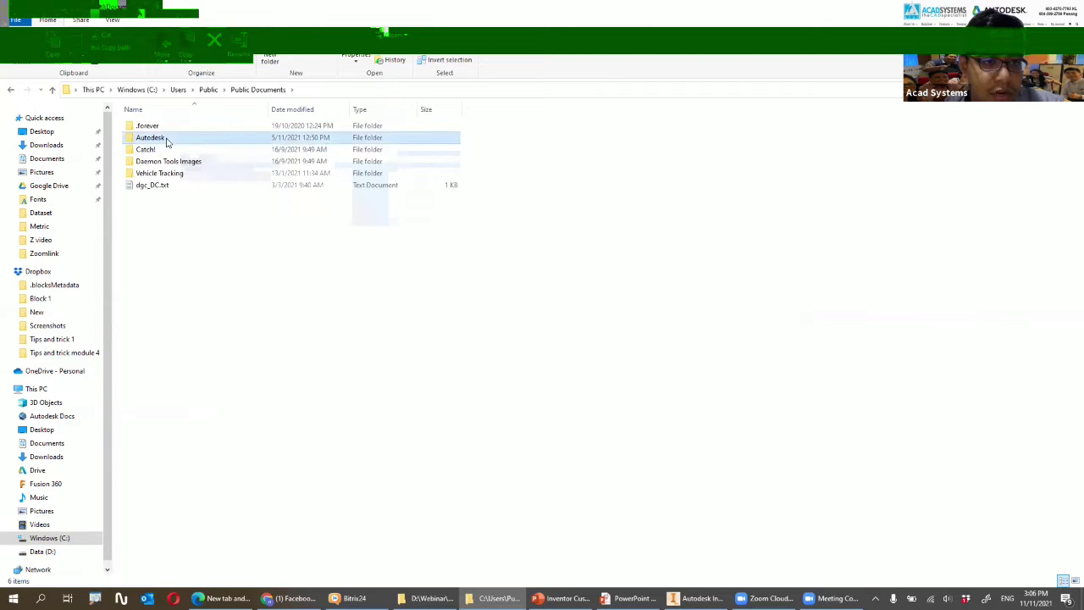
{"action": "double_click", "coordinate": [160, 138]}
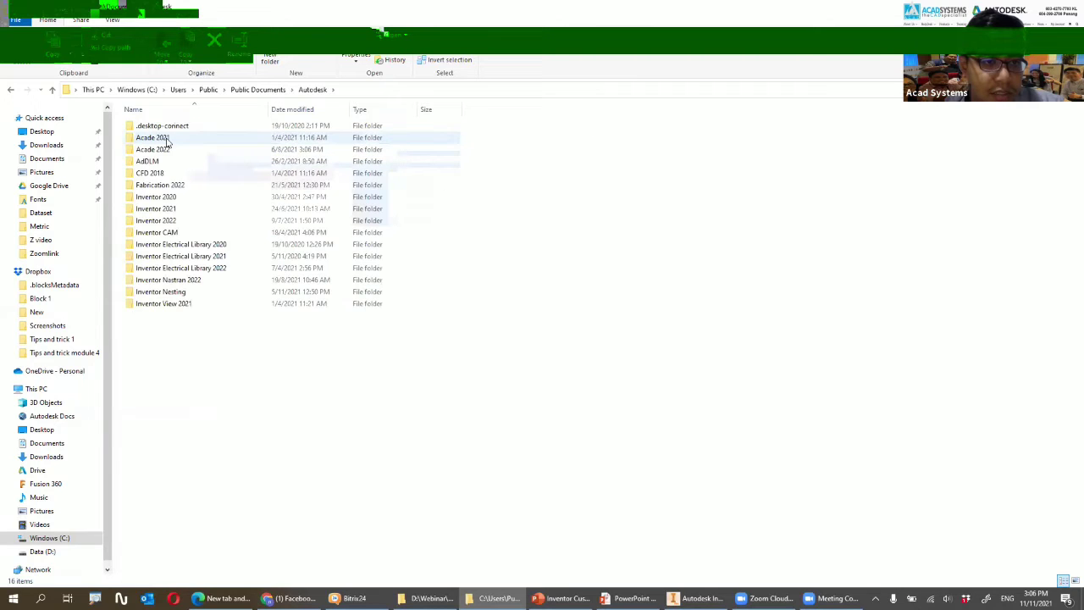
{"action": "double_click", "coordinate": [184, 222]}
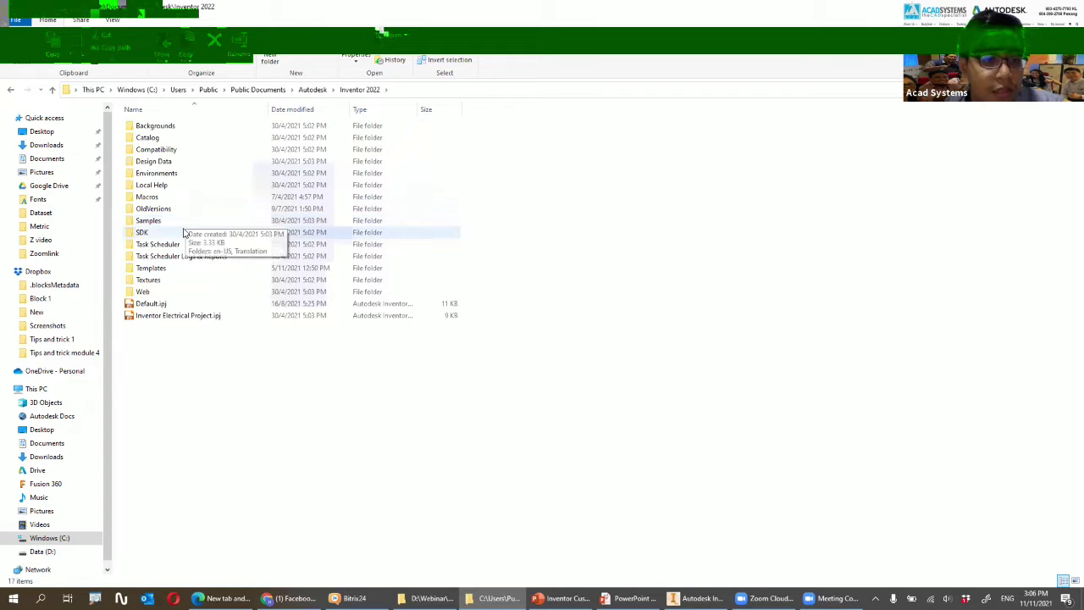
{"action": "double_click", "coordinate": [169, 272]}
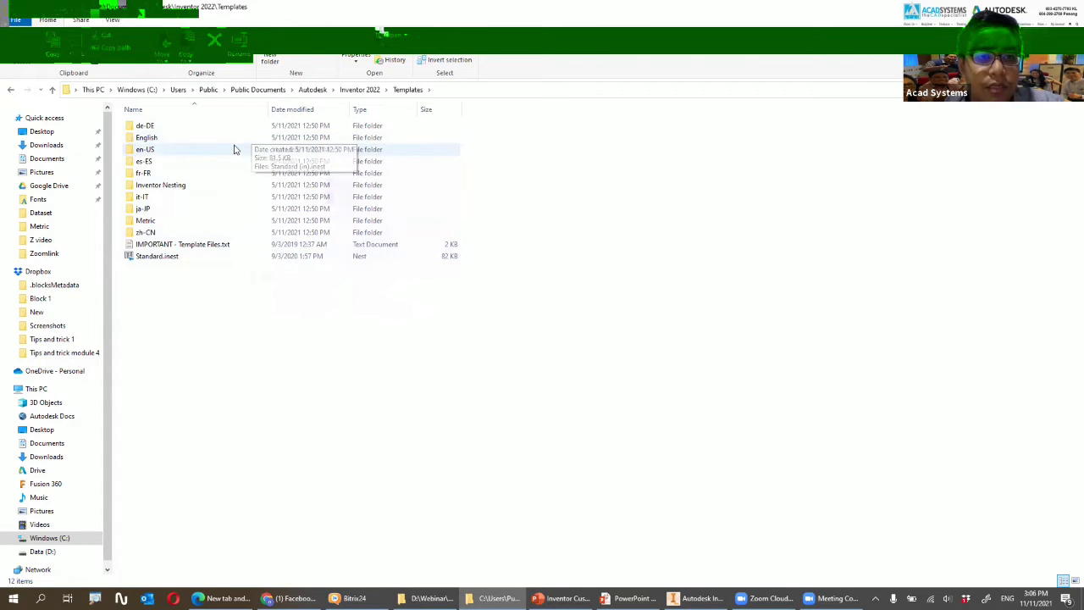
{"action": "double_click", "coordinate": [166, 151]}
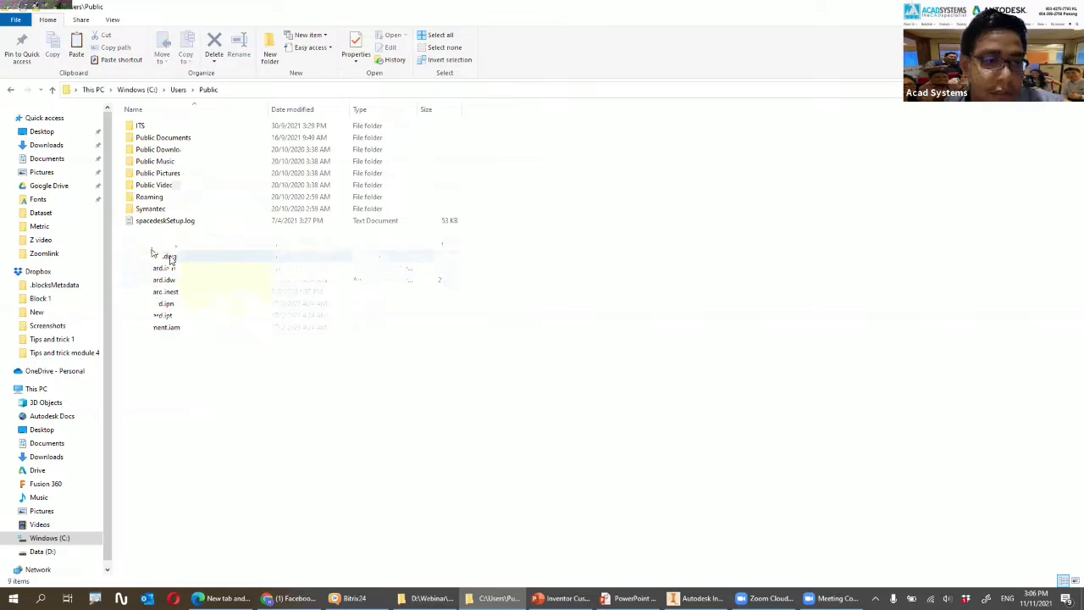
{"action": "left_click", "coordinate": [154, 256]}
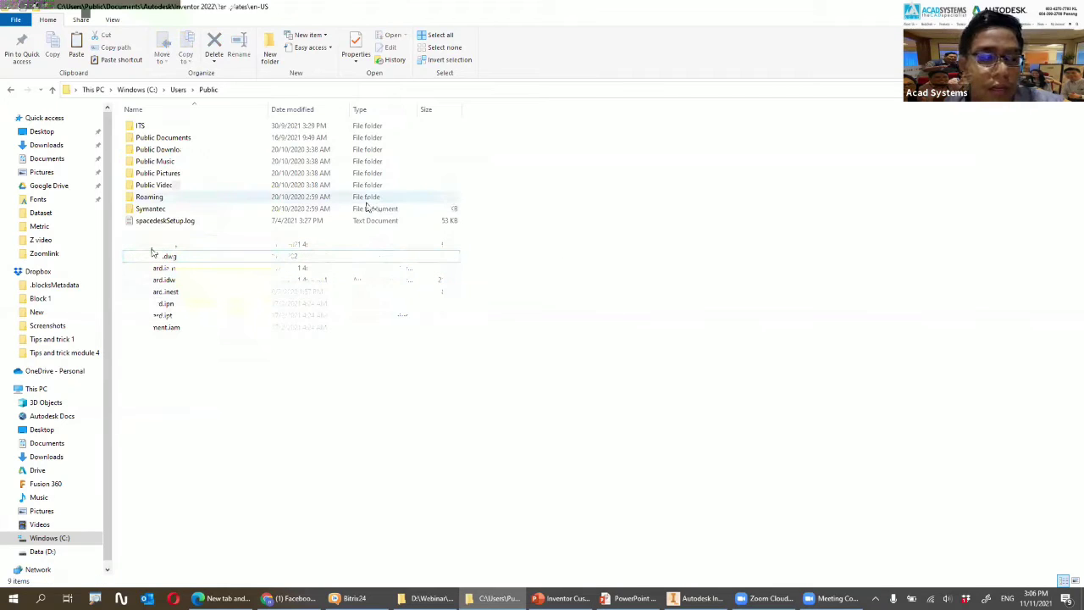
{"action": "double_click", "coordinate": [161, 139]}
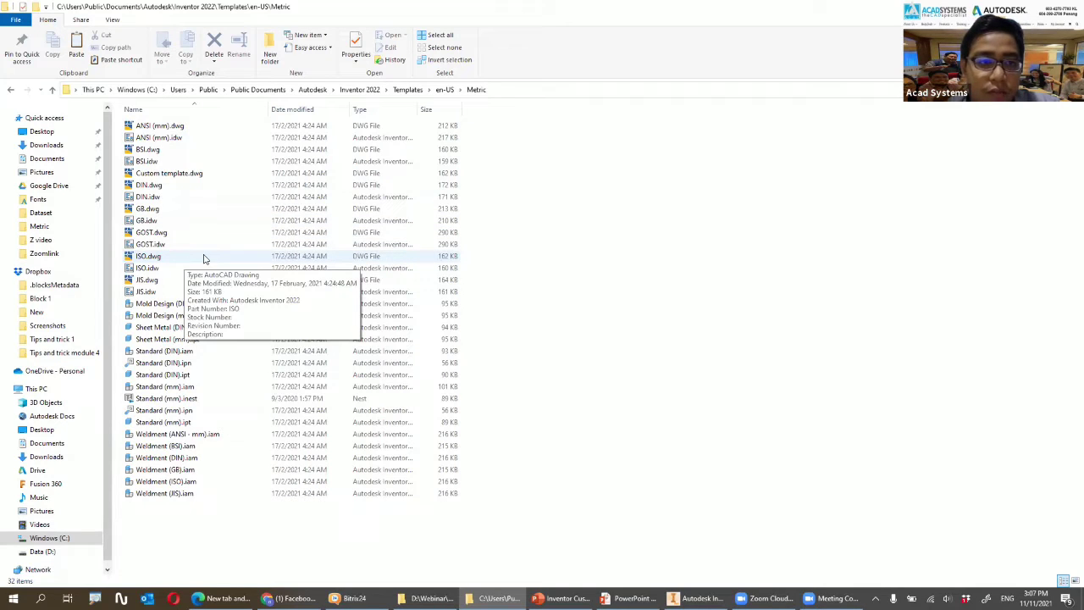
- Duplicate ISO.dwg within the Metric templates folder
{"action": "left_click", "coordinate": [157, 261]}
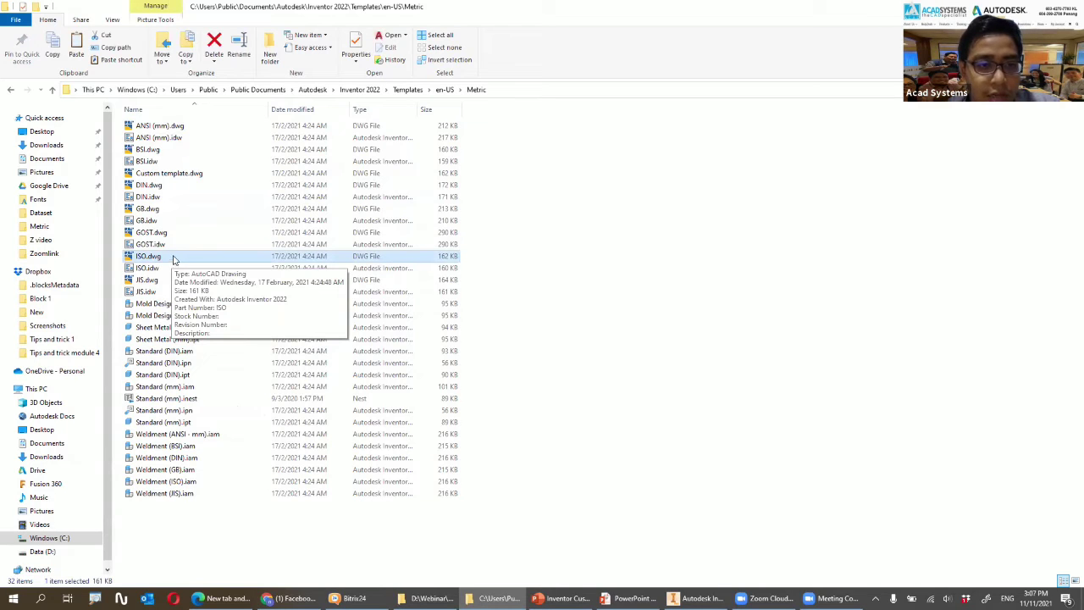
{"action": "right_click", "coordinate": [177, 258]}
{"action": "left_click", "coordinate": [34, 517]}
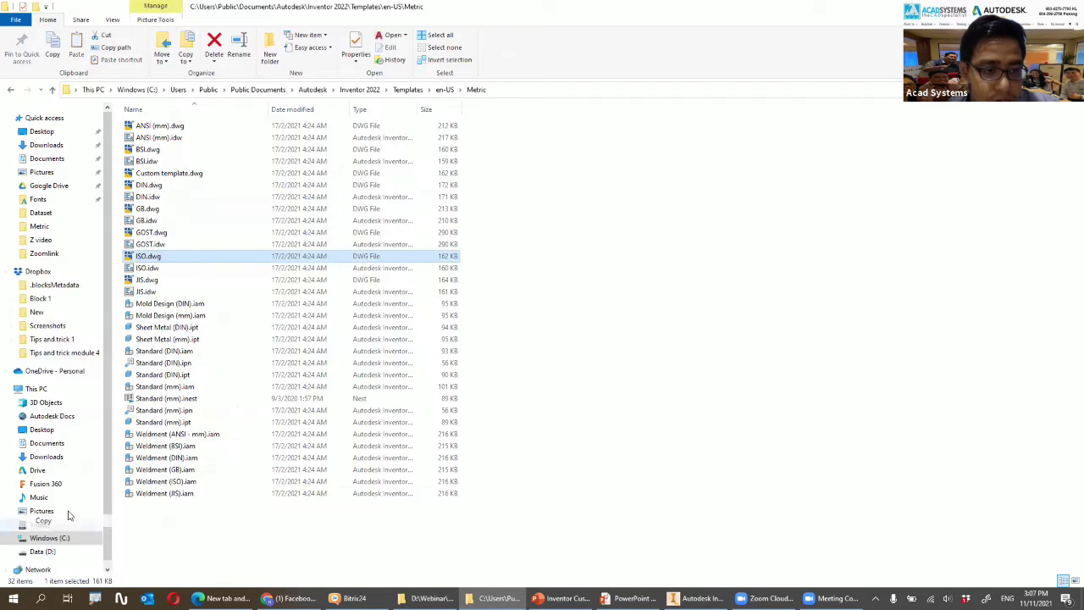
{"action": "right_click", "coordinate": [590, 289]}
{"action": "left_click", "coordinate": [501, 359]}
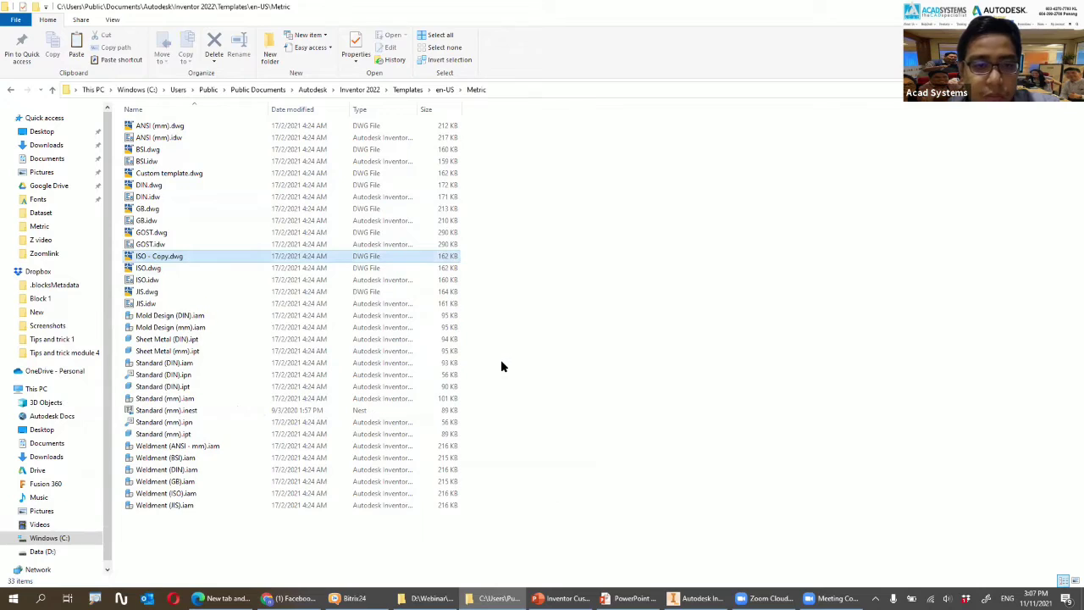
- Rename the ISO.dwg copy to Custom template, accepting the alternative name Custom template (2).dwg
{"action": "right_click", "coordinate": [168, 261]}
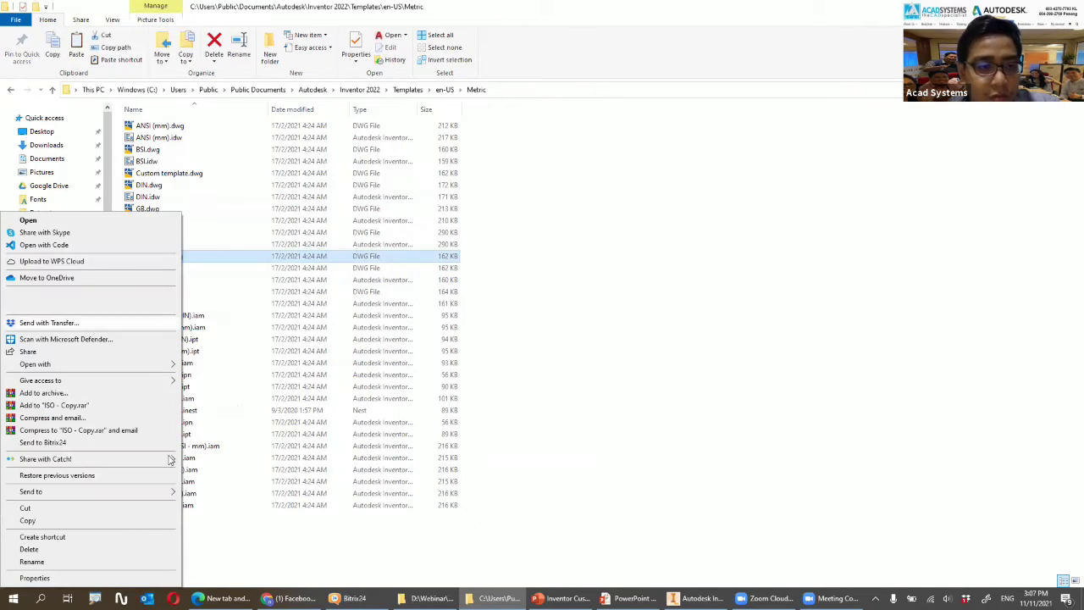
{"action": "left_click", "coordinate": [34, 560]}
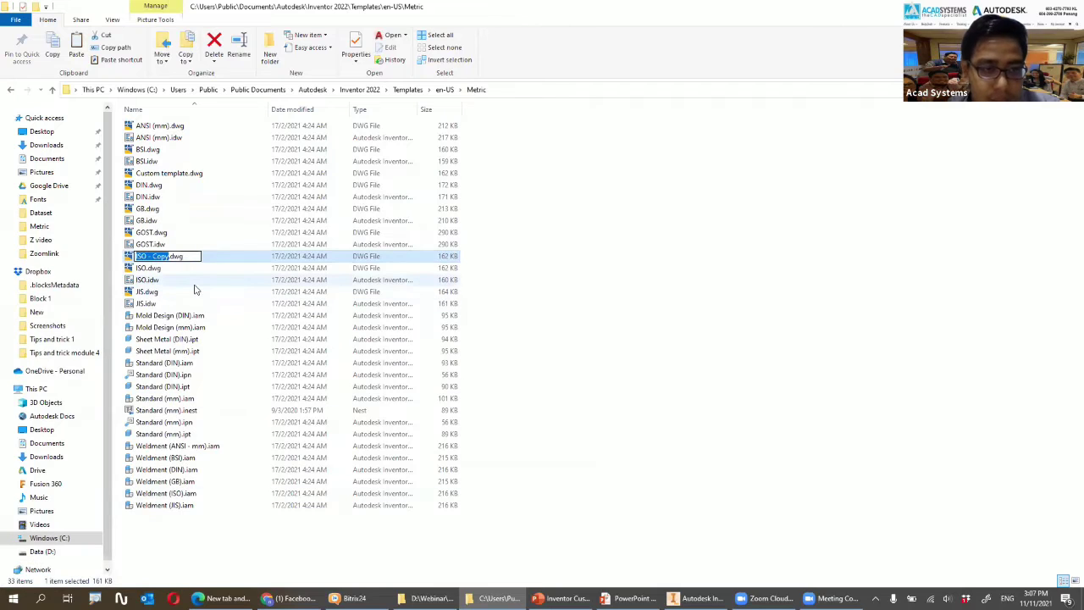
{"action": "type", "text": "Custom t"}
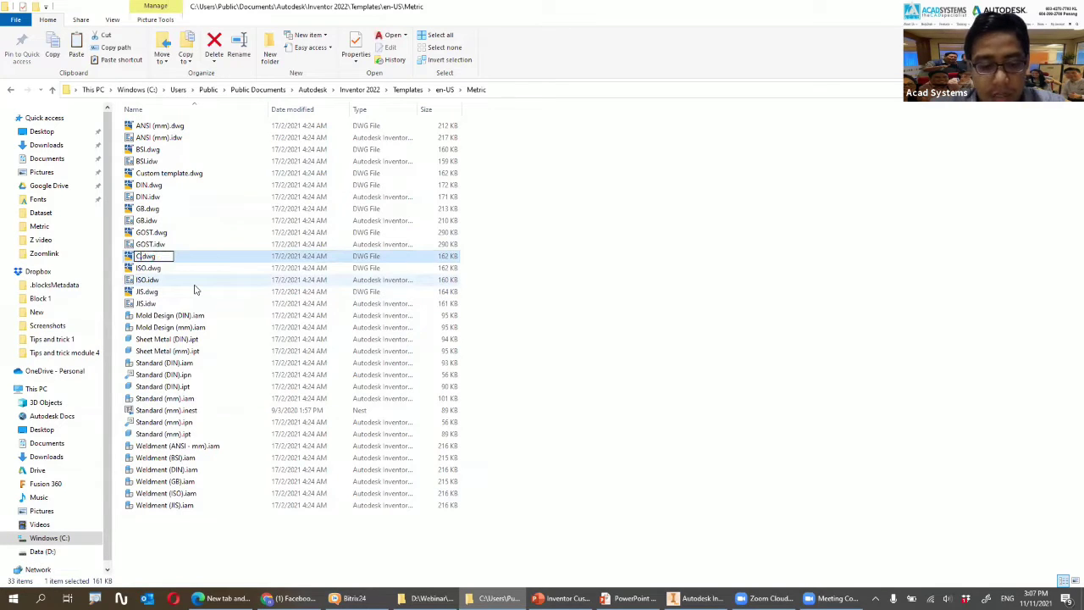
{"action": "type", "text": "emplate"}
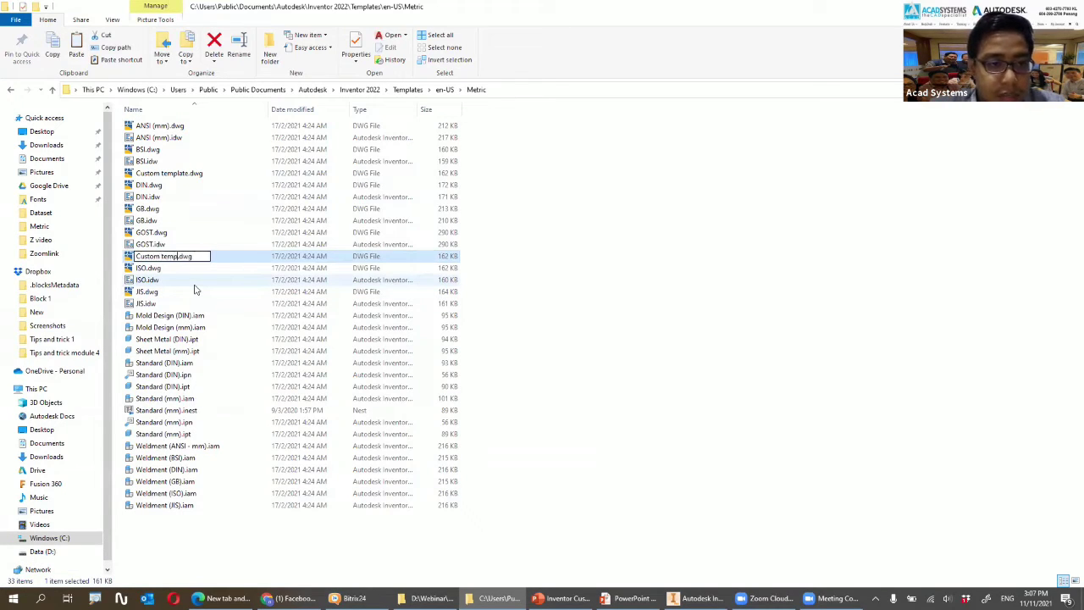
{"action": "key", "text": "Return"}
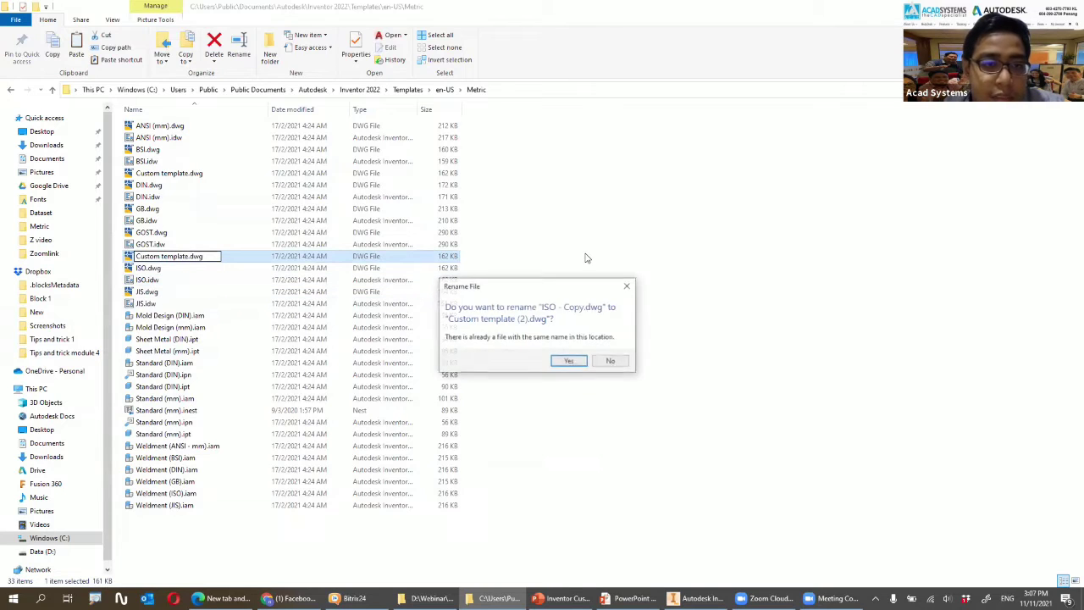
{"action": "left_click", "coordinate": [569, 361]}
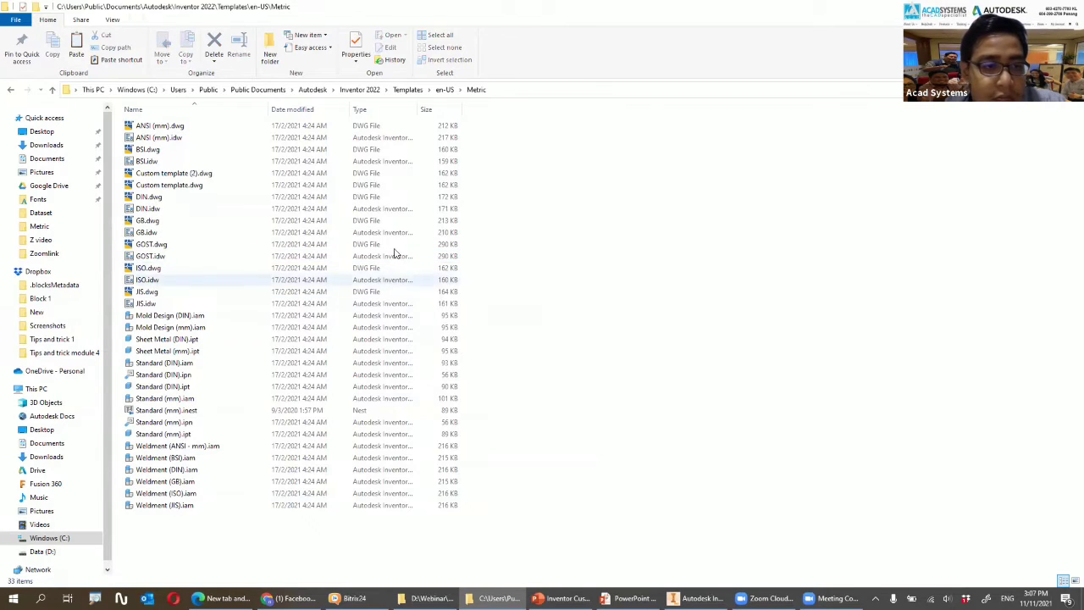
- Delete Custom template (2).dwg from the Metric templates folder and clear the file selection
{"action": "right_click", "coordinate": [211, 173]}
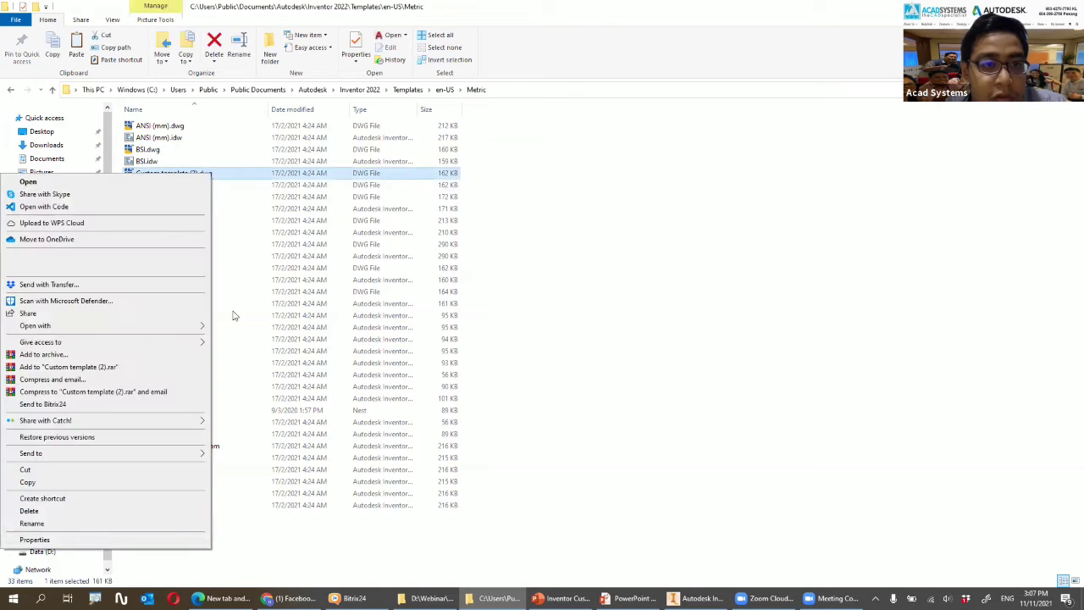
{"action": "left_click", "coordinate": [104, 515]}
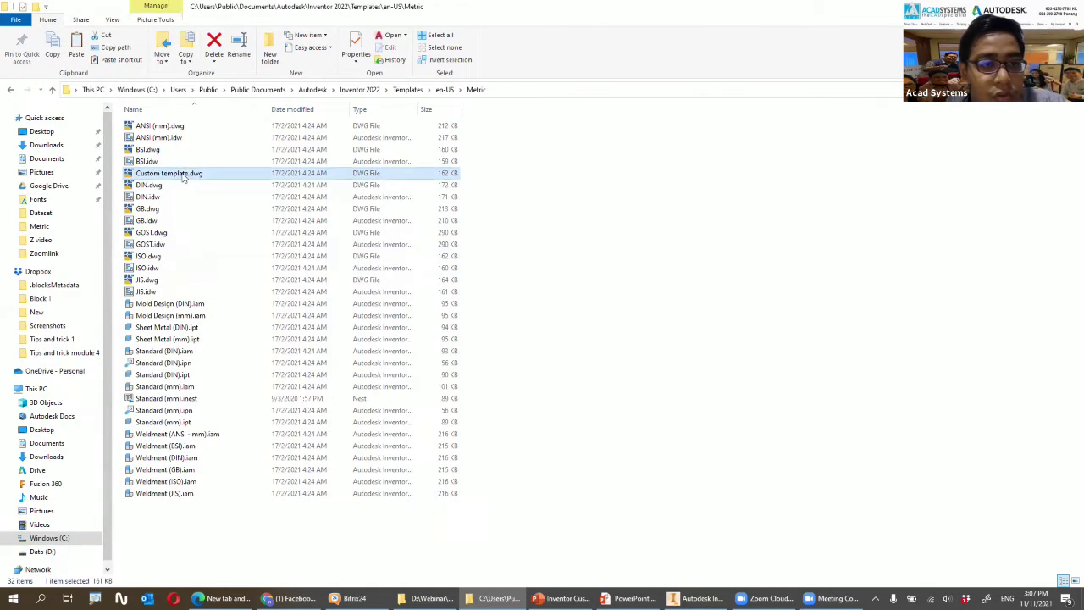
{"action": "left_click", "coordinate": [563, 184]}
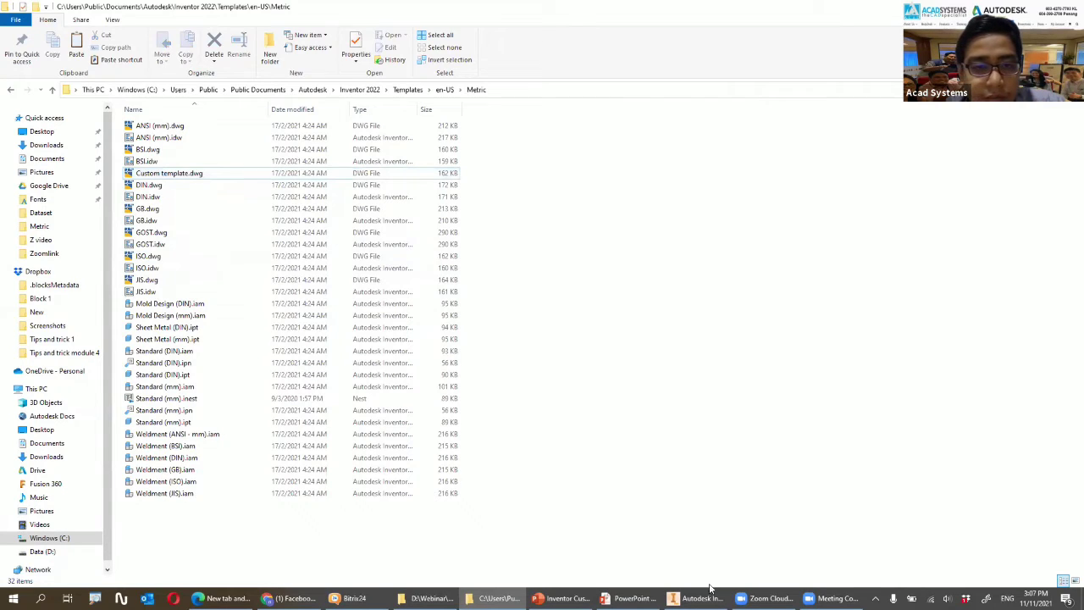
- Switch to Inventor, check Custom template.dwg among the Metric drawing templates for a new file, and close the dialog without creating one
{"action": "key", "text": "alt+Tab"}
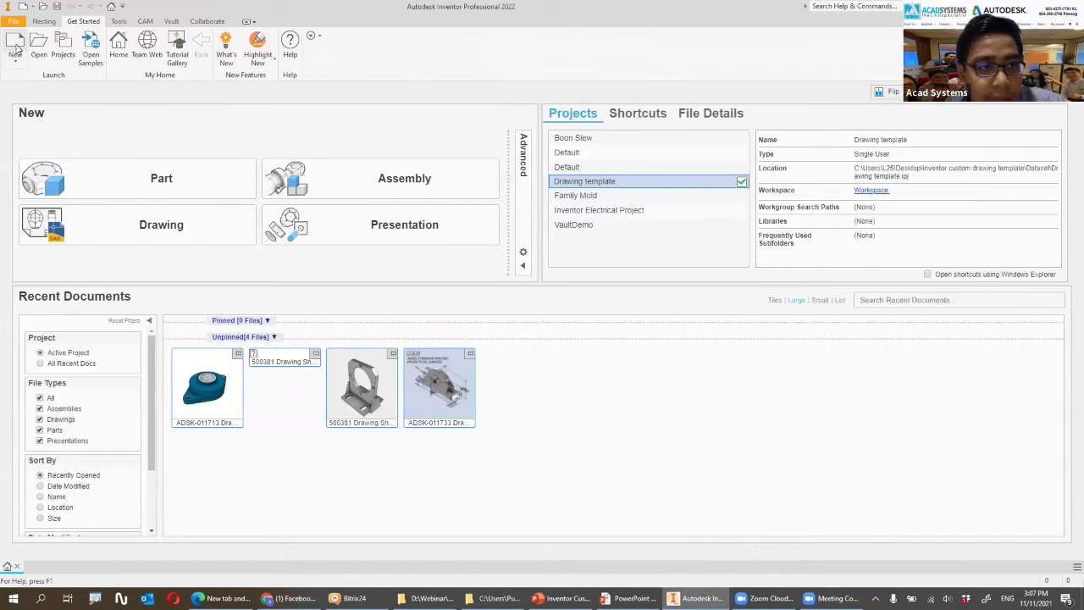
{"action": "left_click", "coordinate": [15, 48]}
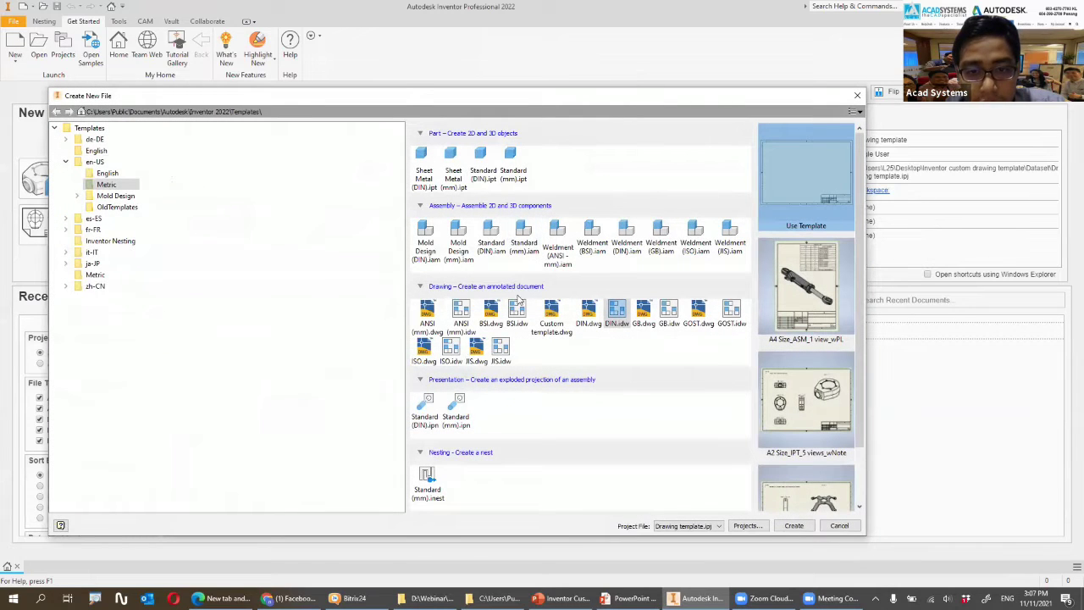
{"action": "left_click", "coordinate": [552, 327]}
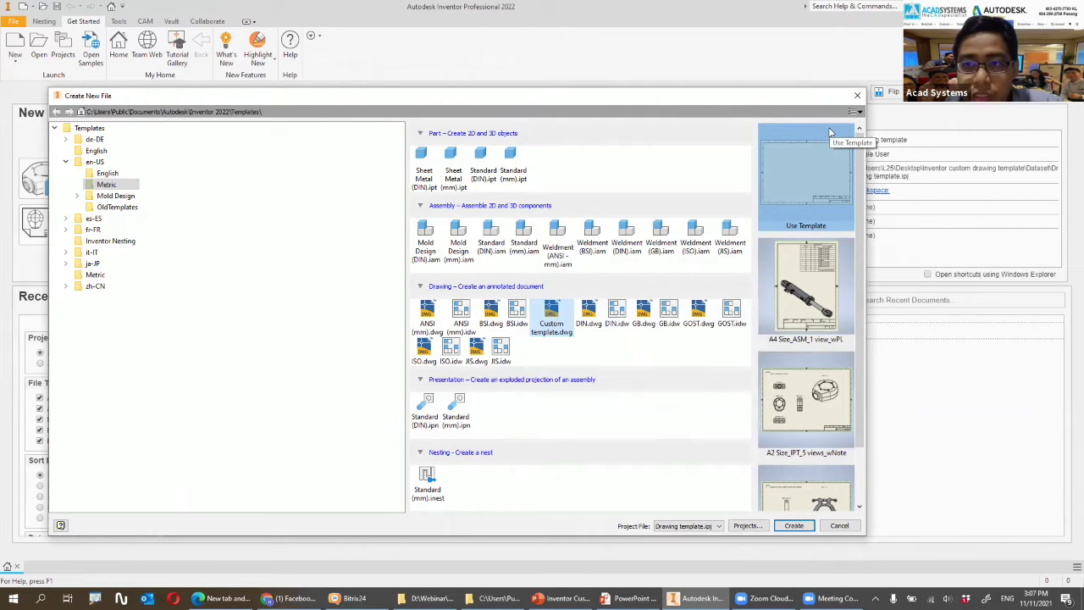
{"action": "left_click", "coordinate": [856, 97]}
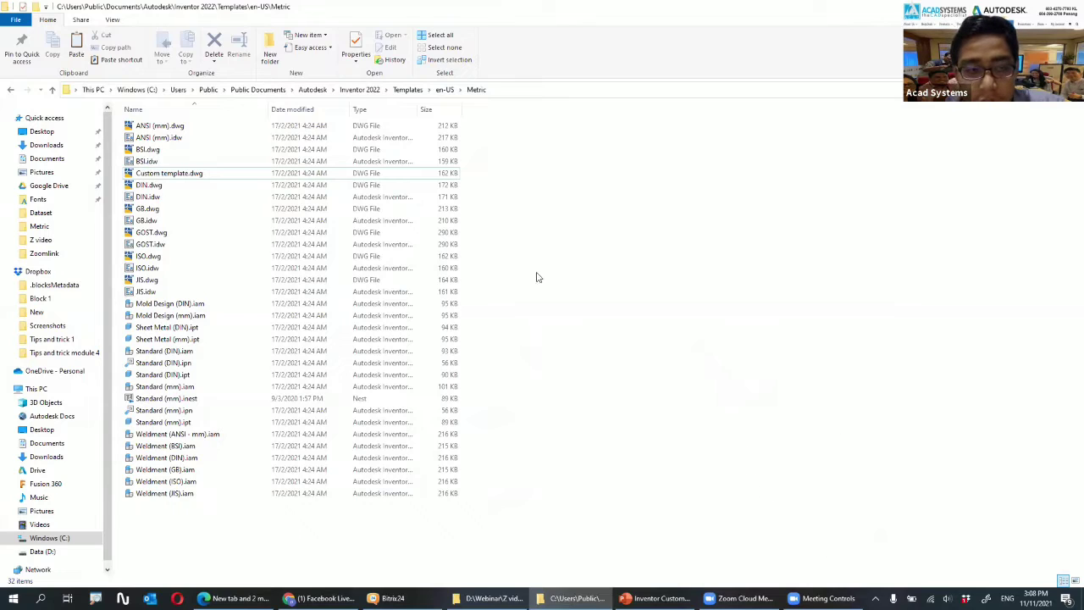
- Switch from the Metric templates folder to Inventor, create a trial drawing from the Metric Custom template.dwg, and close it
{"action": "left_click", "coordinate": [357, 175]}
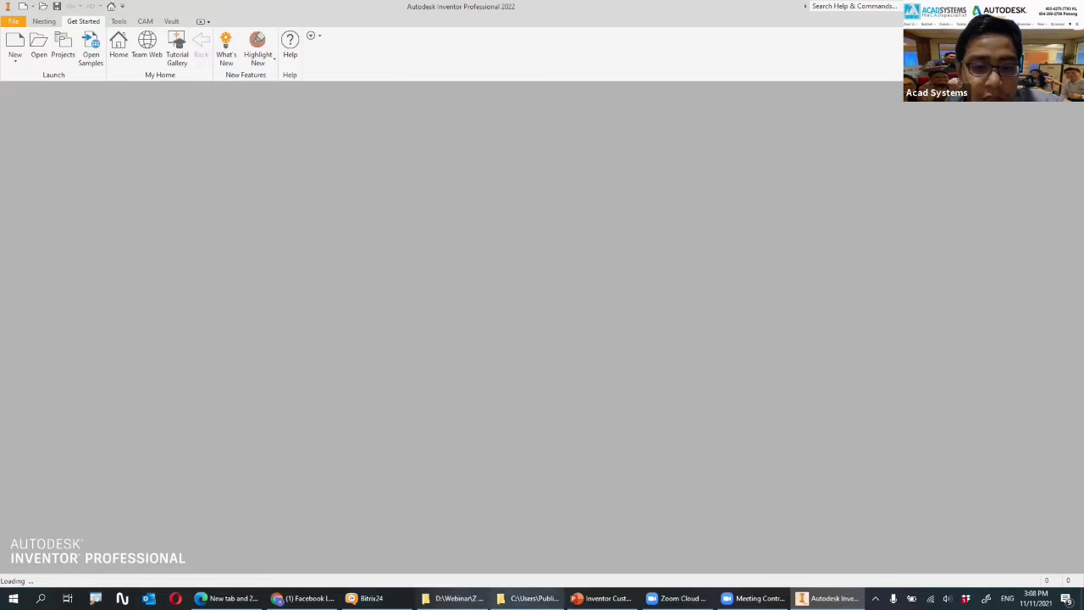
{"action": "left_click", "coordinate": [525, 597]}
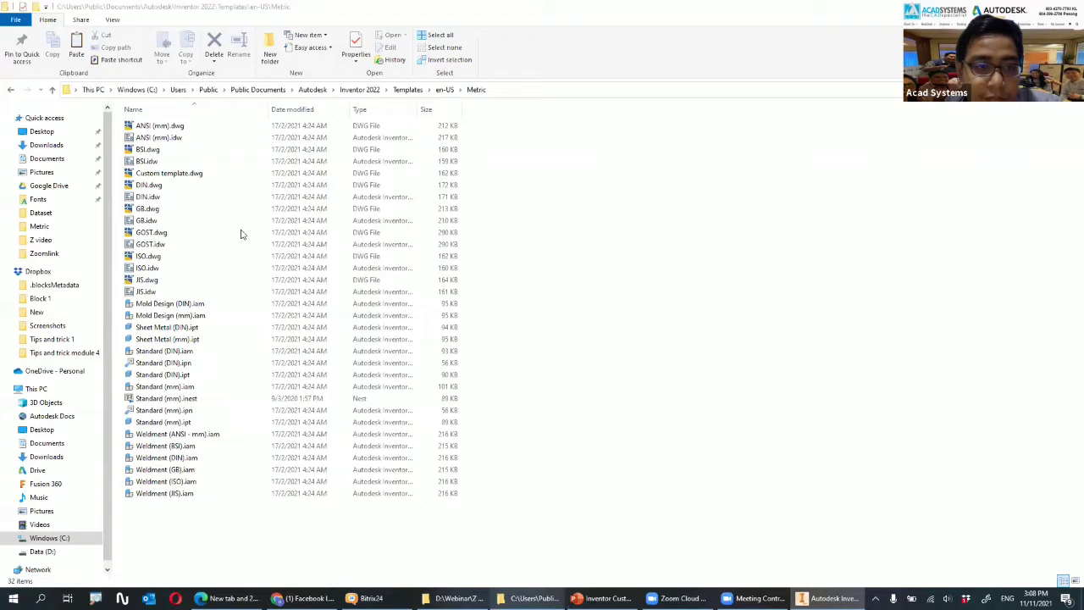
{"action": "left_click", "coordinate": [179, 175]}
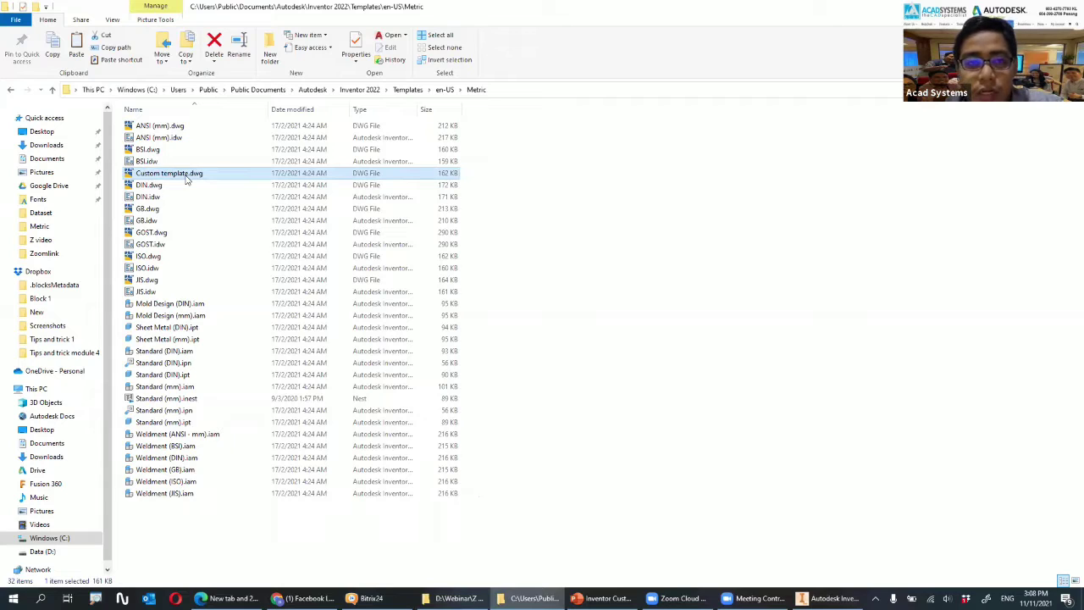
{"action": "left_click", "coordinate": [828, 598]}
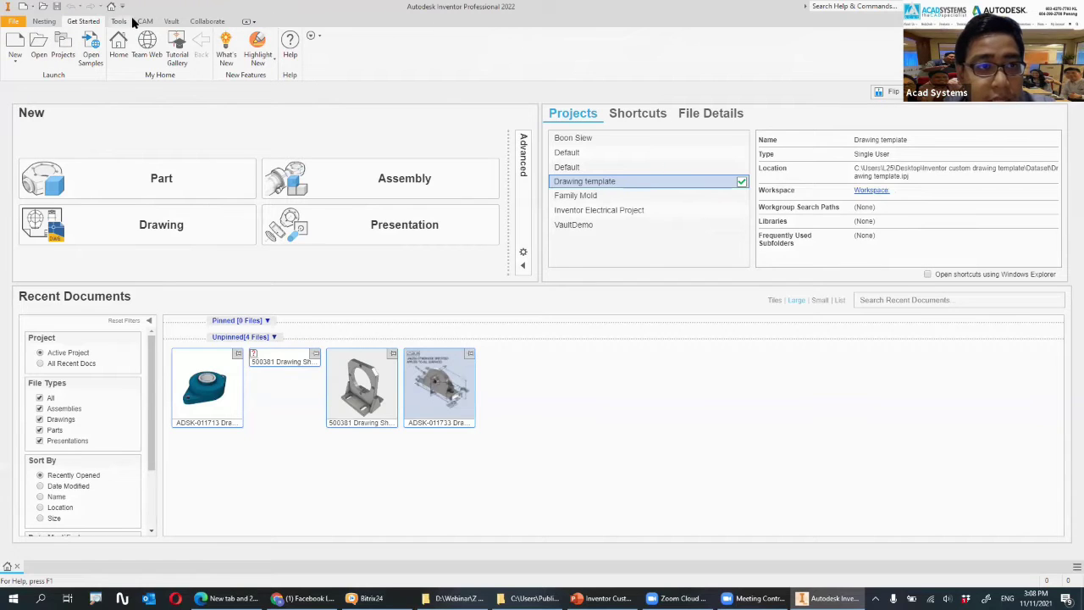
{"action": "left_click", "coordinate": [16, 44]}
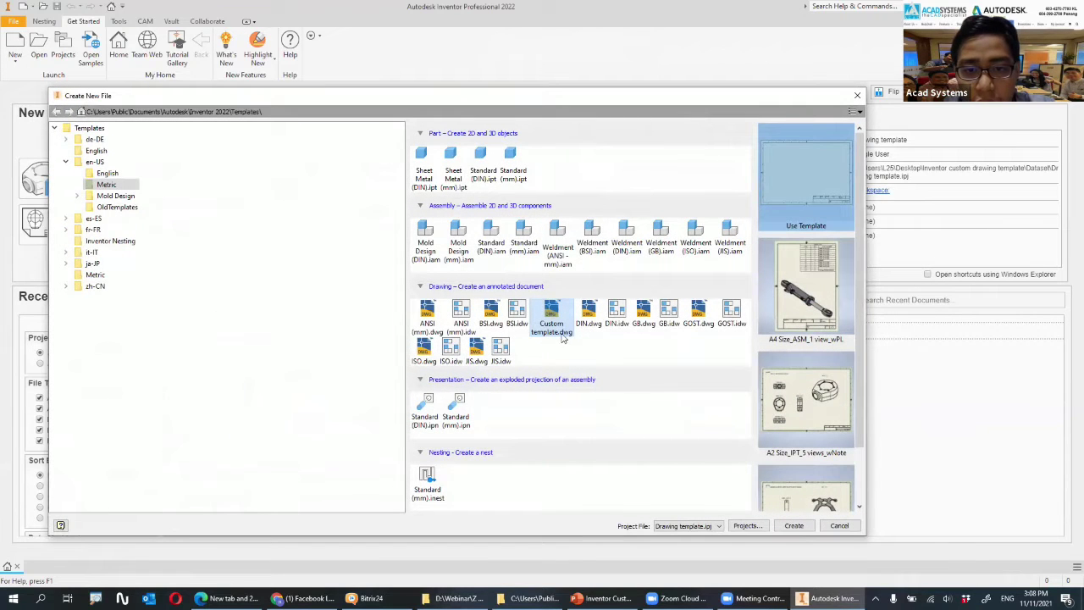
{"action": "double_click", "coordinate": [556, 321]}
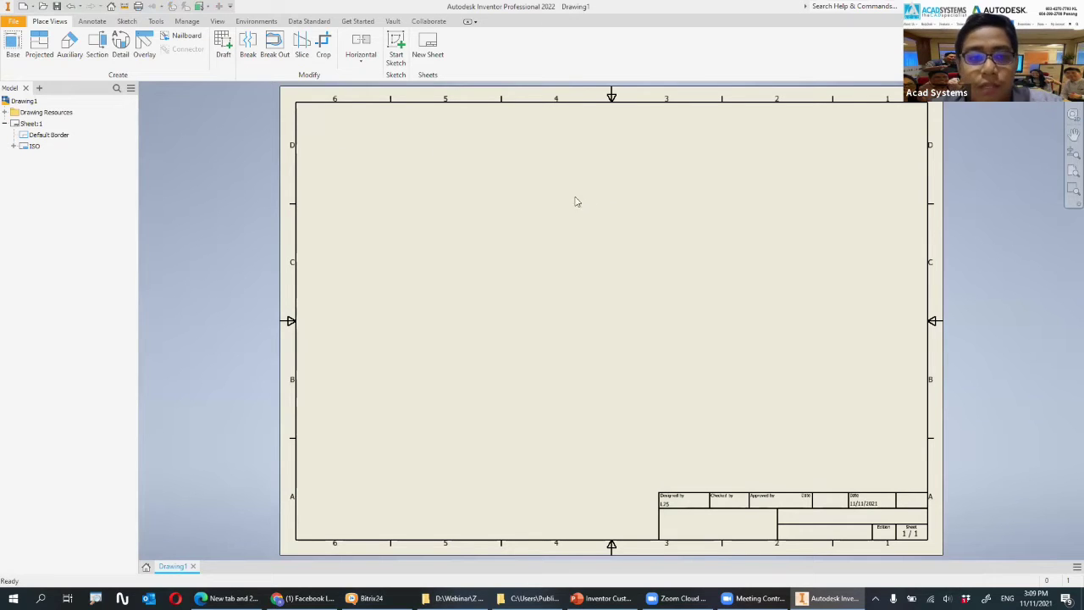
{"action": "left_click", "coordinate": [194, 566]}
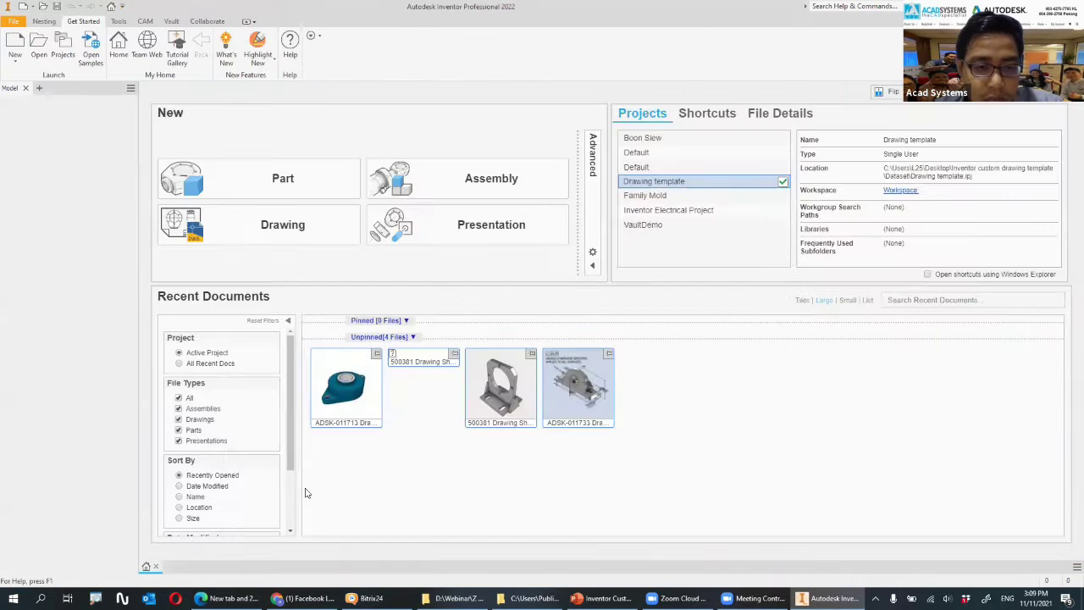
- Return to the Metric templates folder in File Explorer and open Custom template.dwg itself with Autodesk Inventor 2022
{"action": "left_click", "coordinate": [529, 598]}
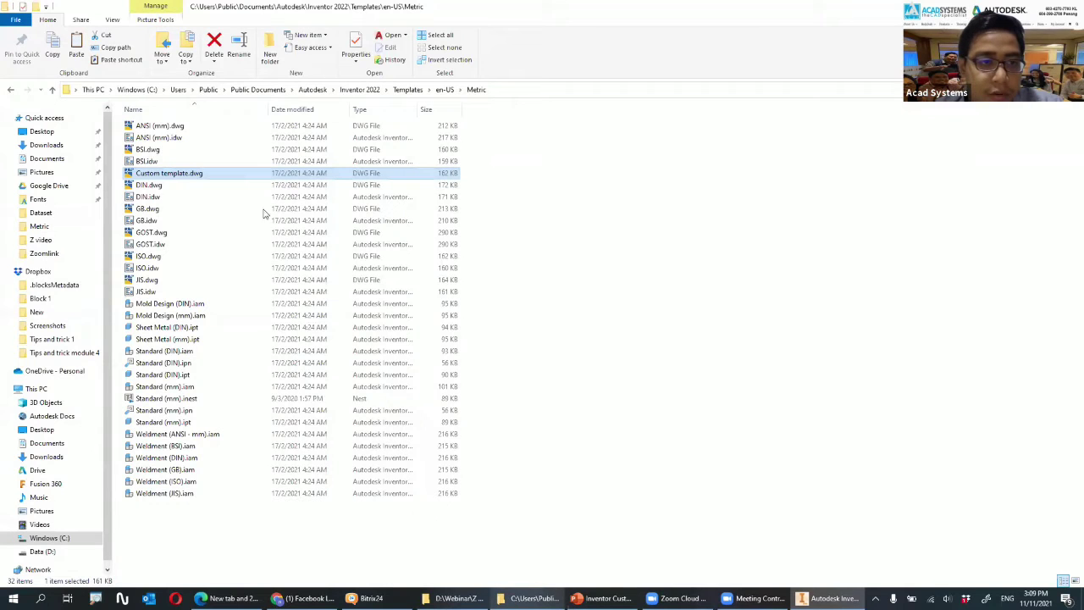
{"action": "right_click", "coordinate": [218, 174]}
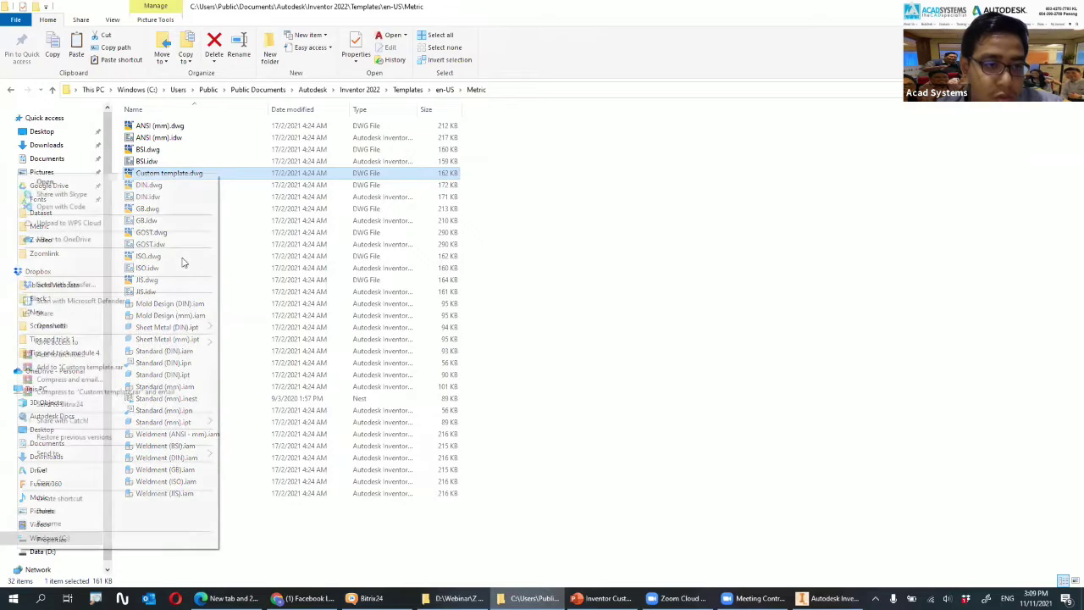
{"action": "mouse_move", "coordinate": [191, 327]}
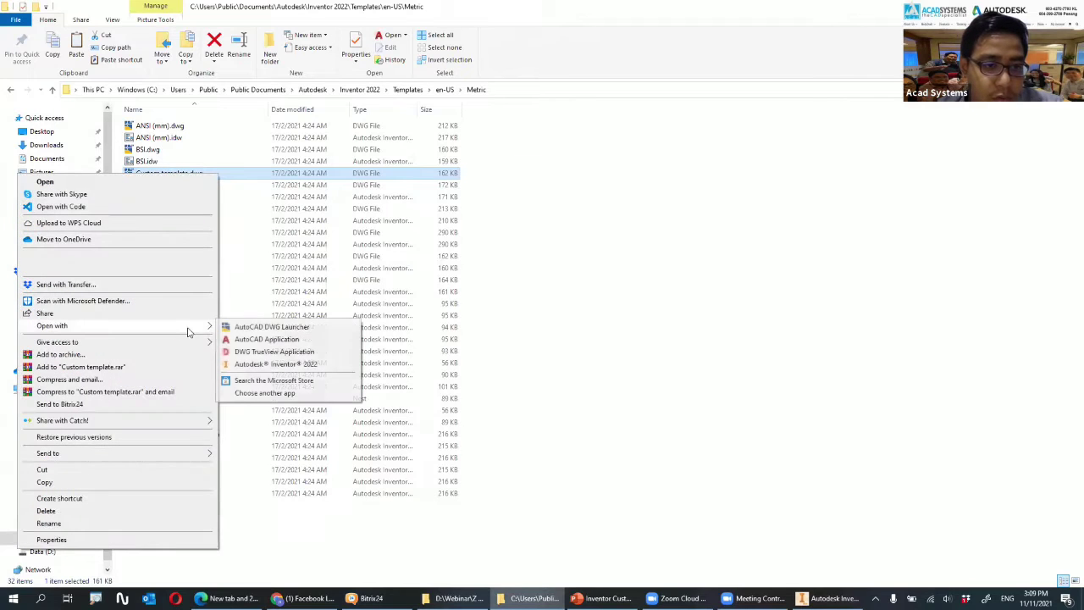
{"action": "left_click", "coordinate": [275, 364]}
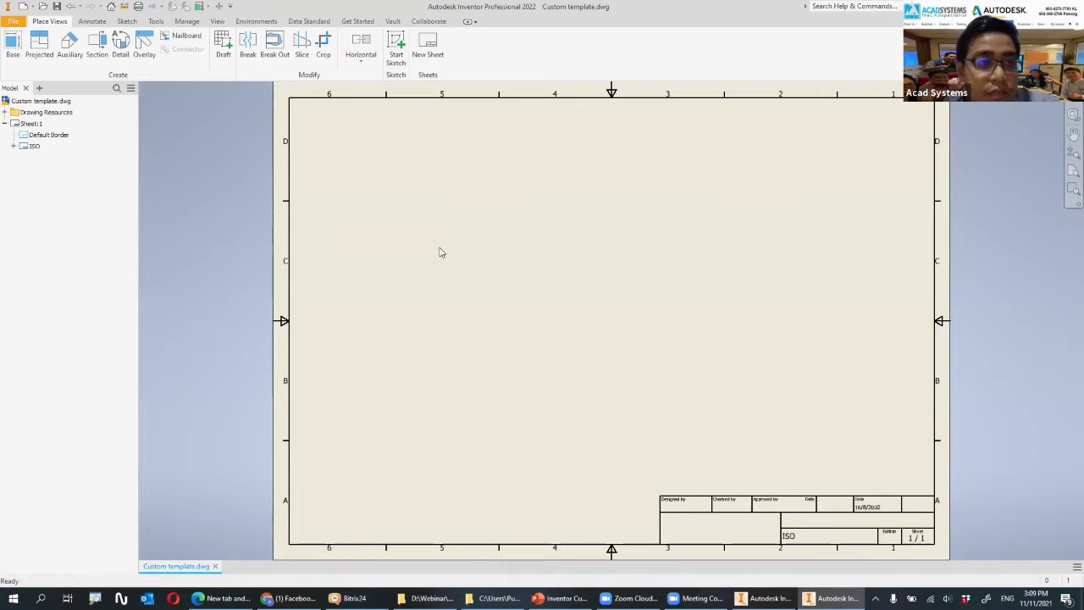
- Check the Dataset folder and its parent for files to open, check the Metric templates for new files, and cancel both dialogs
{"action": "left_click", "coordinate": [42, 7]}
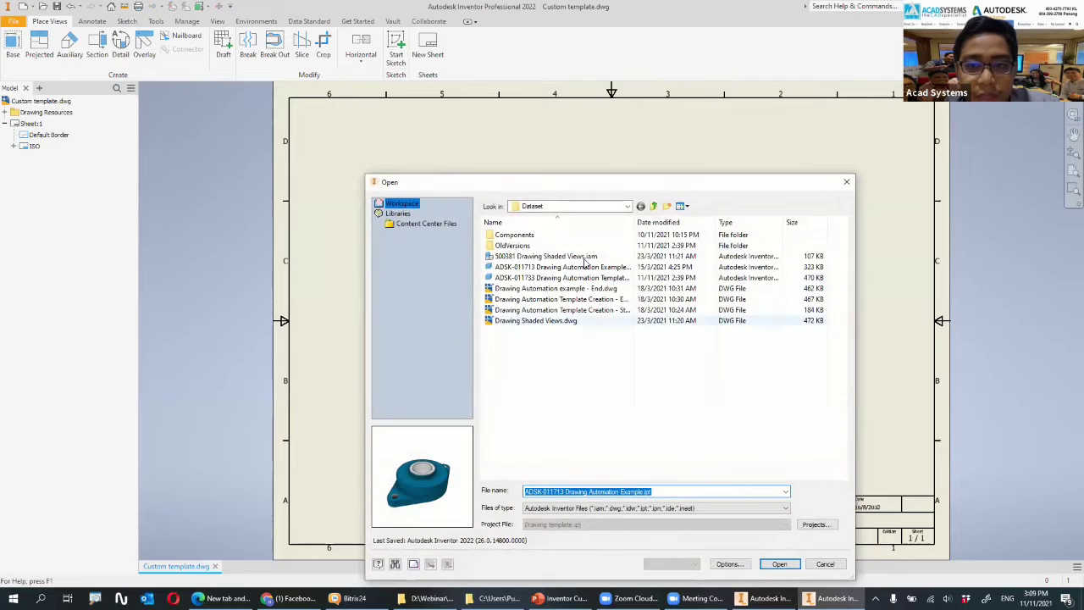
{"action": "left_click", "coordinate": [653, 206]}
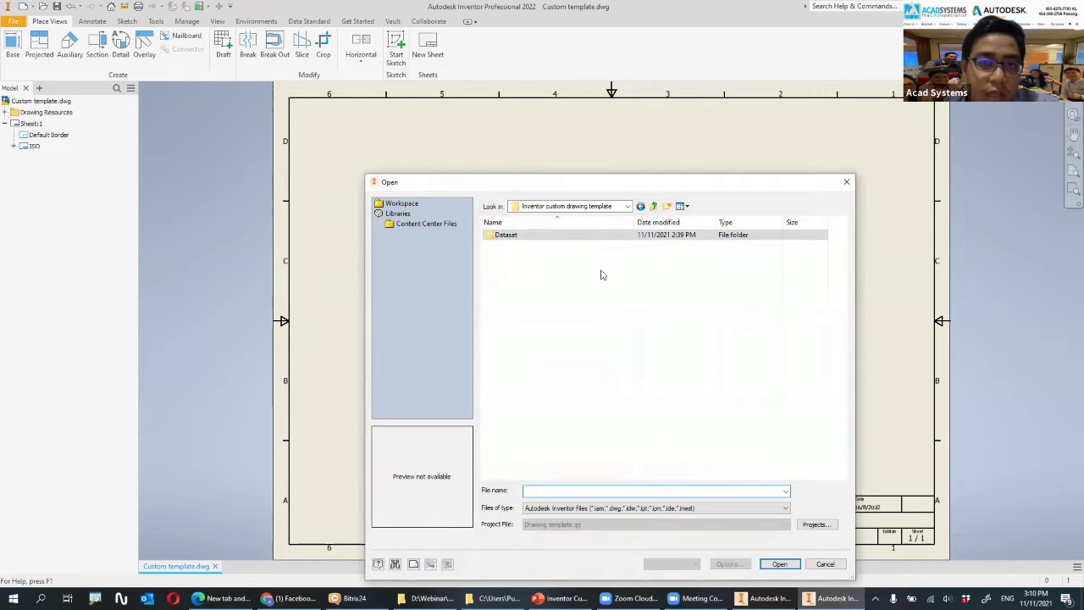
{"action": "left_click", "coordinate": [846, 181]}
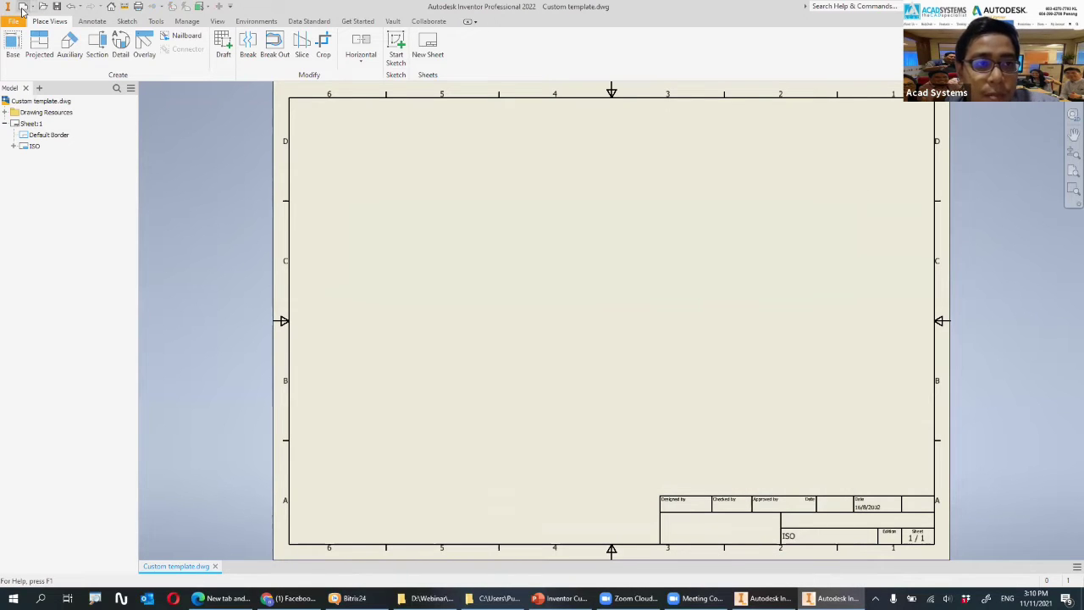
{"action": "left_click", "coordinate": [23, 10]}
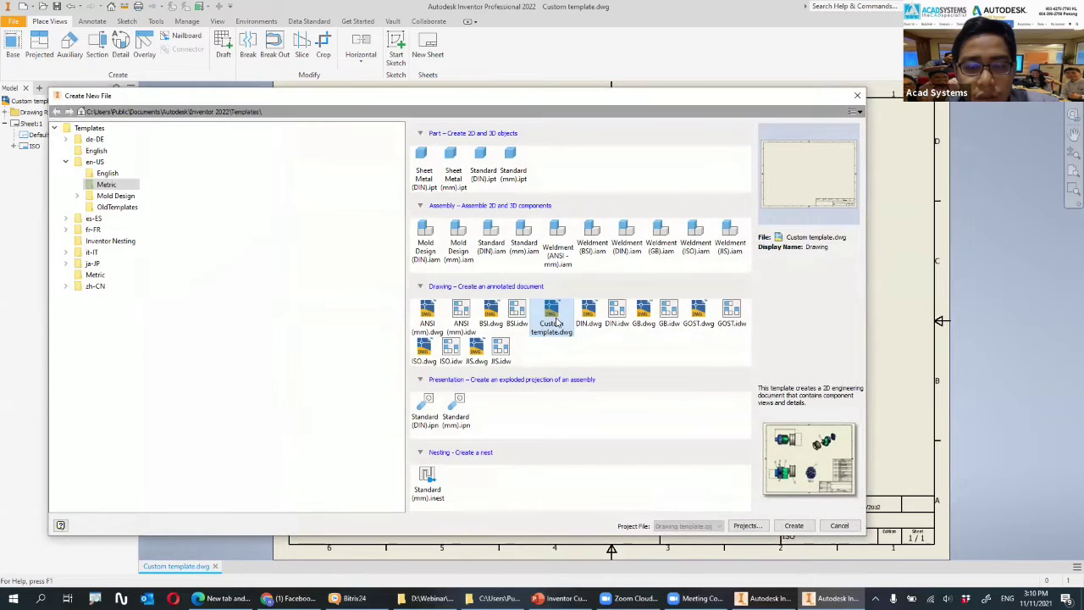
{"action": "left_click", "coordinate": [838, 525]}
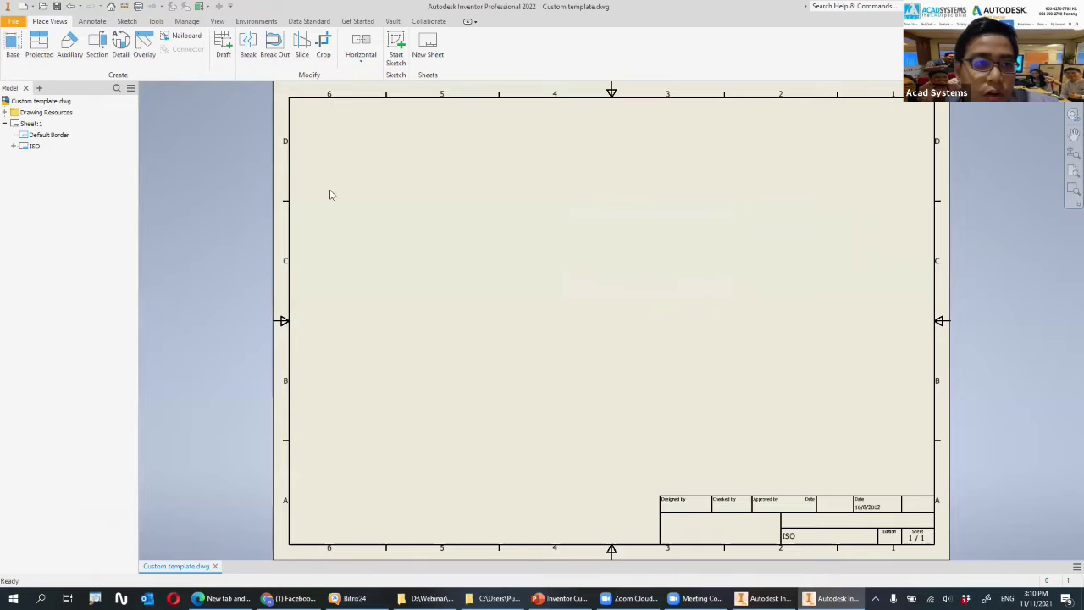
- Start saving a copy of the drawing as a template, select the Metric folder under en-US, and cancel without saving
{"action": "left_click", "coordinate": [15, 23]}
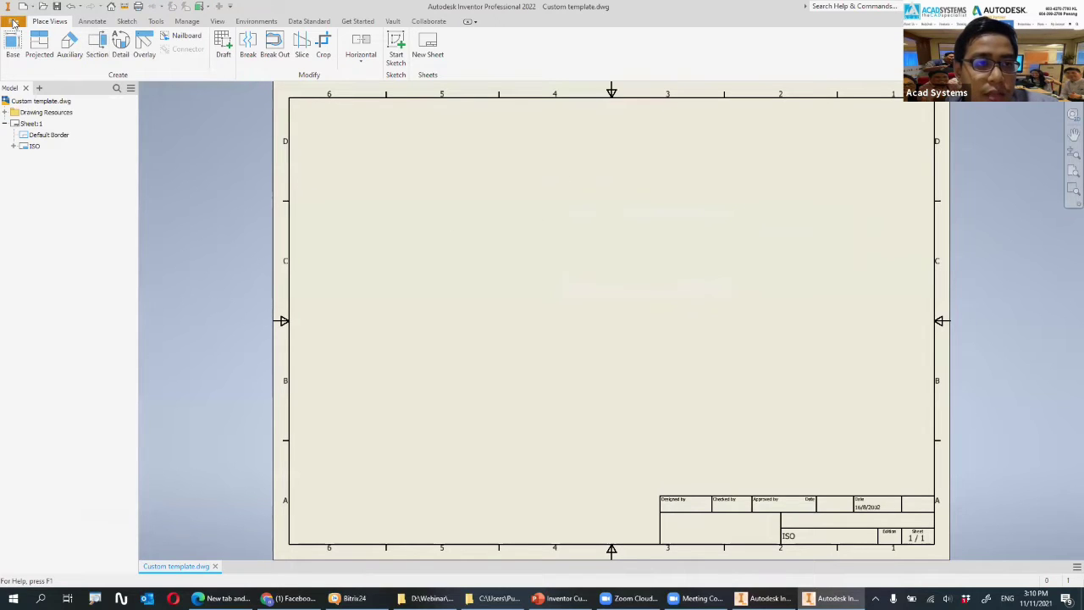
{"action": "mouse_move", "coordinate": [68, 150]}
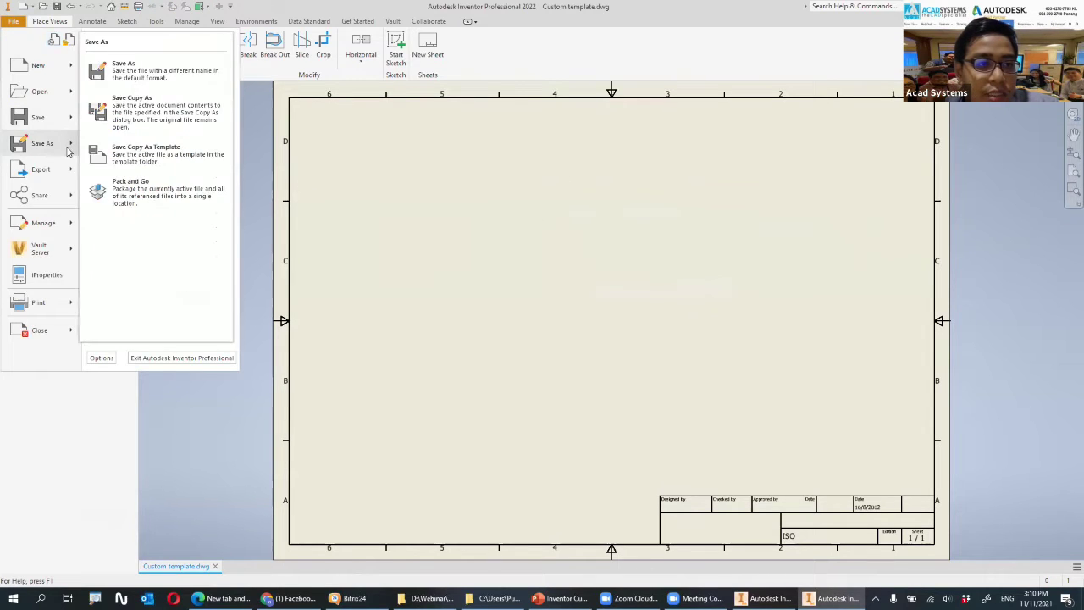
{"action": "left_click", "coordinate": [161, 160]}
{"action": "left_click", "coordinate": [626, 321]}
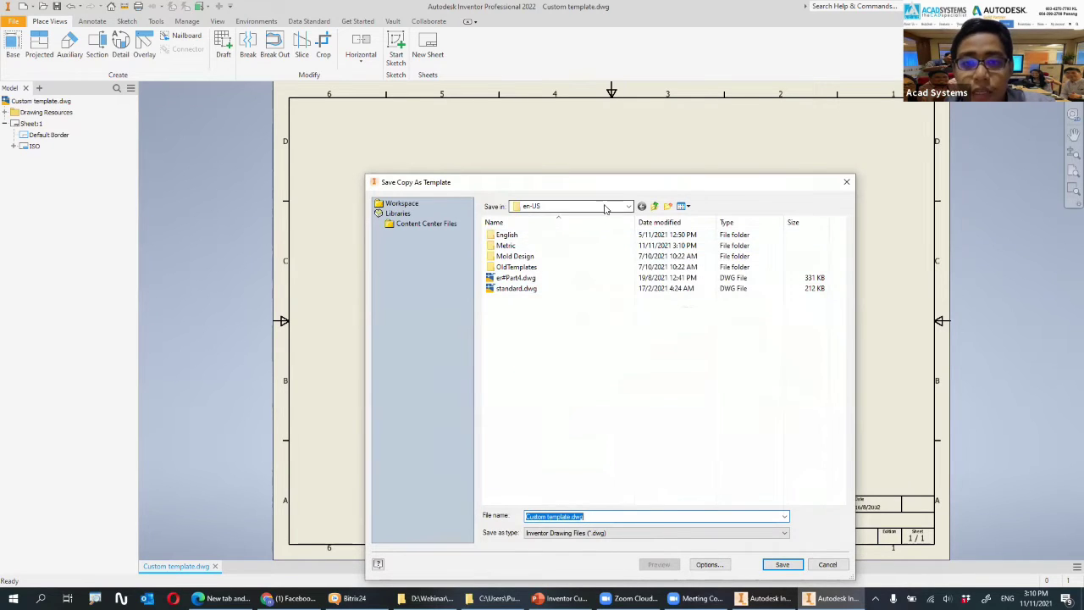
{"action": "double_click", "coordinate": [527, 246]}
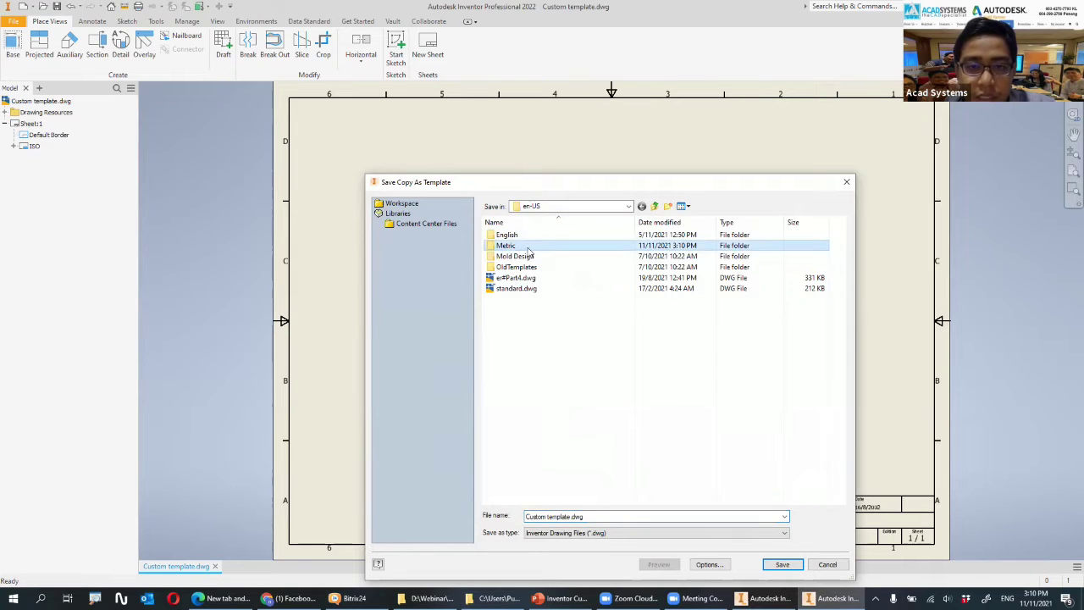
{"action": "left_click", "coordinate": [849, 188]}
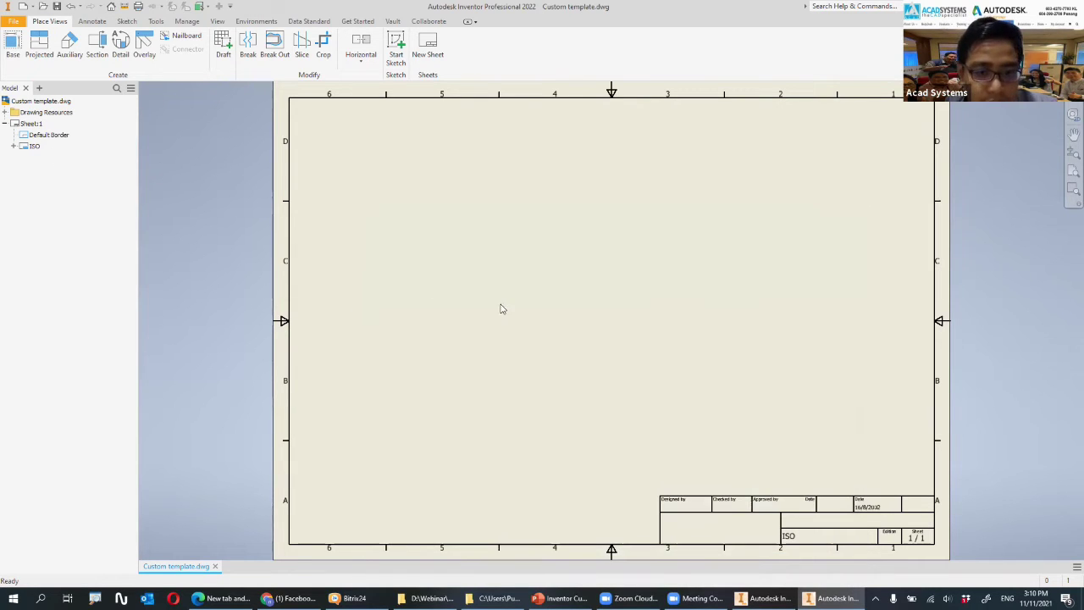
- Edit Sheet:1 to A4 size in portrait orientation with the title block in the sheet's lower-left corner
{"action": "left_click", "coordinate": [33, 125]}
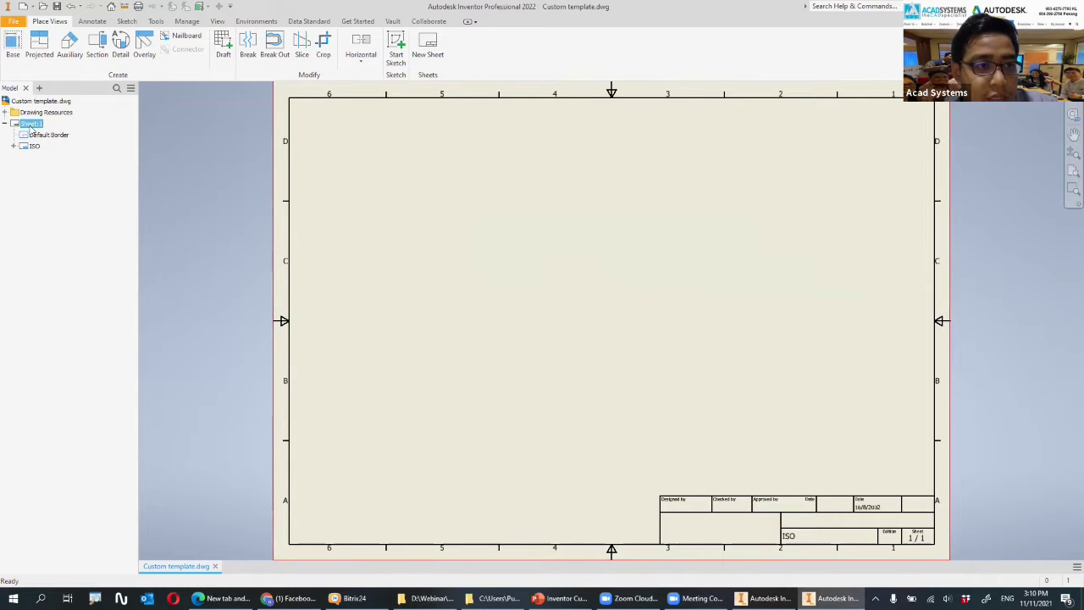
{"action": "right_click", "coordinate": [31, 127]}
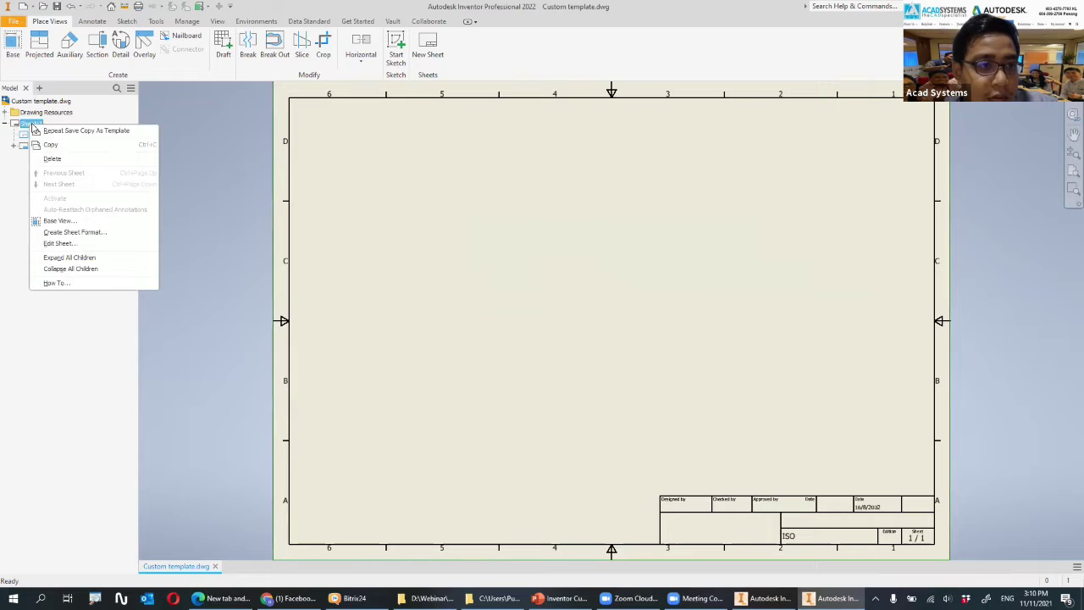
{"action": "left_click", "coordinate": [67, 247]}
{"action": "left_click", "coordinate": [269, 158]}
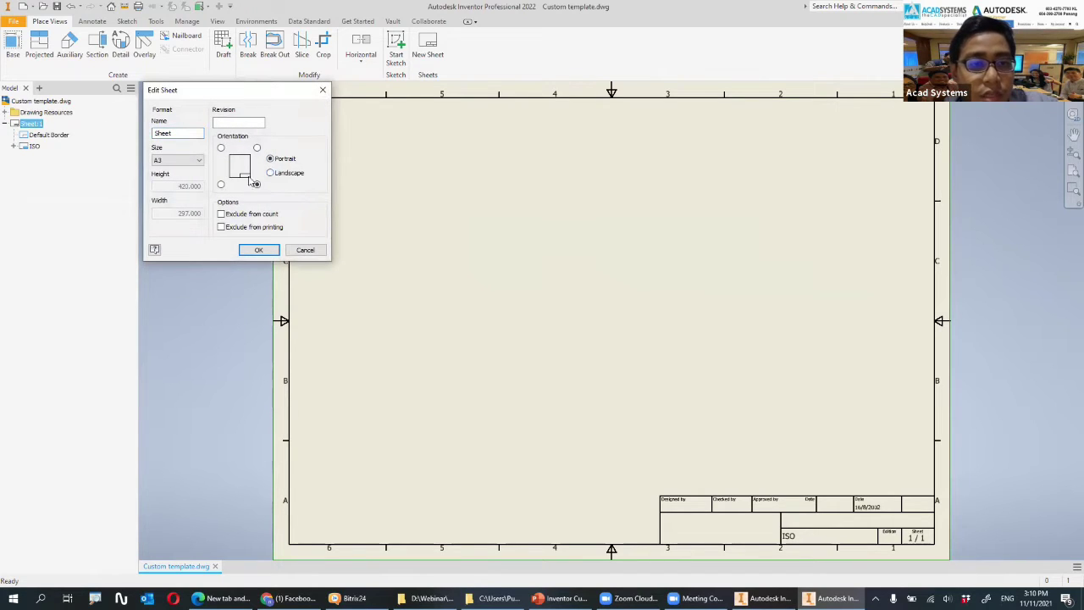
{"action": "left_click", "coordinate": [221, 184]}
{"action": "left_click", "coordinate": [257, 184]}
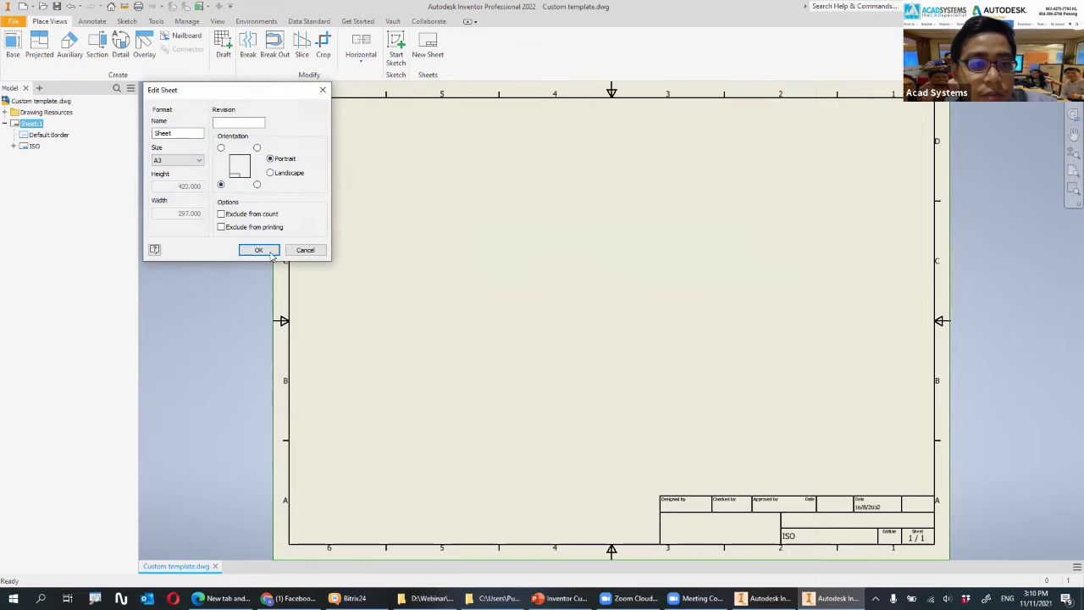
{"action": "left_click", "coordinate": [195, 162]}
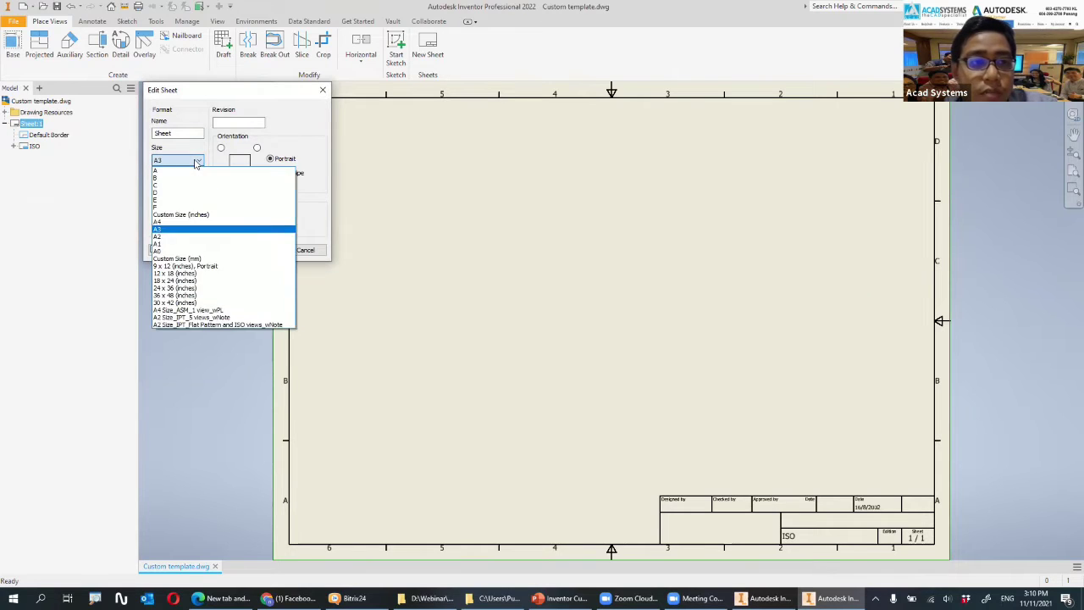
{"action": "left_click", "coordinate": [171, 223]}
{"action": "left_click", "coordinate": [258, 251]}
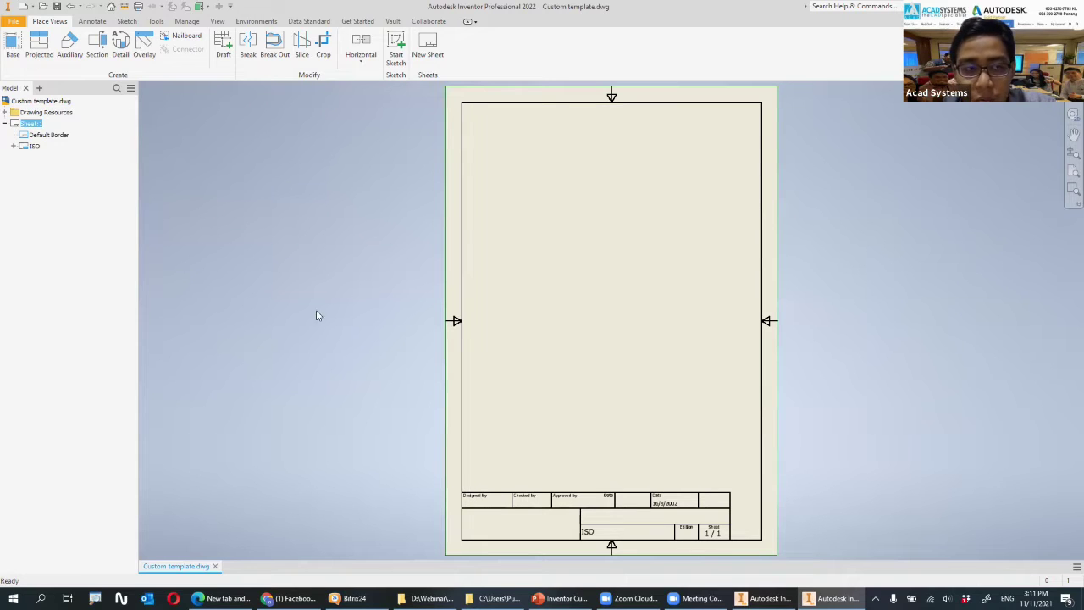
- Expand Borders and Title Blocks in the Drawing Resources and examine the Default Border and ISO entries
{"action": "left_click", "coordinate": [5, 112]}
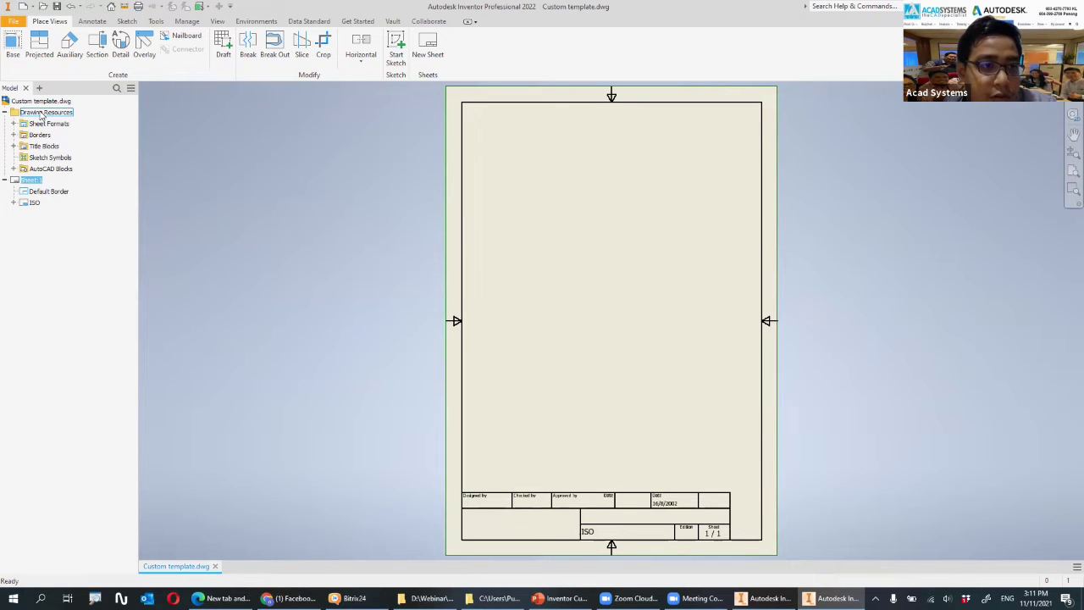
{"action": "left_click", "coordinate": [39, 134]}
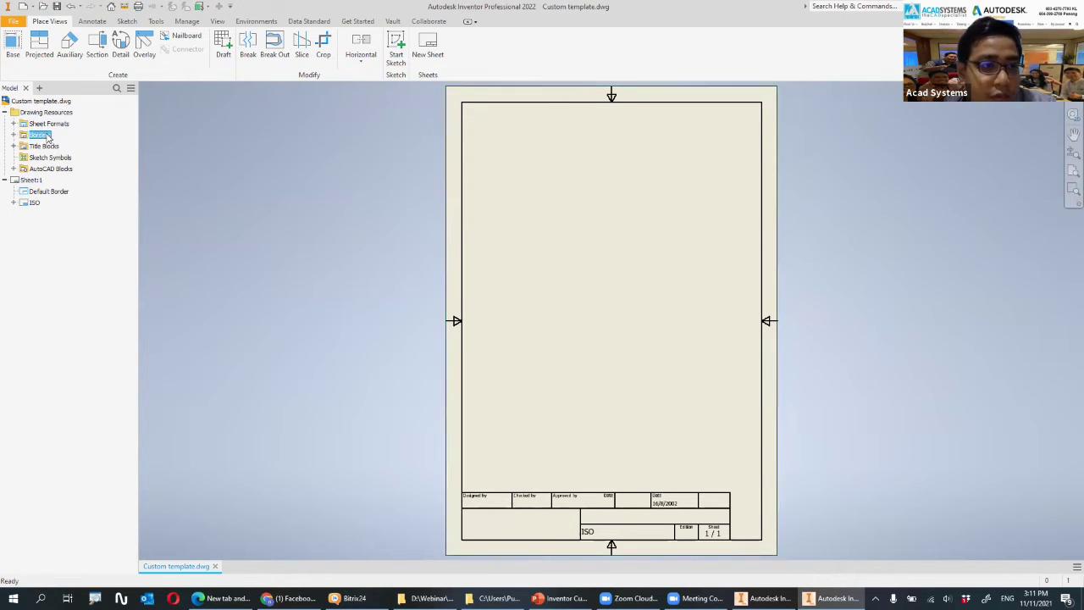
{"action": "left_click", "coordinate": [46, 146]}
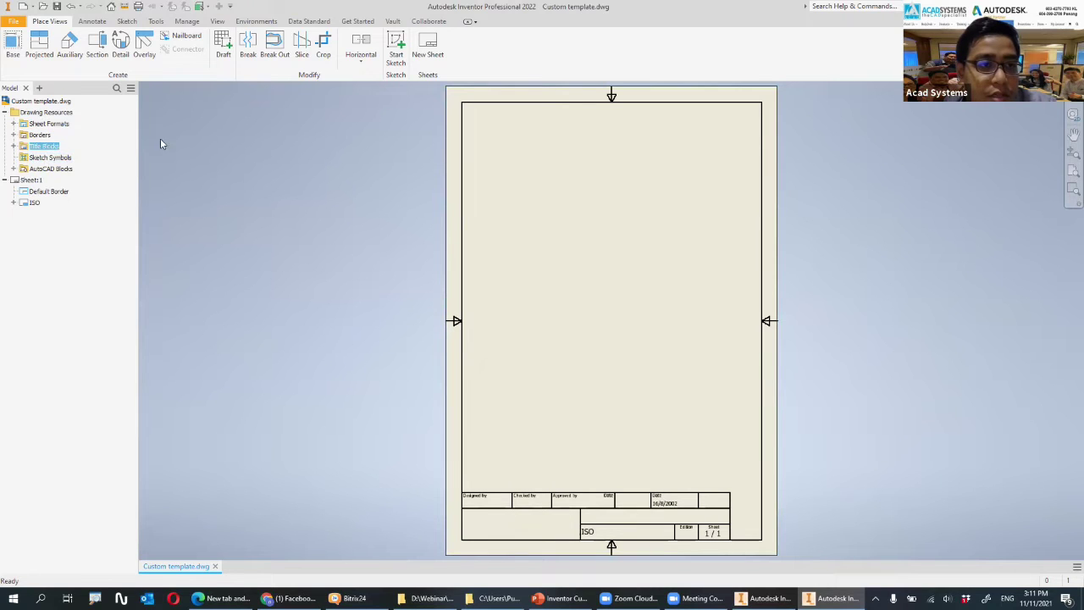
{"action": "left_click", "coordinate": [14, 145]}
{"action": "left_click", "coordinate": [14, 134]}
{"action": "left_click", "coordinate": [53, 146]}
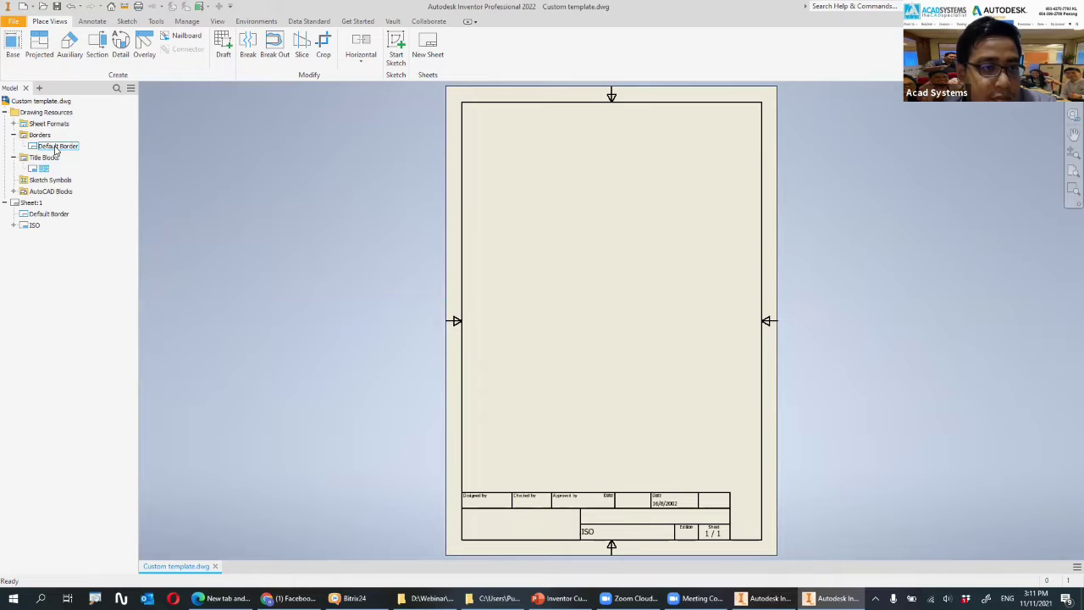
{"action": "left_click", "coordinate": [42, 169]}
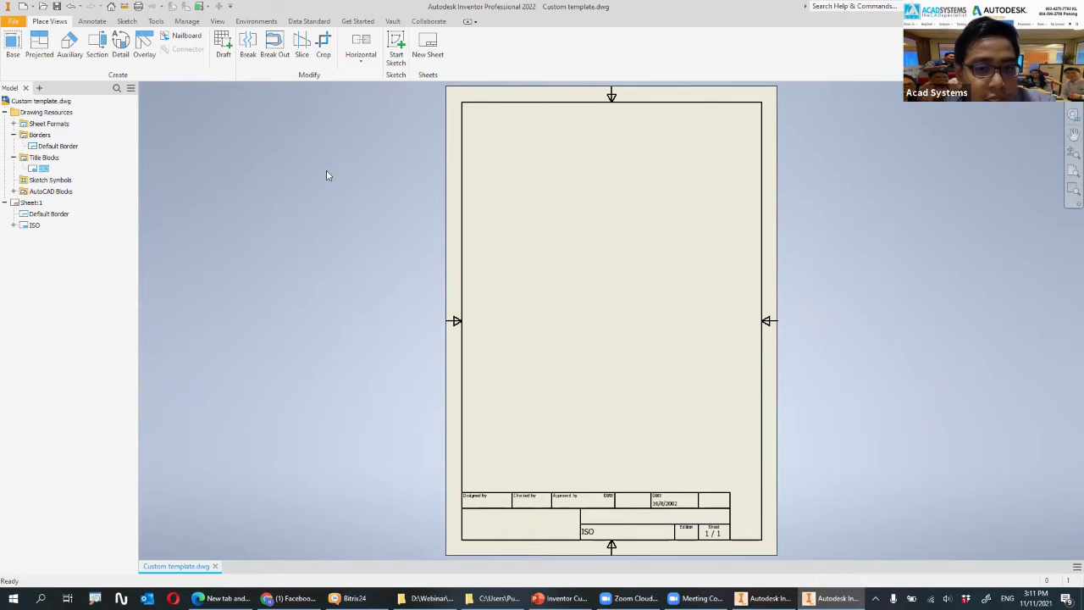
- Delete Sheet:1 together with its border and title block, confirming the deletion
{"action": "right_click", "coordinate": [29, 207]}
{"action": "left_click", "coordinate": [52, 241]}
{"action": "left_click", "coordinate": [567, 314]}
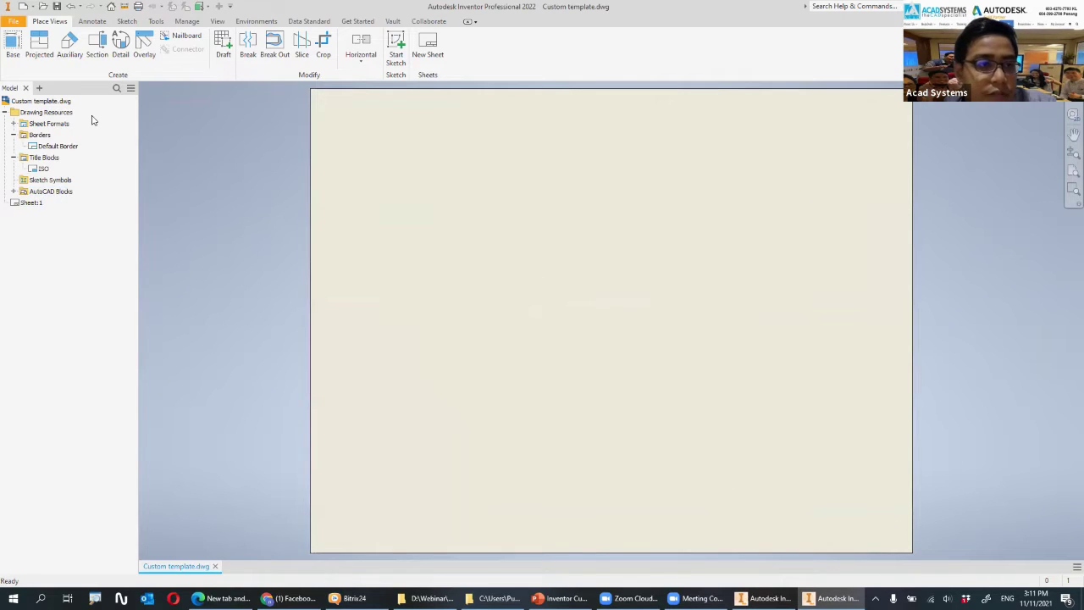
- Insert the Default Border and the ISO title block from the Drawing Resources onto the blank Sheet:1
{"action": "double_click", "coordinate": [34, 147]}
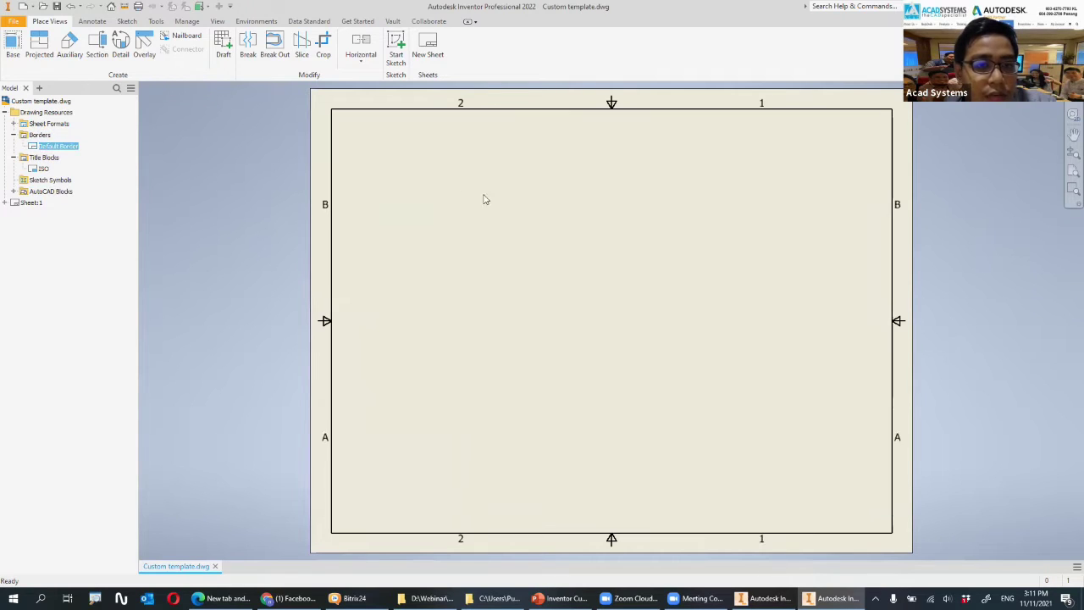
{"action": "double_click", "coordinate": [41, 168]}
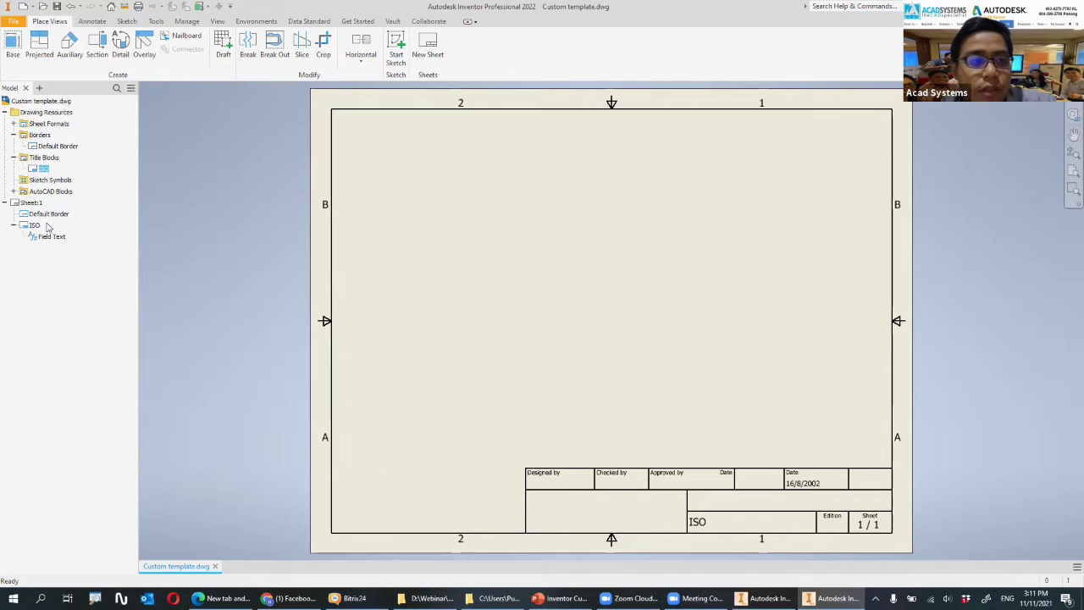
- Duplicate the ISO title block within the Title Blocks resources and open Copy of ISO for editing
{"action": "right_click", "coordinate": [35, 172]}
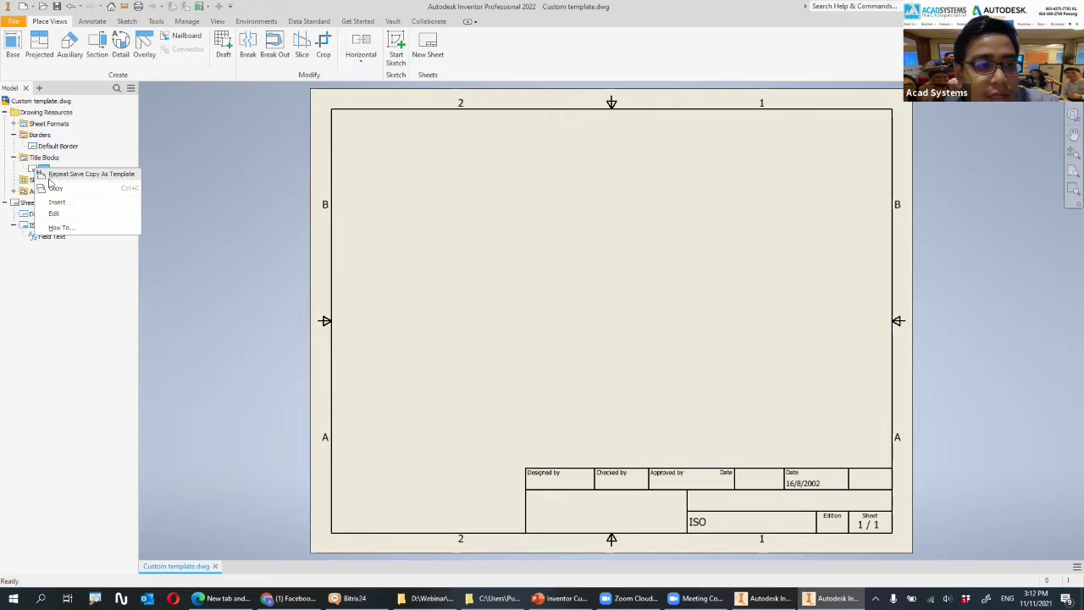
{"action": "left_click", "coordinate": [57, 190]}
{"action": "right_click", "coordinate": [48, 158]}
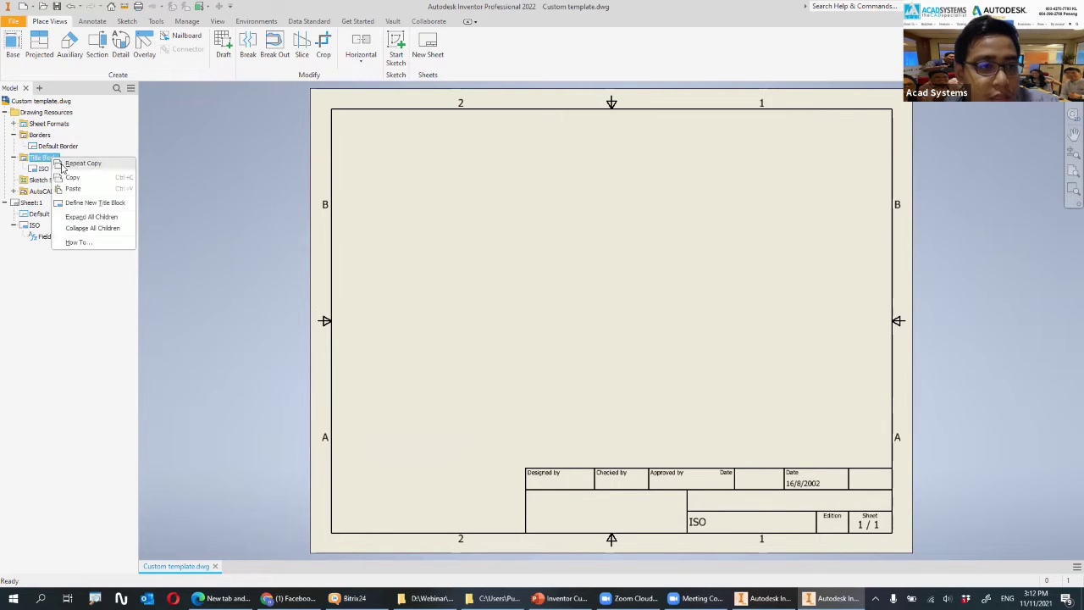
{"action": "left_click", "coordinate": [62, 172]}
{"action": "left_click", "coordinate": [51, 180]}
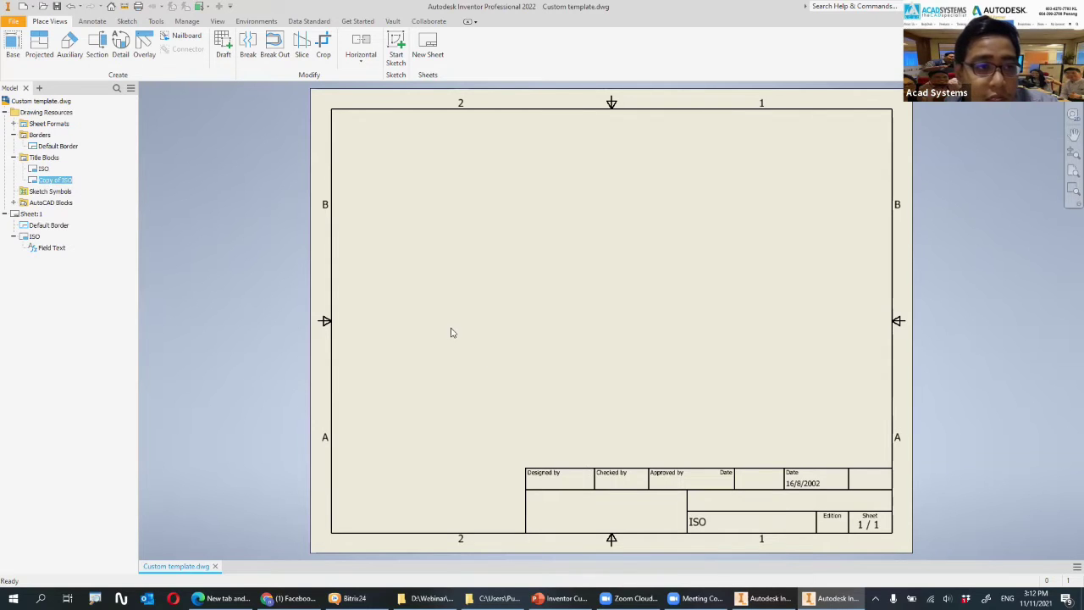
{"action": "right_click", "coordinate": [37, 181]}
{"action": "left_click", "coordinate": [68, 240]}
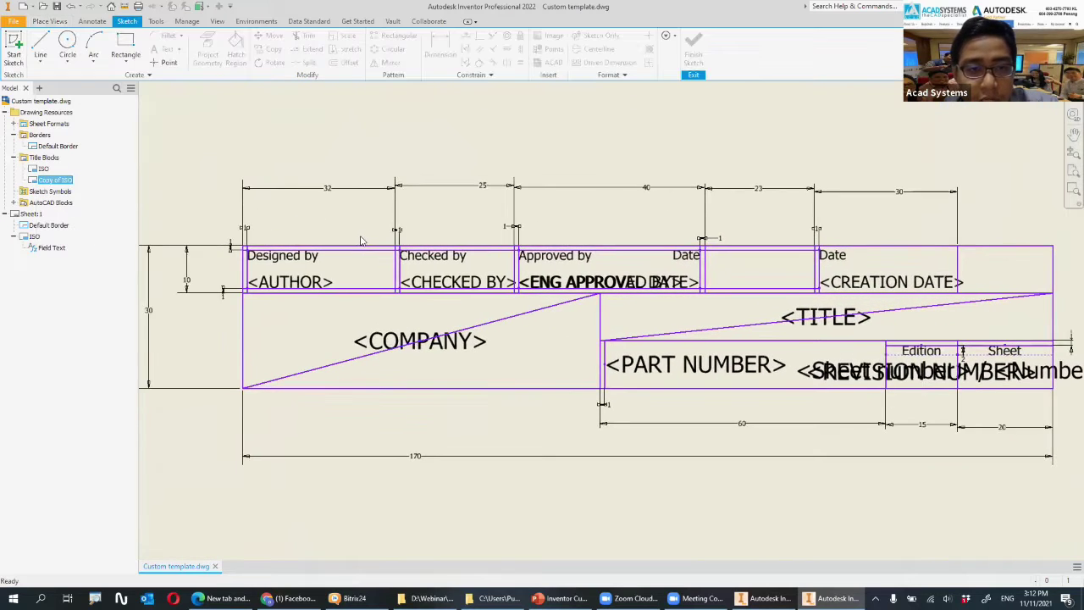
- Sketch a rectangle about 13.7 mm high directly above the title block, spanning its full width
{"action": "scroll", "coordinate": [343, 230], "scroll_direction": "up", "scroll_amount": 3}
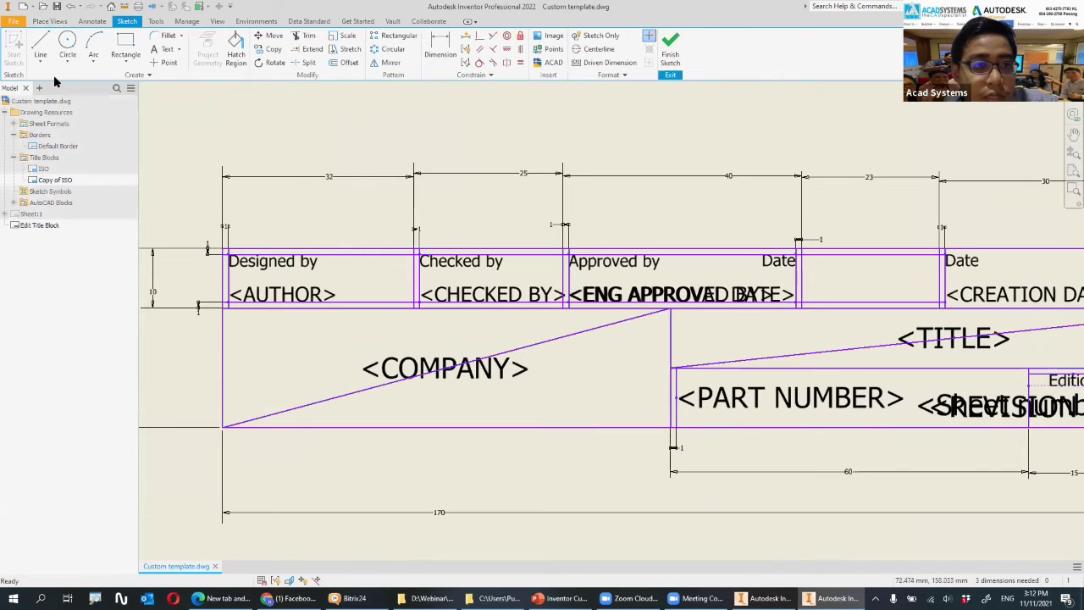
{"action": "left_click", "coordinate": [126, 47]}
{"action": "left_click", "coordinate": [224, 252]}
{"action": "mouse_move", "coordinate": [454, 310]}
{"action": "middle_mouse_down"}
{"action": "mouse_move", "coordinate": [294, 356]}
{"action": "mouse_move", "coordinate": [288, 373]}
{"action": "mouse_move", "coordinate": [199, 412]}
{"action": "middle_mouse_up"}
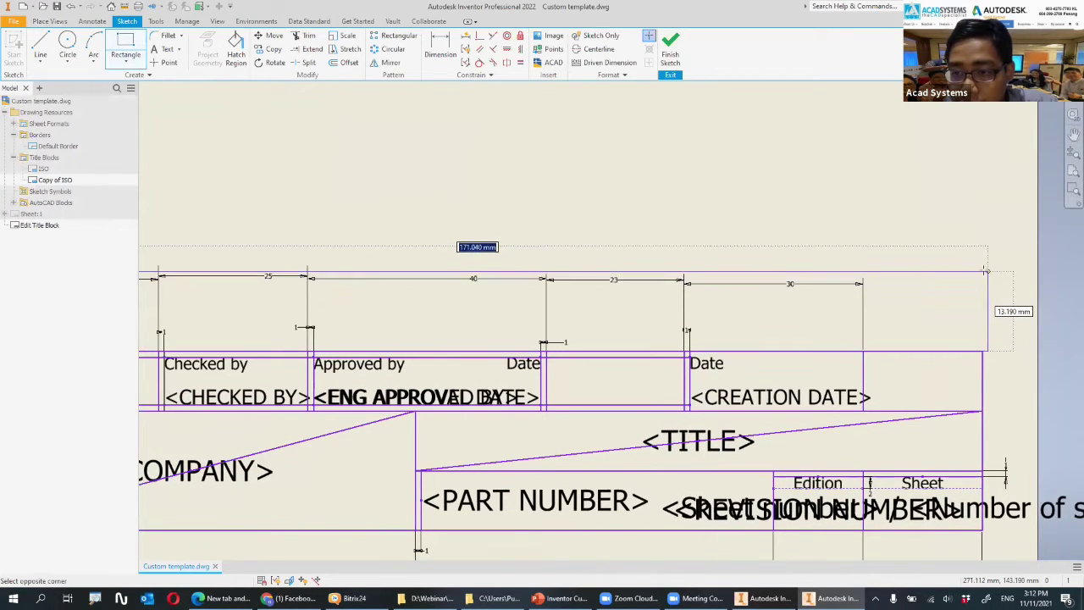
{"action": "left_click", "coordinate": [982, 269]}
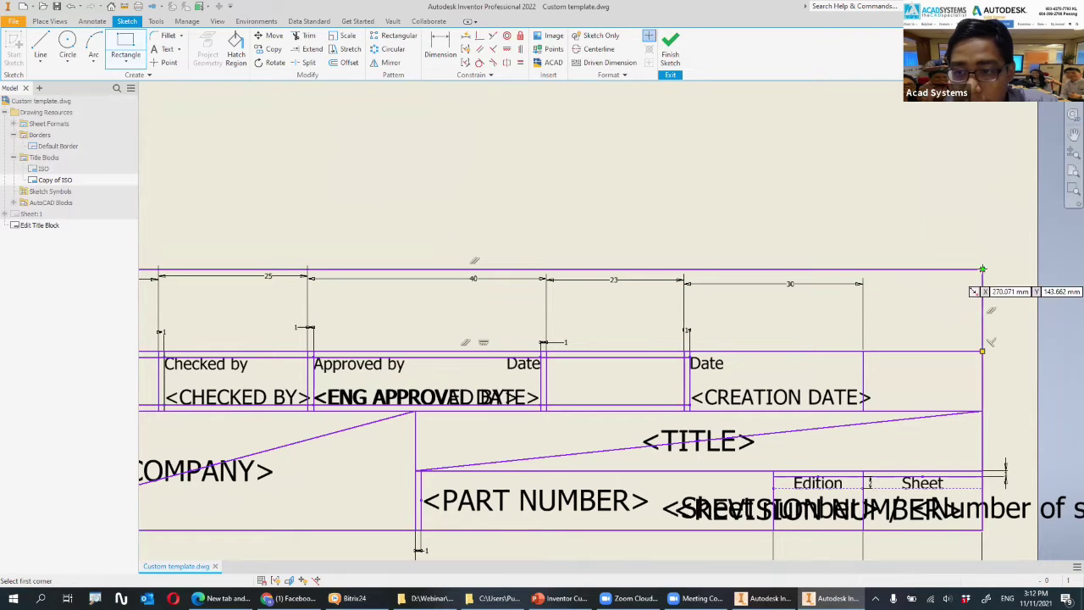
{"action": "right_click", "coordinate": [934, 198]}
{"action": "left_click", "coordinate": [948, 264]}
- Dimension the height of the new upper rectangle to 15 mm at its right edge
{"action": "scroll", "coordinate": [952, 267], "scroll_direction": "up", "scroll_amount": 3}
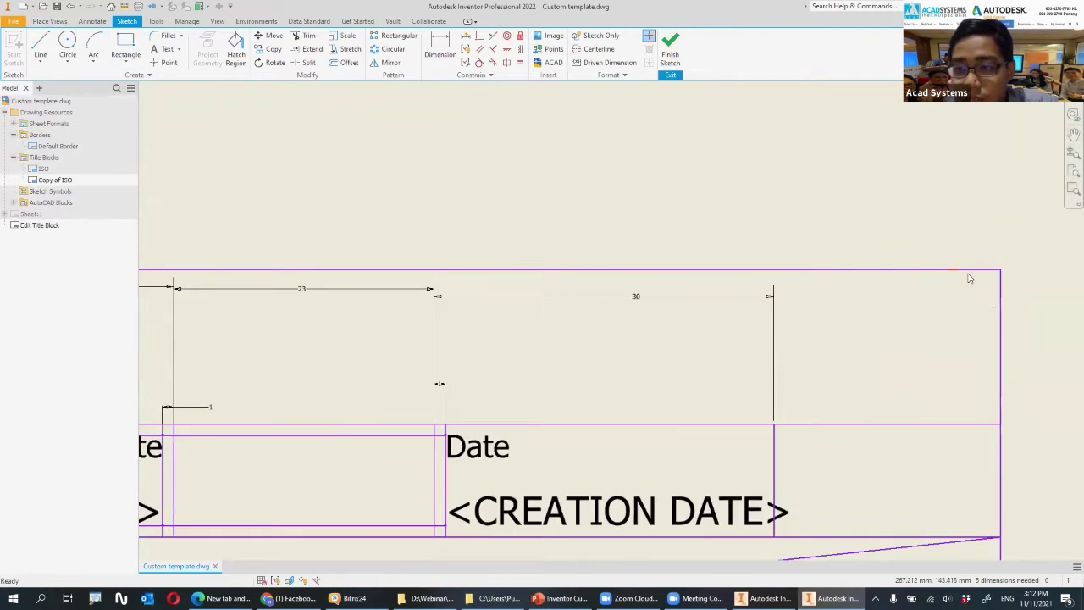
{"action": "scroll", "coordinate": [968, 274], "scroll_direction": "down", "scroll_amount": 3}
{"action": "left_click", "coordinate": [988, 298]}
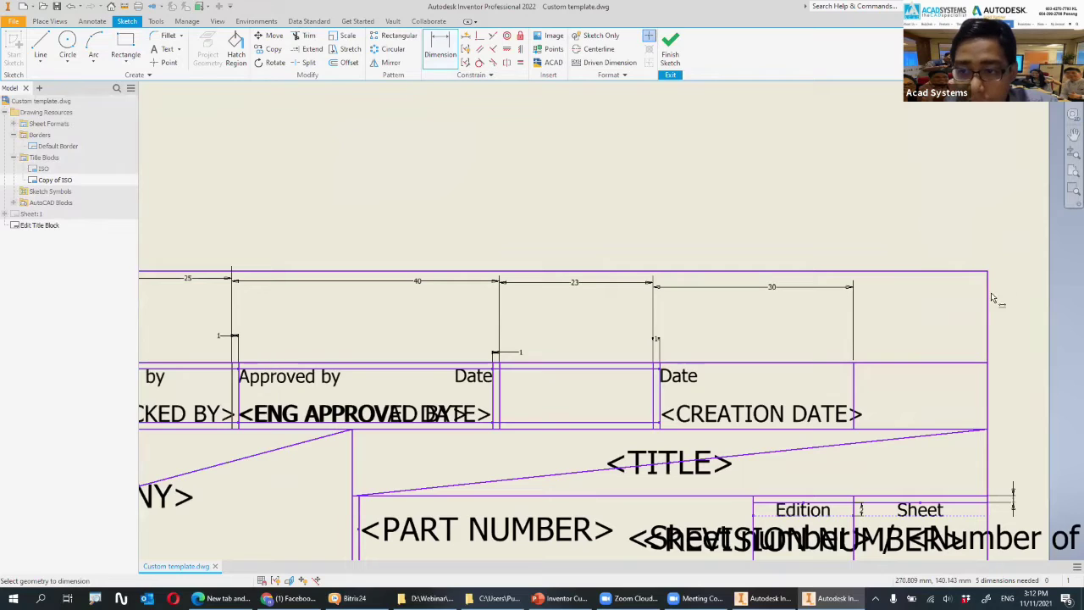
{"action": "left_click", "coordinate": [1008, 305]}
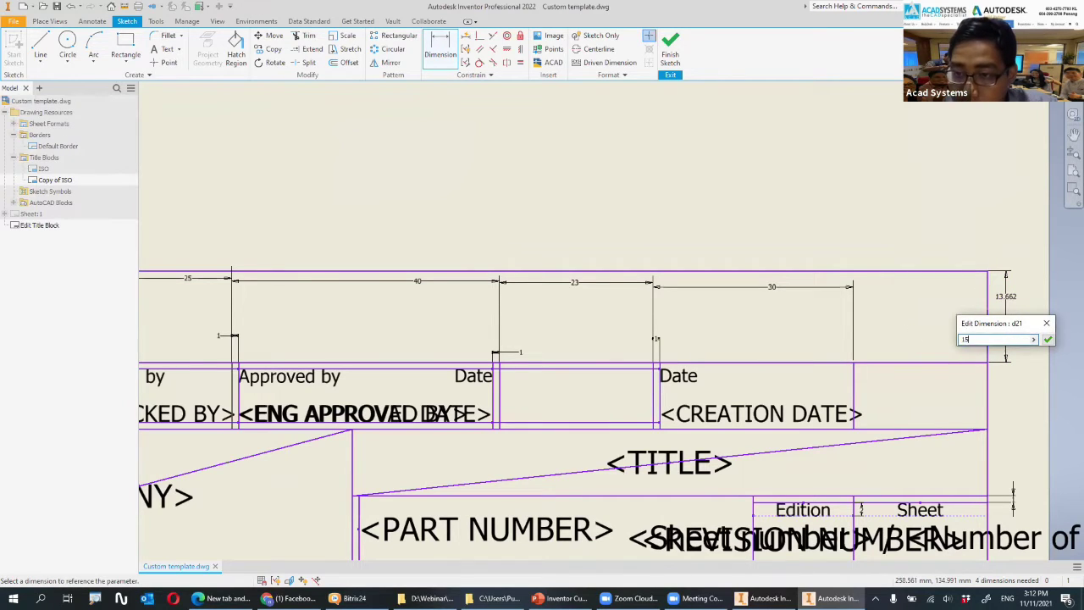
{"action": "key", "text": "Return"}
- Draw a vertical line across the new upper row to divide off a logo cell at its left end
{"action": "scroll", "coordinate": [528, 216], "scroll_direction": "up", "scroll_amount": 2}
{"action": "scroll", "coordinate": [527, 216], "scroll_direction": "down", "scroll_amount": 3}
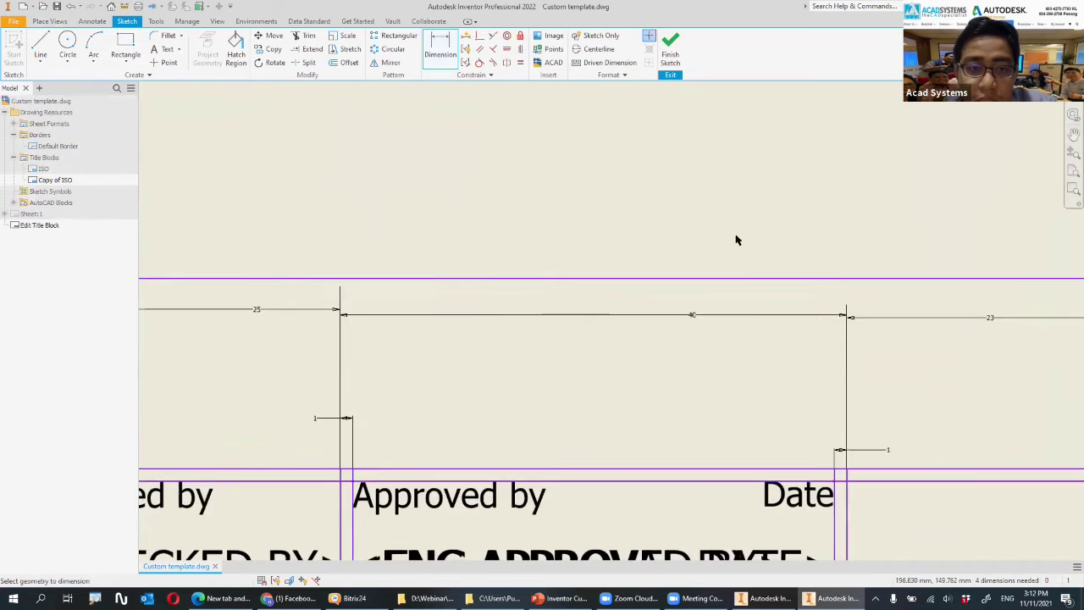
{"action": "scroll", "coordinate": [561, 230], "scroll_direction": "up", "scroll_amount": 2}
{"action": "key", "text": "l"}
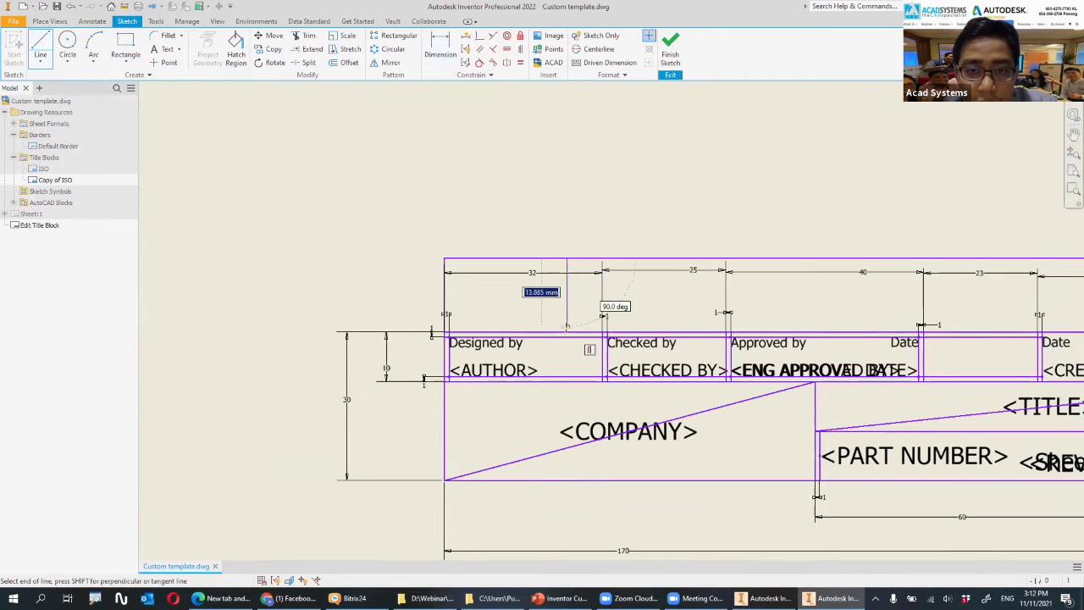
{"action": "right_click", "coordinate": [601, 208]}
{"action": "left_click", "coordinate": [639, 210]}
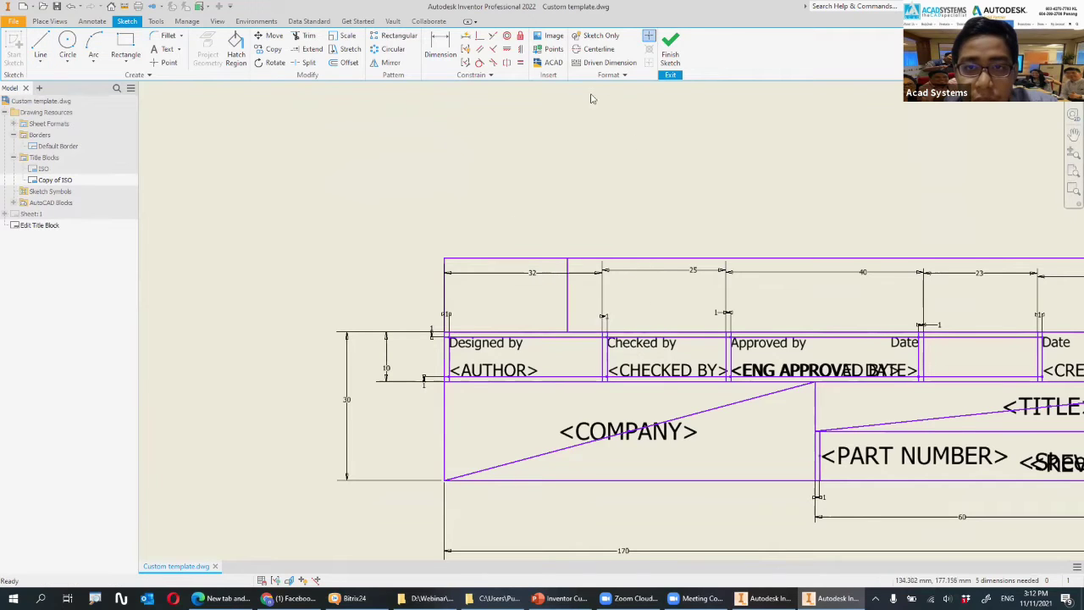
- Insert the ACAD Systems logo image from the Pictures folder at the upper-left corner of the new row
{"action": "left_click", "coordinate": [553, 36]}
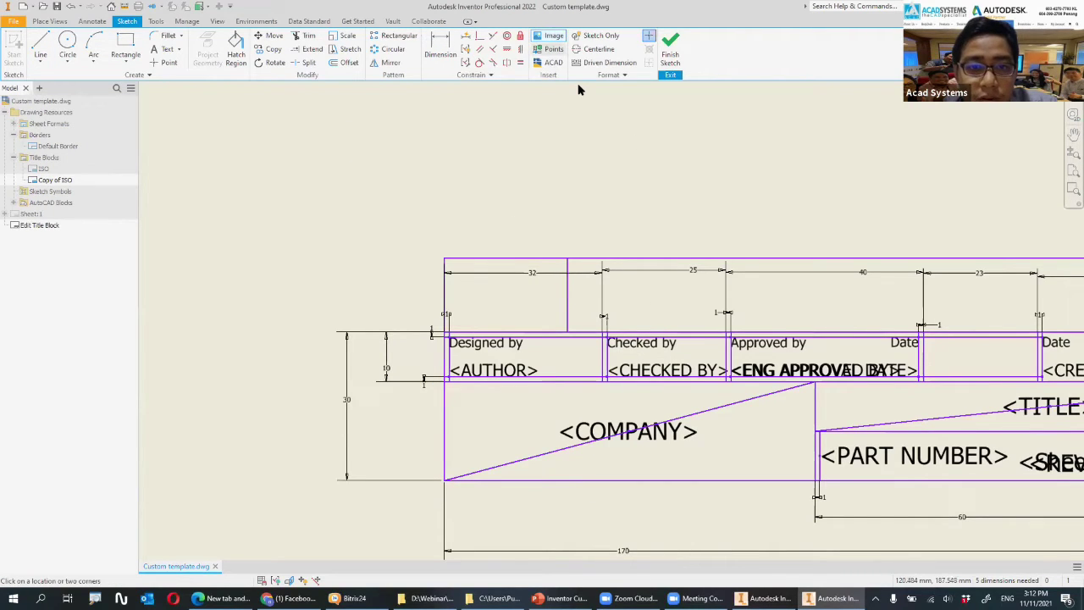
{"action": "left_click", "coordinate": [446, 264]}
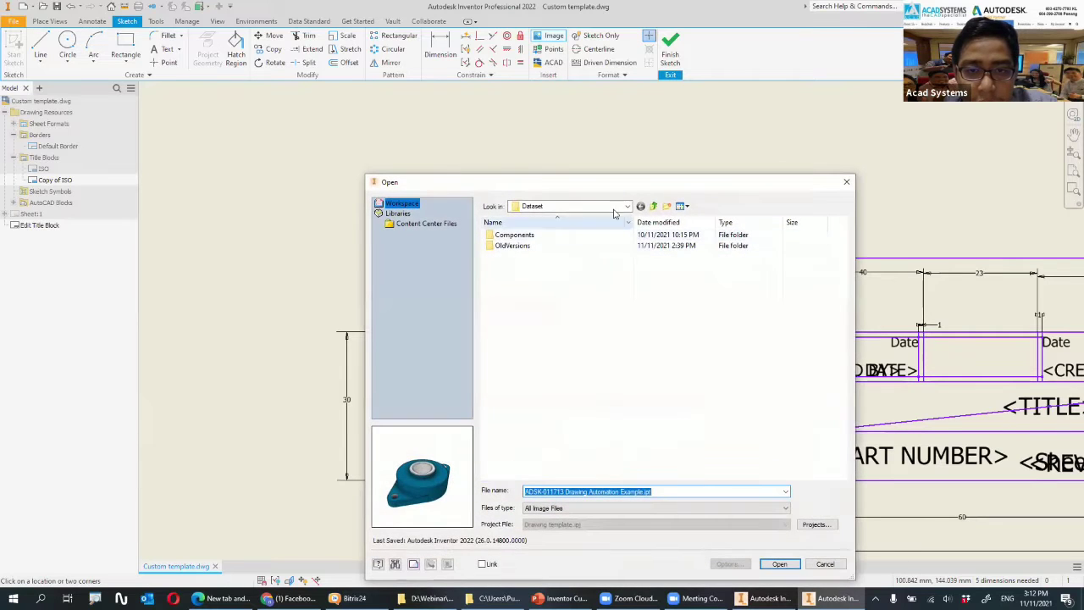
{"action": "left_click", "coordinate": [628, 206]}
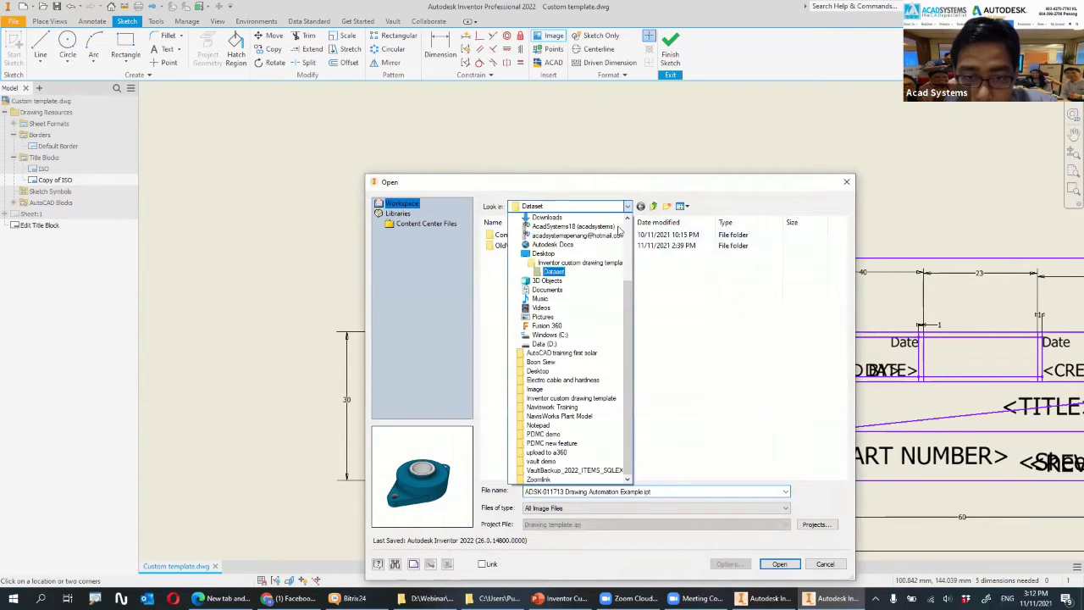
{"action": "left_click", "coordinate": [558, 318]}
{"action": "left_click", "coordinate": [735, 273]}
{"action": "left_click", "coordinate": [779, 563]}
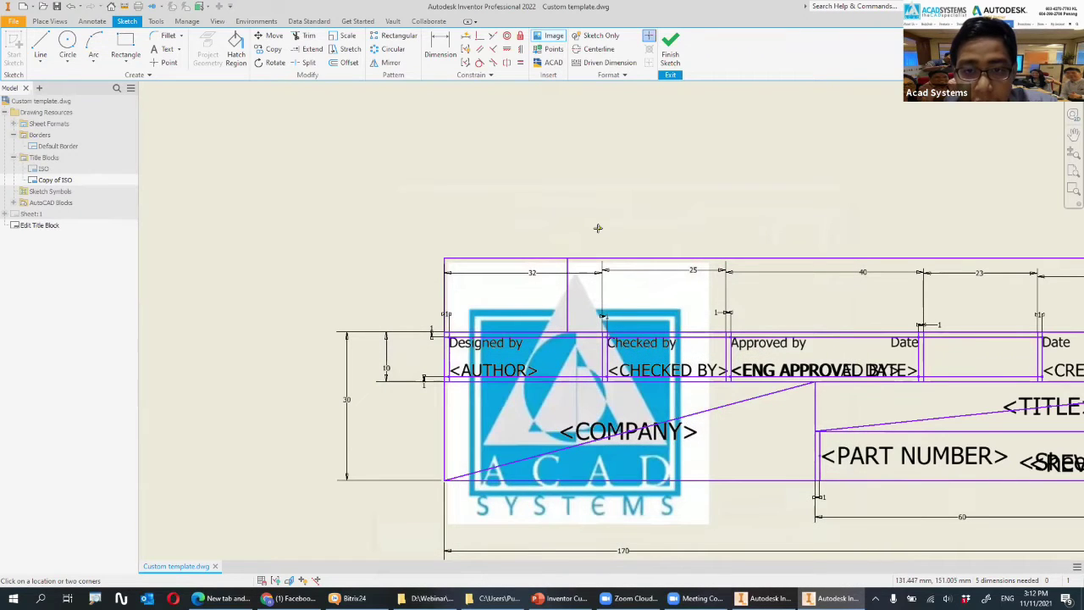
{"action": "right_click", "coordinate": [597, 228]}
{"action": "key", "text": "Escape"}
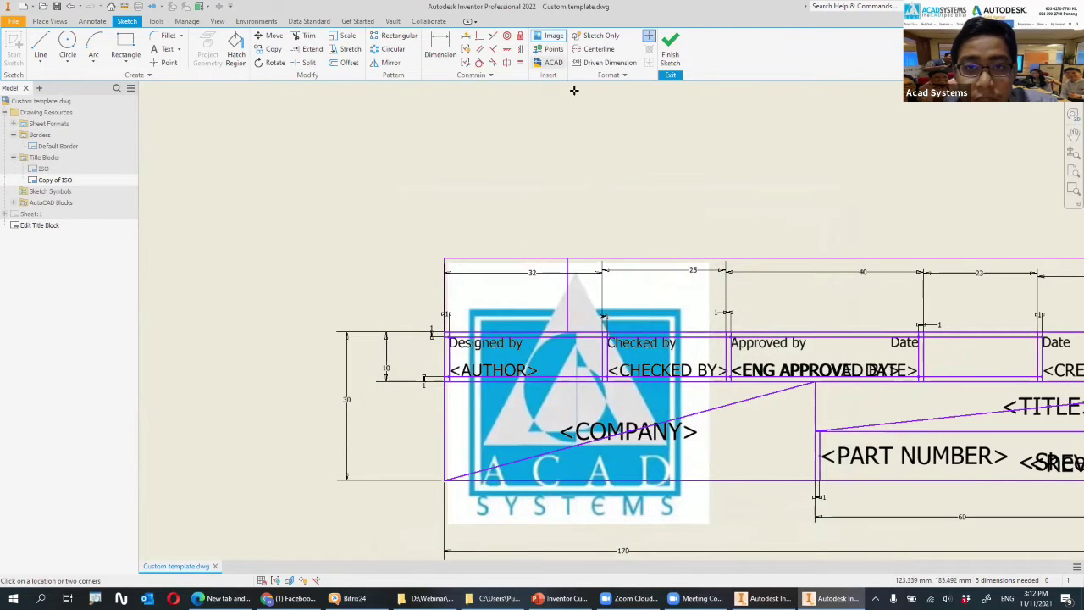
{"action": "left_click", "coordinate": [40, 46]}
{"action": "key", "text": "Escape"}
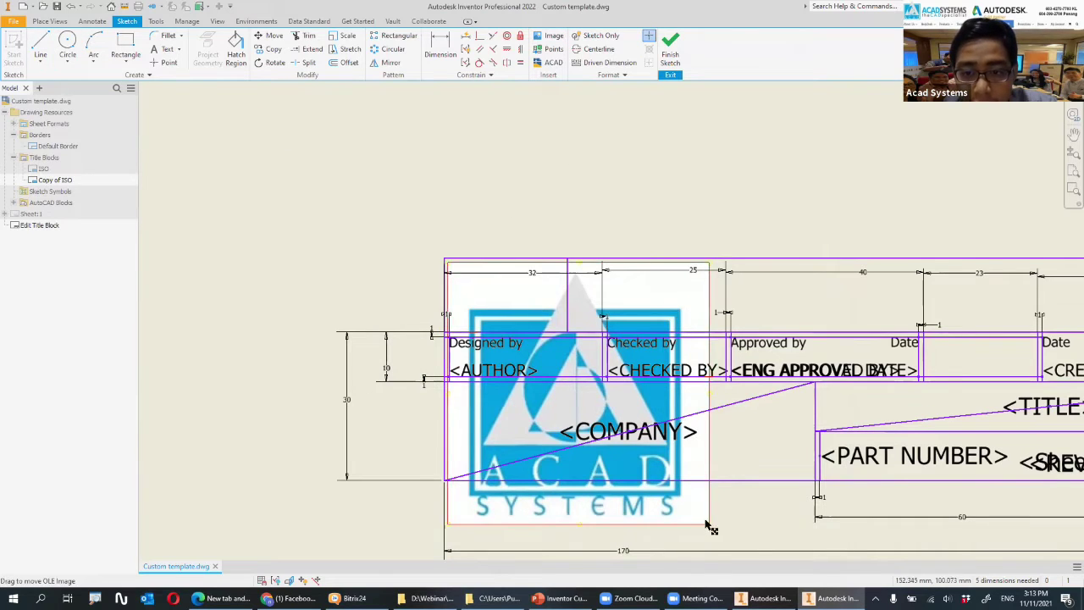
- Shrink the inserted logo image and centre it inside the logo cell
{"action": "left_click_drag", "start_coordinate": [708, 525], "coordinate": [550, 302]}
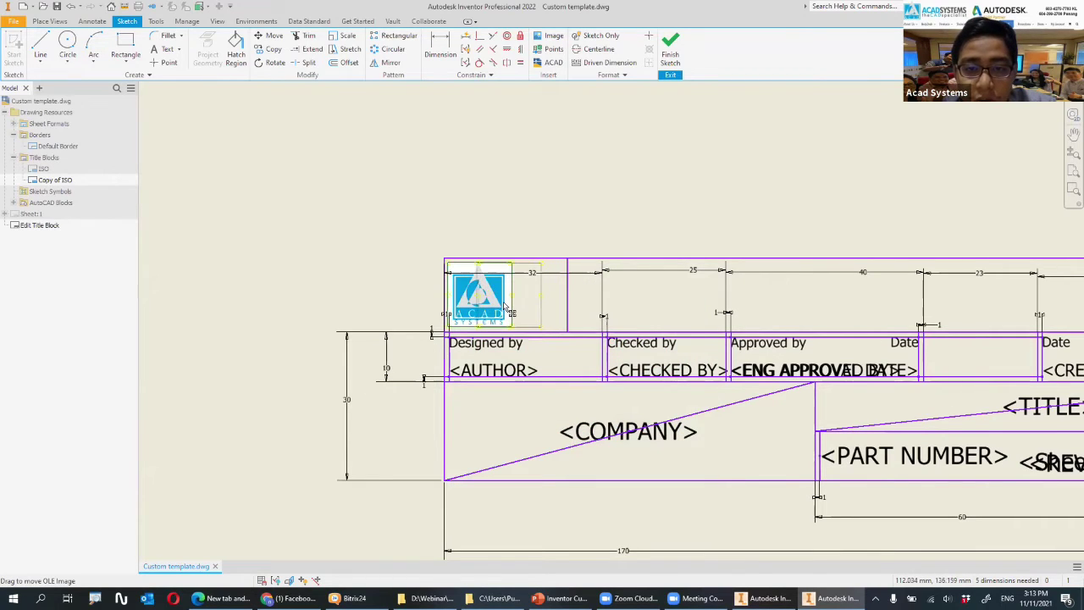
{"action": "scroll", "coordinate": [647, 289], "scroll_direction": "up", "scroll_amount": 2}
{"action": "middle_click_drag", "start_coordinate": [585, 279], "coordinate": [419, 274]}
{"action": "scroll", "coordinate": [418, 274], "scroll_direction": "down", "scroll_amount": 5}
- Draw a horizontal line from the logo cell's divider to the right edge and offset a copy below it to form three rows
{"action": "left_click", "coordinate": [40, 47]}
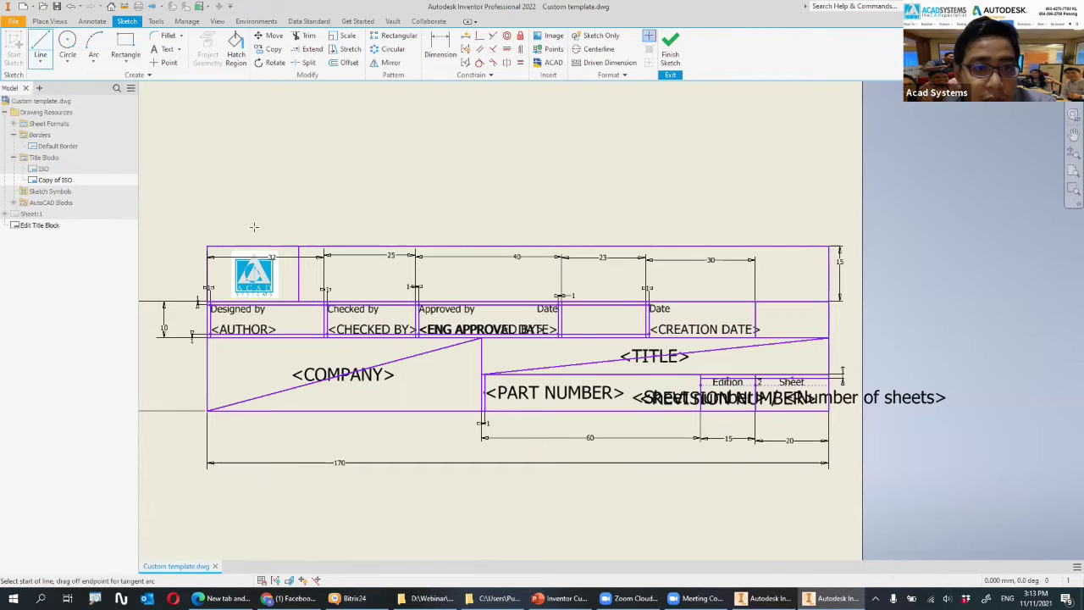
{"action": "left_click", "coordinate": [298, 258]}
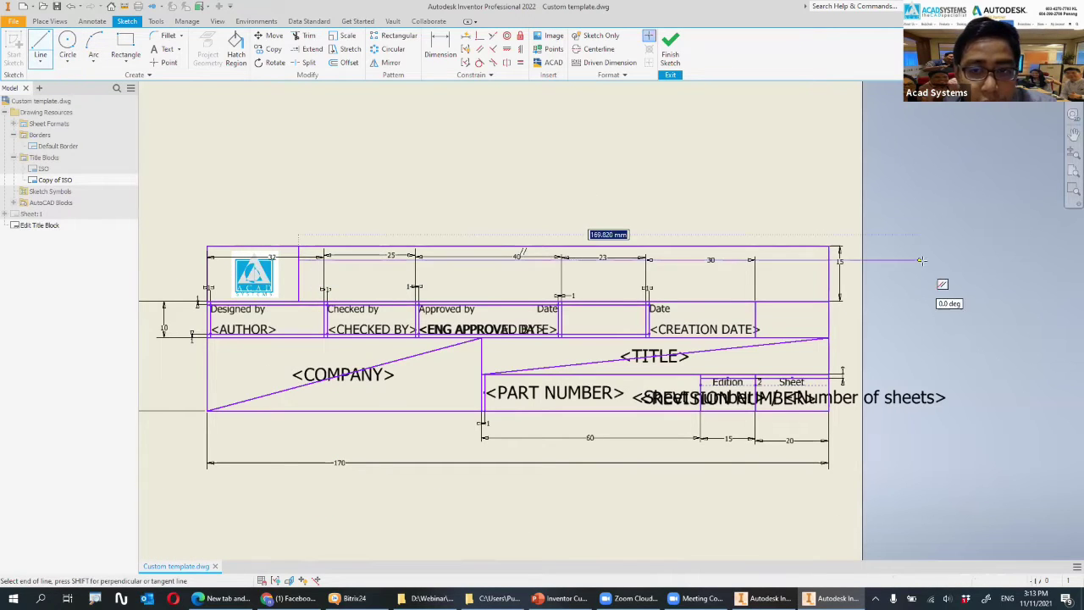
{"action": "left_click", "coordinate": [828, 259]}
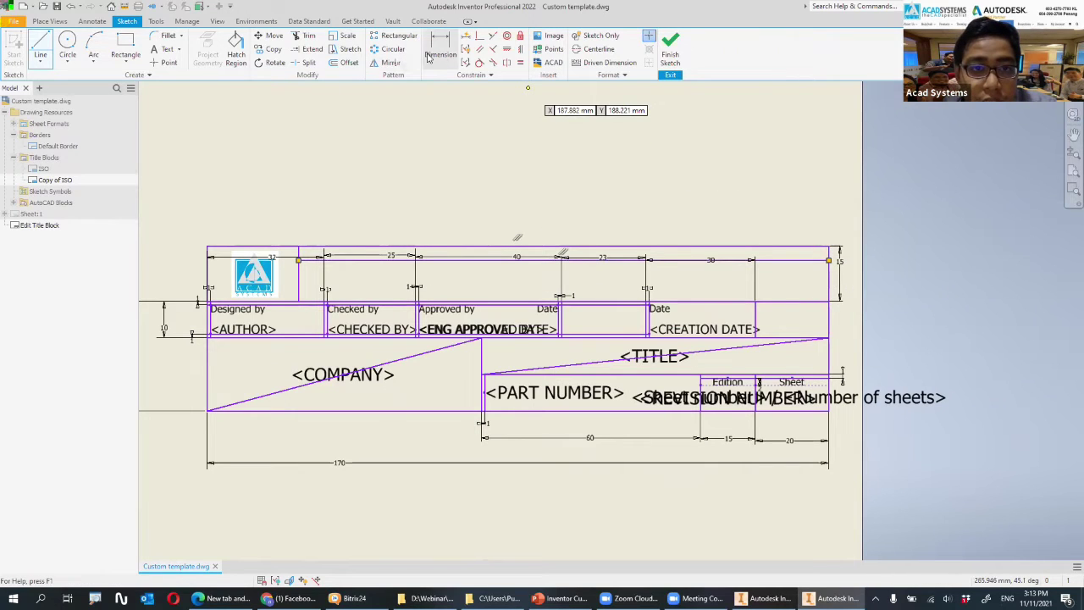
{"action": "left_click", "coordinate": [347, 63]}
{"action": "left_click", "coordinate": [394, 259]}
{"action": "key", "text": "Escape"}
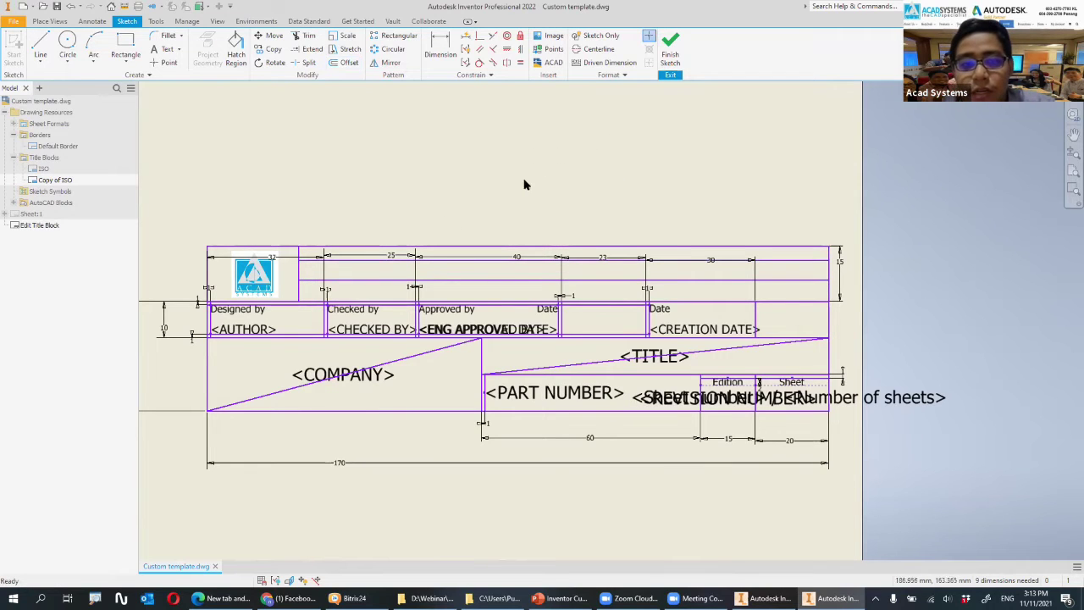
- Finish the title block sketch and save the edits to Copy of ISO
{"action": "middle_click_drag", "start_coordinate": [524, 181], "coordinate": [576, 178]}
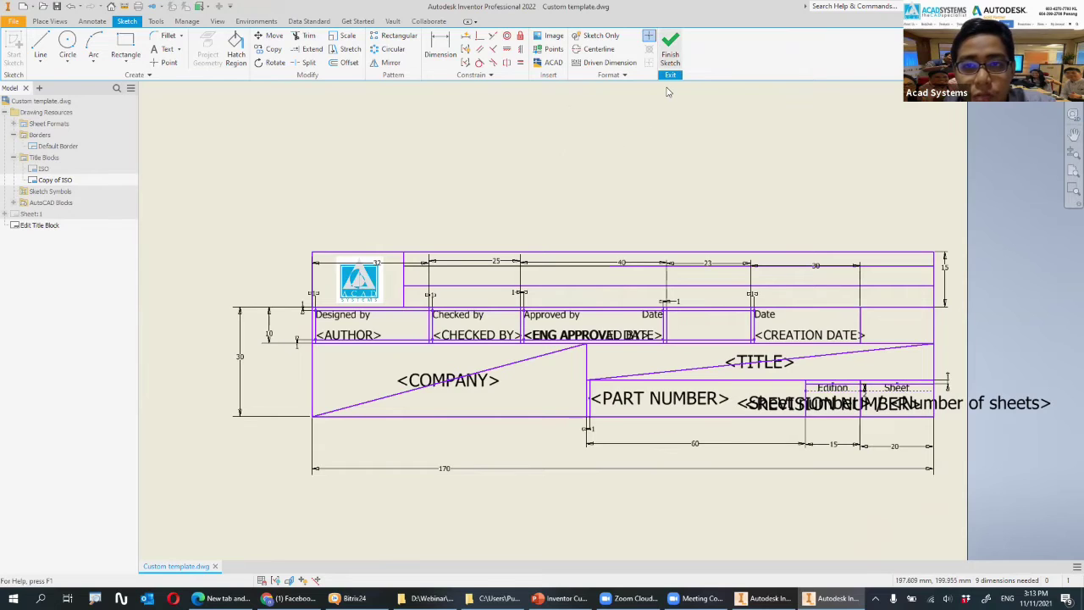
{"action": "left_click", "coordinate": [670, 50]}
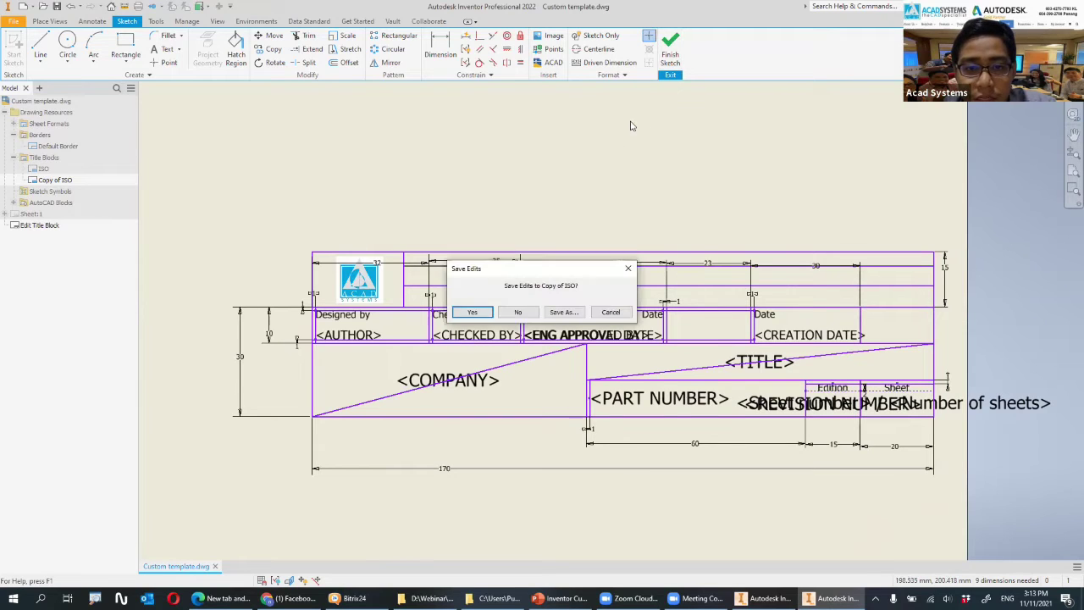
{"action": "left_click", "coordinate": [474, 314]}
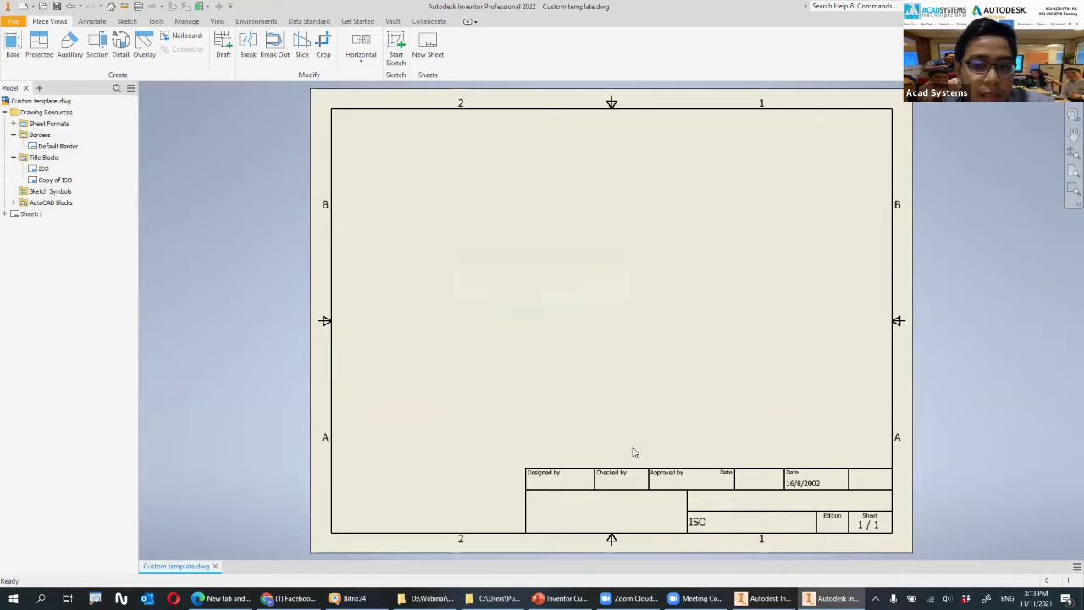
- Delete the ISO title block from Sheet:1 and insert Copy of ISO in its place
{"action": "left_click", "coordinate": [44, 158]}
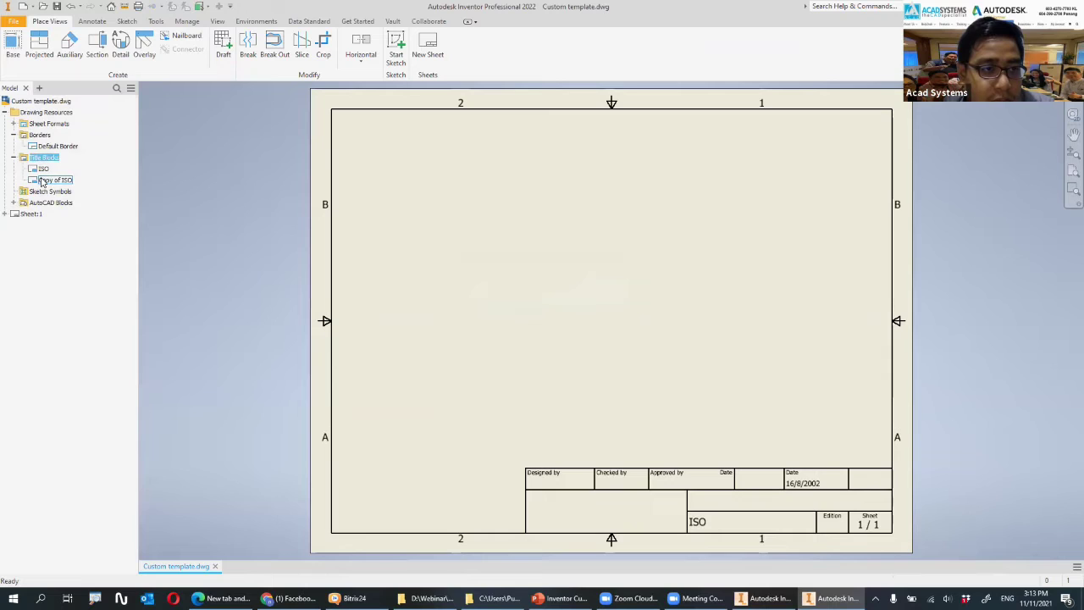
{"action": "left_click", "coordinate": [44, 180]}
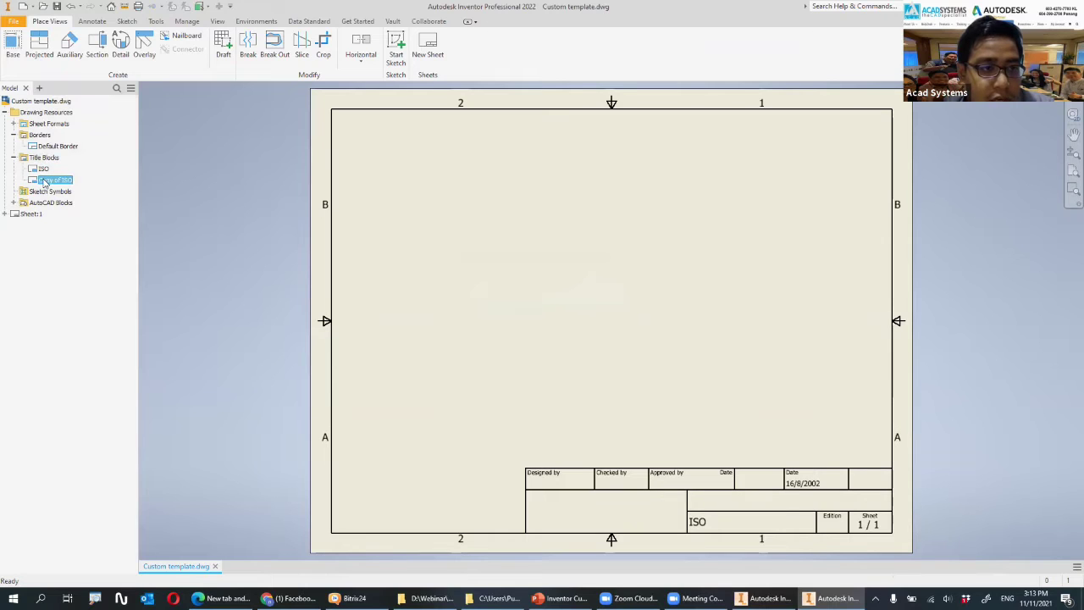
{"action": "left_click", "coordinate": [4, 214]}
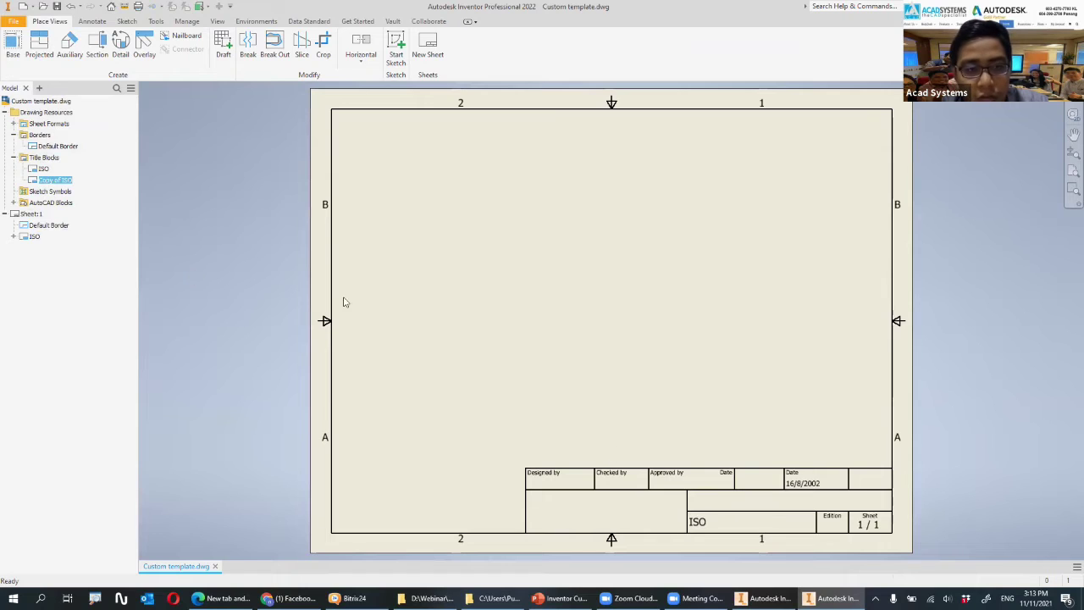
{"action": "right_click", "coordinate": [36, 242]}
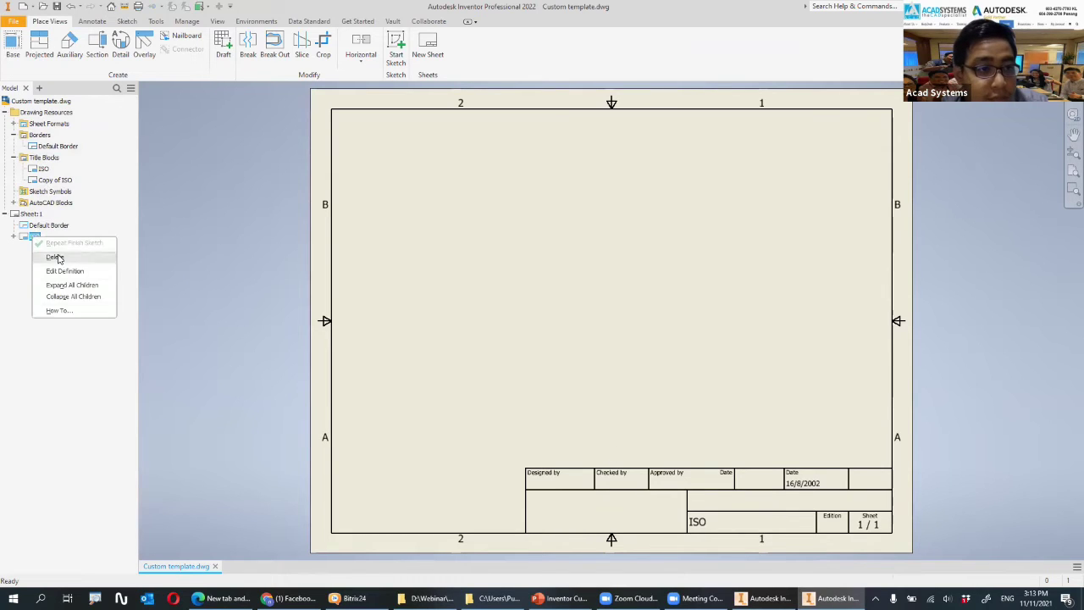
{"action": "left_click", "coordinate": [55, 257]}
{"action": "double_click", "coordinate": [56, 181]}
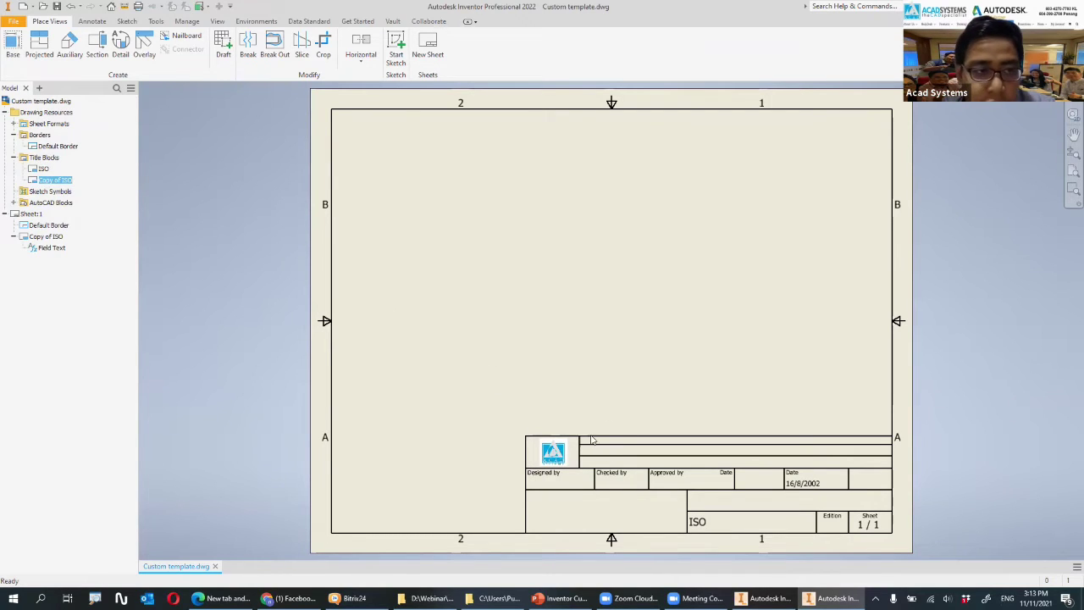
- Define a new title block and sketch a plain rectangle across the middle of the sheet for it
{"action": "left_click", "coordinate": [48, 160]}
{"action": "right_click", "coordinate": [49, 162]}
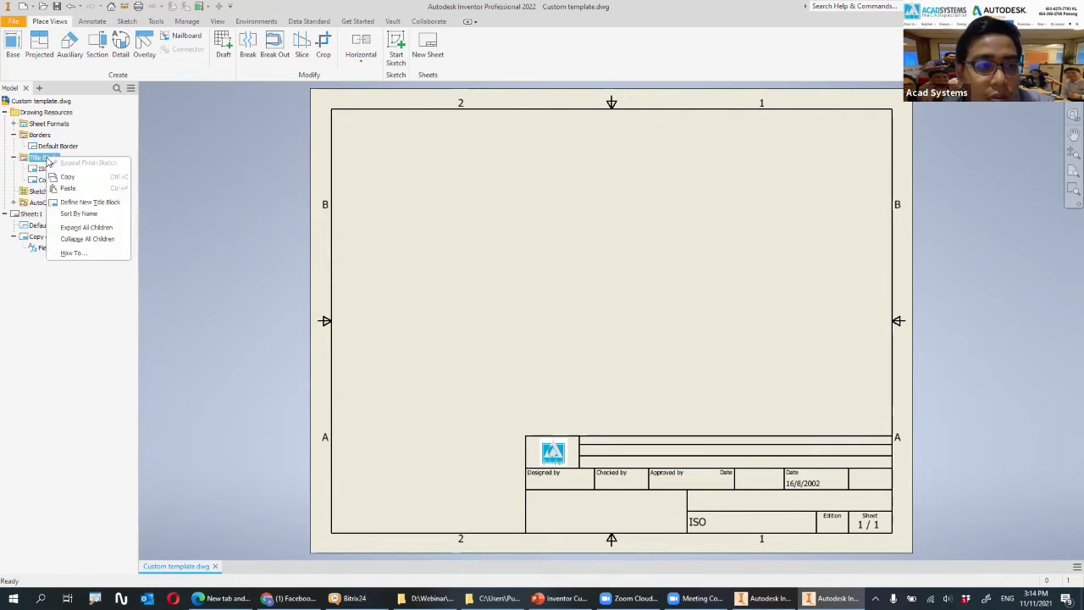
{"action": "left_click", "coordinate": [94, 203]}
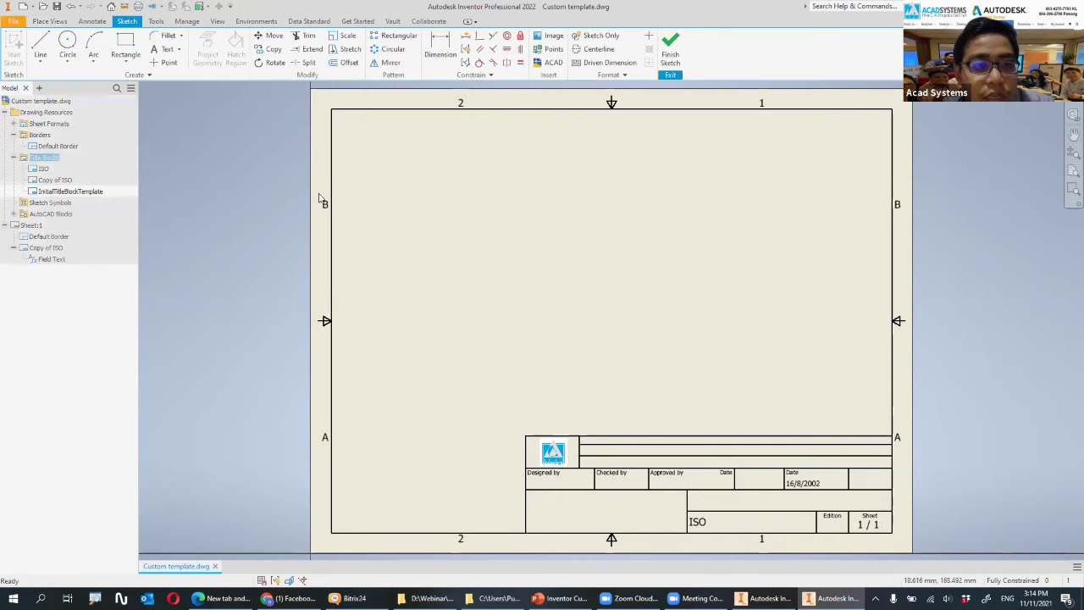
{"action": "left_click", "coordinate": [125, 51]}
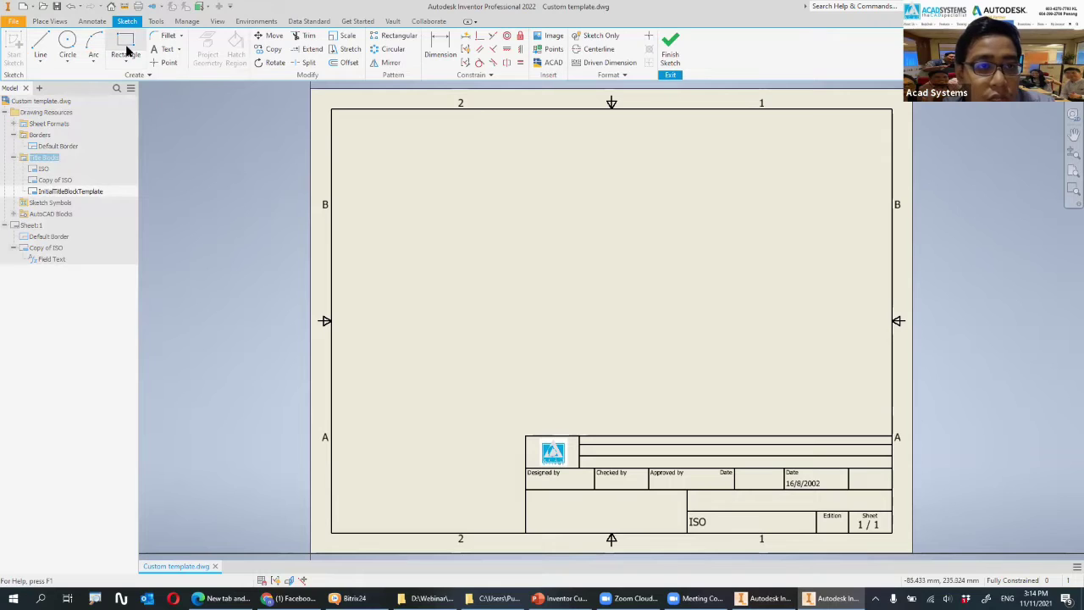
{"action": "left_click", "coordinate": [456, 217]}
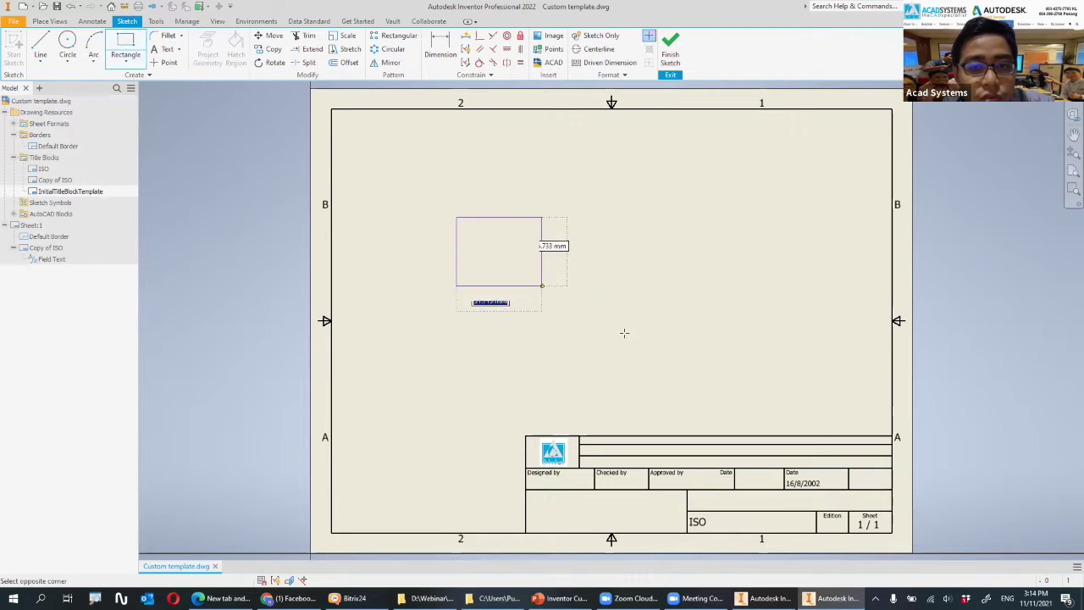
{"action": "left_click", "coordinate": [772, 378]}
- Finish the title block sketch and save it under the name asdasd
{"action": "left_click", "coordinate": [670, 51]}
{"action": "type", "text": "asdasd"}
{"action": "left_click", "coordinate": [168, 139]}
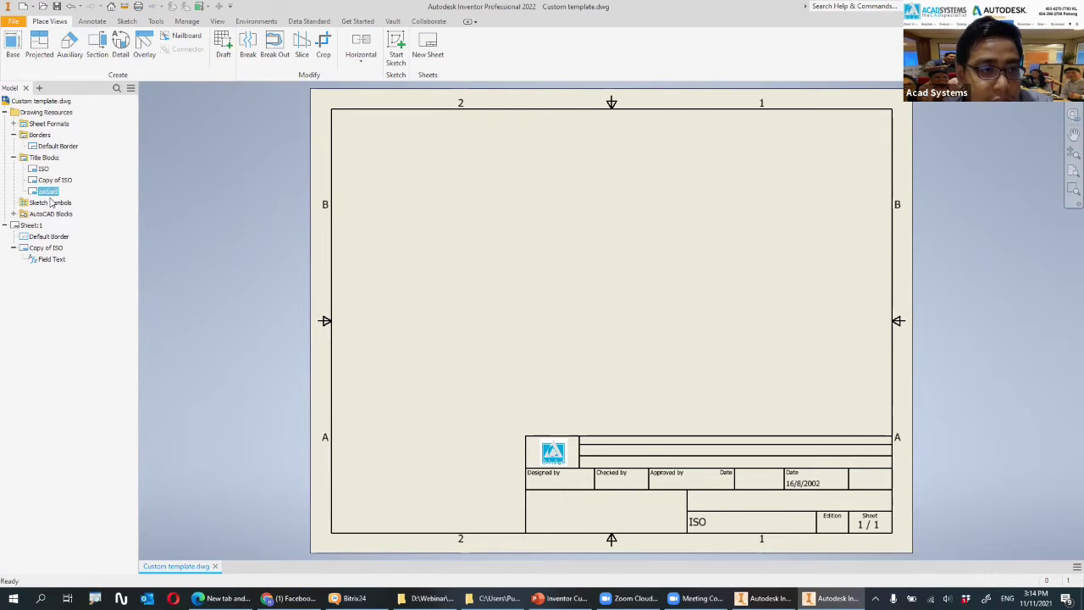
- Delete the Copy of ISO title block from Sheet:1 and insert the asdasd title block in its place
{"action": "right_click", "coordinate": [46, 247]}
{"action": "left_click", "coordinate": [73, 267]}
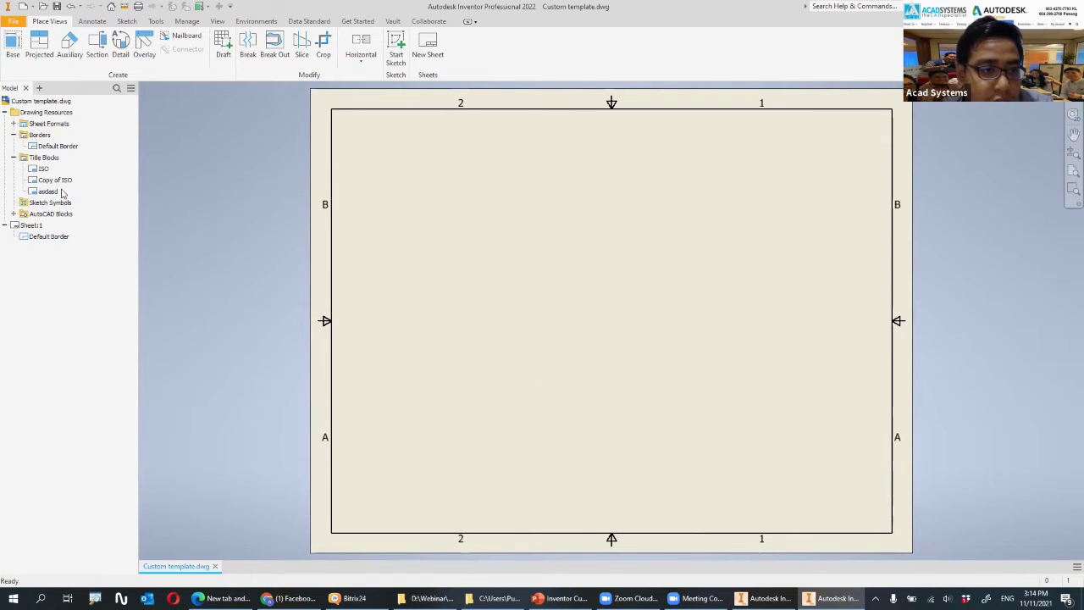
{"action": "double_click", "coordinate": [47, 194]}
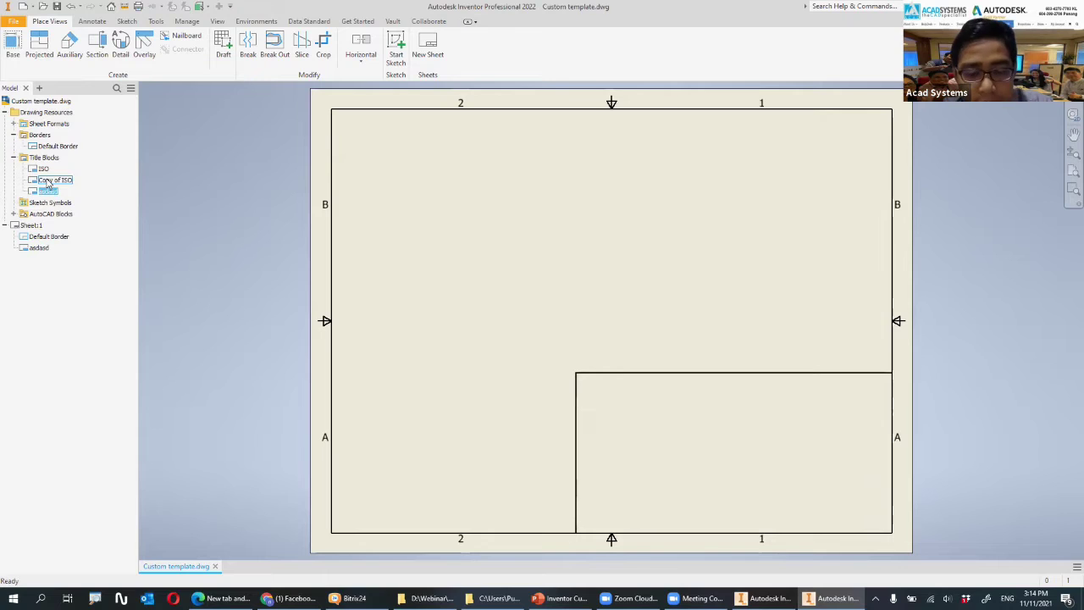
- Delete the asdasd title block from Sheet:1 and insert Copy of ISO again
{"action": "right_click", "coordinate": [37, 247]}
{"action": "left_click", "coordinate": [62, 269]}
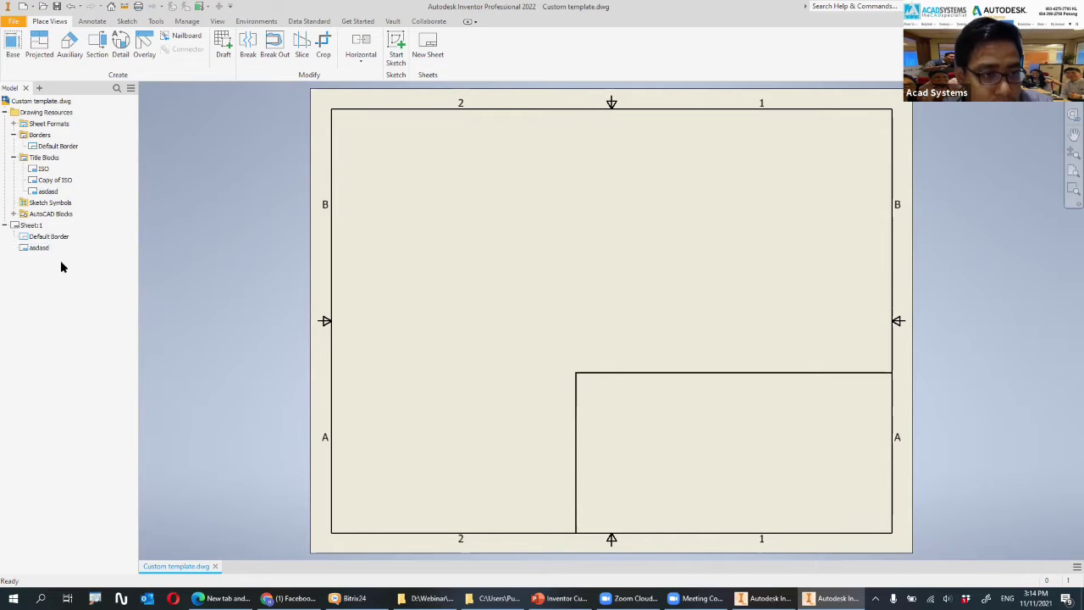
{"action": "double_click", "coordinate": [55, 179]}
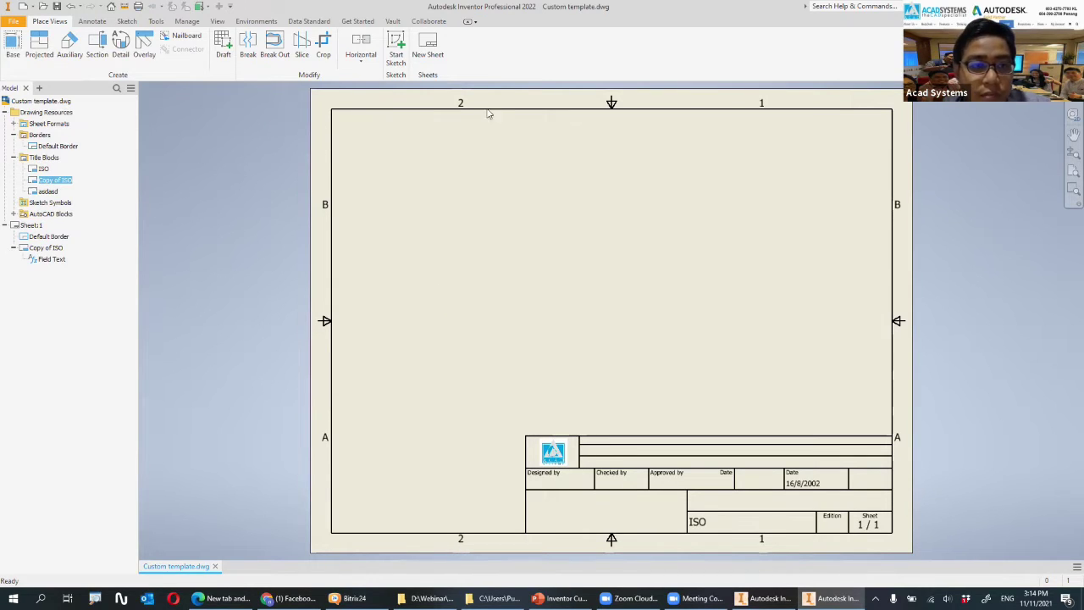
- Delete the default border from Sheet:1
{"action": "left_click", "coordinate": [51, 147]}
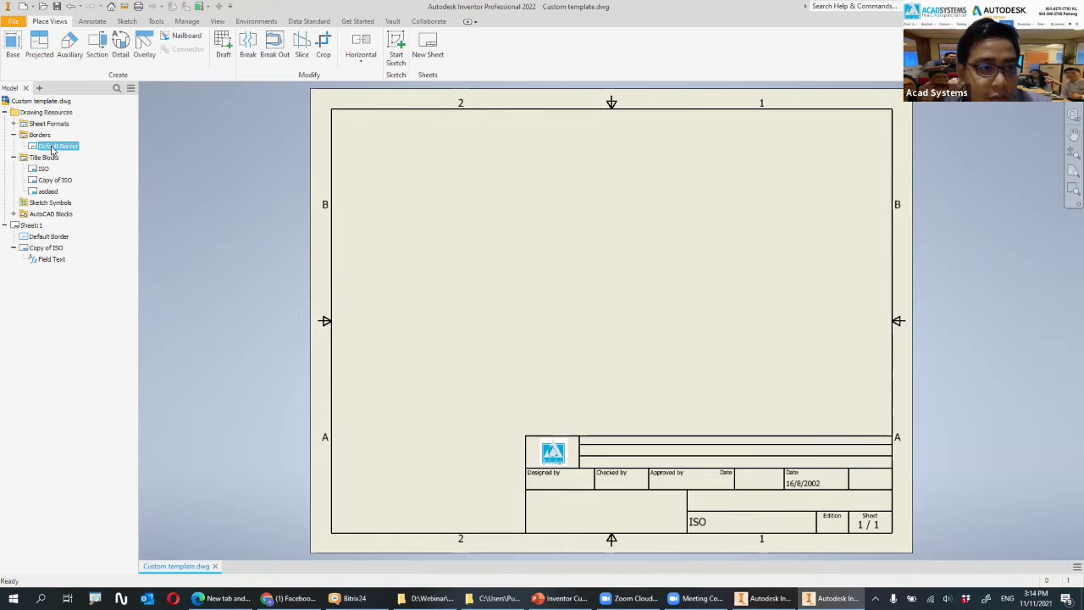
{"action": "left_click", "coordinate": [51, 238]}
{"action": "right_click", "coordinate": [27, 241]}
{"action": "left_click", "coordinate": [35, 252]}
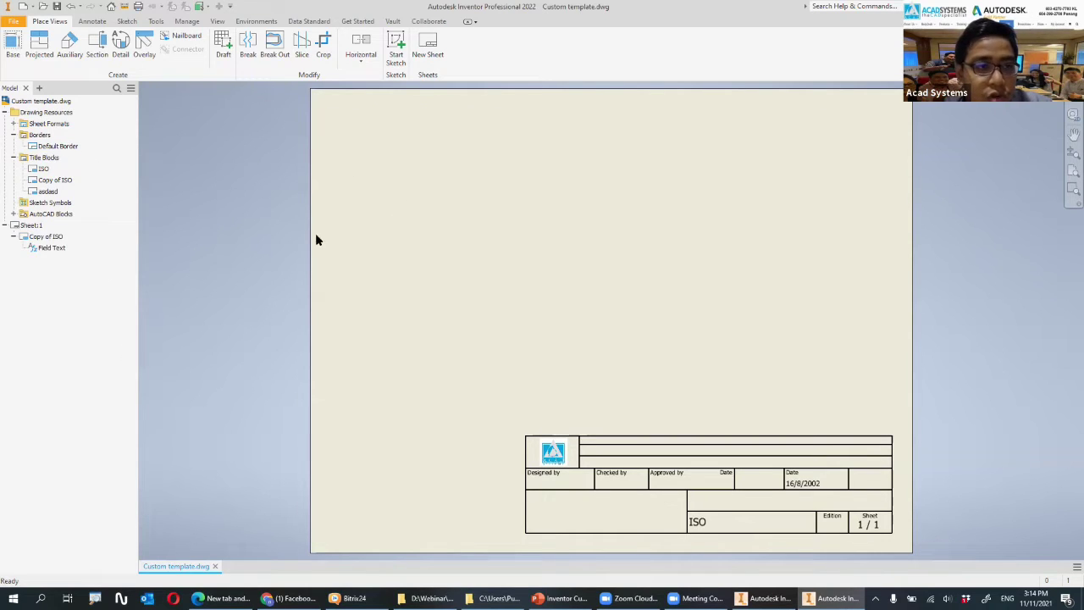
- Insert the default border with 4 numeric horizontal zones and 6 alphabetical vertical zones
{"action": "right_click", "coordinate": [47, 146]}
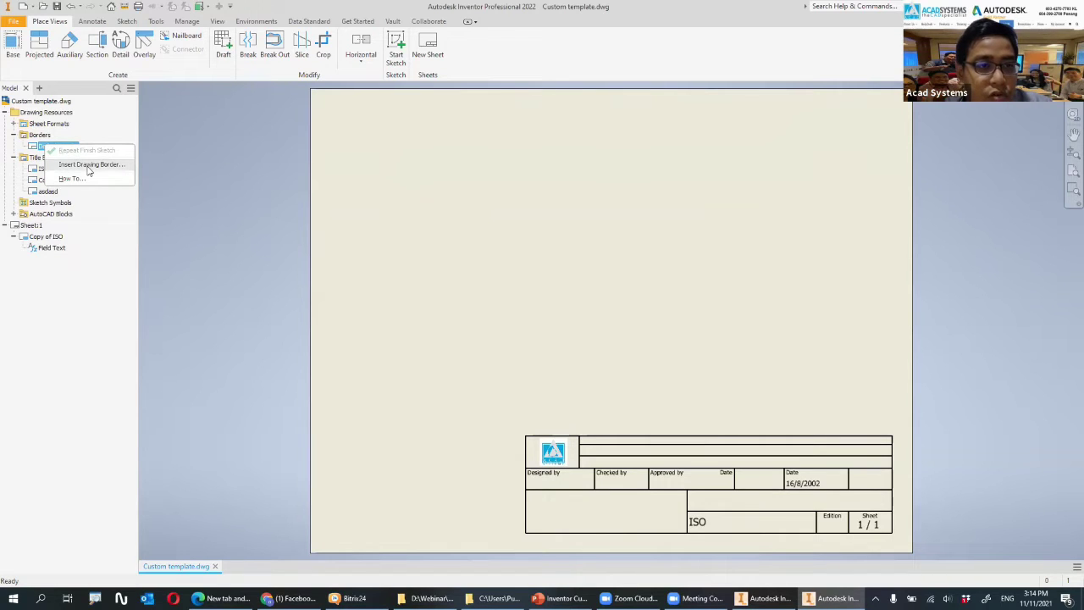
{"action": "left_click", "coordinate": [89, 169]}
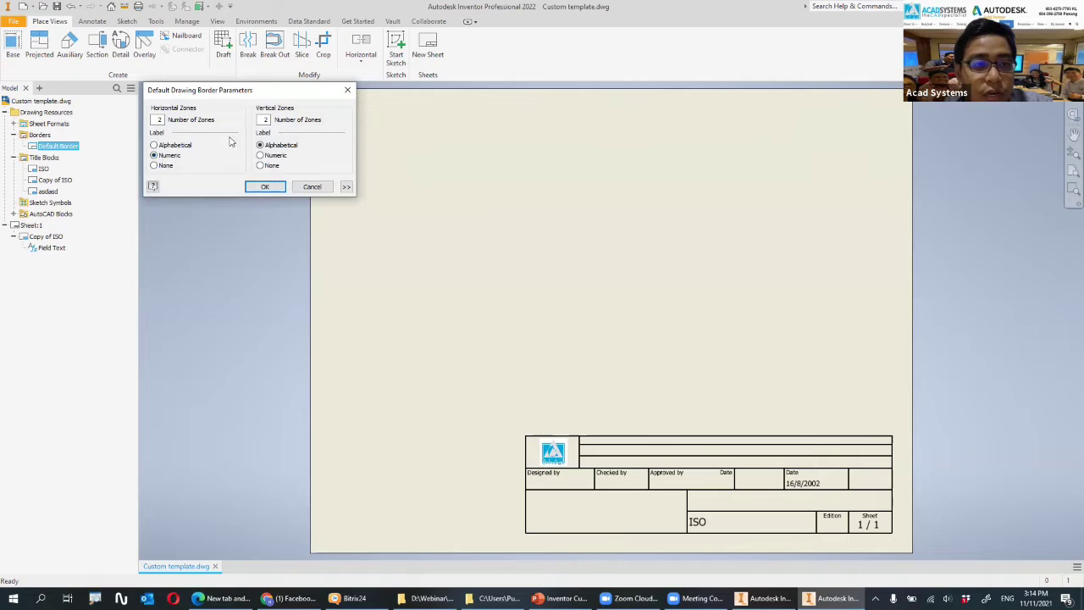
{"action": "type", "text": "3"}
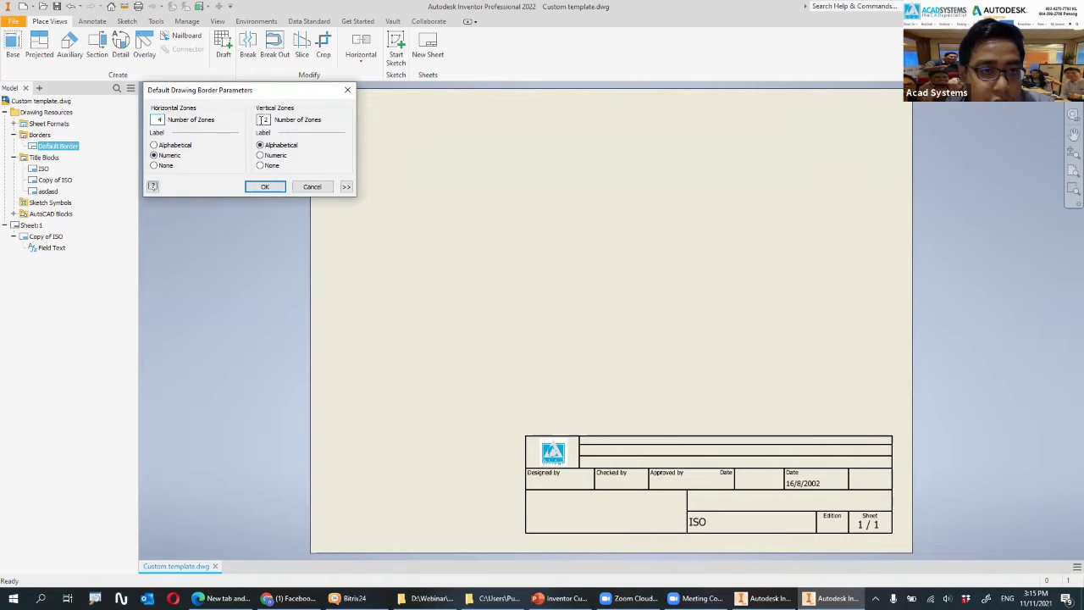
{"action": "type", "text": "6"}
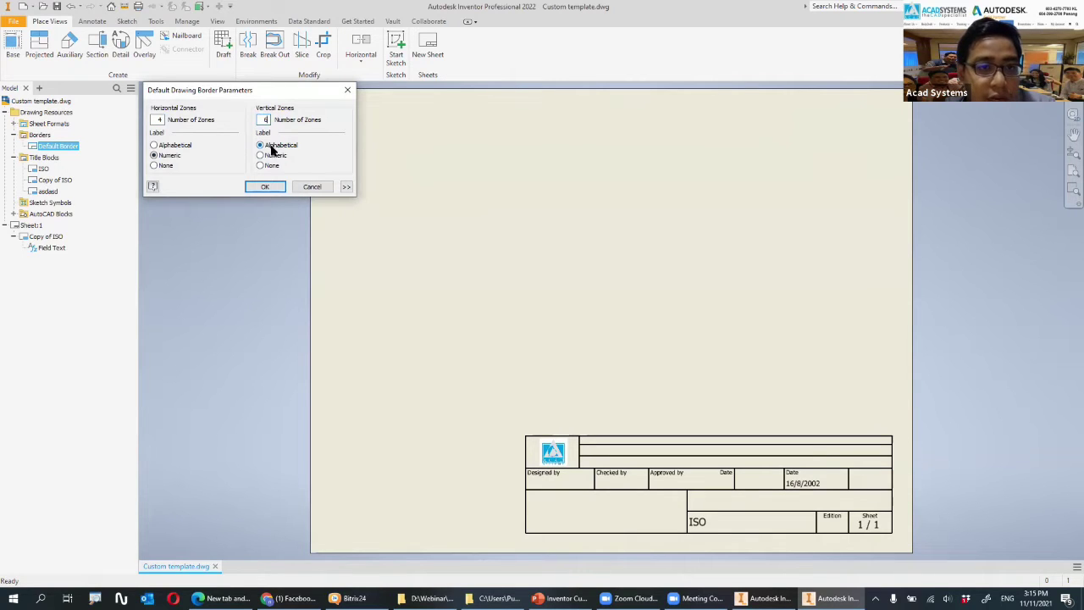
{"action": "left_click", "coordinate": [272, 186]}
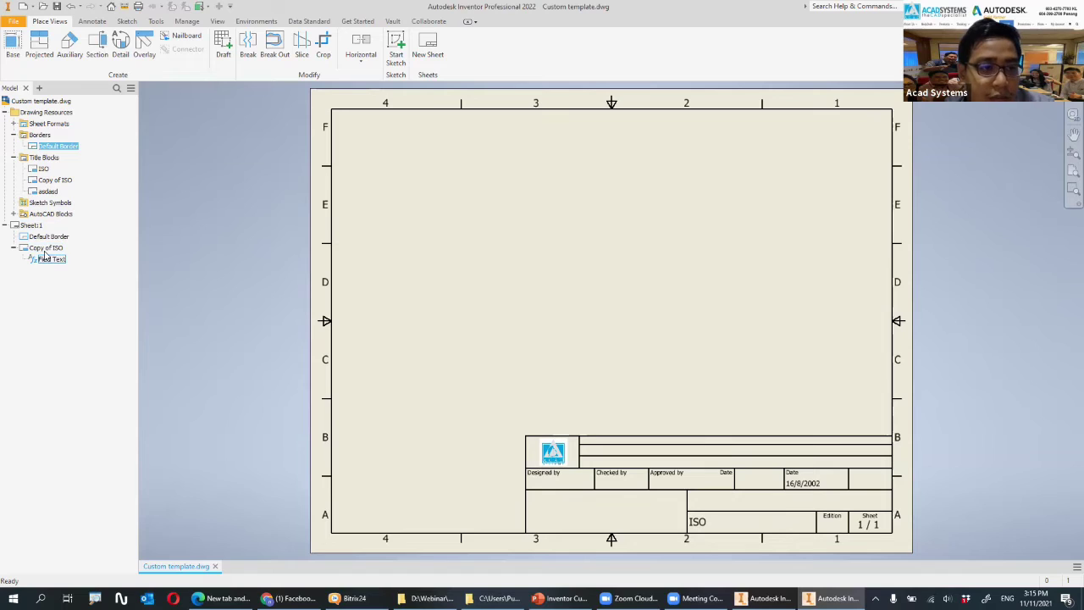
- Remove the border with the 4 by 6 zones from Sheet:1
{"action": "left_click", "coordinate": [51, 237]}
{"action": "right_click", "coordinate": [69, 237]}
{"action": "left_click", "coordinate": [89, 251]}
- Insert the default border with its bottom sheet margin set to 1.380
{"action": "left_click", "coordinate": [60, 146]}
{"action": "right_click", "coordinate": [56, 146]}
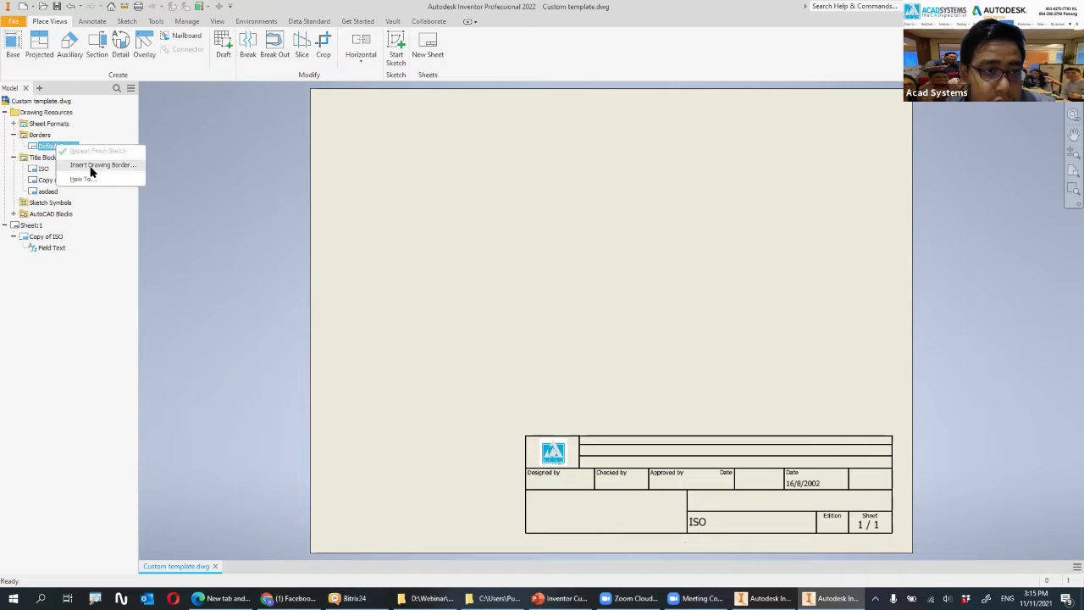
{"action": "left_click", "coordinate": [92, 168]}
{"action": "left_click", "coordinate": [346, 187]}
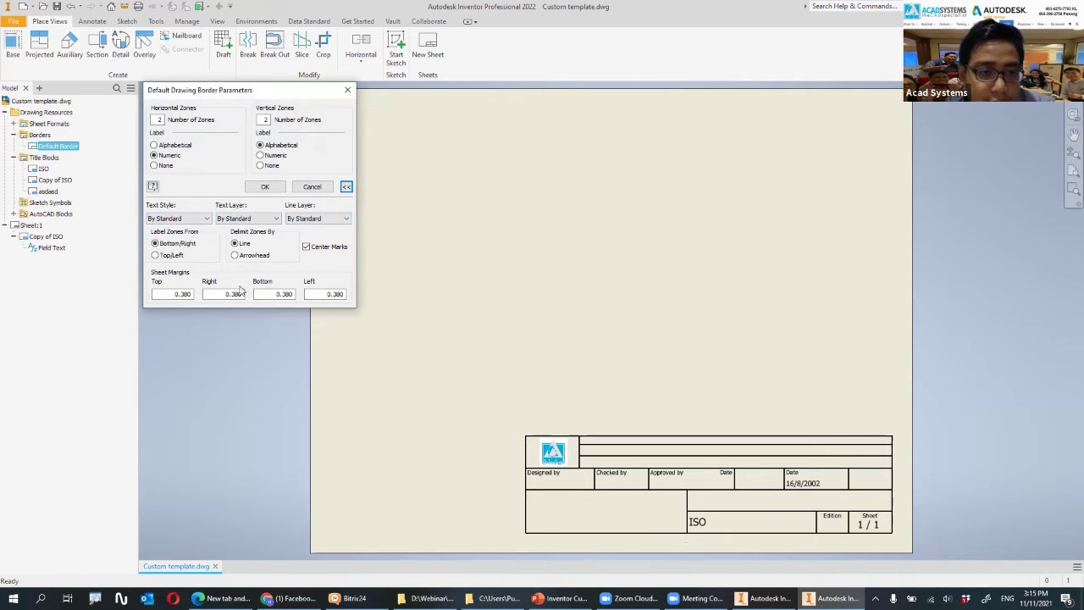
{"action": "left_click_drag", "start_coordinate": [280, 293], "coordinate": [274, 307]}
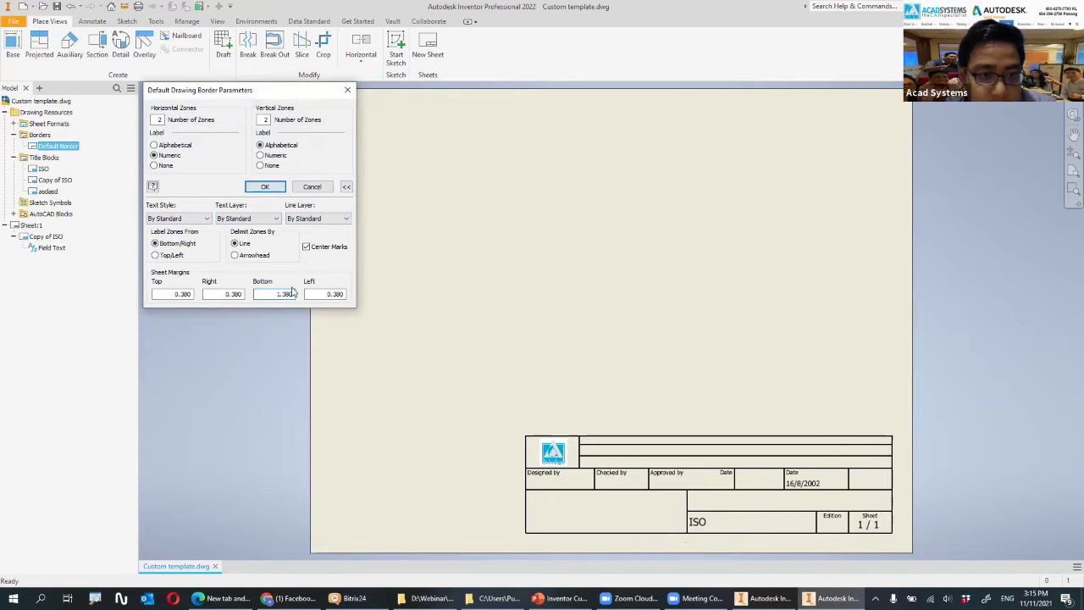
{"action": "left_click", "coordinate": [265, 188]}
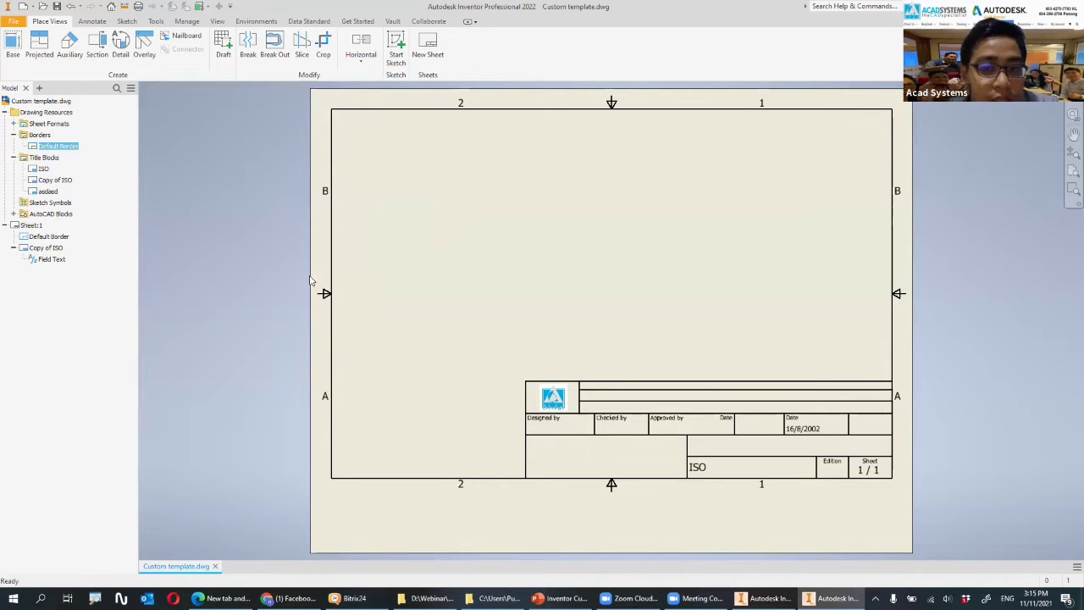
- Delete the default border with the enlarged bottom margin from Sheet:1
{"action": "right_click", "coordinate": [65, 148]}
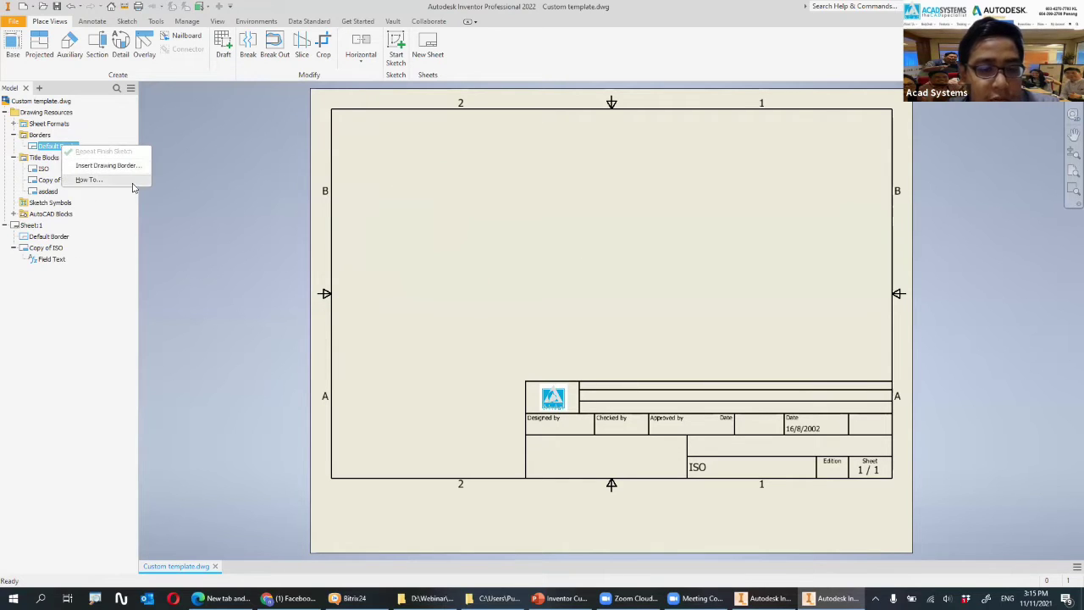
{"action": "left_click", "coordinate": [214, 234]}
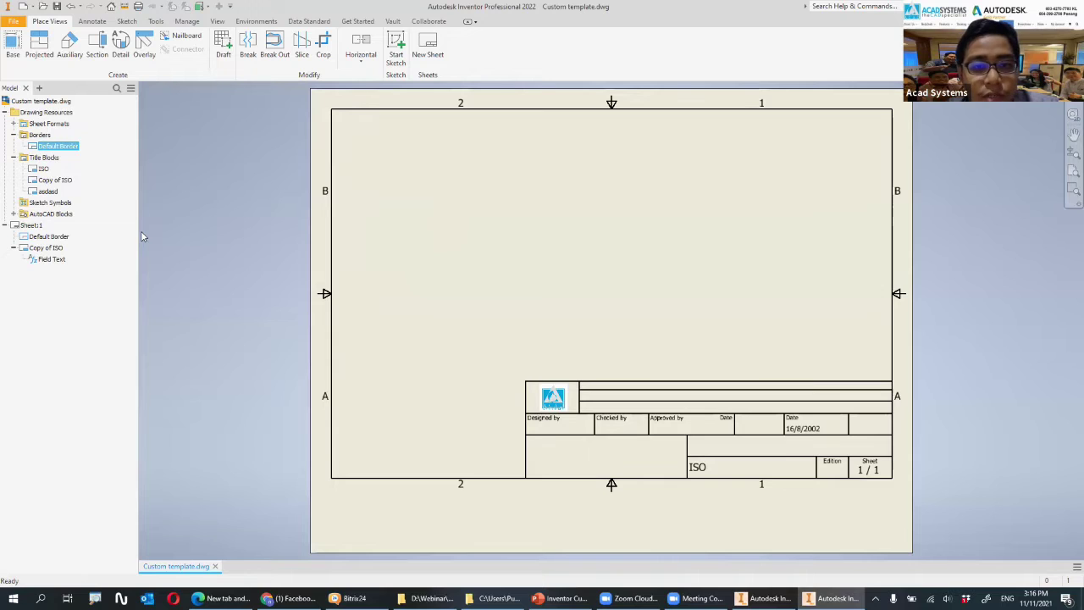
{"action": "right_click", "coordinate": [43, 135]}
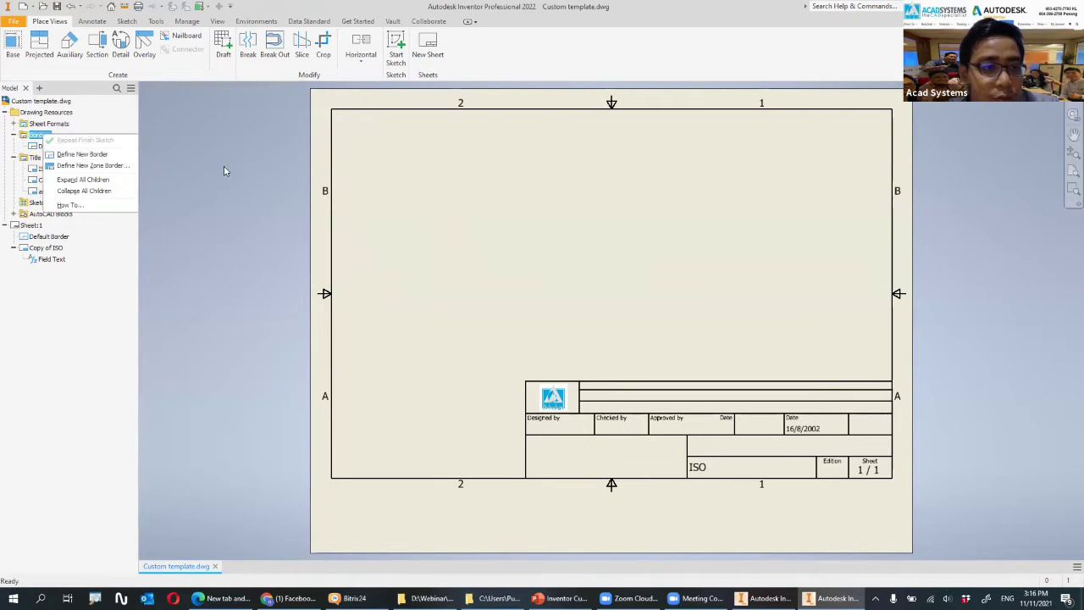
{"action": "left_click", "coordinate": [61, 238]}
{"action": "right_click", "coordinate": [55, 238]}
{"action": "left_click", "coordinate": [89, 258]}
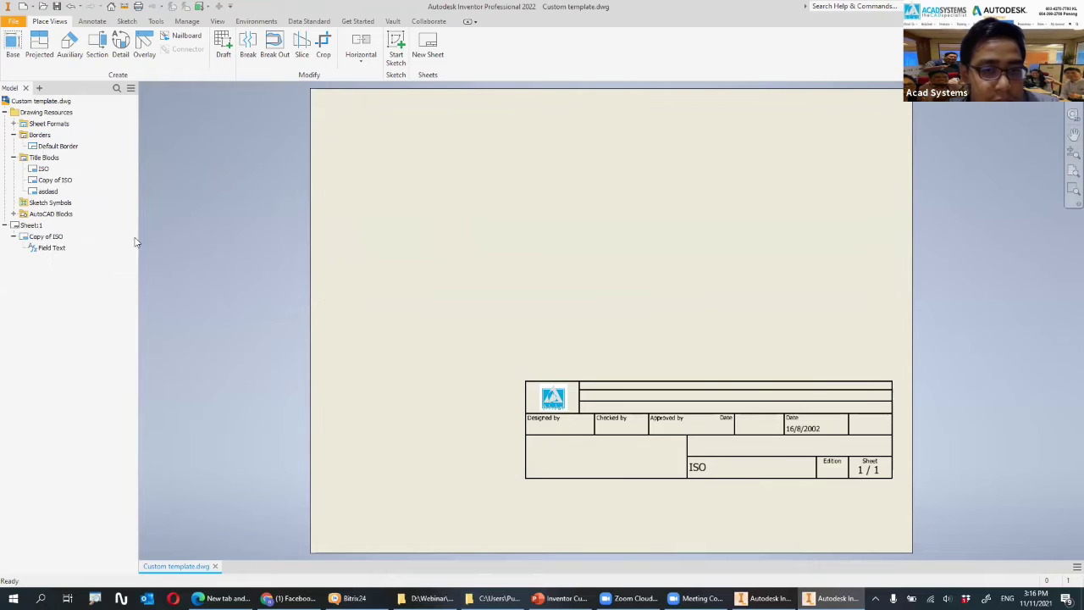
- Define a new border and sketch a rectangle just inside the sheet edges
{"action": "right_click", "coordinate": [40, 135]}
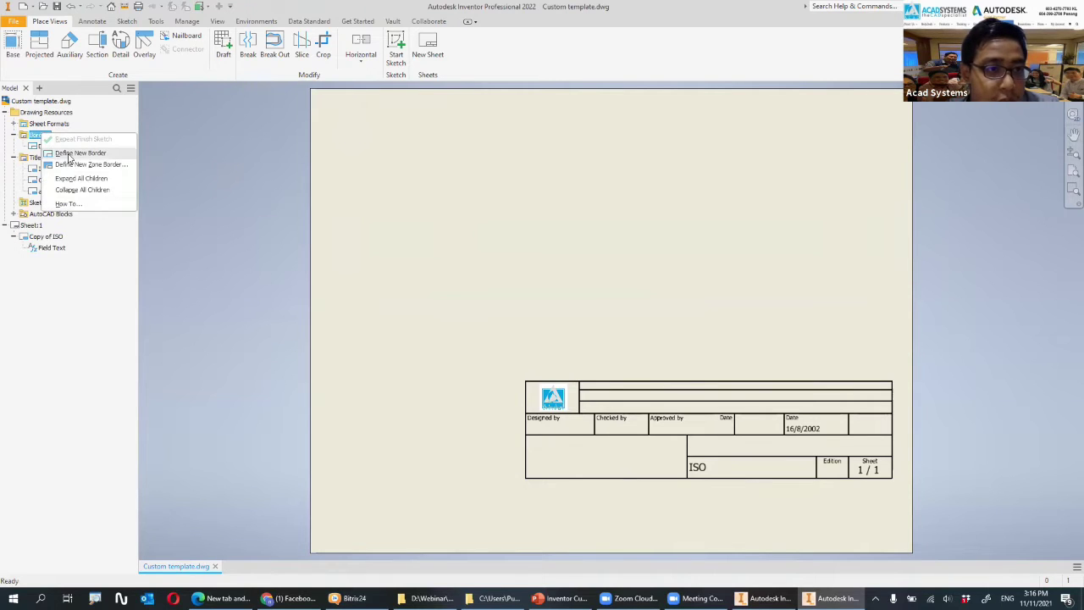
{"action": "left_click", "coordinate": [72, 148]}
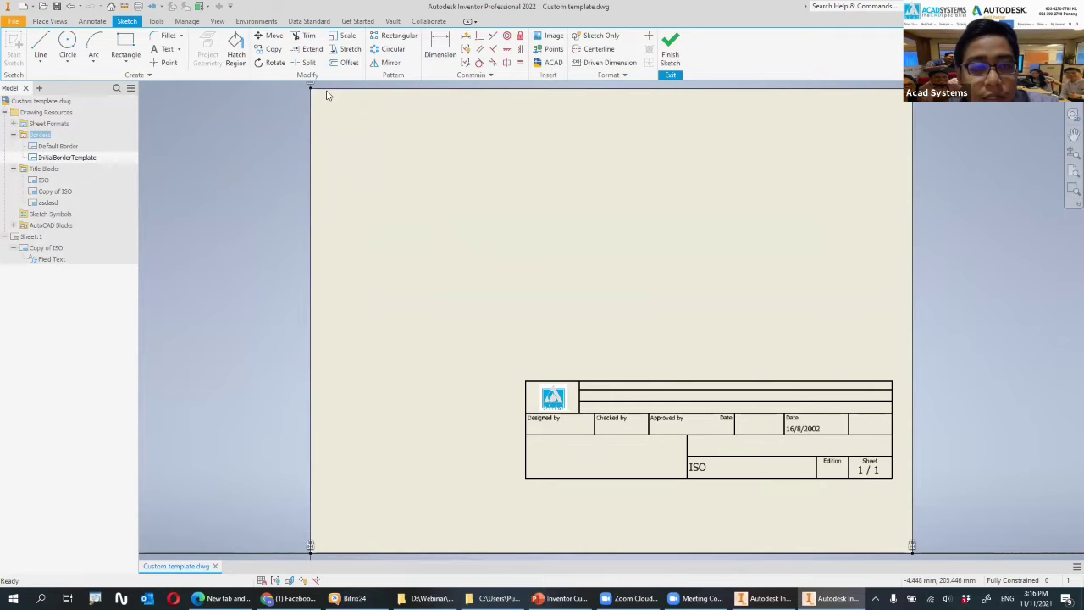
{"action": "left_click", "coordinate": [126, 44]}
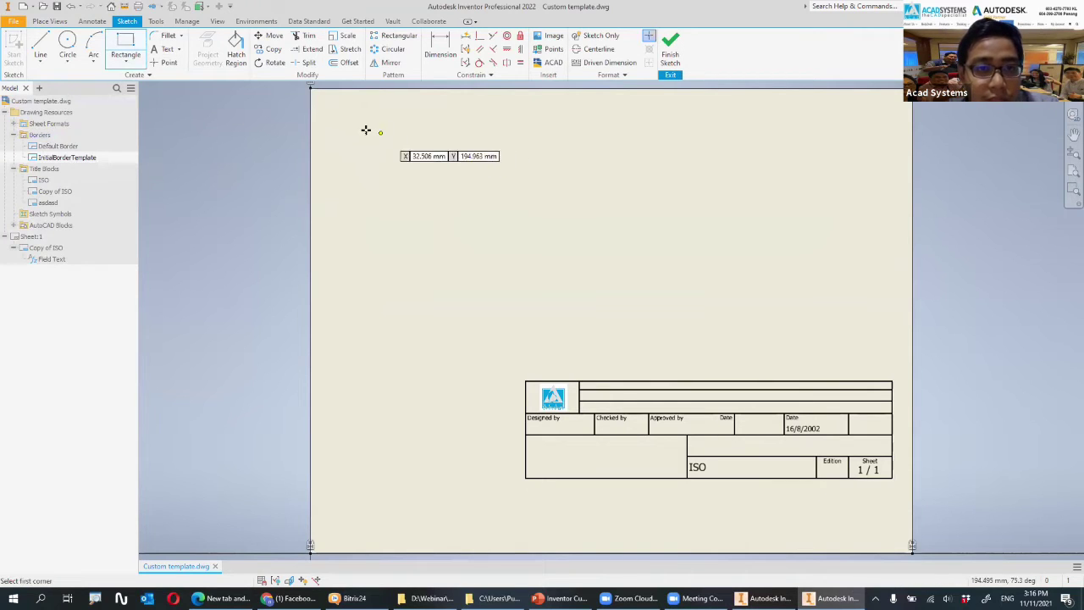
{"action": "left_click", "coordinate": [333, 105]}
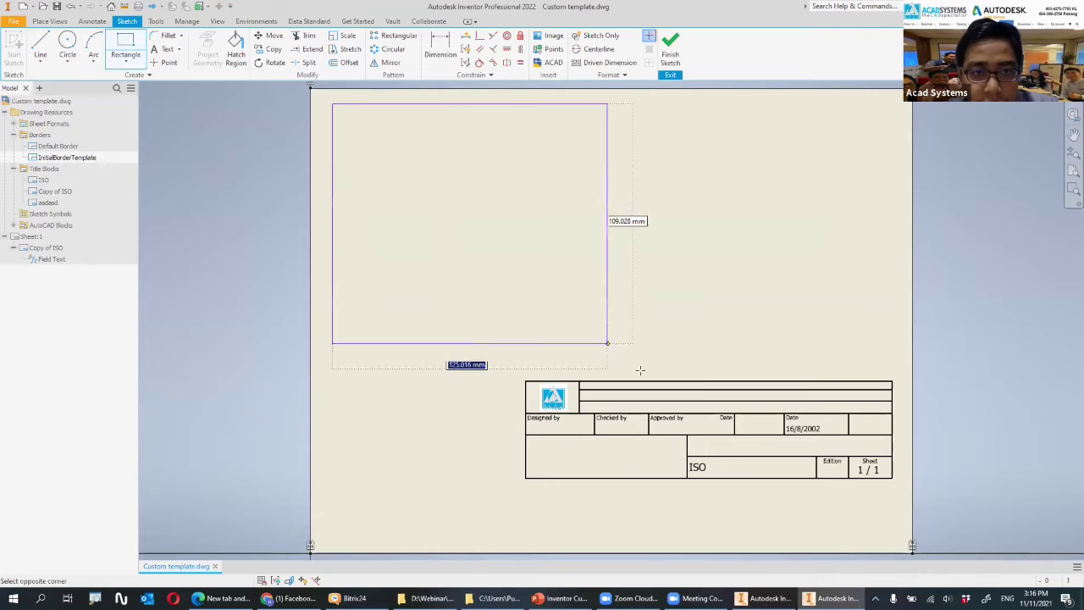
{"action": "left_click", "coordinate": [897, 527]}
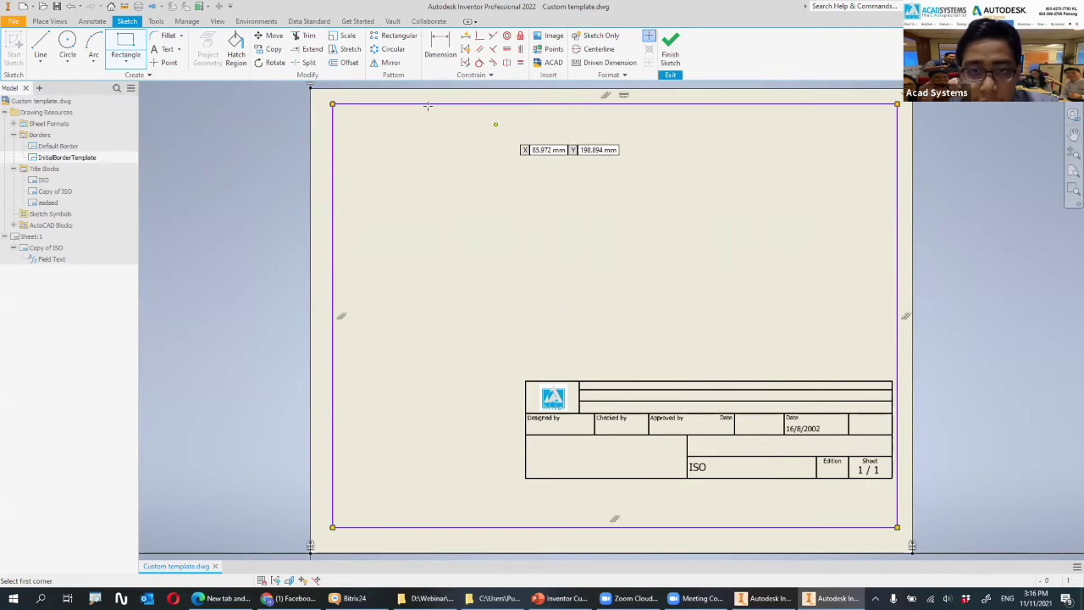
- Offset the border rectangle 5 mm inward to make a second, inner frame
{"action": "left_click", "coordinate": [347, 62]}
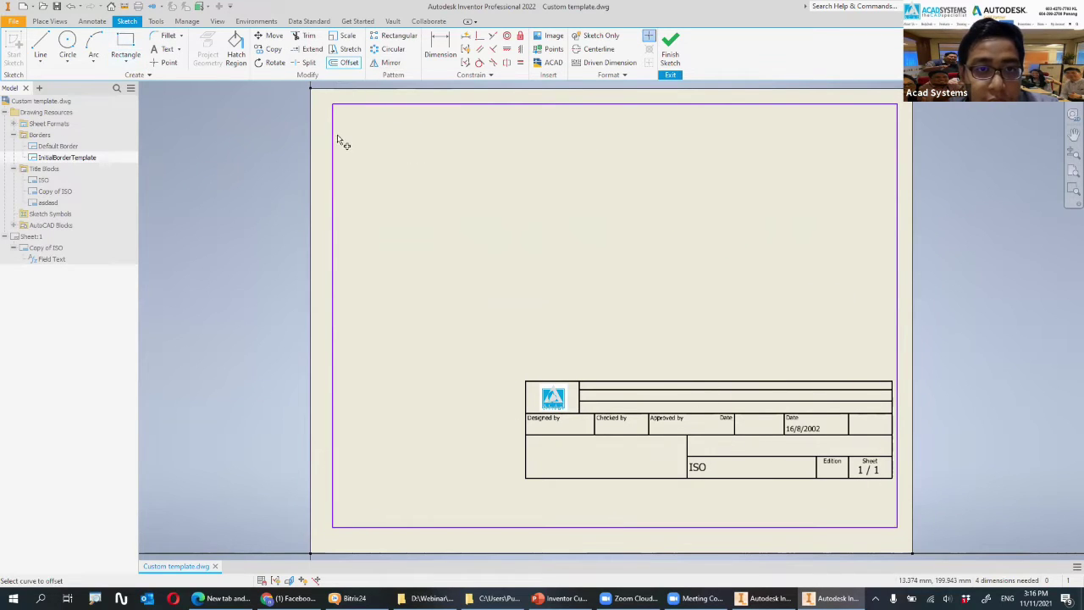
{"action": "left_click", "coordinate": [334, 142]}
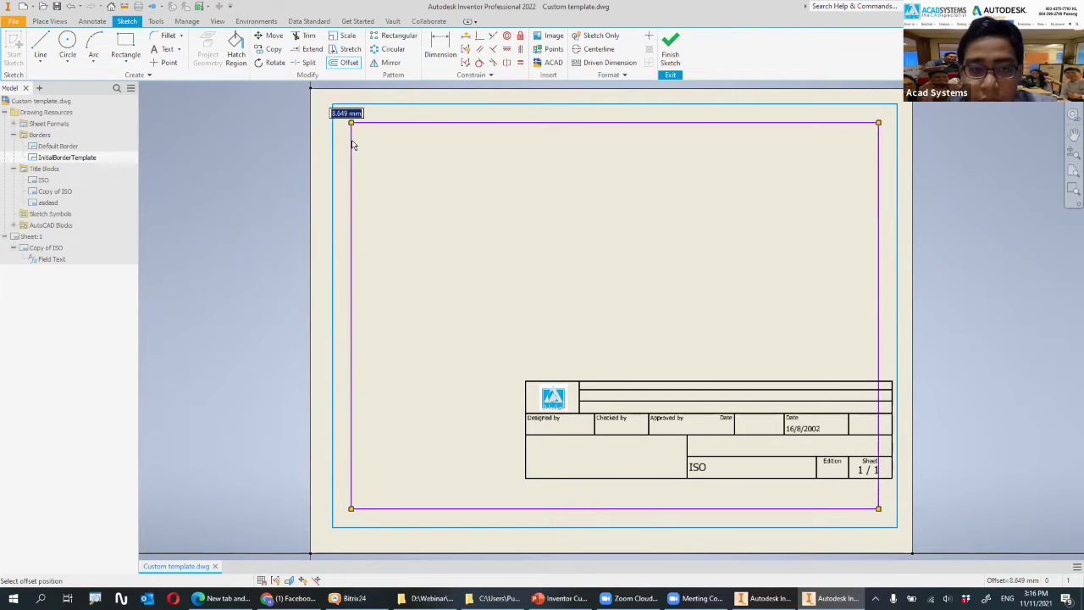
{"action": "type", "text": "5"}
{"action": "key", "text": "Return"}
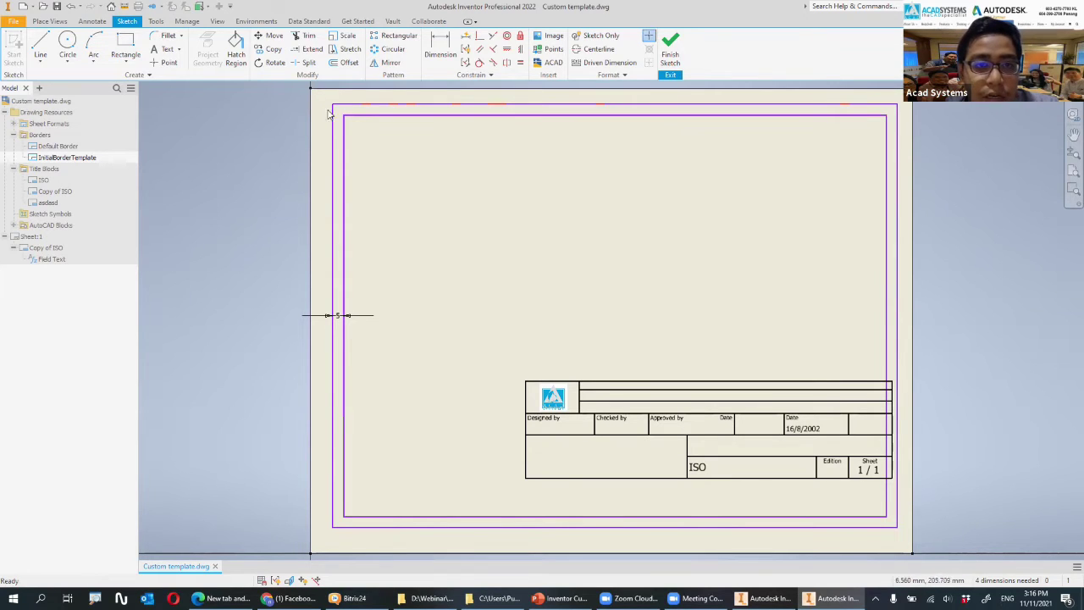
- Dimension the outer border frame's left and right edges 8 mm from the corresponding sheet edges
{"action": "left_click", "coordinate": [438, 52]}
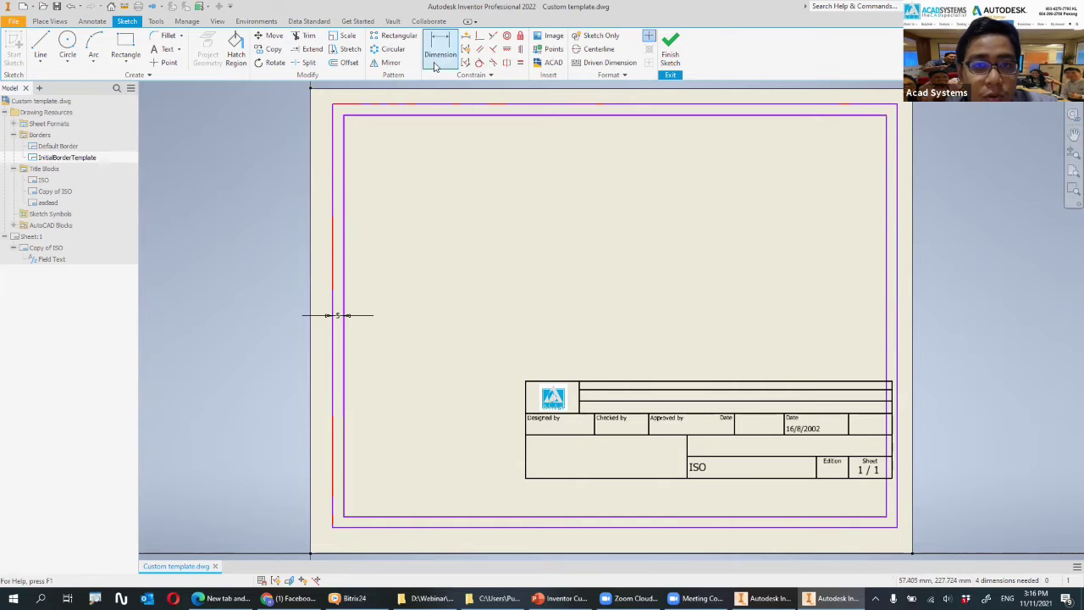
{"action": "left_click", "coordinate": [333, 125]}
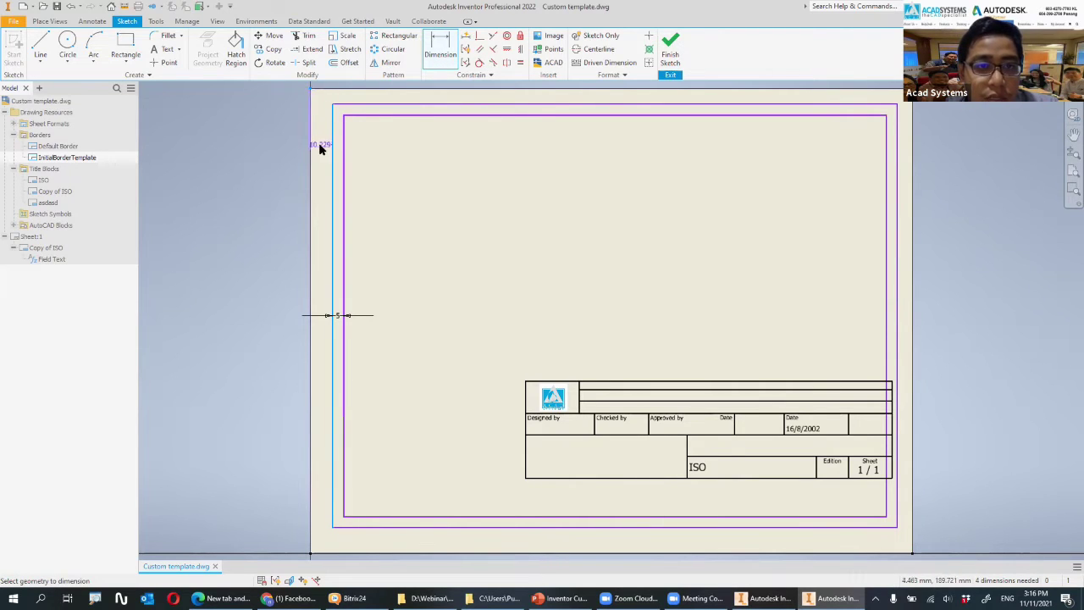
{"action": "left_click", "coordinate": [323, 132]}
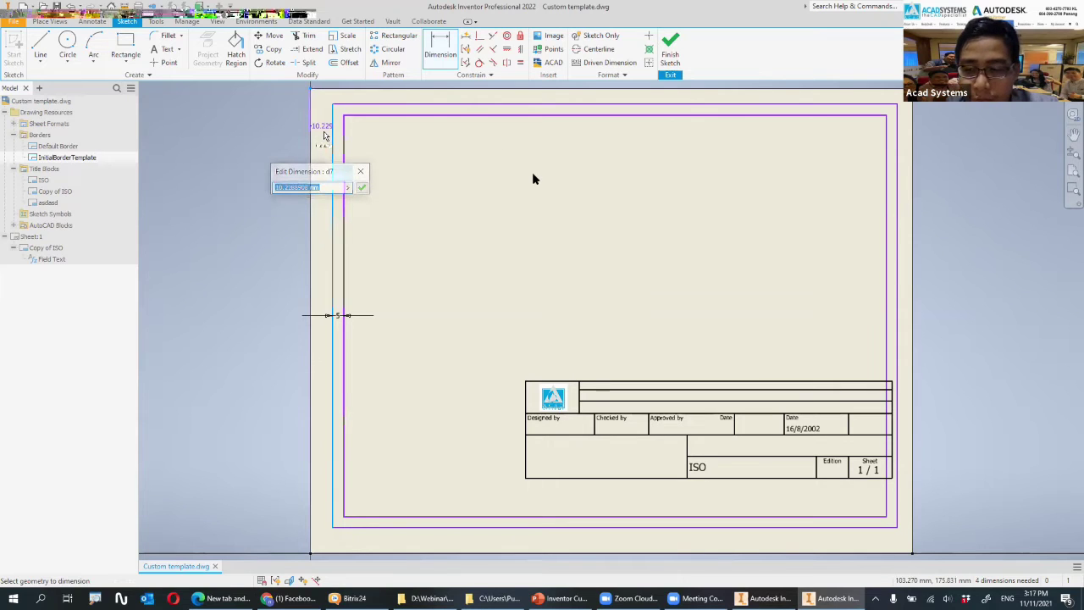
{"action": "type", "text": "8"}
{"action": "key", "text": "Return"}
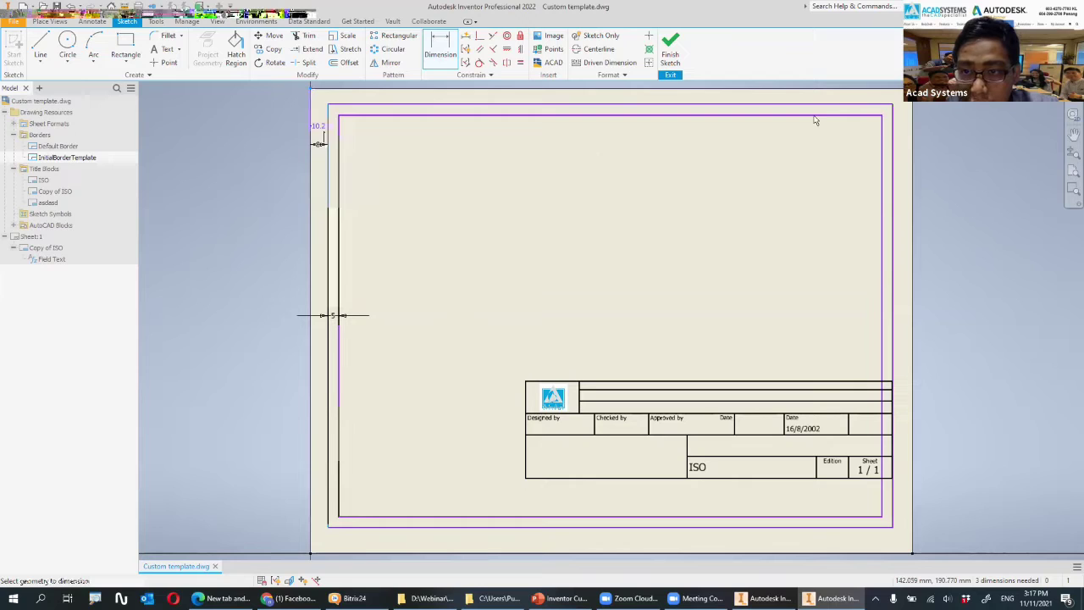
{"action": "left_click", "coordinate": [894, 112]}
{"action": "left_click", "coordinate": [912, 88]}
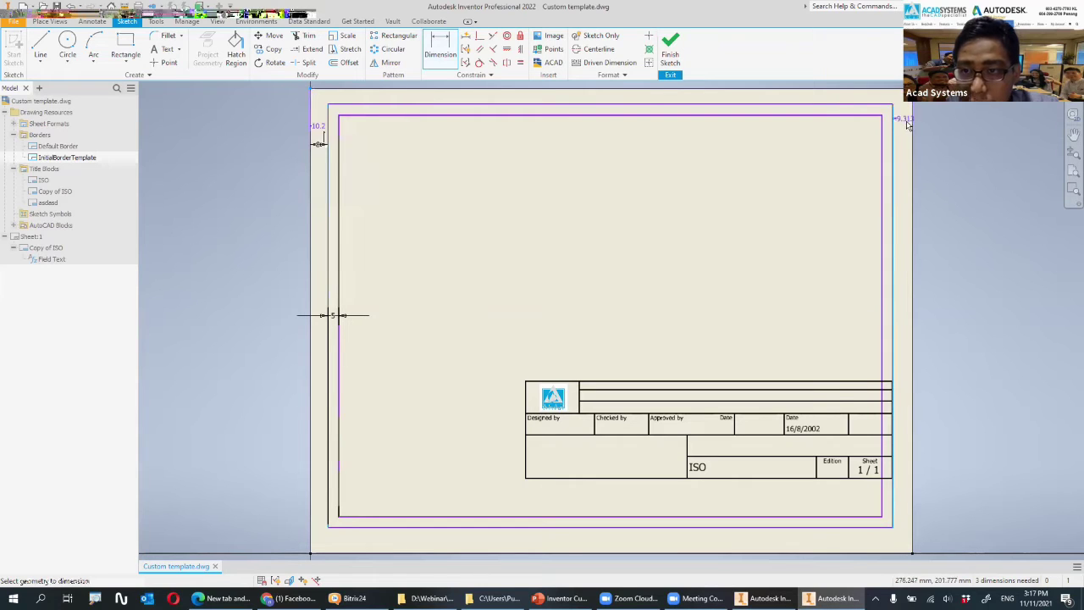
{"action": "left_click", "coordinate": [907, 123]}
{"action": "type", "text": "8"}
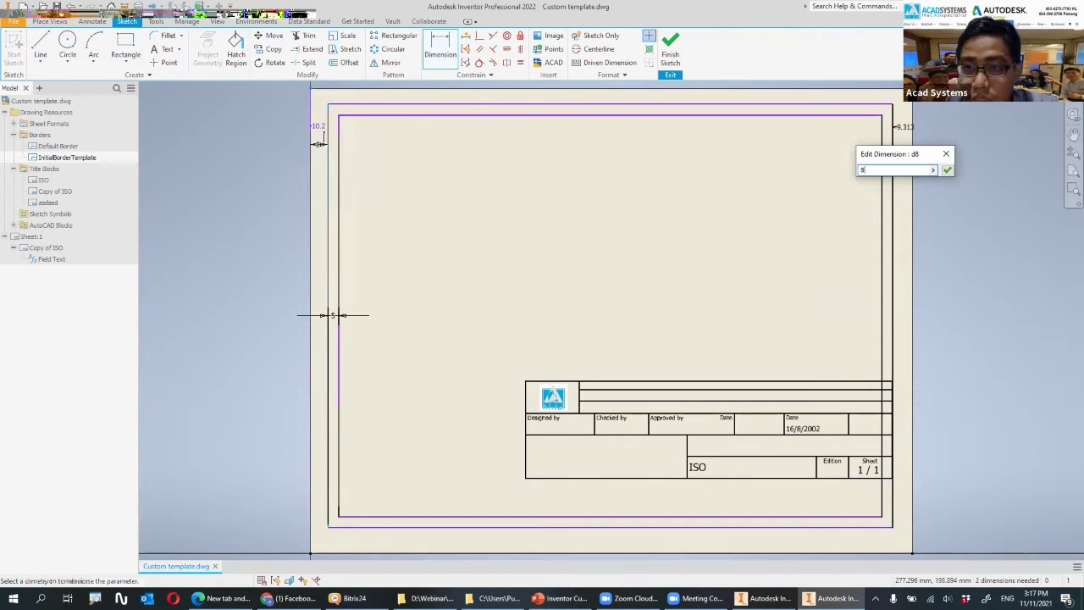
{"action": "key", "text": "Return"}
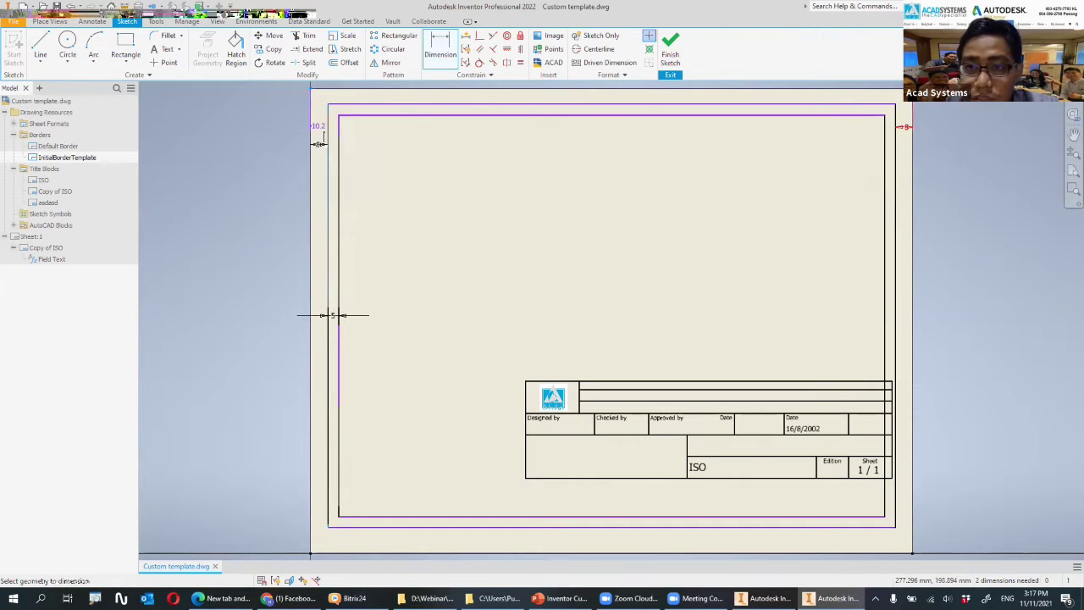
- Dimension the outer border frame's top and bottom edges 8 mm from the corresponding sheet edges
{"action": "left_click", "coordinate": [876, 104]}
{"action": "left_click", "coordinate": [881, 89]}
{"action": "left_click", "coordinate": [899, 98]}
{"action": "type", "text": "8"}
{"action": "key", "text": "Return"}
{"action": "left_click", "coordinate": [793, 527]}
{"action": "left_click", "coordinate": [918, 555]}
{"action": "left_click", "coordinate": [873, 542]}
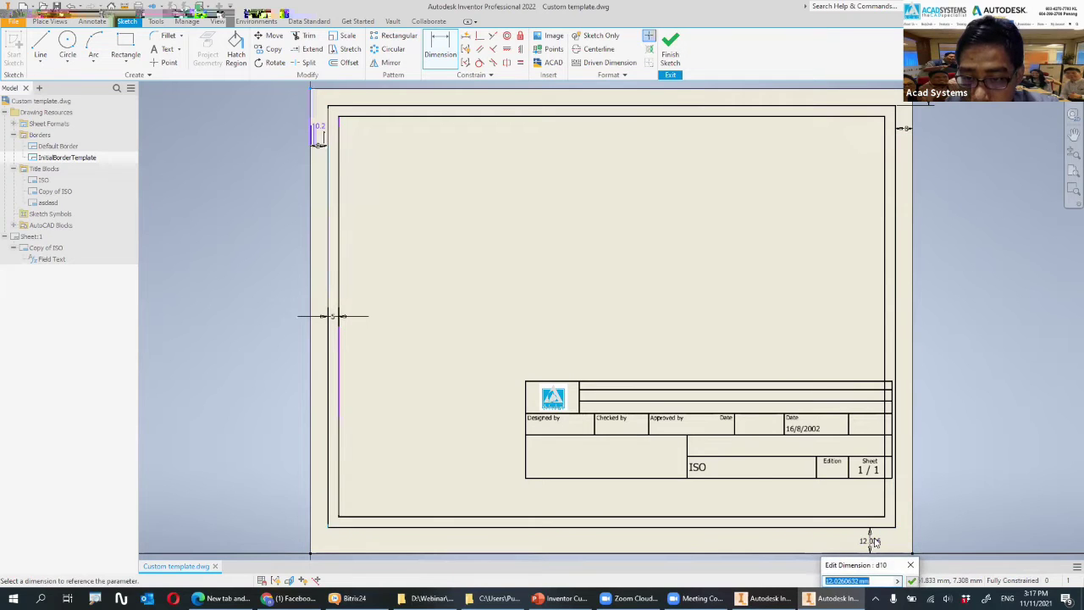
{"action": "type", "text": "8"}
{"action": "key", "text": "Return"}
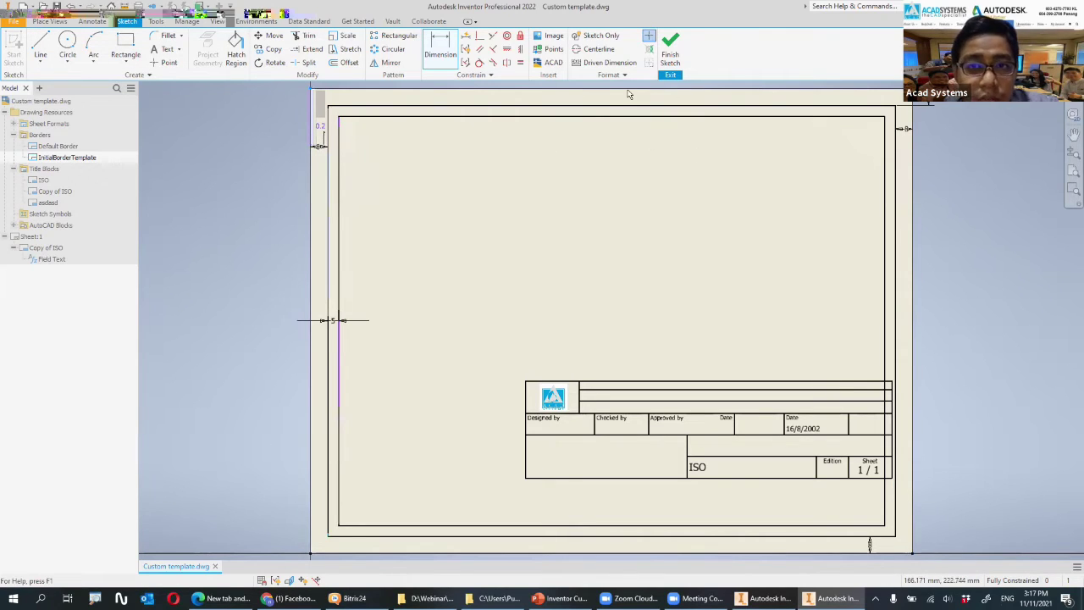
- Finish the border sketch, save it as "Custom border" and insert it on Sheet:1
{"action": "left_click", "coordinate": [670, 57]}
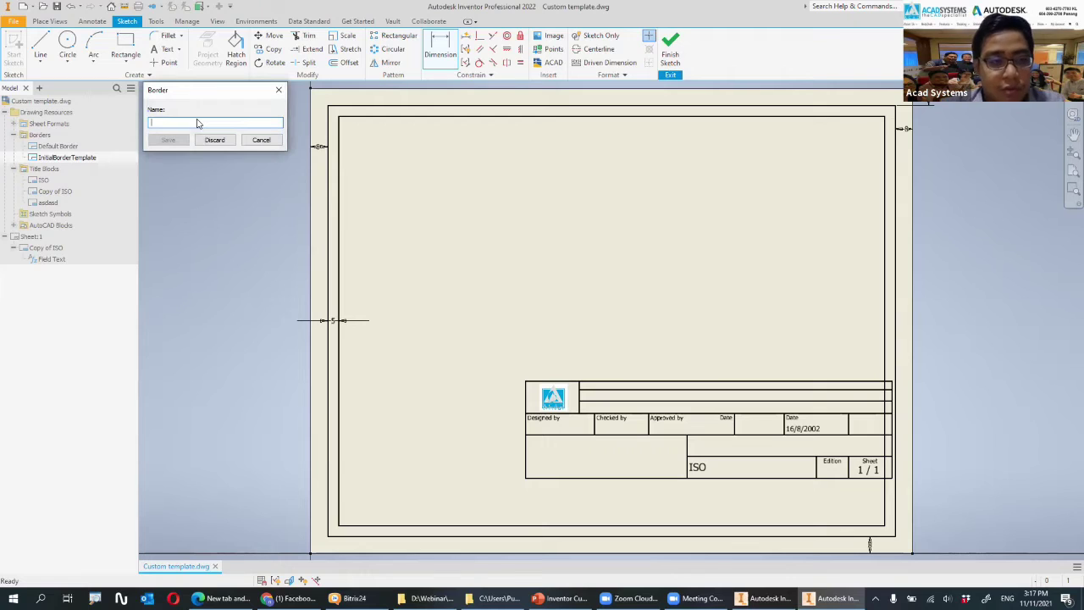
{"action": "type", "text": "M"}
{"action": "key", "text": "BackSpace"}
{"action": "type", "text": "Custom border"}
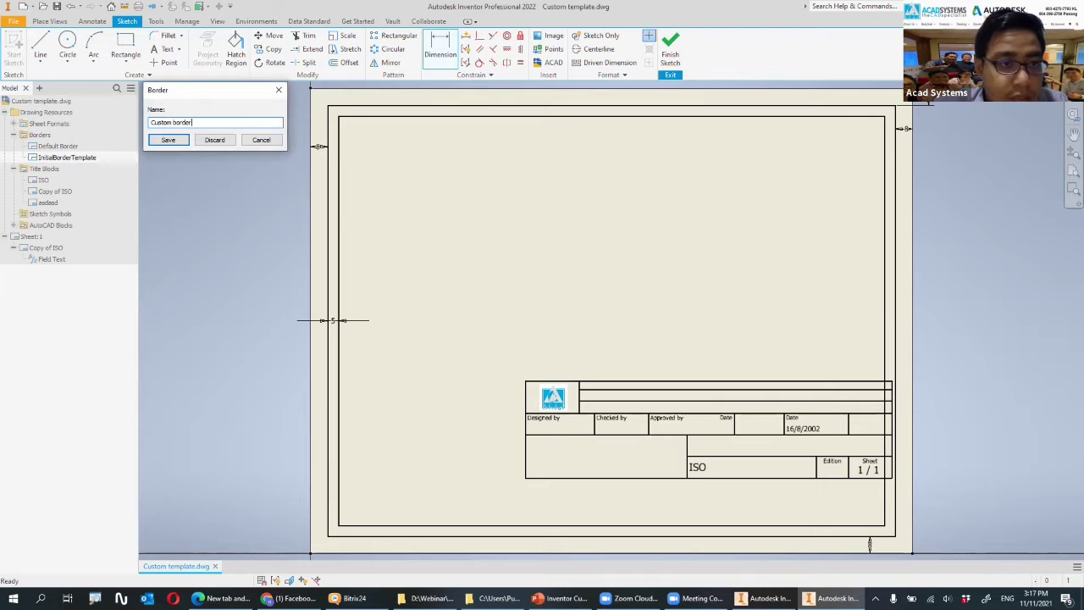
{"action": "left_click", "coordinate": [182, 141]}
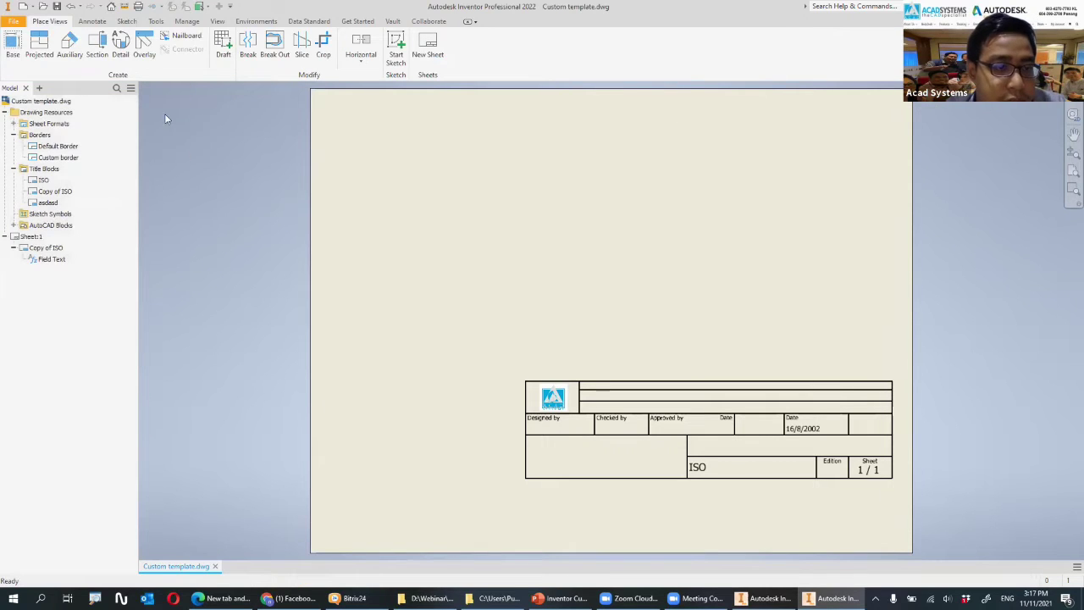
{"action": "double_click", "coordinate": [55, 158]}
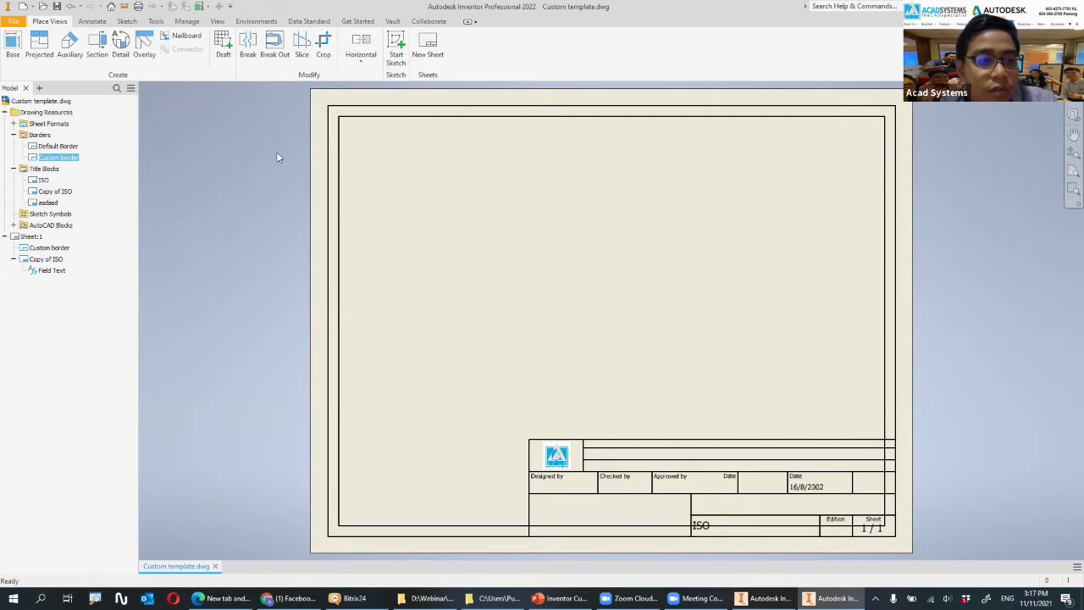
- Edit Sheet:1 and change its size to A3
{"action": "right_click", "coordinate": [34, 236]}
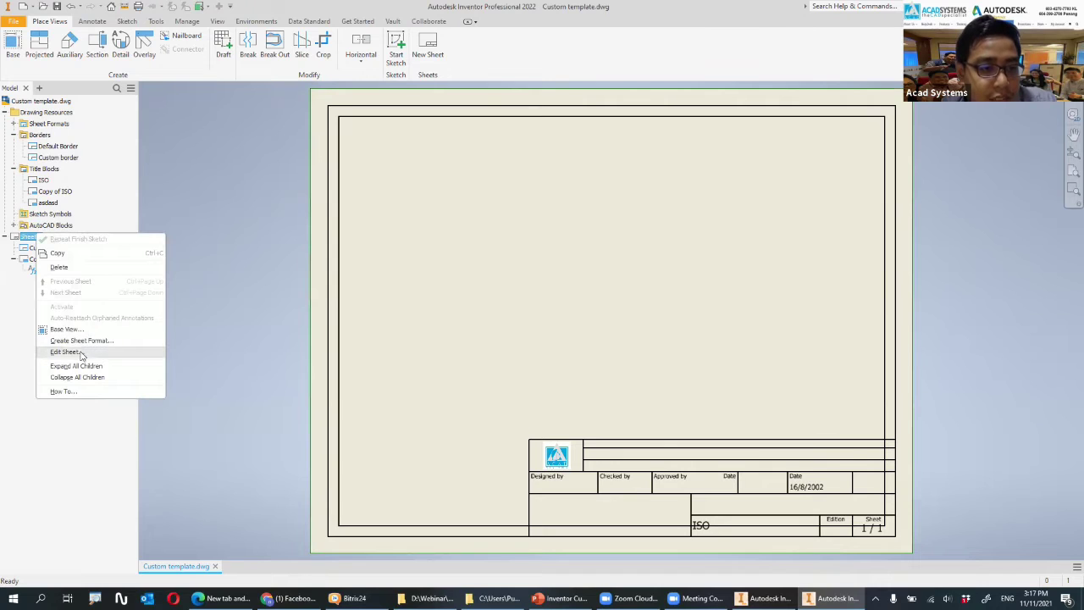
{"action": "left_click", "coordinate": [79, 352]}
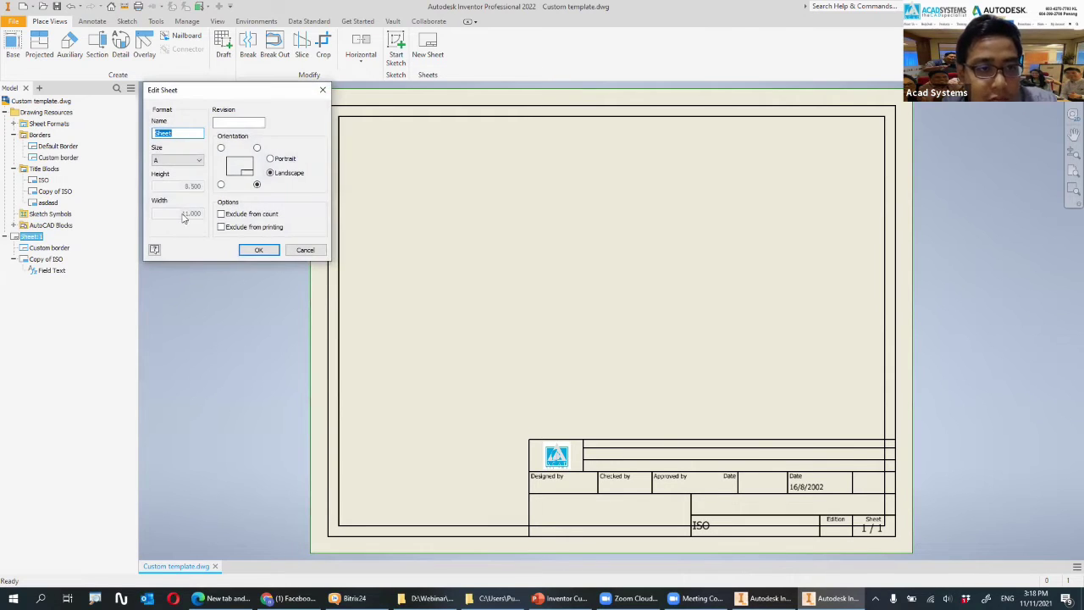
{"action": "left_click", "coordinate": [198, 163]}
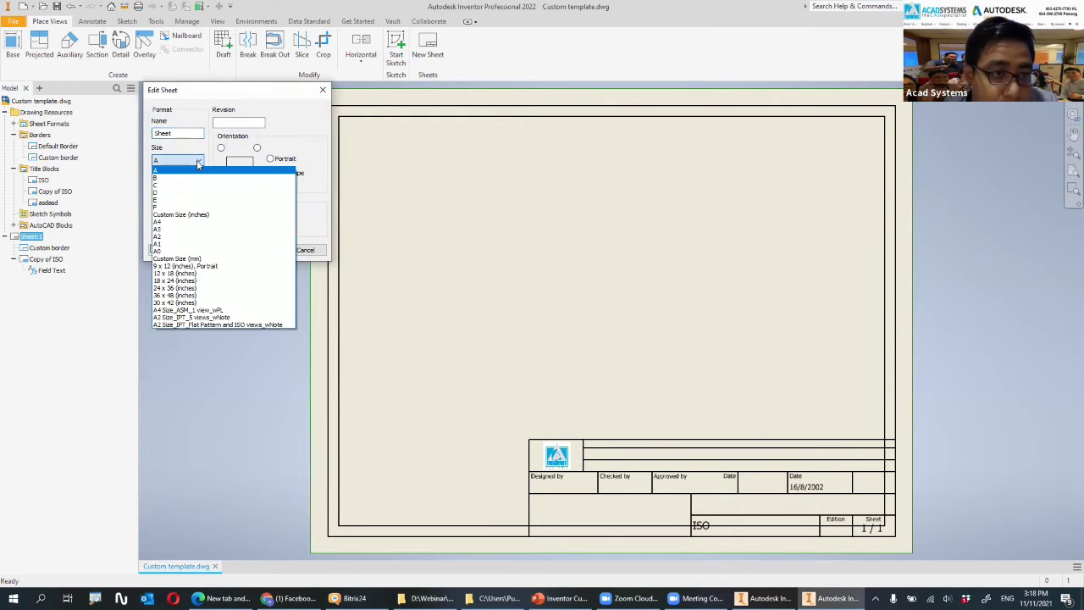
{"action": "left_click", "coordinate": [185, 233]}
{"action": "left_click", "coordinate": [261, 249]}
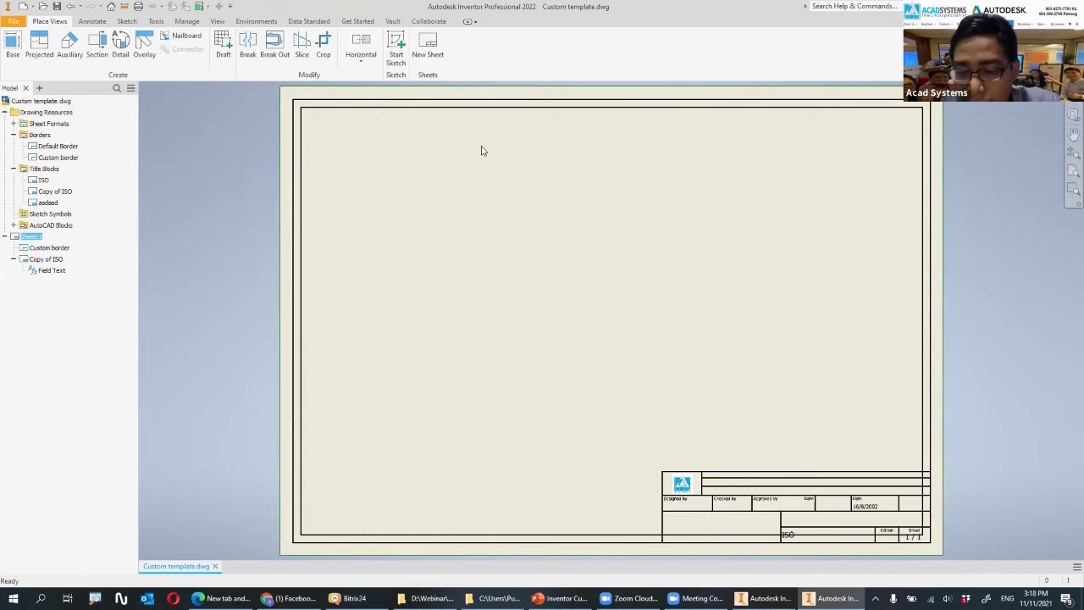
- Examine how the title block sits against the two border frames at the sheet's lower-right corner
{"action": "middle_click_drag", "start_coordinate": [695, 368], "coordinate": [622, 317]}
{"action": "scroll", "coordinate": [847, 489], "scroll_direction": "up", "scroll_amount": 2}
{"action": "scroll", "coordinate": [845, 486], "scroll_direction": "down", "scroll_amount": 5}
{"action": "middle_click_drag", "start_coordinate": [799, 394], "coordinate": [795, 314]}
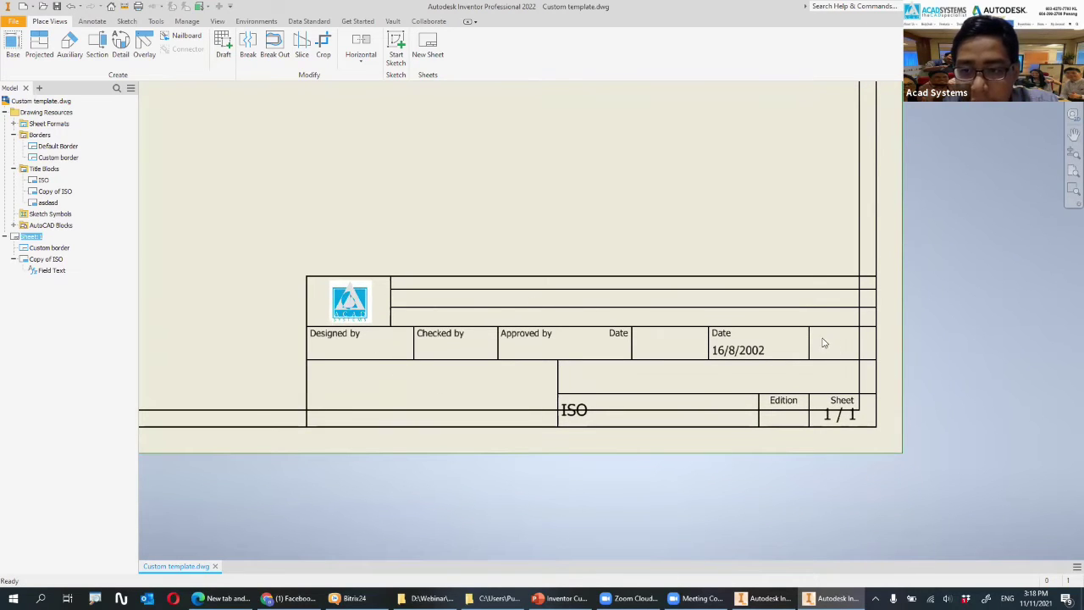
{"action": "scroll", "coordinate": [791, 348], "scroll_direction": "down", "scroll_amount": 2}
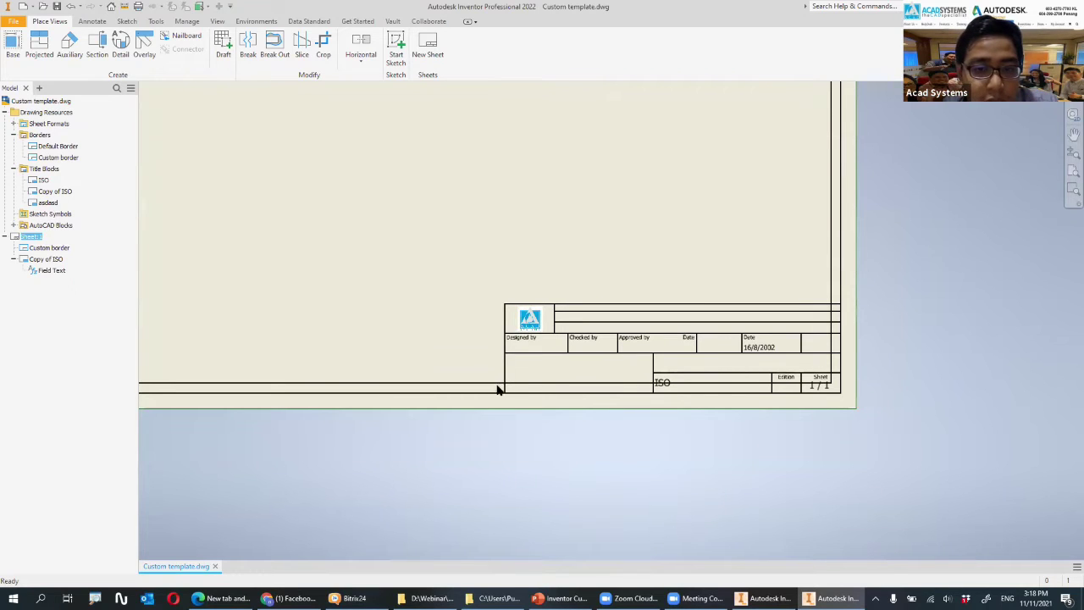
{"action": "scroll", "coordinate": [497, 389], "scroll_direction": "up", "scroll_amount": 2}
{"action": "scroll", "coordinate": [496, 380], "scroll_direction": "down", "scroll_amount": 4}
{"action": "middle_click_drag", "start_coordinate": [494, 380], "coordinate": [551, 492]}
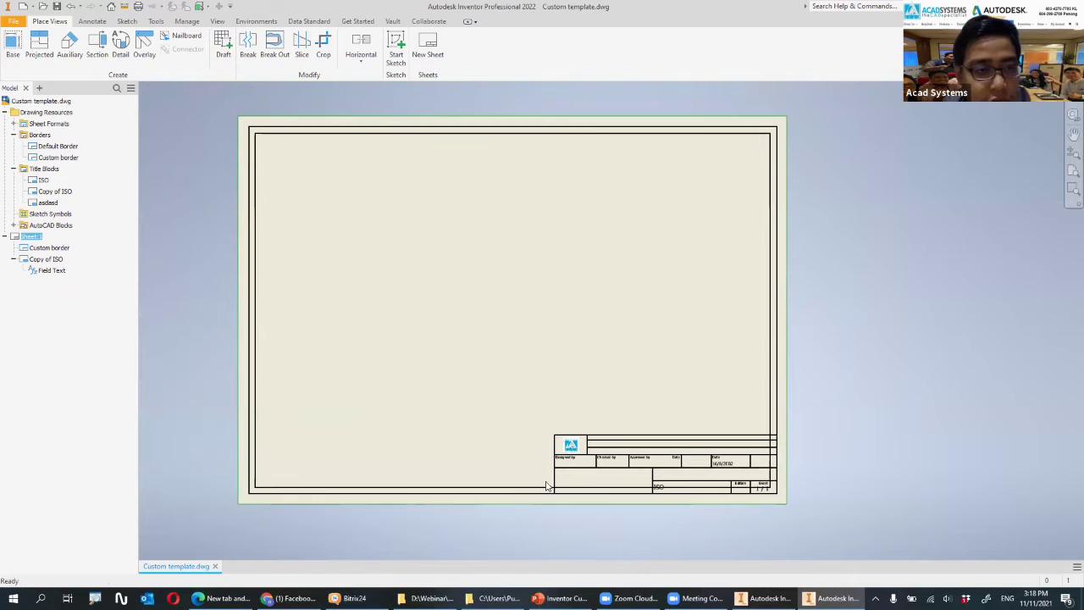
- Delete the custom border from Sheet:1 and insert it again from its definition
{"action": "right_click", "coordinate": [50, 252]}
{"action": "left_click", "coordinate": [101, 255]}
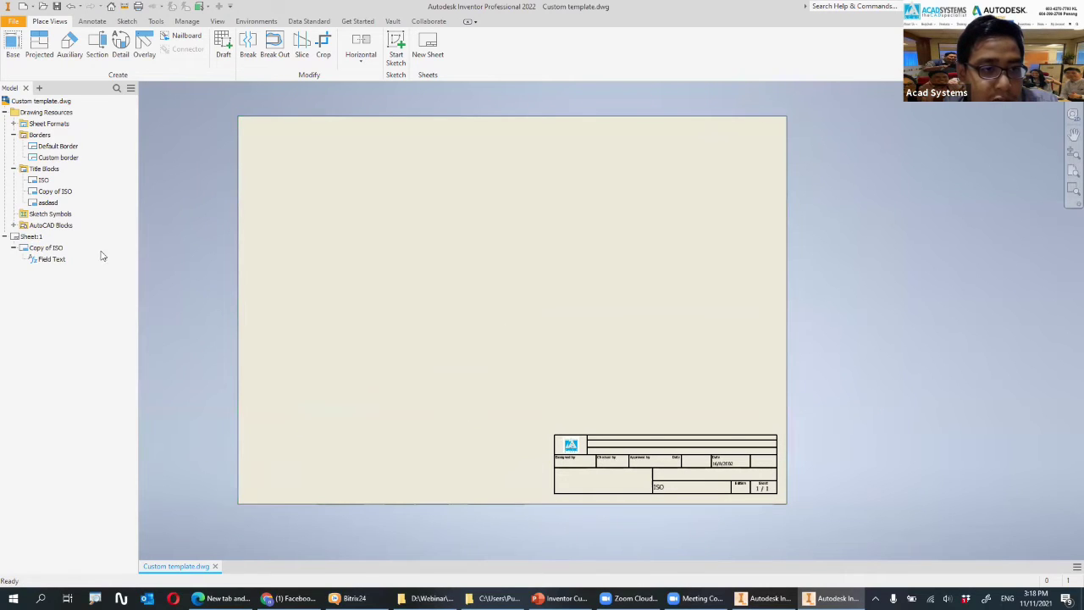
{"action": "left_click", "coordinate": [63, 159]}
{"action": "right_click", "coordinate": [72, 163]}
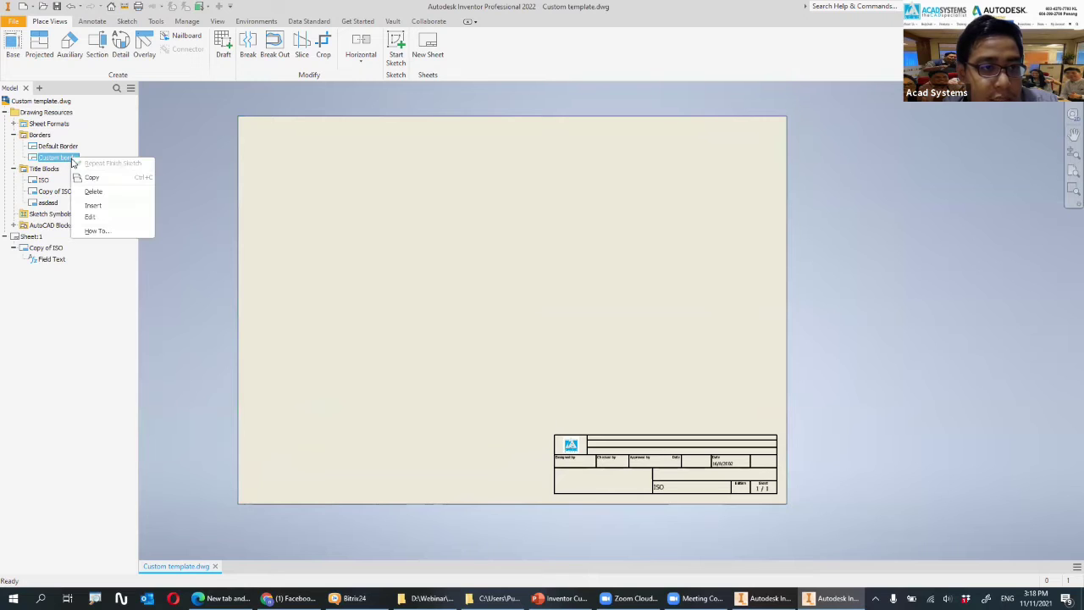
{"action": "left_click", "coordinate": [101, 206]}
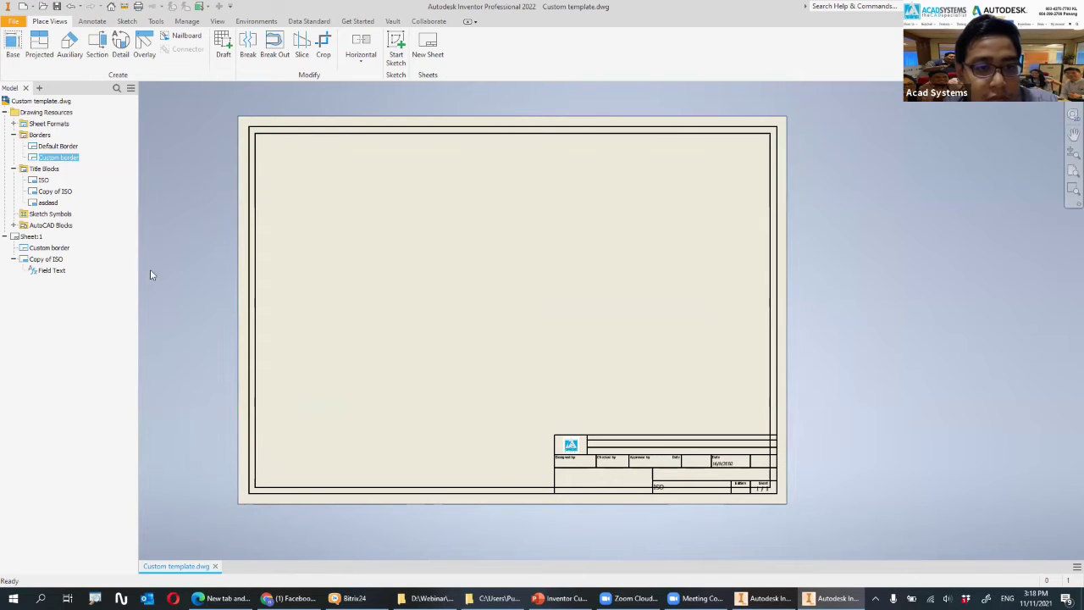
- Delete the custom border from Sheet:1 and open the Custom border definition for editing
{"action": "right_click", "coordinate": [49, 247]}
{"action": "left_click", "coordinate": [93, 269]}
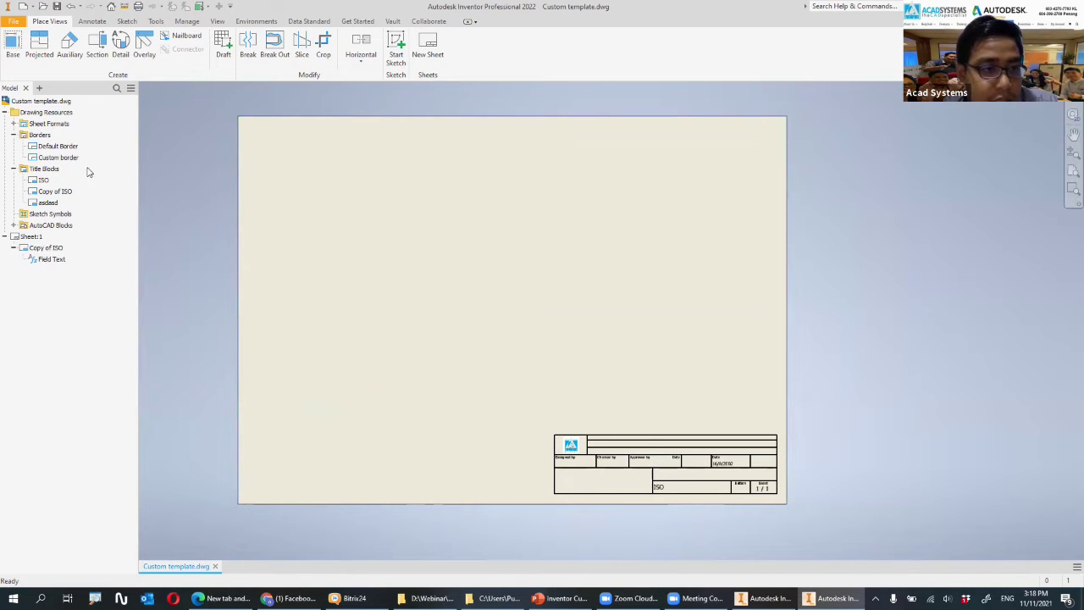
{"action": "right_click", "coordinate": [75, 161]}
{"action": "left_click", "coordinate": [95, 218]}
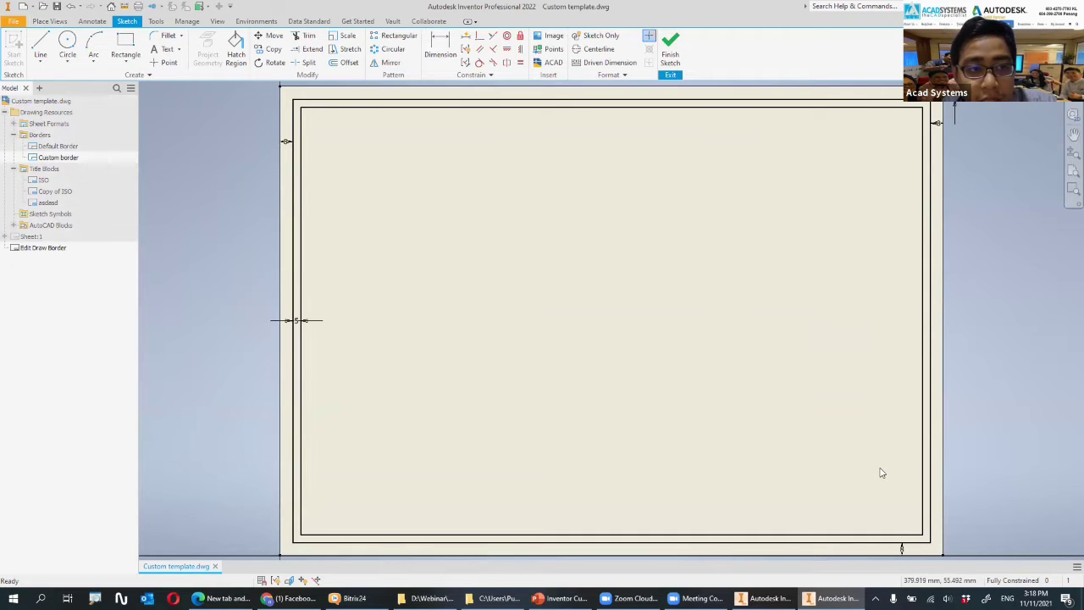
- Make the inner frame's lower-right corner point the title block's insertion point and save the edits to Custom border
{"action": "left_click", "coordinate": [923, 537]}
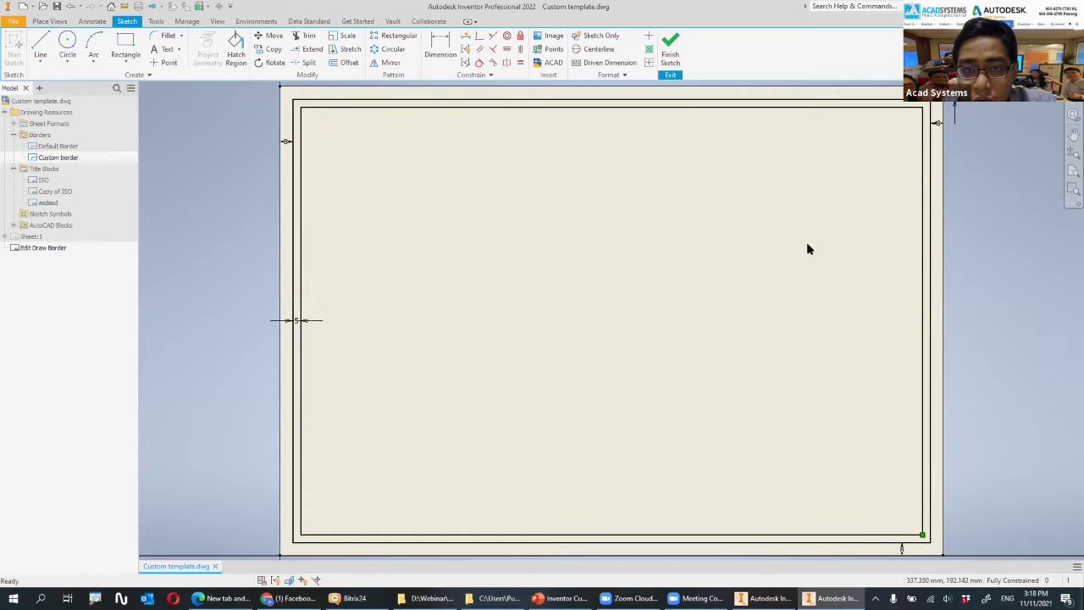
{"action": "left_click", "coordinate": [649, 50]}
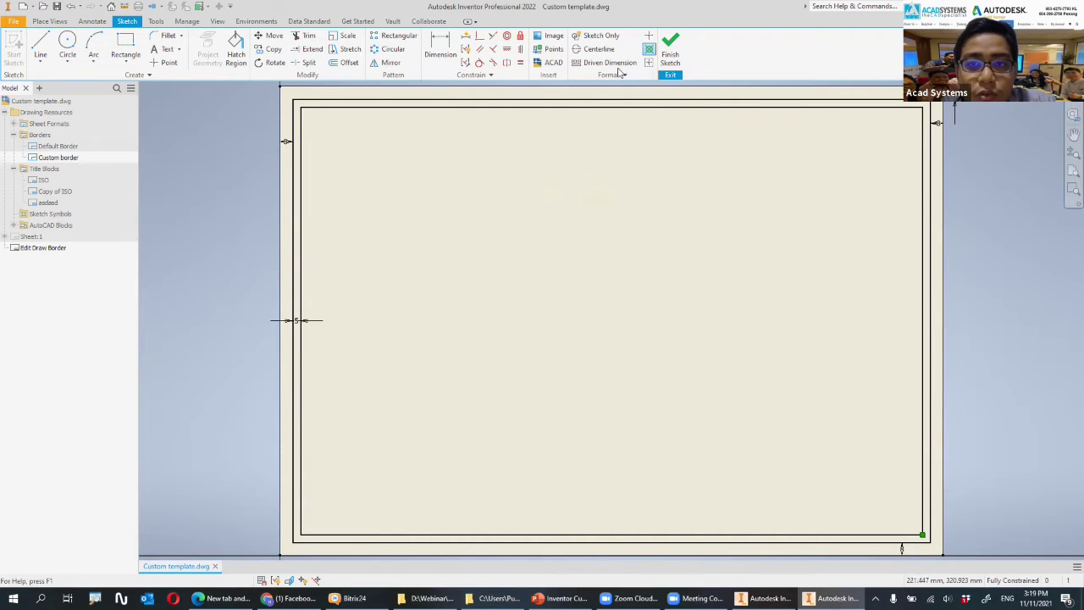
{"action": "left_click", "coordinate": [670, 53]}
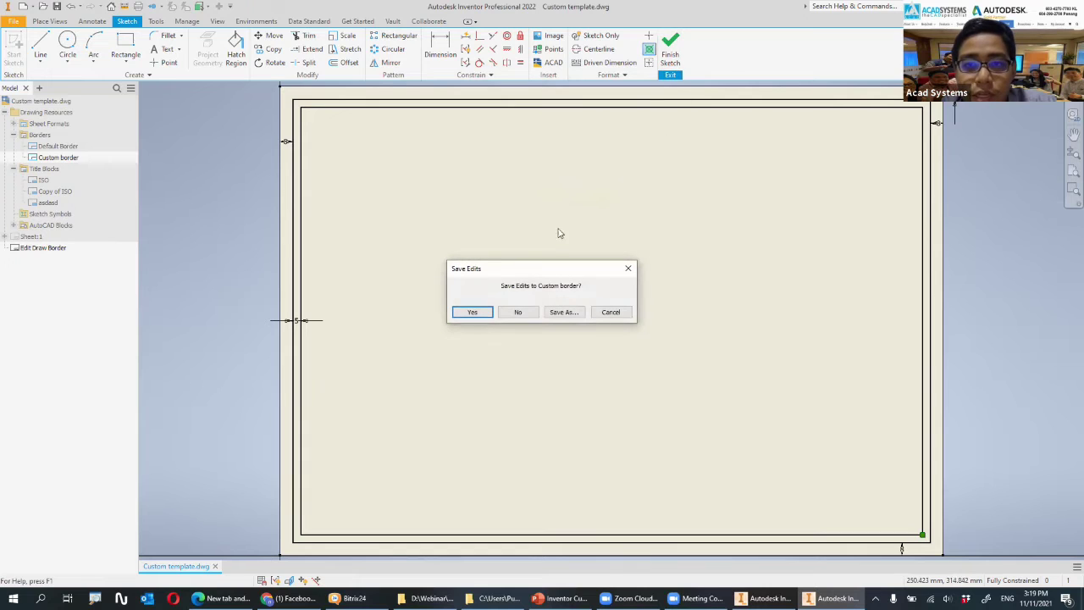
{"action": "left_click", "coordinate": [474, 312]}
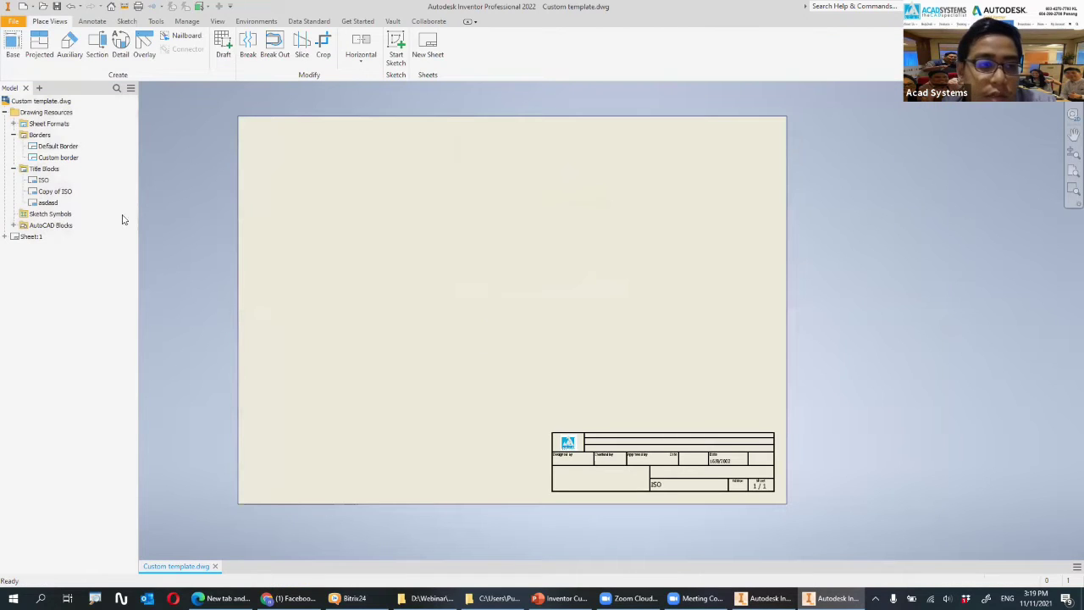
- Insert the default border on Sheet:1 to compare the title block placement, and delete it again
{"action": "double_click", "coordinate": [58, 146]}
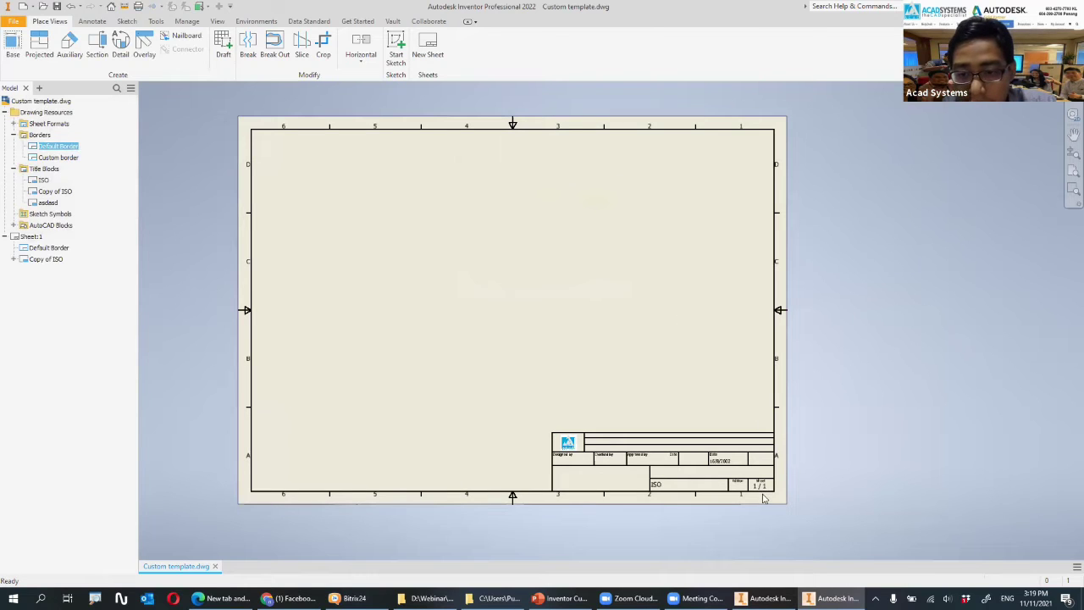
{"action": "right_click", "coordinate": [48, 250]}
{"action": "left_click", "coordinate": [67, 266]}
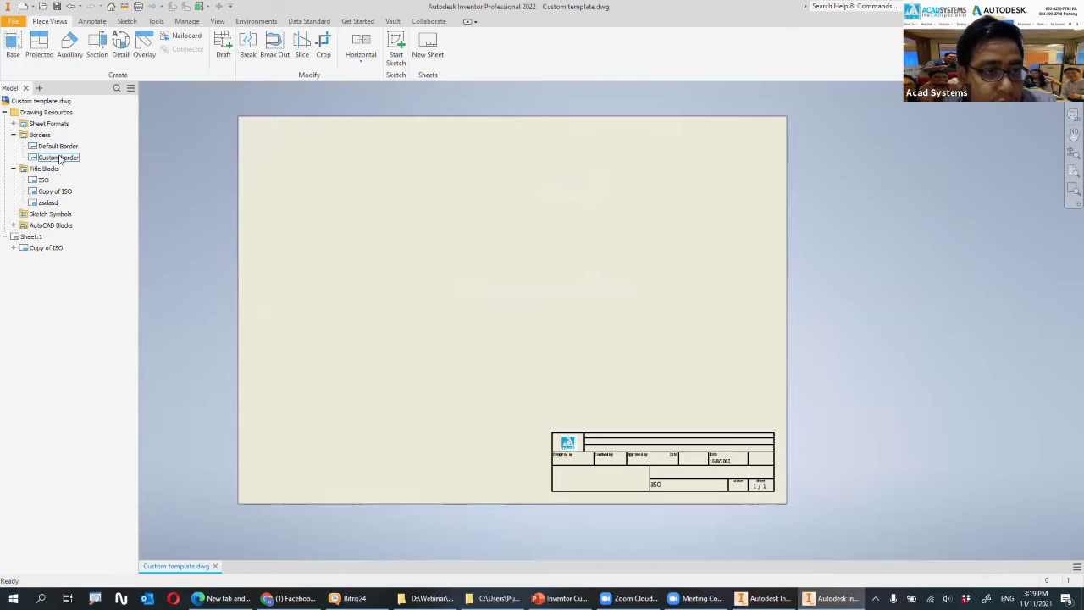
- Insert the edited custom border on Sheet:1 and check the title block's alignment with the inner frame's corner
{"action": "double_click", "coordinate": [58, 157]}
{"action": "scroll", "coordinate": [767, 486], "scroll_direction": "down", "scroll_amount": 5}
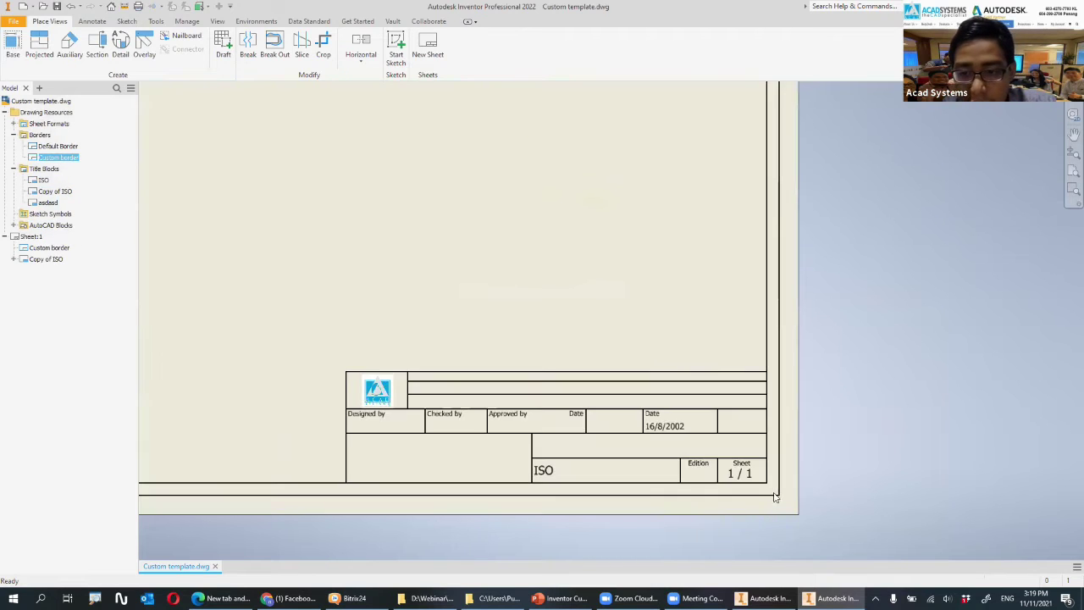
{"action": "scroll", "coordinate": [760, 435], "scroll_direction": "up", "scroll_amount": 4}
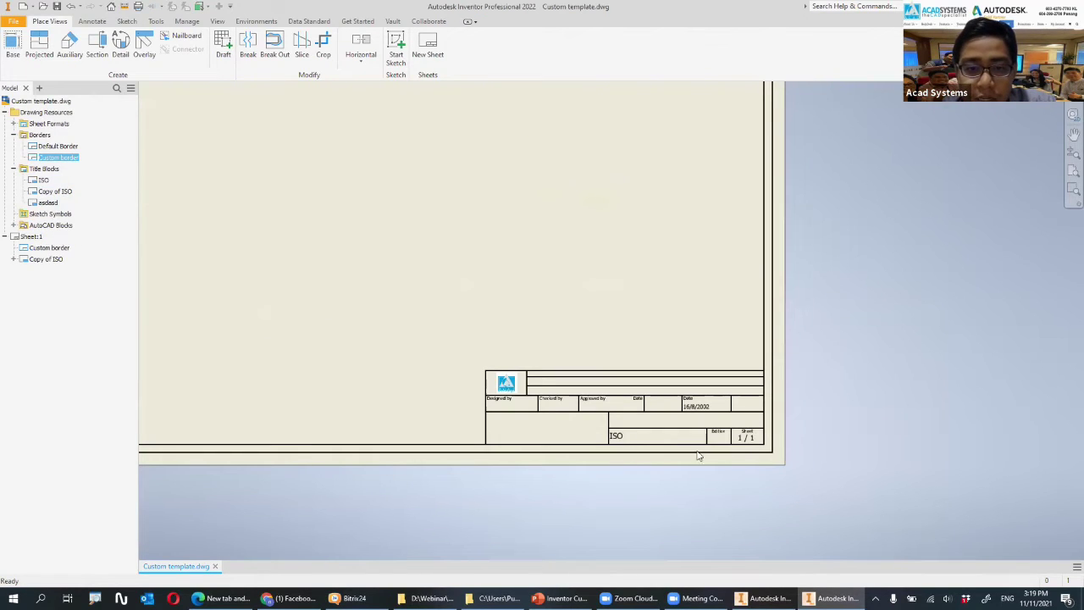
{"action": "scroll", "coordinate": [765, 449], "scroll_direction": "down", "scroll_amount": 2}
{"action": "scroll", "coordinate": [765, 449], "scroll_direction": "up", "scroll_amount": 3}
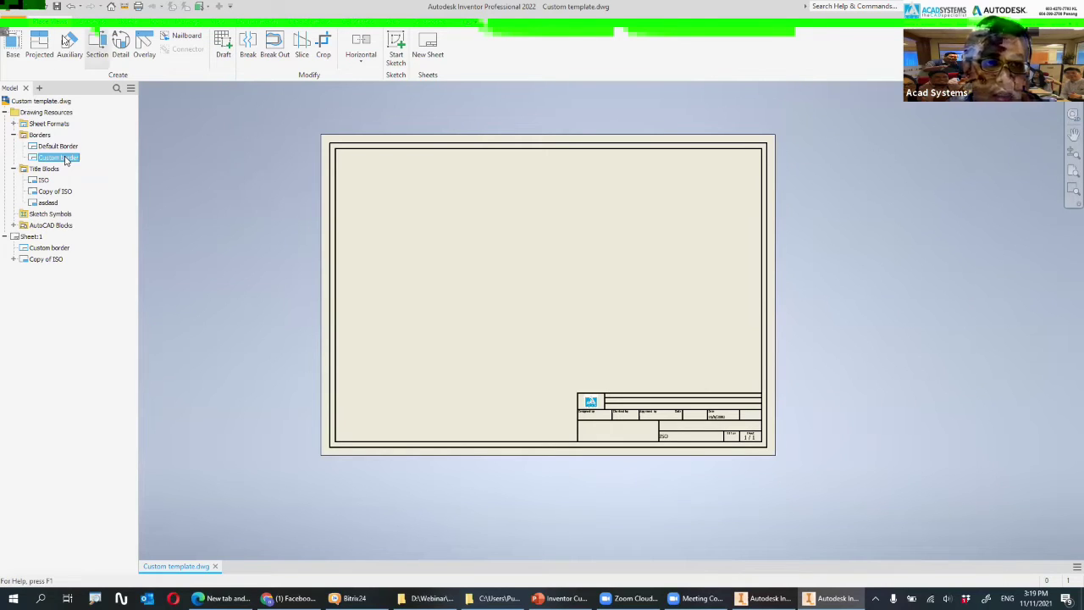
- Place a 1:1 front base view of the 500381 Drawing Shaded Views model from the Inventor custom drawing template dataset on Sheet:1
{"action": "left_click", "coordinate": [14, 44]}
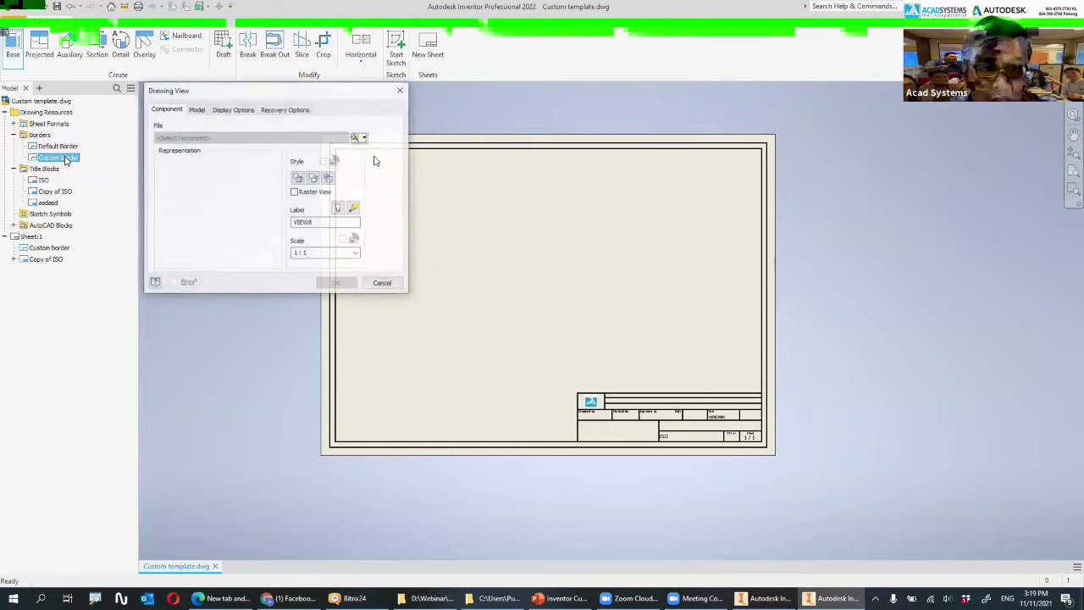
{"action": "left_click", "coordinate": [356, 137]}
{"action": "left_click", "coordinate": [627, 206]}
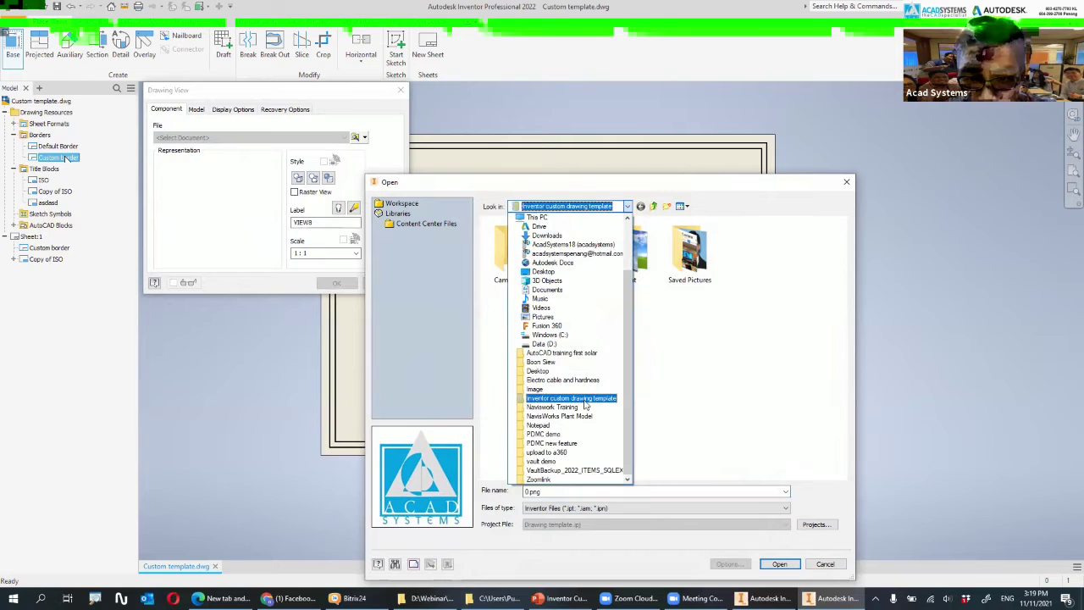
{"action": "left_click", "coordinate": [571, 398]}
{"action": "double_click", "coordinate": [508, 236]}
{"action": "double_click", "coordinate": [546, 256]}
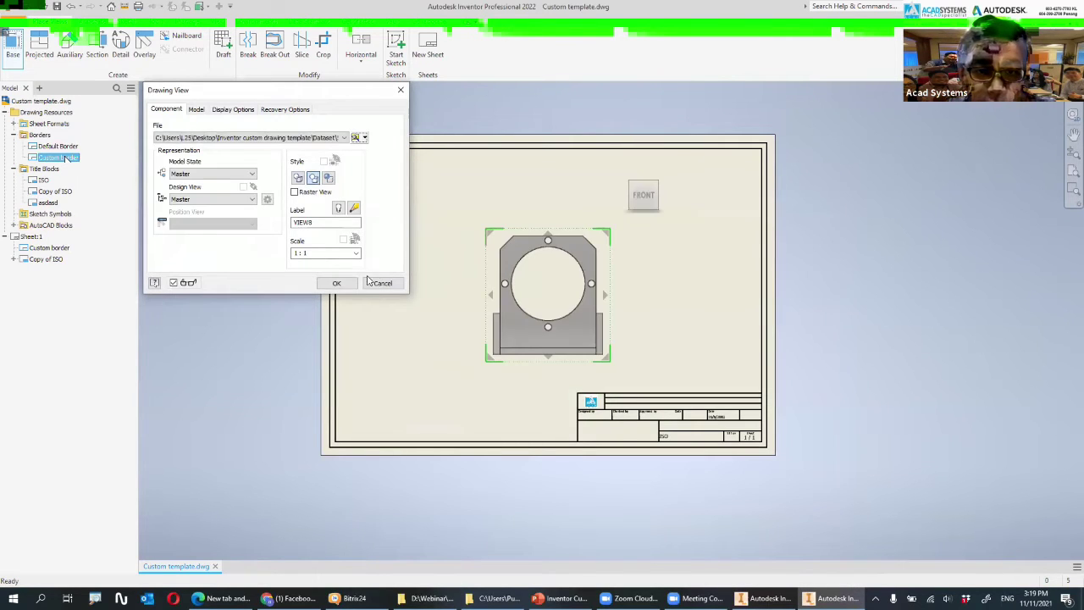
{"action": "left_click", "coordinate": [337, 283]}
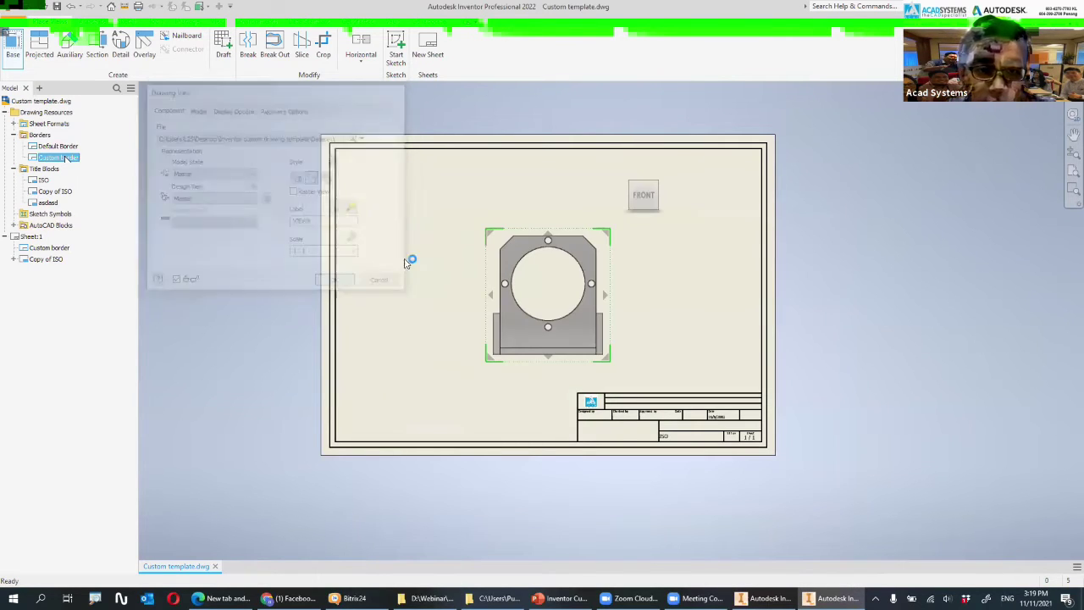
- Dimension the bracket's top horizontal edge, placing the dimension above the view
{"action": "left_click", "coordinate": [82, 23]}
{"action": "left_click", "coordinate": [20, 49]}
{"action": "left_click", "coordinate": [534, 235]}
{"action": "left_click", "coordinate": [579, 215]}
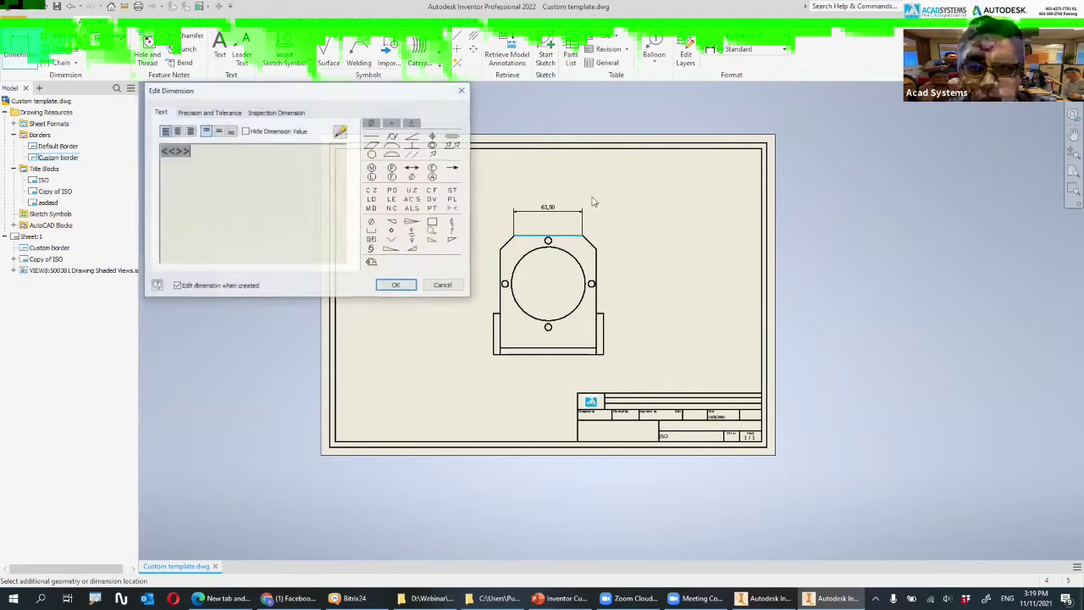
{"action": "left_click", "coordinate": [462, 90]}
- Dimension the bracket's right vertical edge using the Default - mm [in] (ISO) dimension style
{"action": "left_click", "coordinate": [784, 50]}
{"action": "left_click", "coordinate": [784, 52]}
{"action": "scroll", "coordinate": [583, 215], "scroll_direction": "up", "scroll_amount": 2}
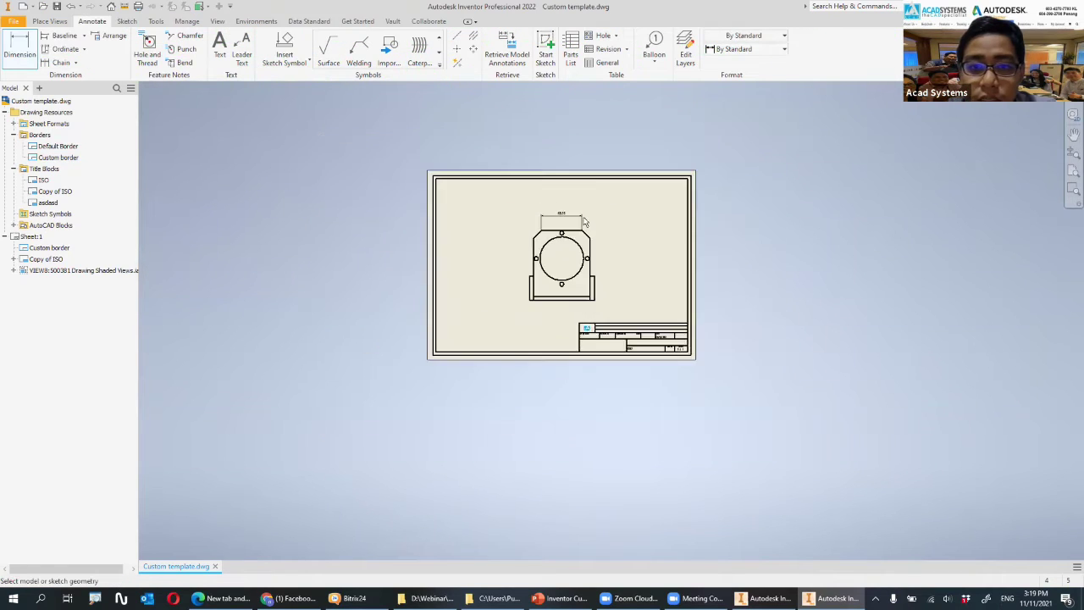
{"action": "scroll", "coordinate": [585, 215], "scroll_direction": "down", "scroll_amount": 8}
{"action": "scroll", "coordinate": [584, 215], "scroll_direction": "up", "scroll_amount": 4}
{"action": "middle_click_drag", "start_coordinate": [585, 213], "coordinate": [566, 200]}
{"action": "scroll", "coordinate": [567, 201], "scroll_direction": "down", "scroll_amount": 3}
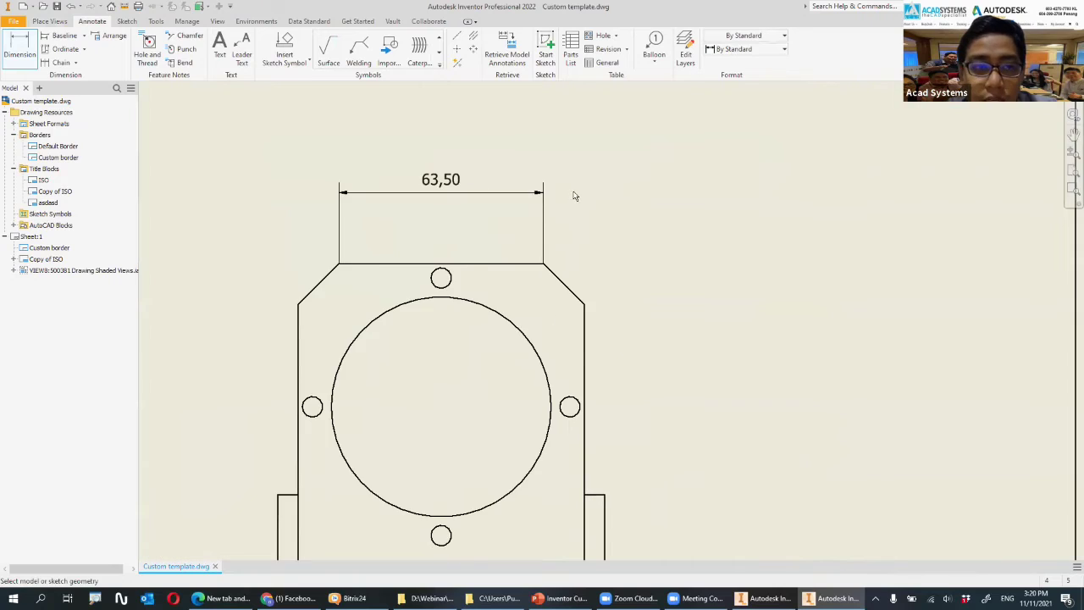
{"action": "scroll", "coordinate": [502, 196], "scroll_direction": "up", "scroll_amount": 1}
{"action": "left_click", "coordinate": [584, 269]}
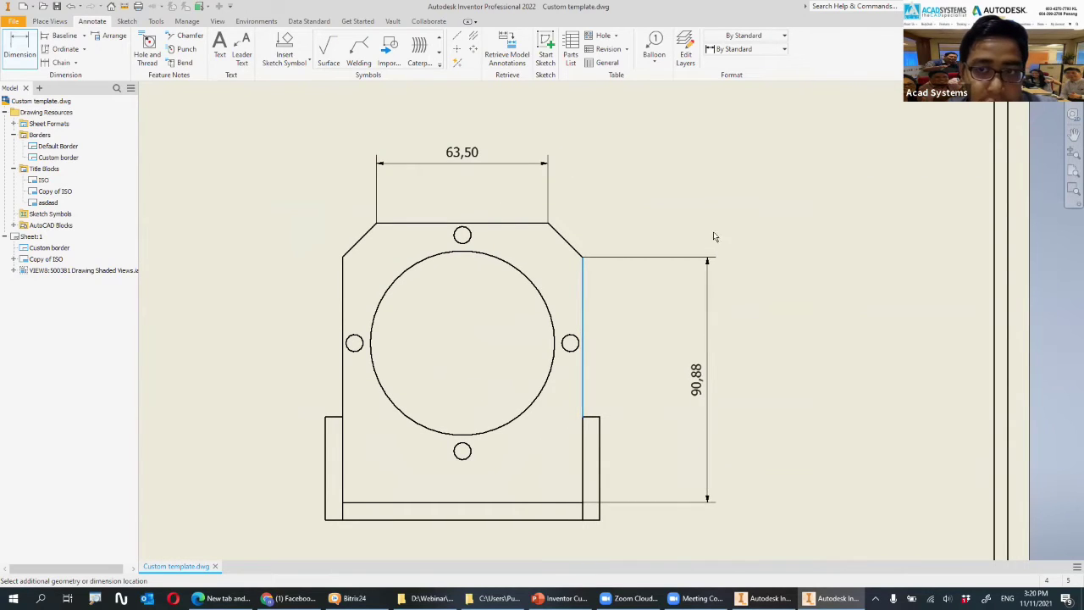
{"action": "left_click", "coordinate": [764, 49]}
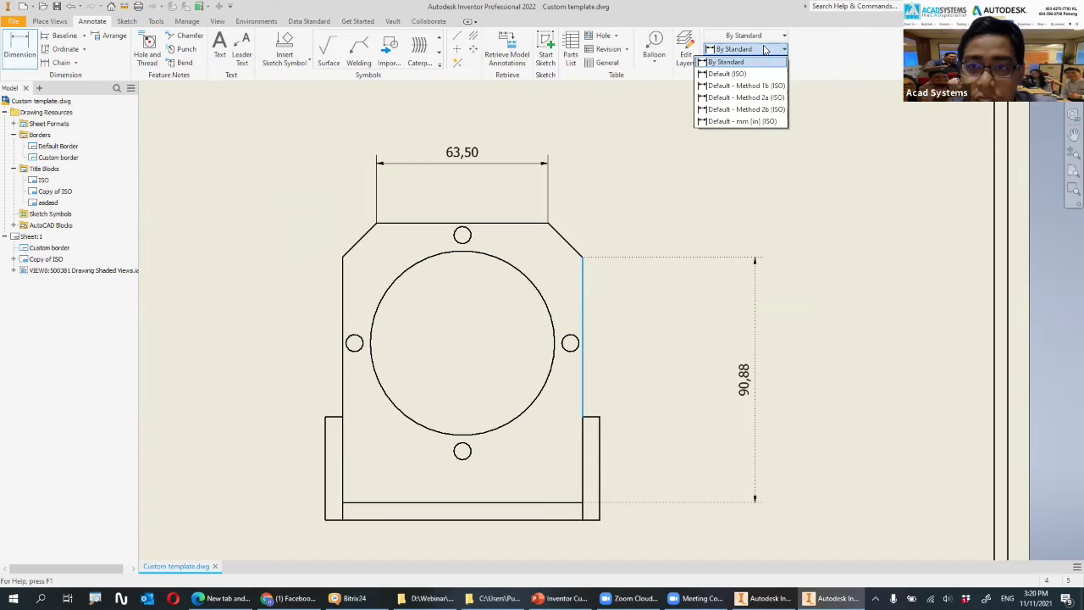
{"action": "left_click", "coordinate": [756, 121]}
{"action": "left_click", "coordinate": [692, 254]}
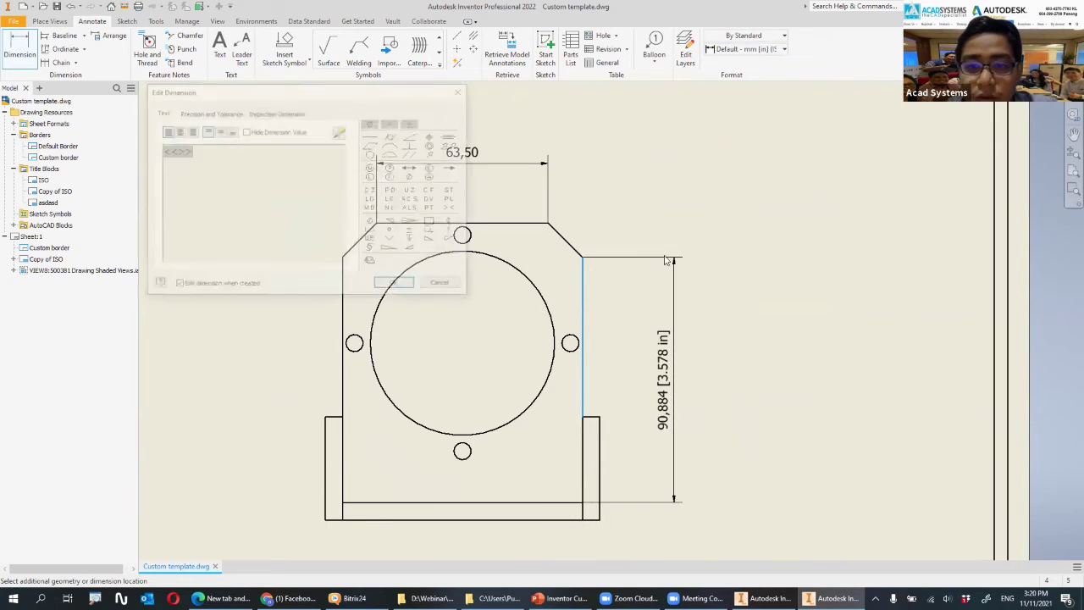
{"action": "left_click", "coordinate": [388, 288]}
- Open the Style and Standard Editor and review the balloon, center mark, dimension, hatch, table and text style categories
{"action": "left_click", "coordinate": [784, 50]}
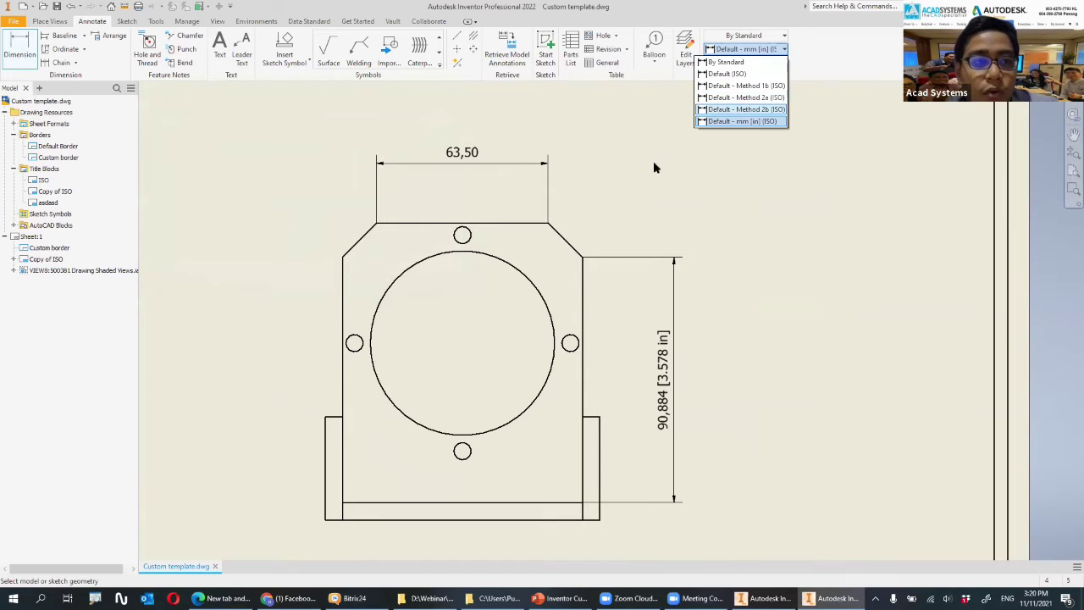
{"action": "left_click", "coordinate": [198, 23]}
{"action": "left_click", "coordinate": [197, 24]}
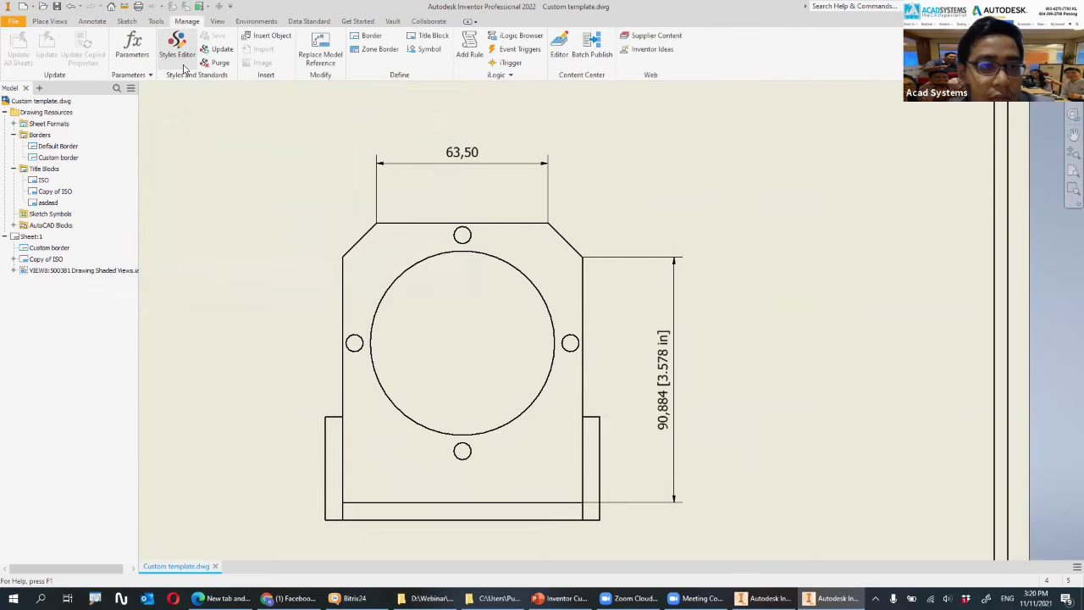
{"action": "left_click", "coordinate": [177, 49]}
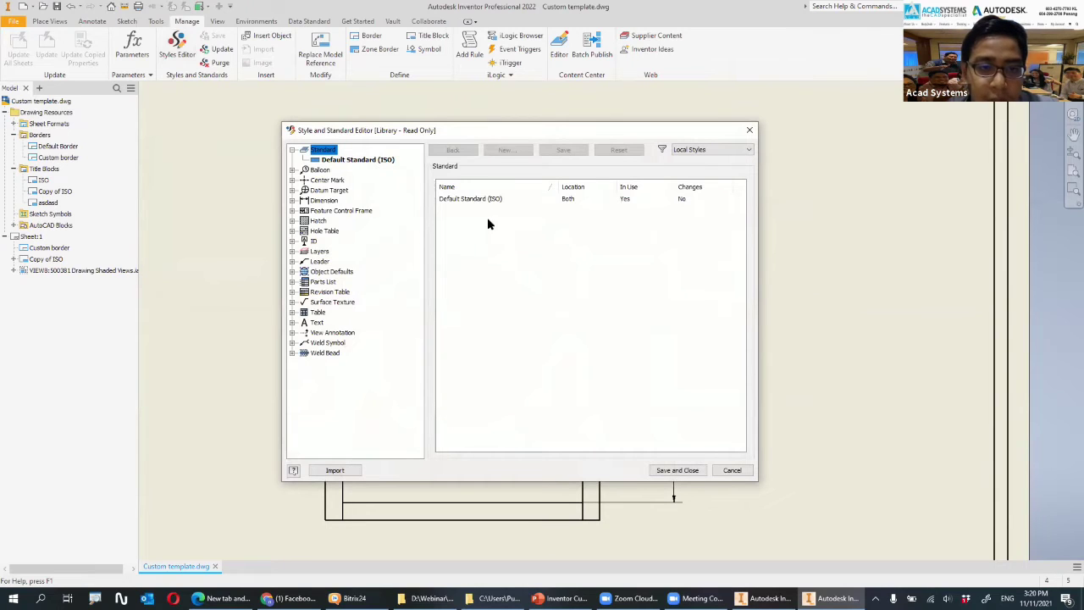
{"action": "left_click", "coordinate": [322, 171]}
{"action": "left_click", "coordinate": [322, 181]}
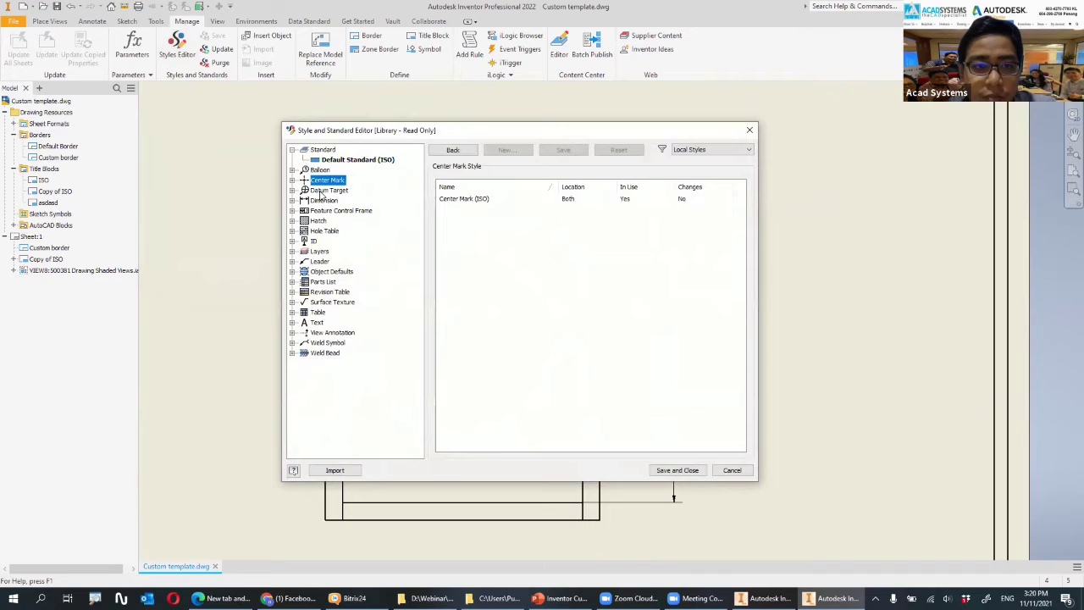
{"action": "left_click", "coordinate": [325, 202]}
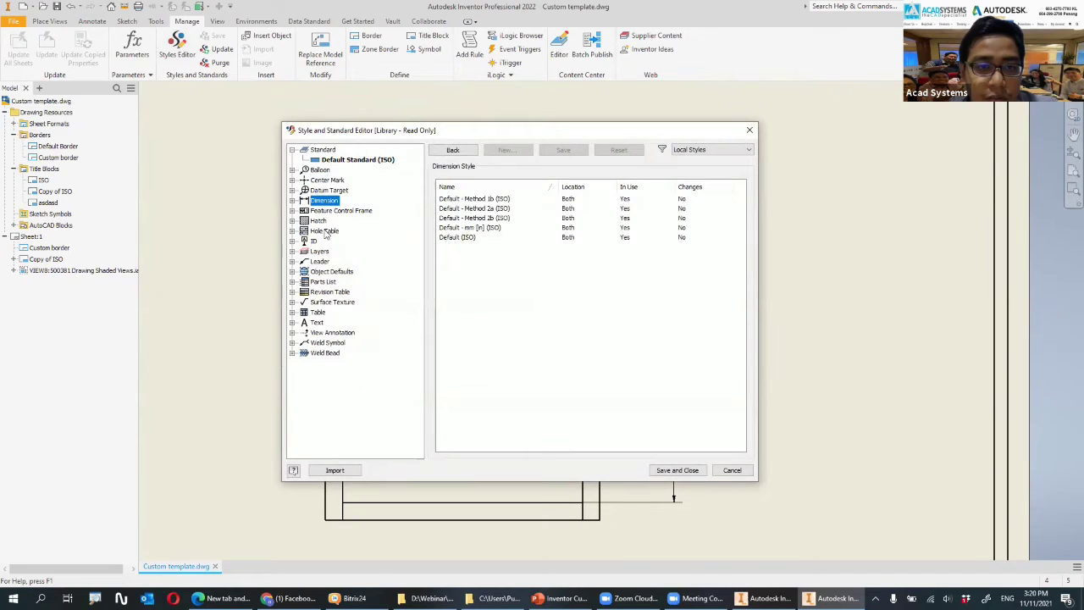
{"action": "left_click", "coordinate": [317, 221]}
{"action": "left_click", "coordinate": [316, 323]}
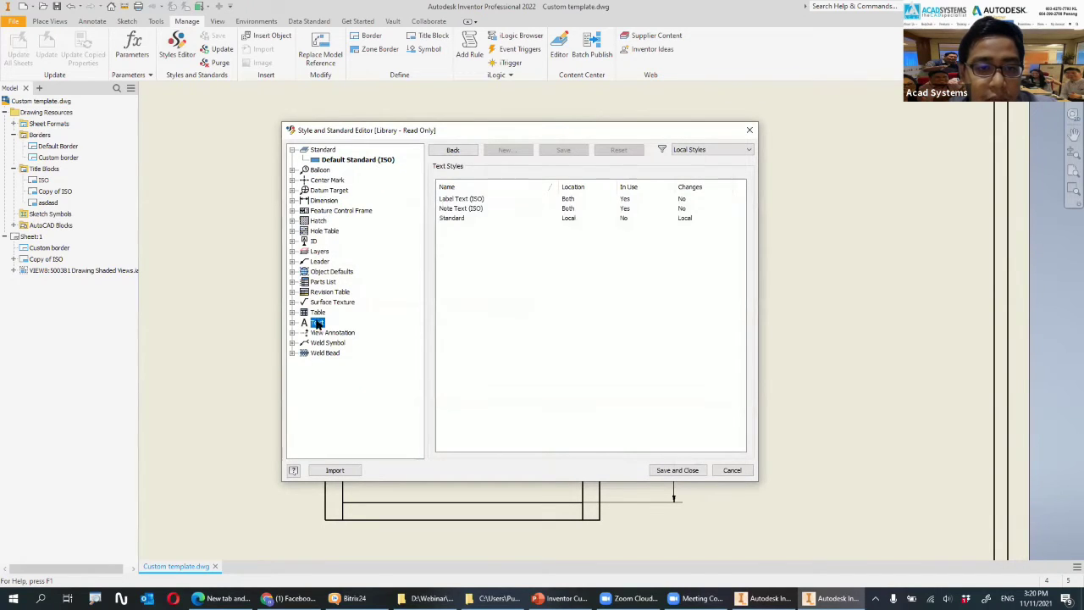
{"action": "left_click", "coordinate": [321, 312]}
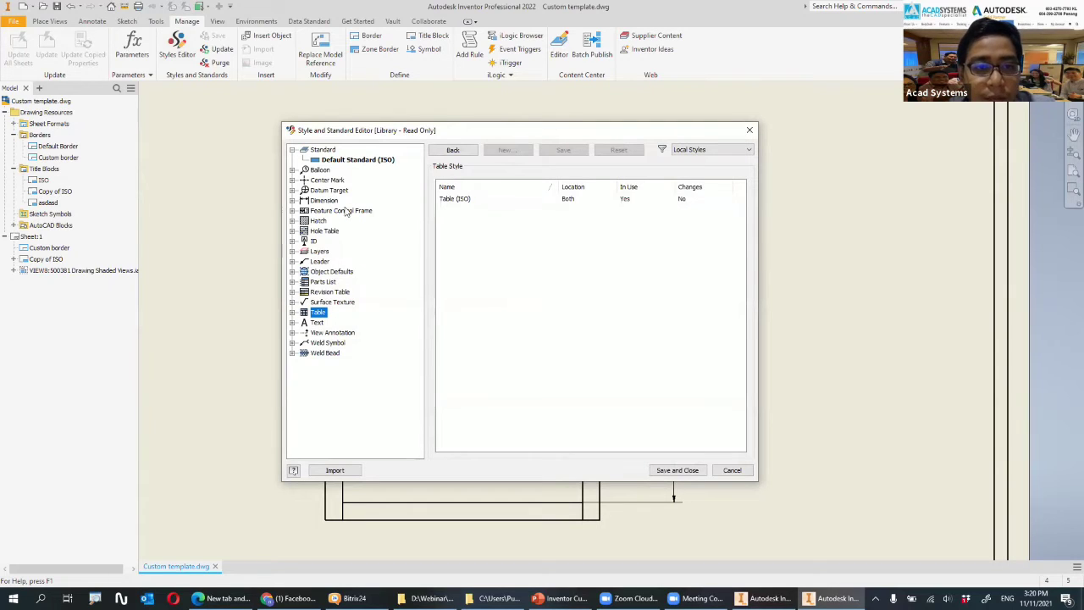
{"action": "left_click", "coordinate": [318, 323]}
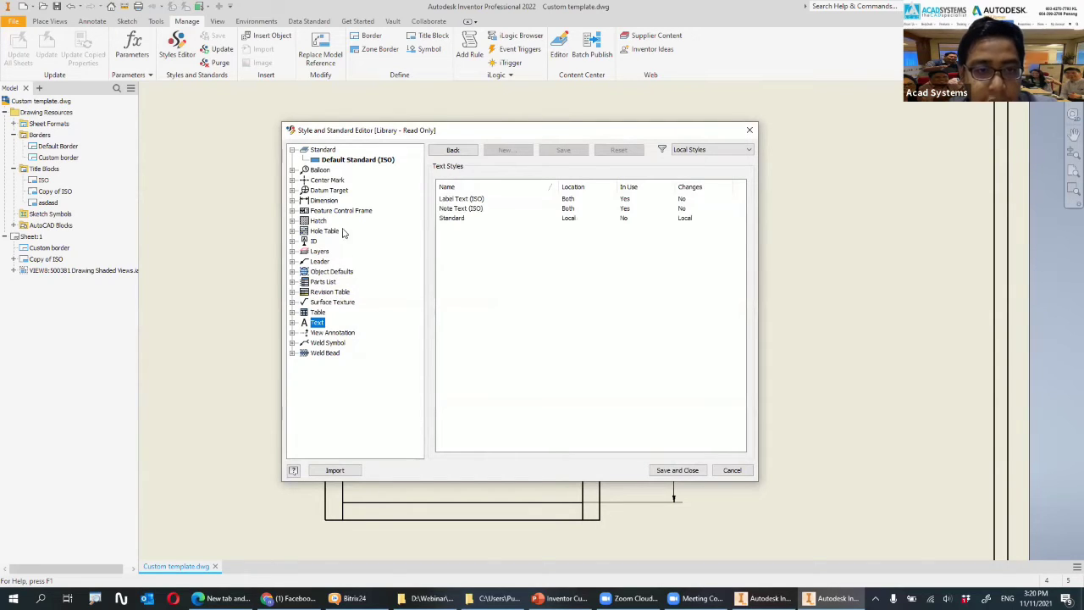
{"action": "left_click", "coordinate": [326, 201]}
{"action": "left_click", "coordinate": [318, 323]}
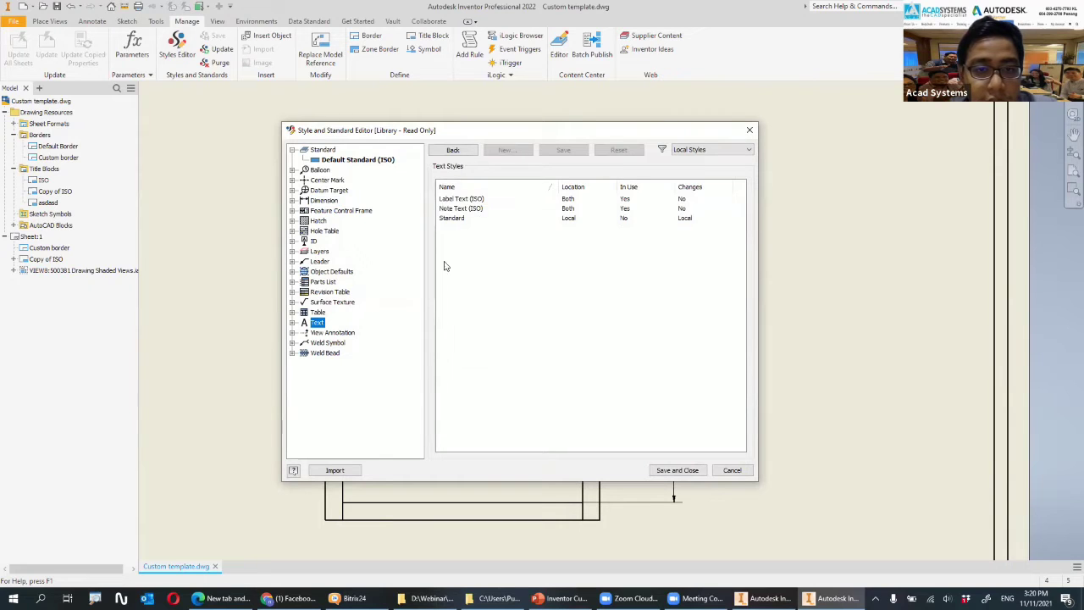
- Create a new local text style named Custom text based on the Standard text style
{"action": "left_click", "coordinate": [459, 219]}
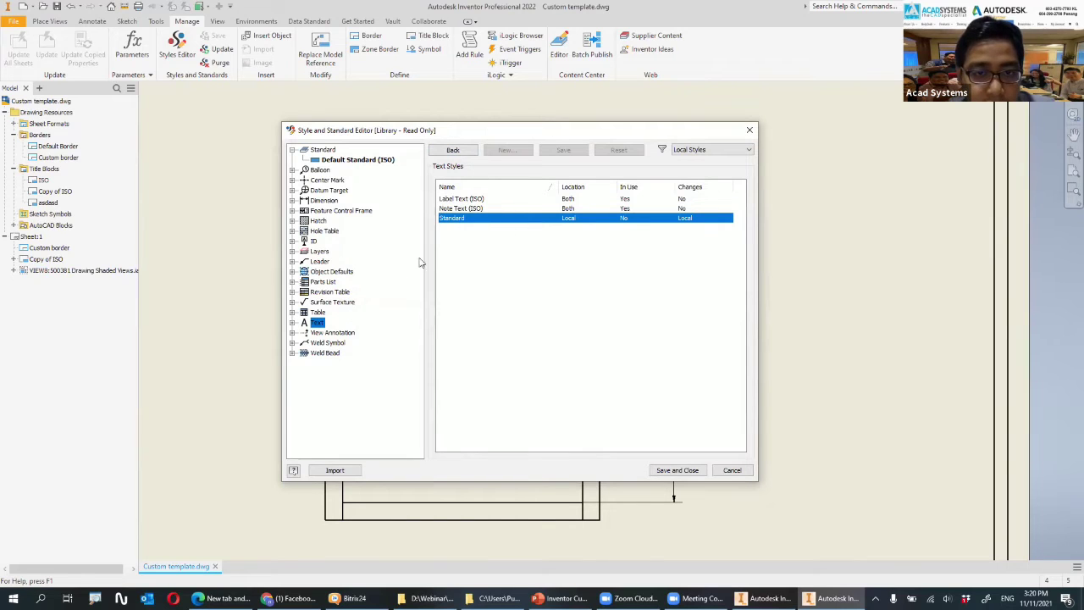
{"action": "left_click", "coordinate": [293, 322]}
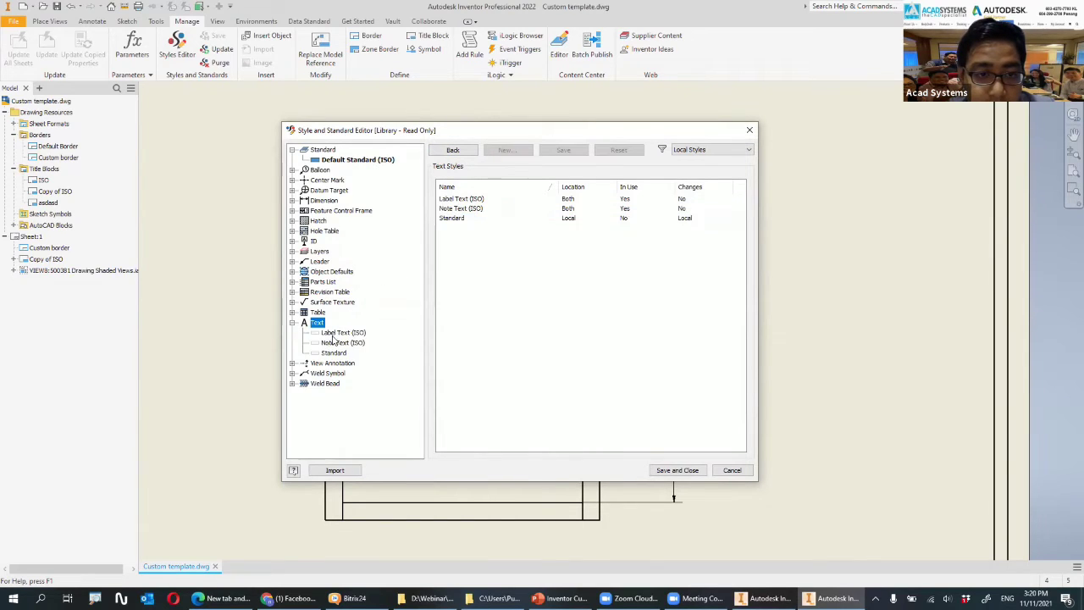
{"action": "left_click", "coordinate": [334, 353]}
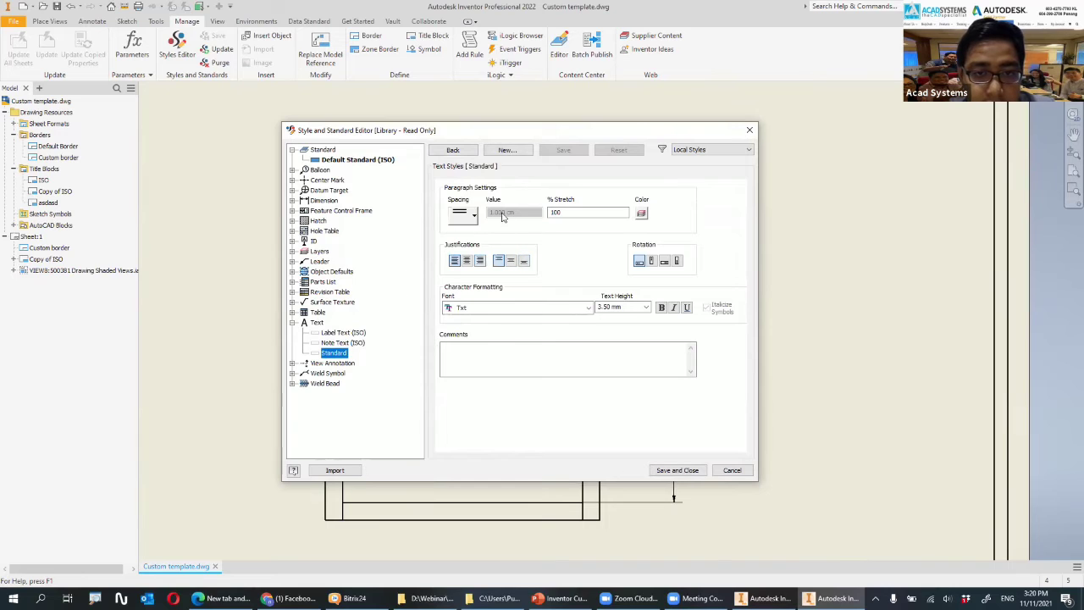
{"action": "left_click", "coordinate": [506, 151]}
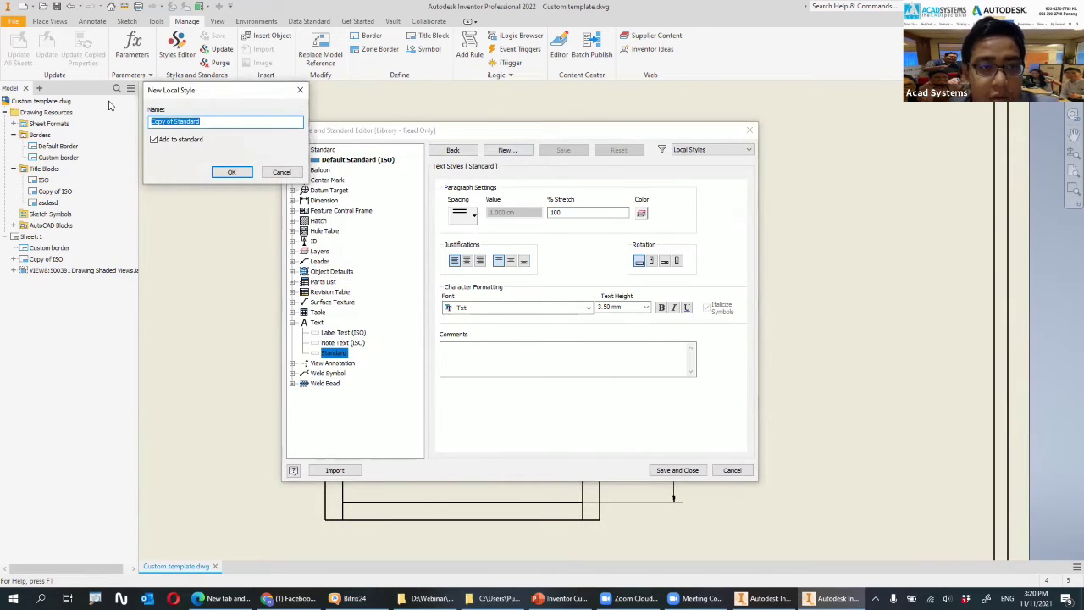
{"action": "type", "text": "Custom text"}
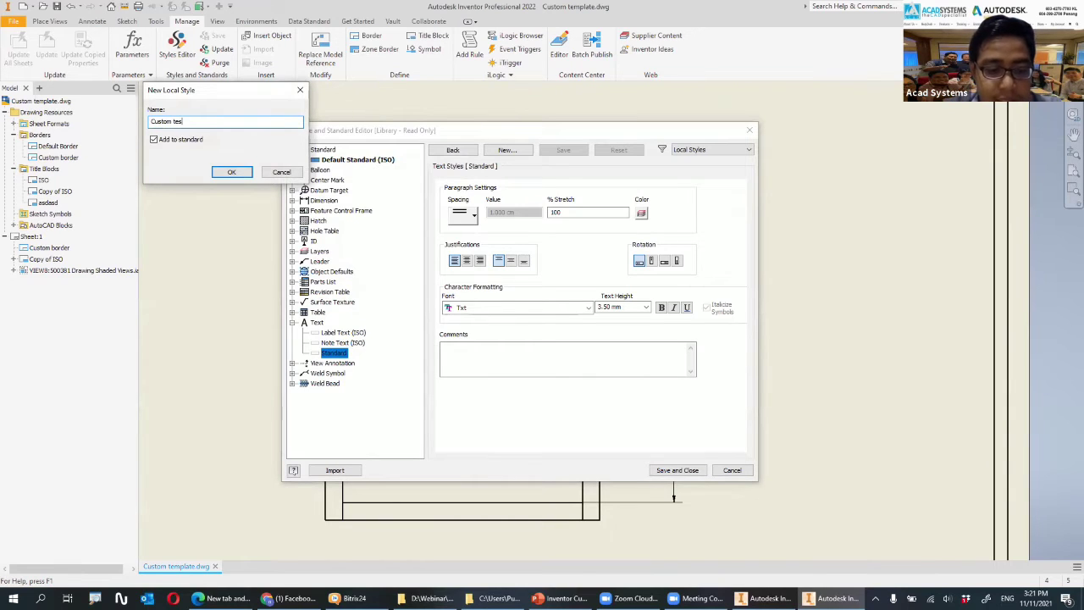
{"action": "left_click", "coordinate": [236, 174]}
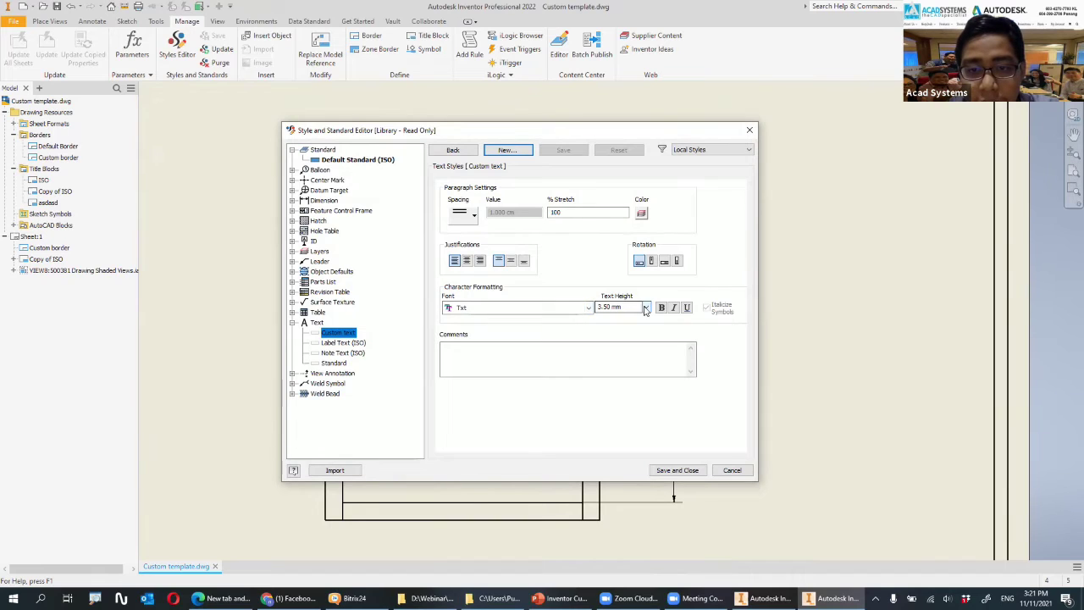
- Set the Custom text style's font to Arial and its text height to 4 mm
{"action": "left_click", "coordinate": [587, 308]}
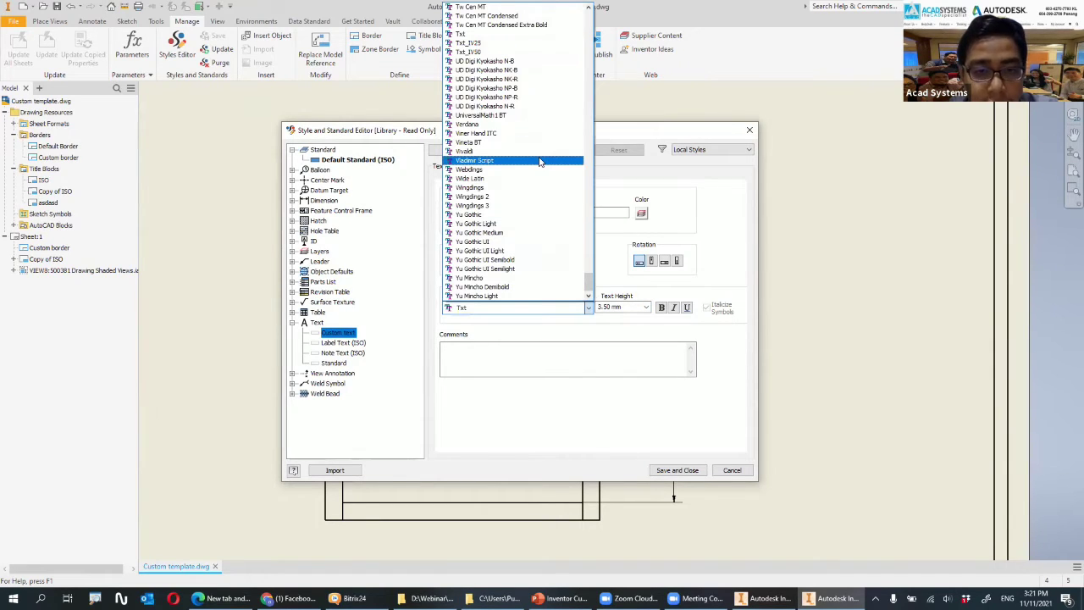
{"action": "scroll", "coordinate": [539, 161], "scroll_direction": "up", "scroll_amount": 20}
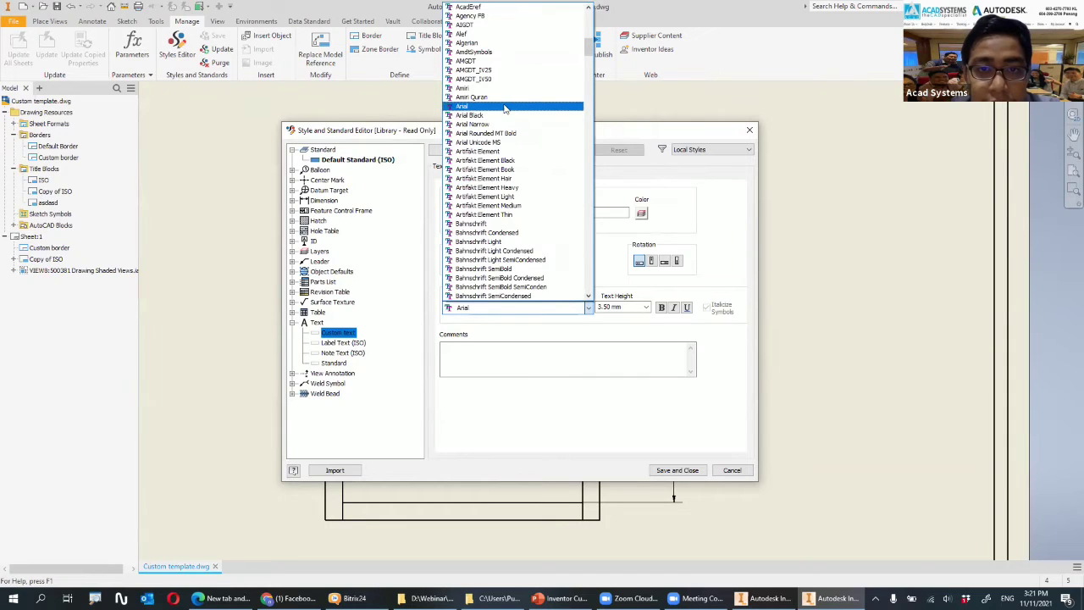
{"action": "left_click", "coordinate": [604, 245]}
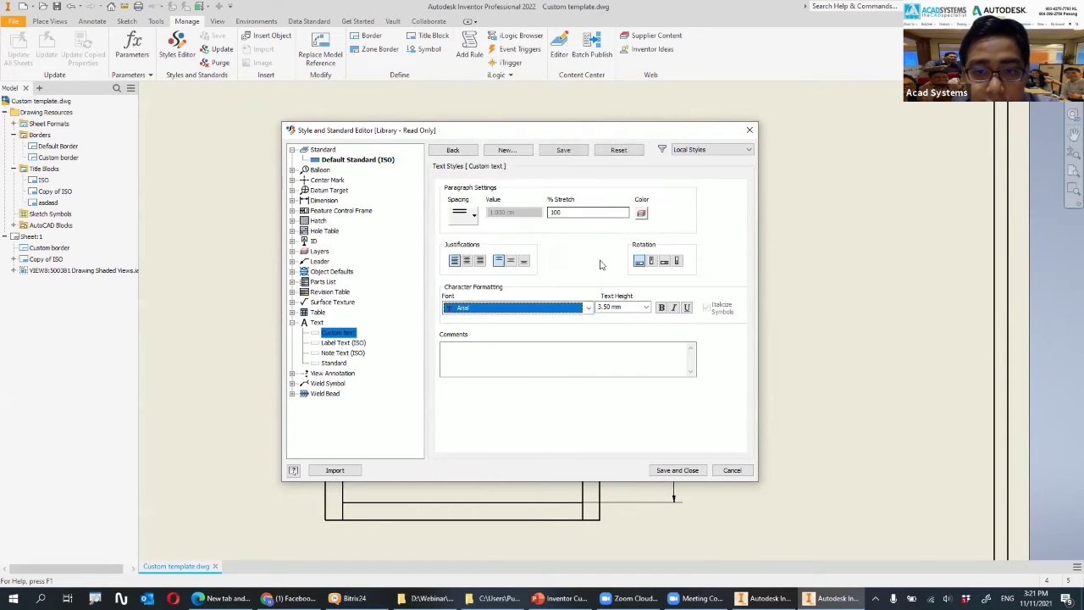
{"action": "left_click", "coordinate": [647, 308]}
{"action": "left_click", "coordinate": [635, 309]}
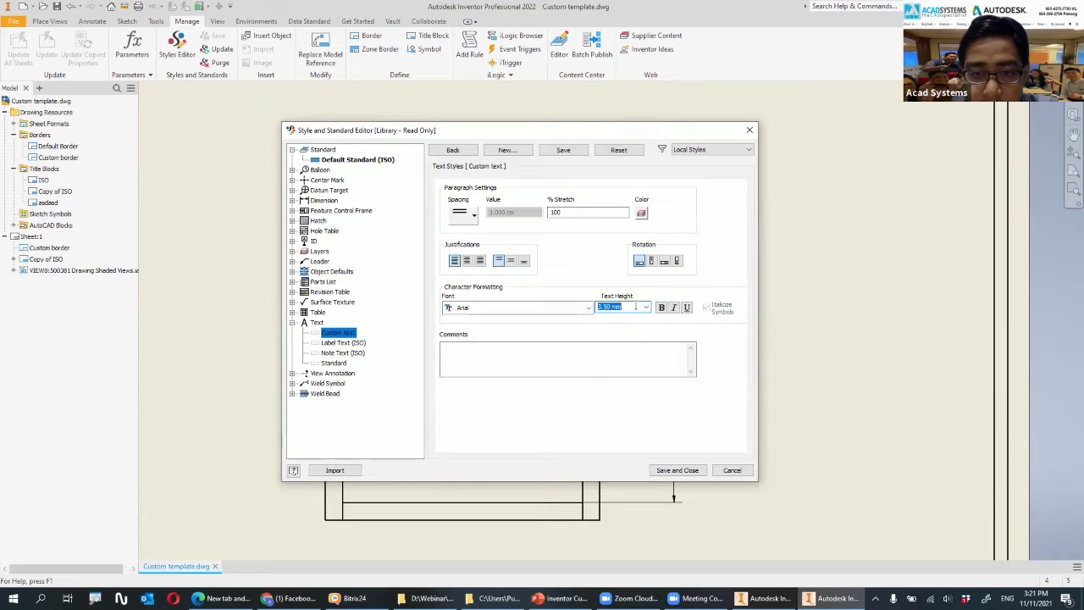
{"action": "type", "text": "4"}
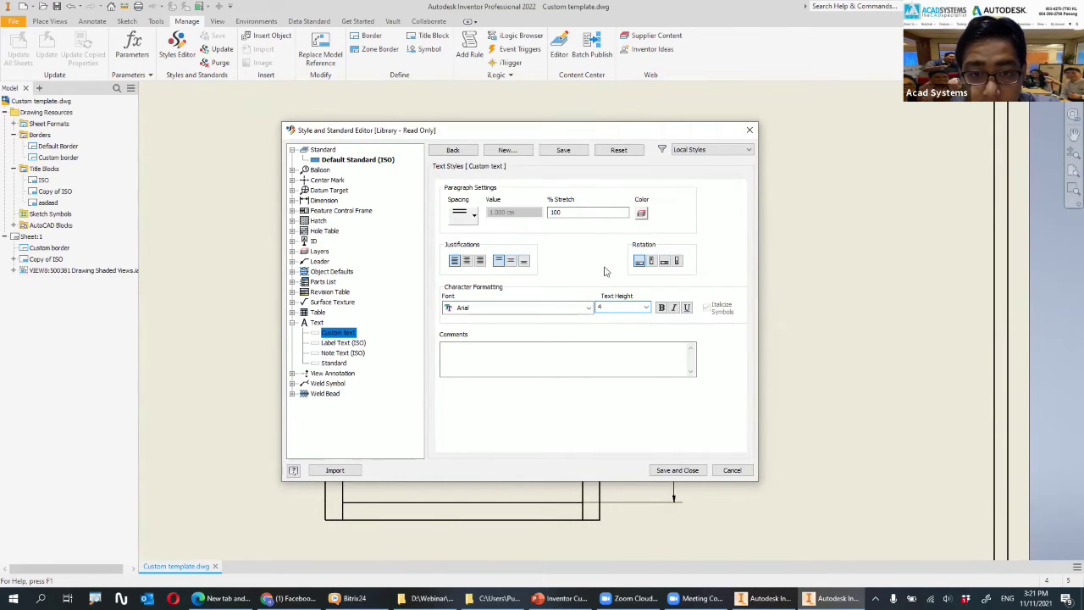
- Set the Custom text style's color to dark green, save the style and close the Style and Standard Editor
{"action": "left_click", "coordinate": [641, 215]}
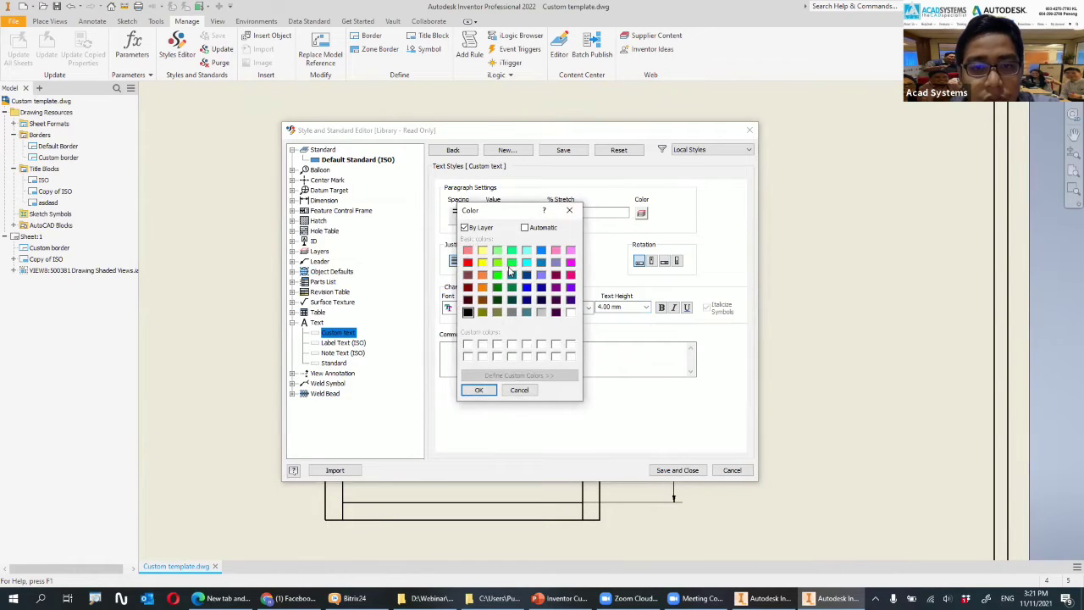
{"action": "left_click", "coordinate": [497, 288]}
{"action": "left_click", "coordinate": [478, 390]}
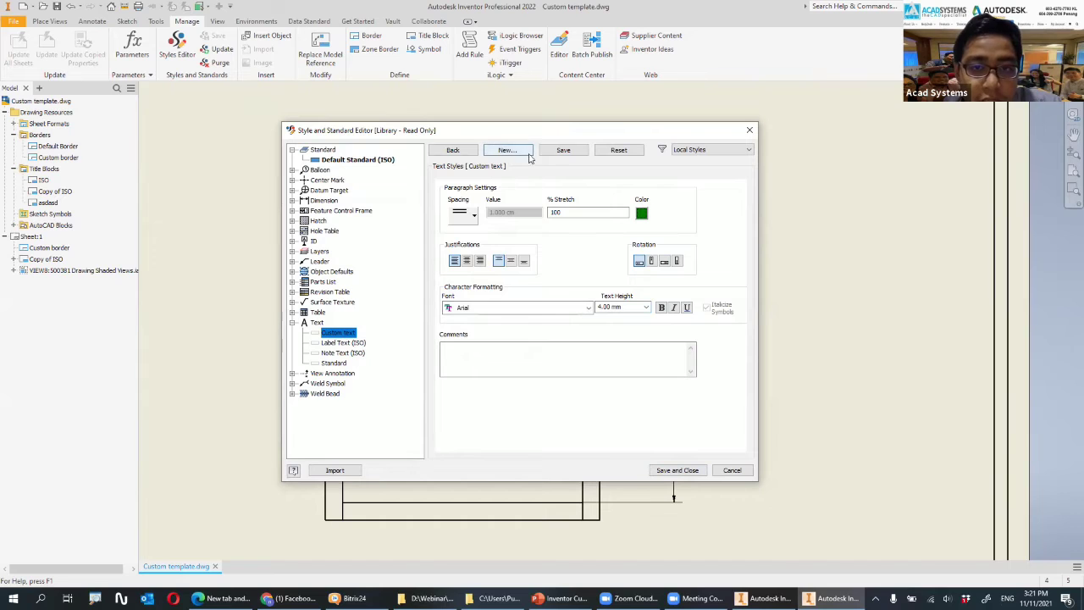
{"action": "left_click", "coordinate": [563, 150]}
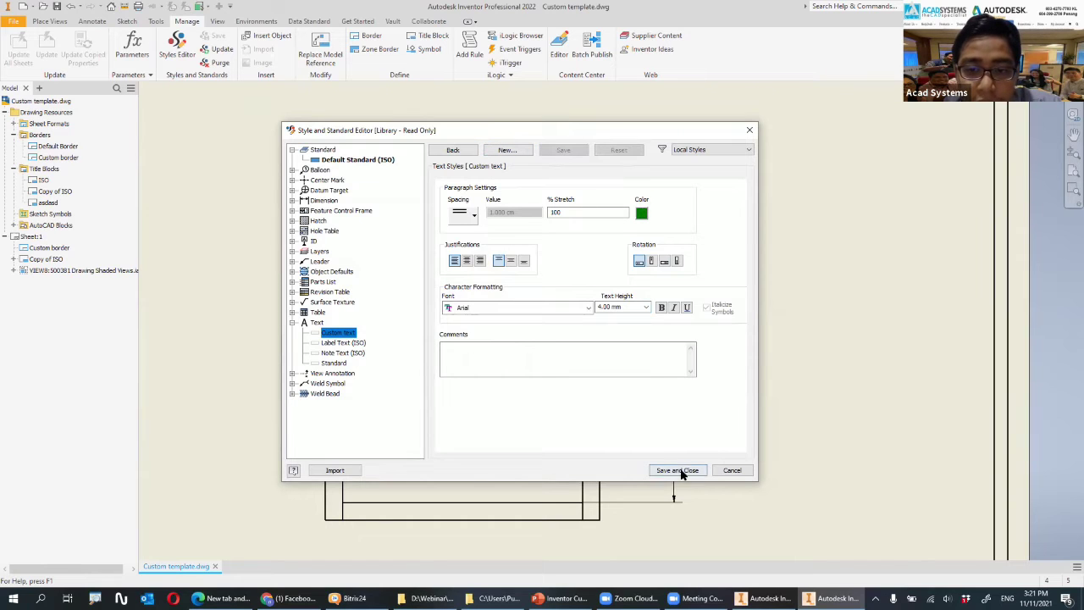
{"action": "left_click", "coordinate": [682, 471]}
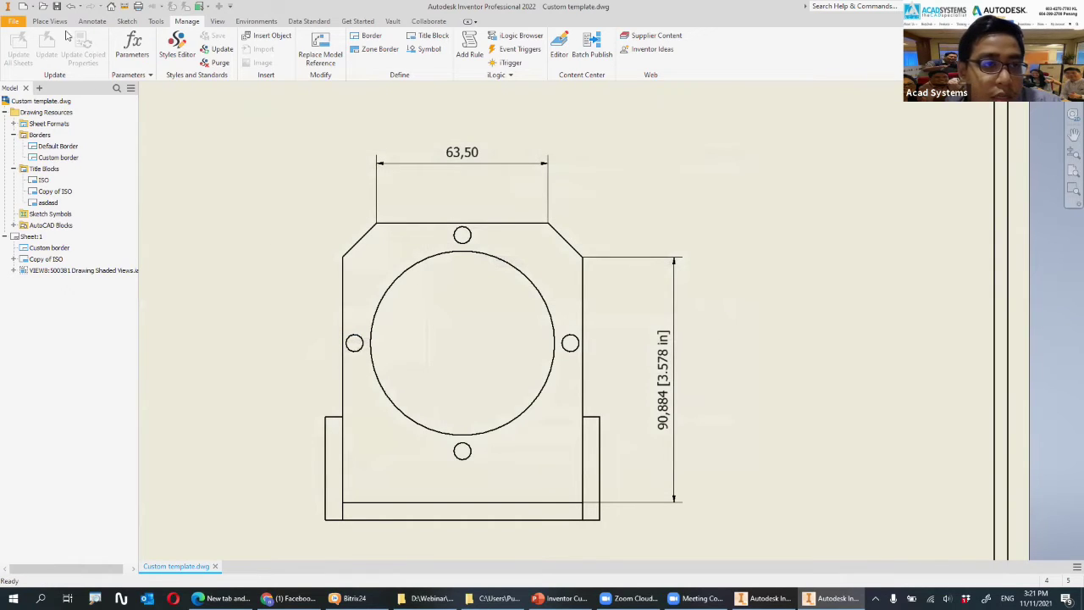
- Place a test note reading asdsf above and beside the drawing view, using the Custom text style
{"action": "left_click", "coordinate": [127, 21]}
{"action": "left_click", "coordinate": [91, 21]}
{"action": "left_click", "coordinate": [217, 49]}
{"action": "left_click", "coordinate": [673, 190]}
{"action": "type", "text": "asdsf"}
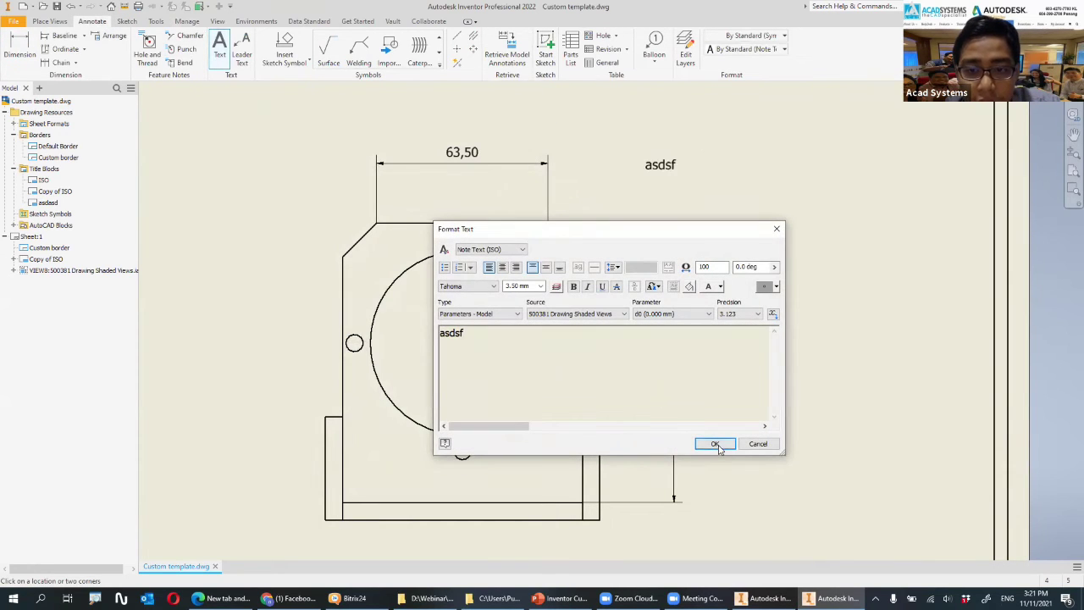
{"action": "left_click", "coordinate": [783, 50]}
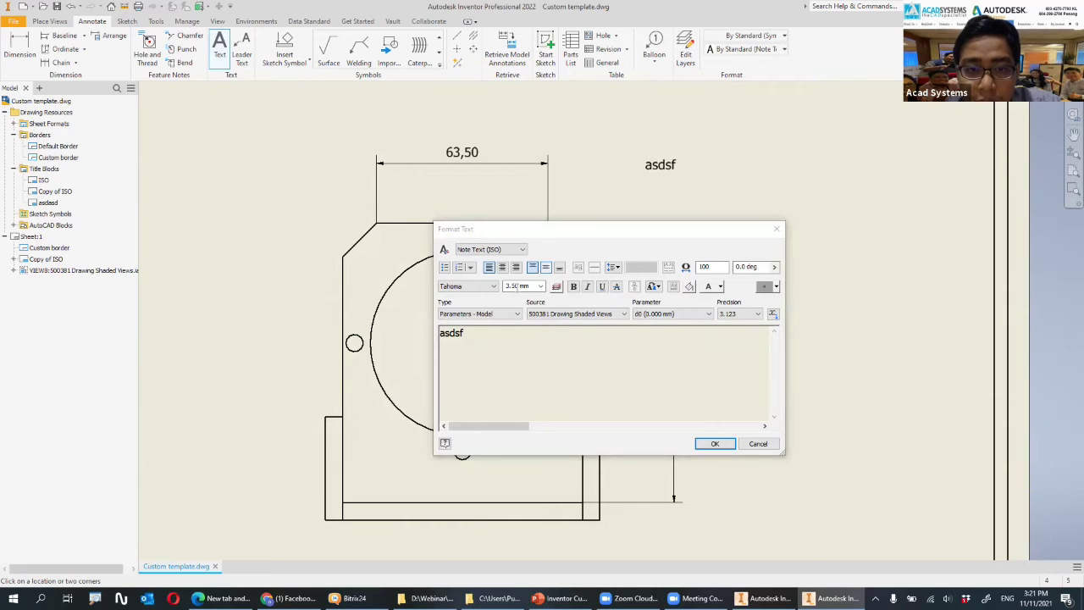
{"action": "left_click", "coordinate": [495, 250]}
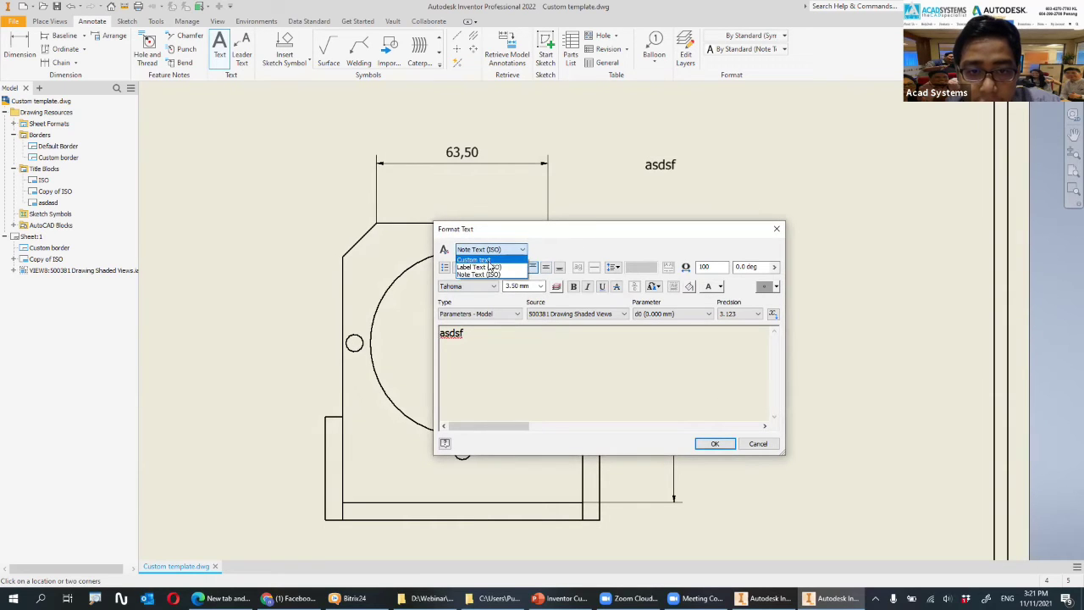
{"action": "left_click", "coordinate": [480, 260]}
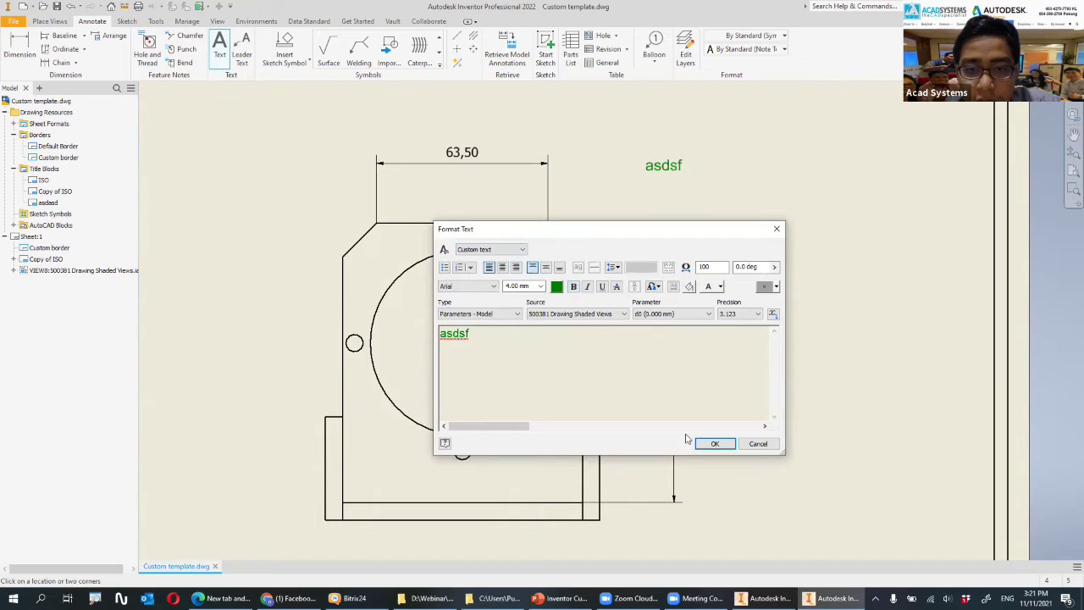
{"action": "left_click", "coordinate": [714, 443]}
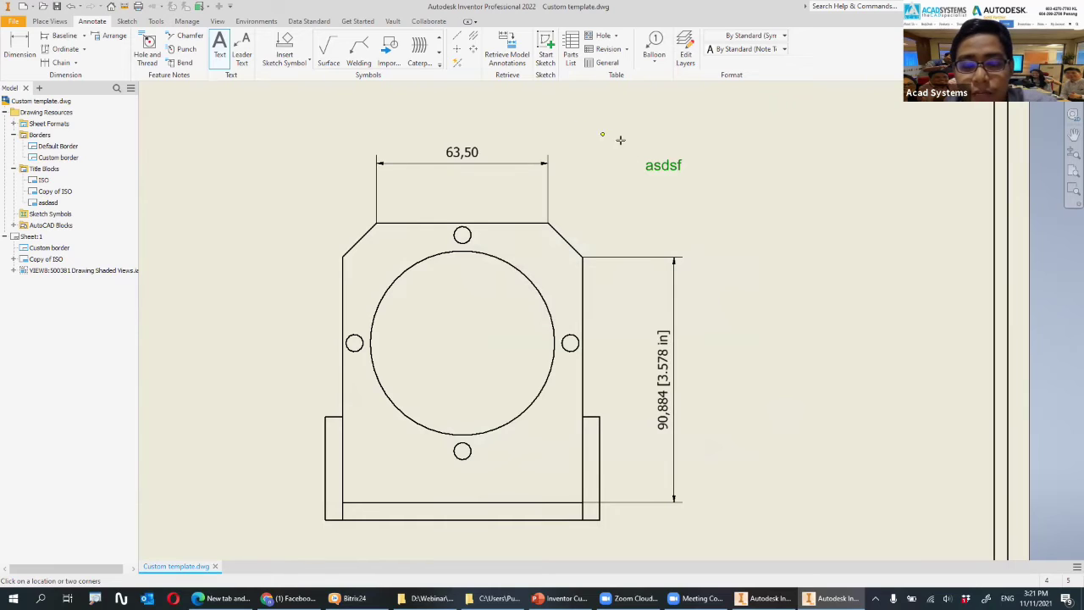
- Leave the Text command and delete the asdsf test note from the sheet
{"action": "key", "text": "Escape"}
{"action": "left_click", "coordinate": [664, 161]}
{"action": "left_click", "coordinate": [631, 150]}
{"action": "left_click_drag", "start_coordinate": [631, 146], "coordinate": [754, 205]}
{"action": "key", "text": "Delete"}
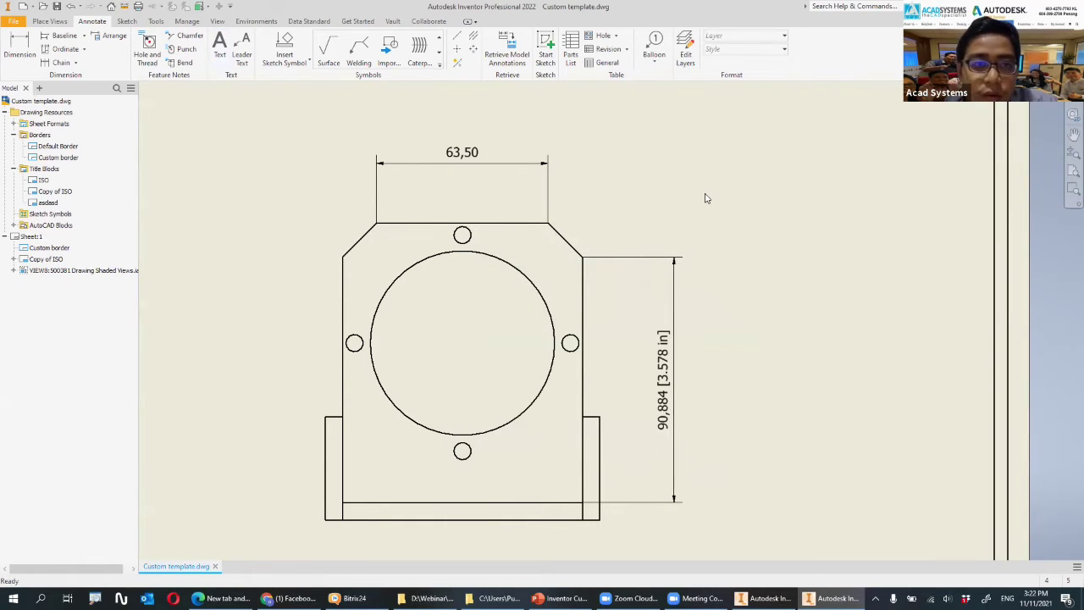
- Delete the horizontal and vertical dimensions from the drawing view
{"action": "left_click", "coordinate": [653, 227]}
{"action": "key", "text": "Delete"}
{"action": "left_click", "coordinate": [682, 339]}
{"action": "key", "text": "Delete"}
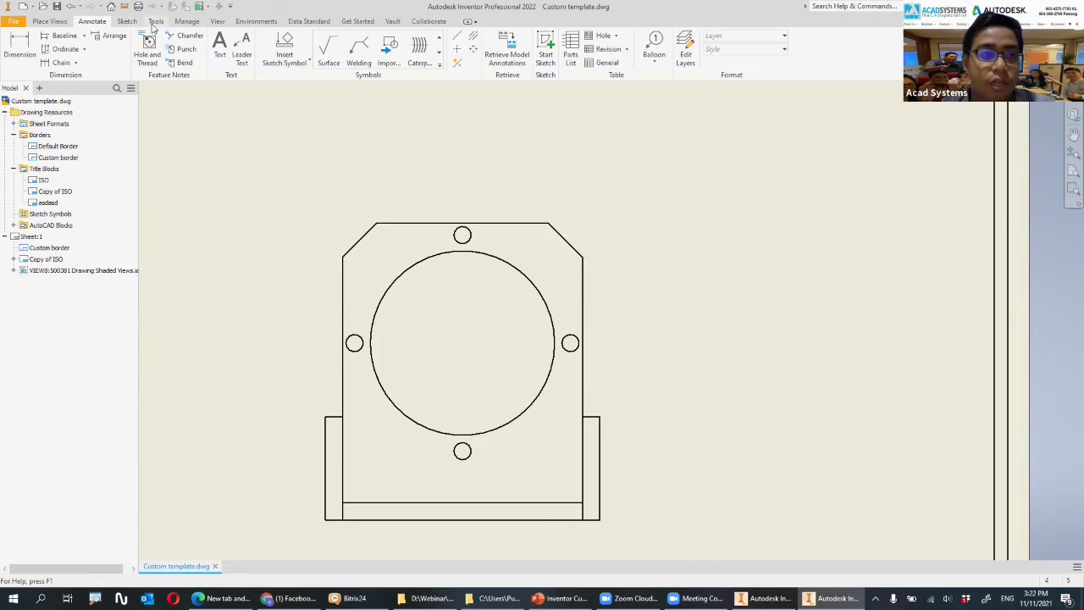
- Create a new local dimension style named Custom dimension based on the Default (ISO) style in the Style and Standard Editor
{"action": "left_click", "coordinate": [189, 23]}
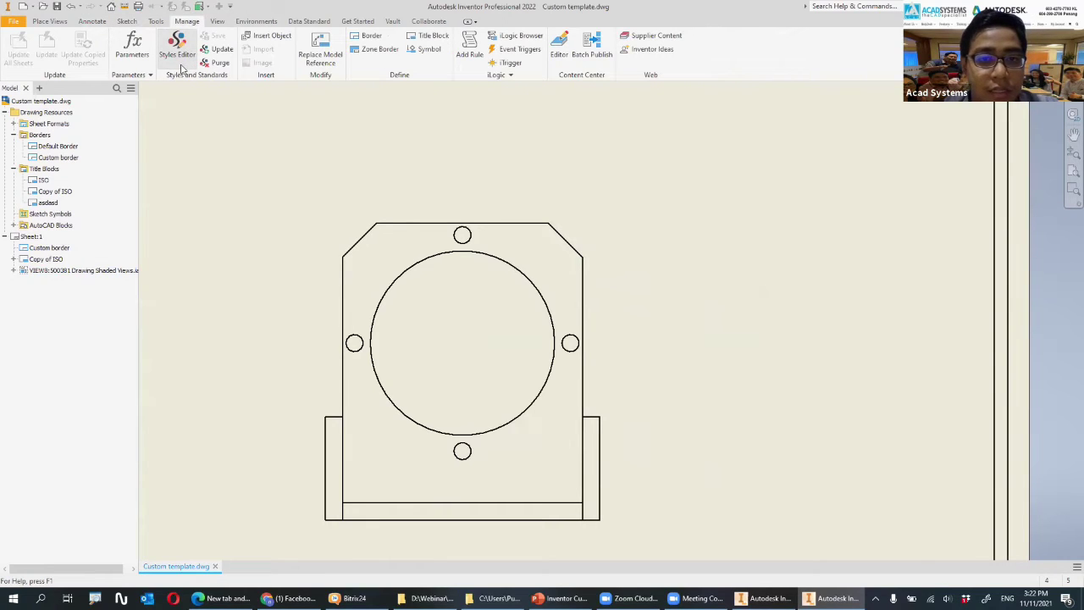
{"action": "left_click", "coordinate": [180, 65]}
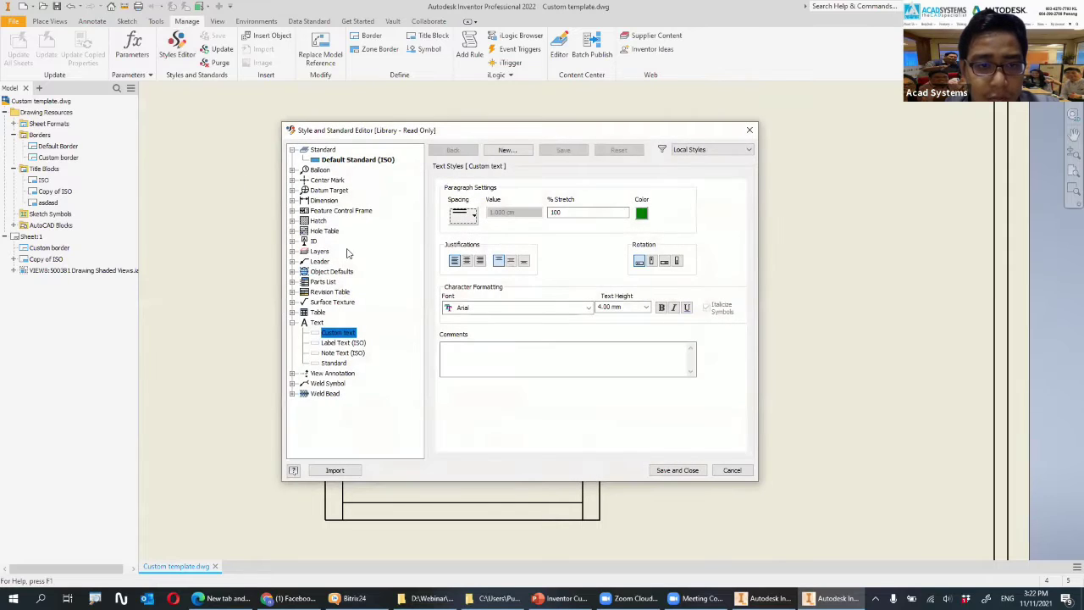
{"action": "left_click", "coordinate": [323, 201]}
{"action": "left_click", "coordinate": [292, 201]}
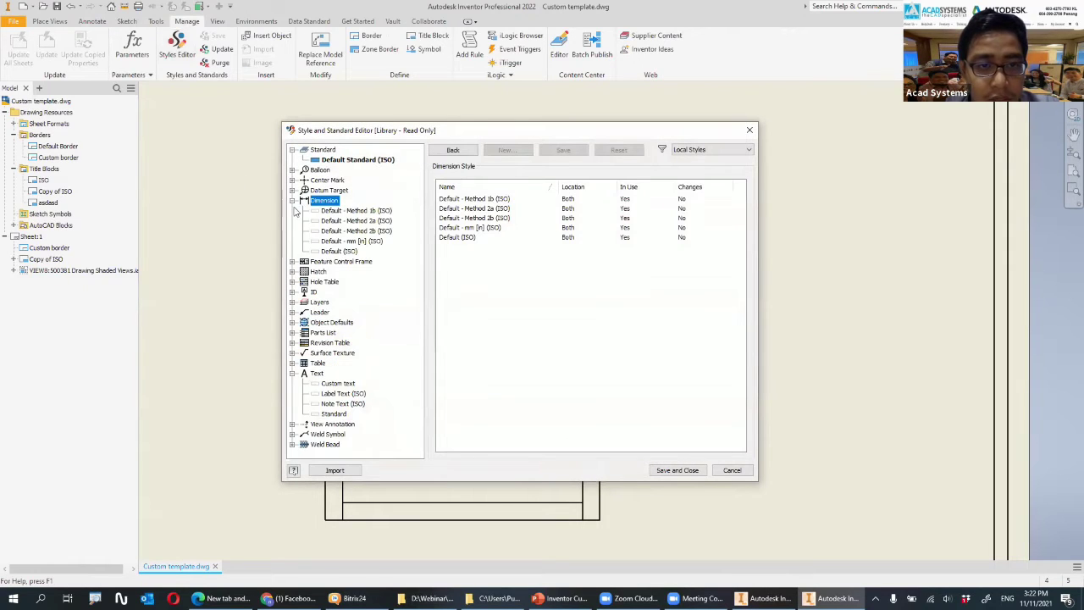
{"action": "left_click", "coordinate": [361, 235]}
{"action": "left_click", "coordinate": [363, 242]}
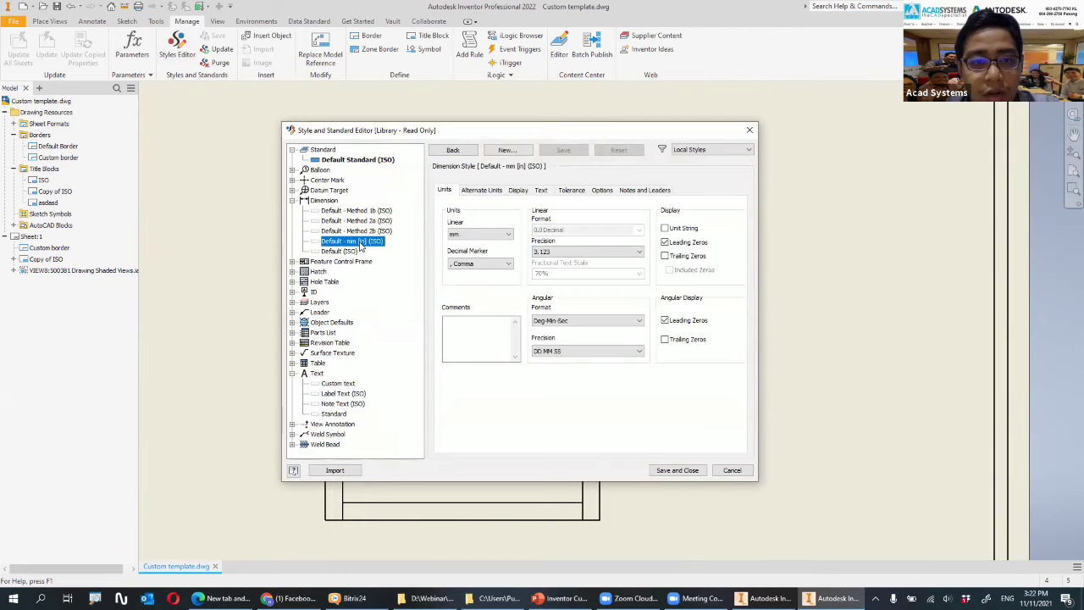
{"action": "left_click", "coordinate": [342, 252]}
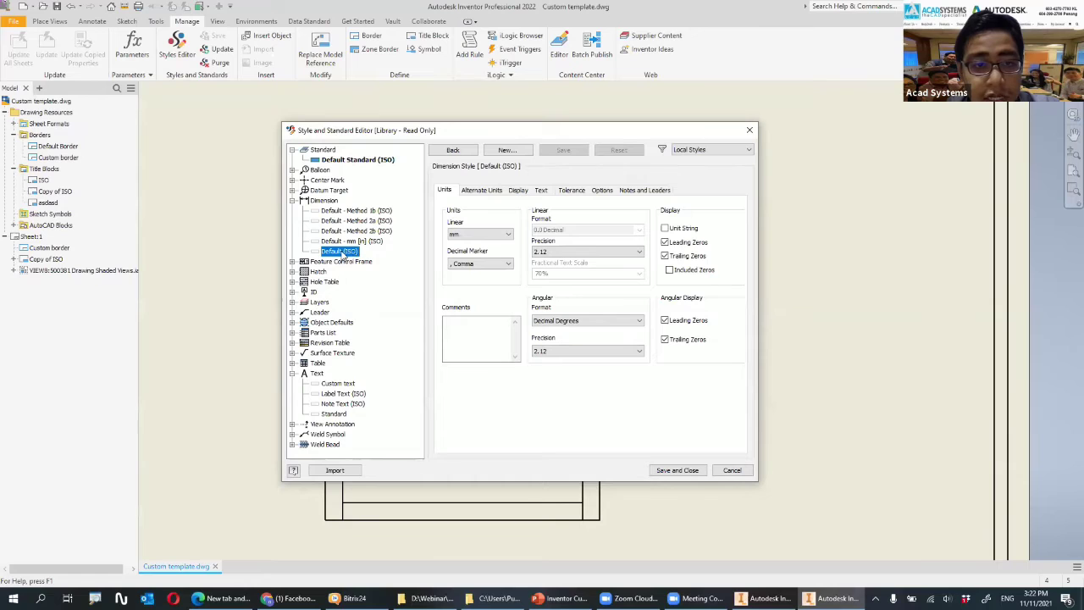
{"action": "left_click", "coordinate": [507, 150]}
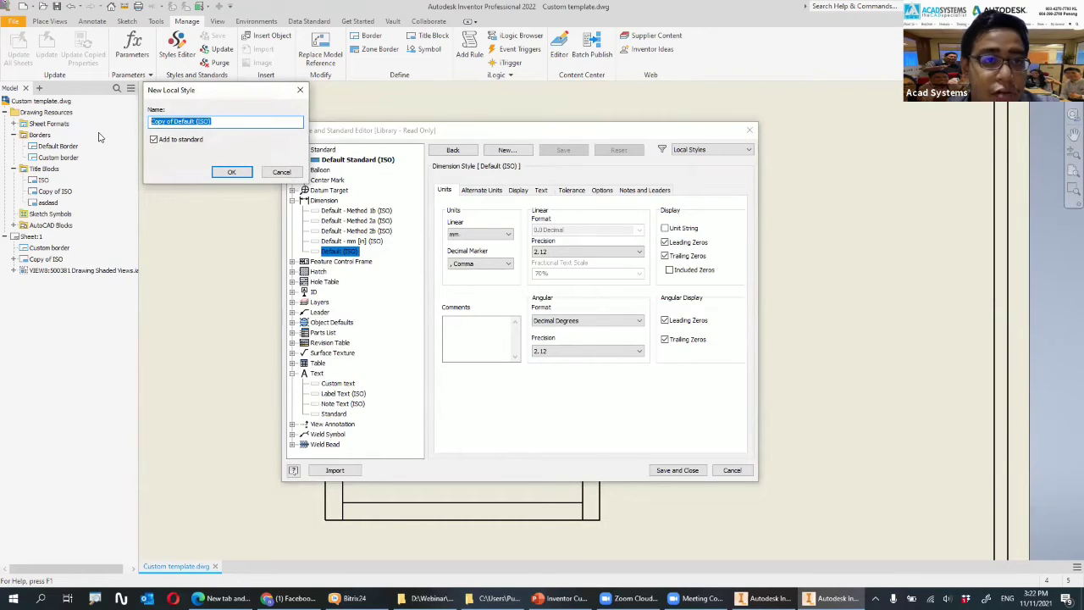
{"action": "type", "text": "c"}
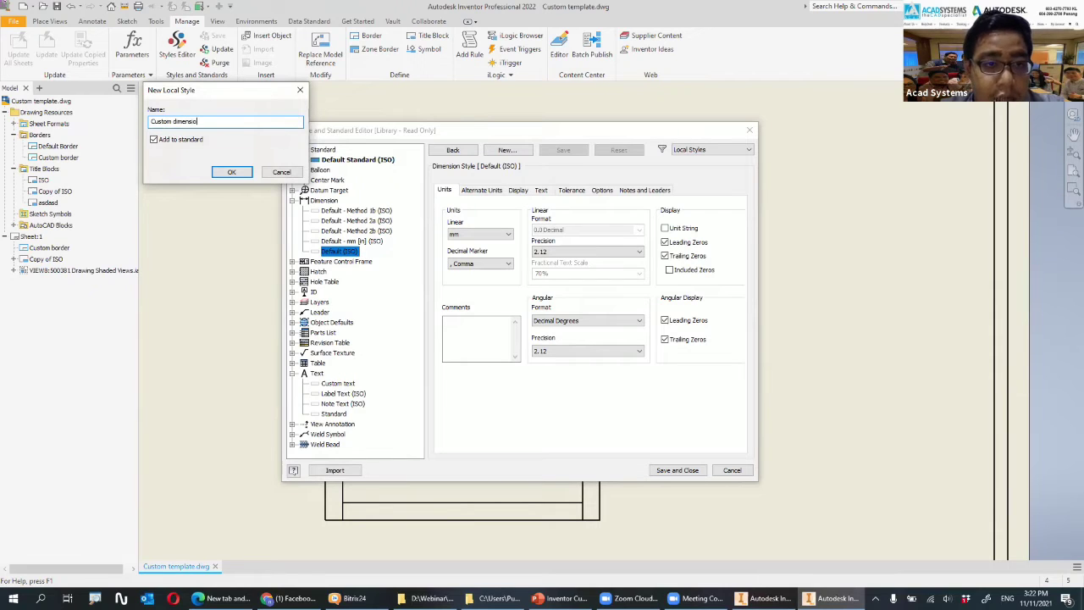
{"action": "left_click", "coordinate": [245, 173]}
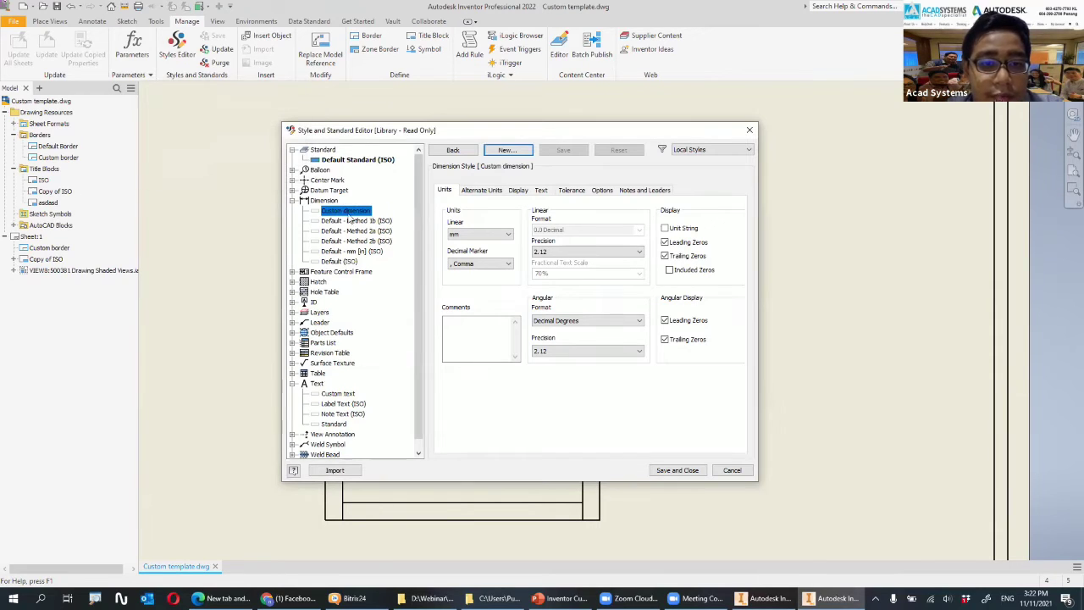
- Set the Custom dimension style's linear unit to cm and linear precision to 3.123, and change its angular precision
{"action": "left_click", "coordinate": [481, 190]}
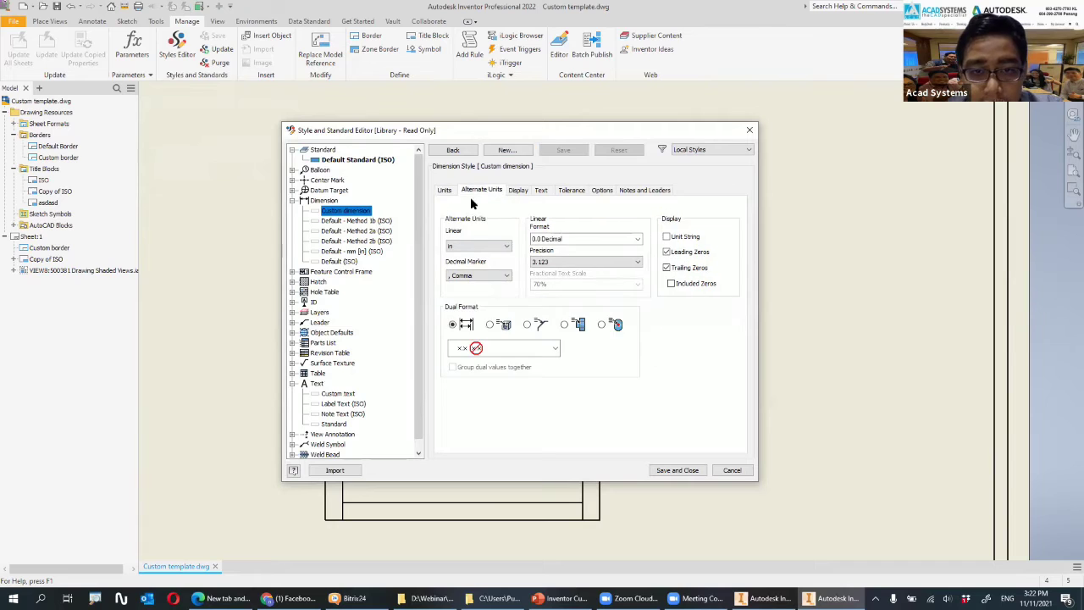
{"action": "left_click", "coordinate": [444, 190]}
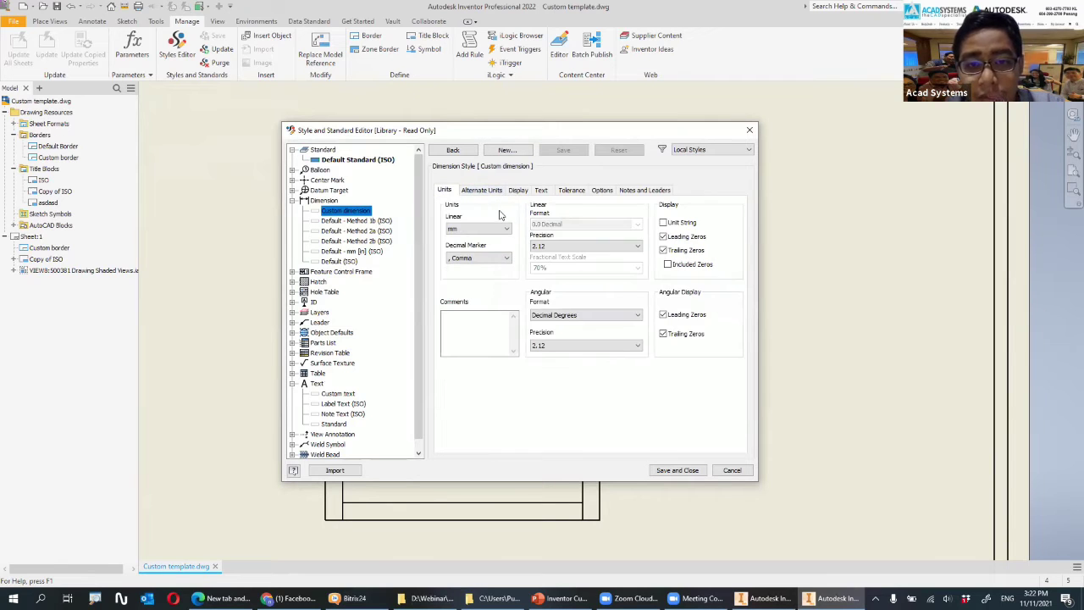
{"action": "left_click", "coordinate": [503, 229]}
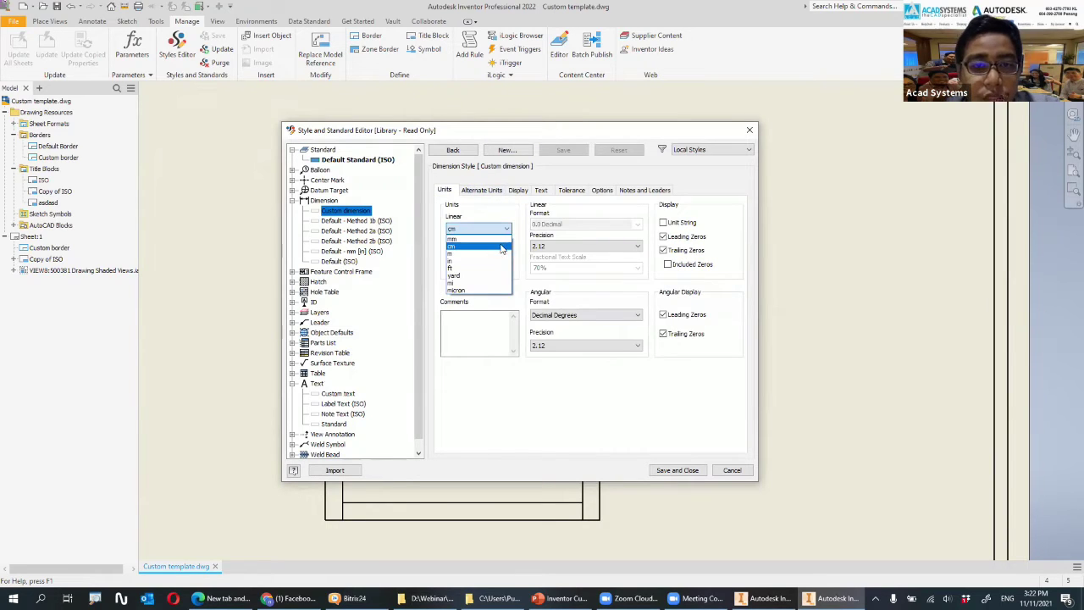
{"action": "left_click", "coordinate": [499, 248]}
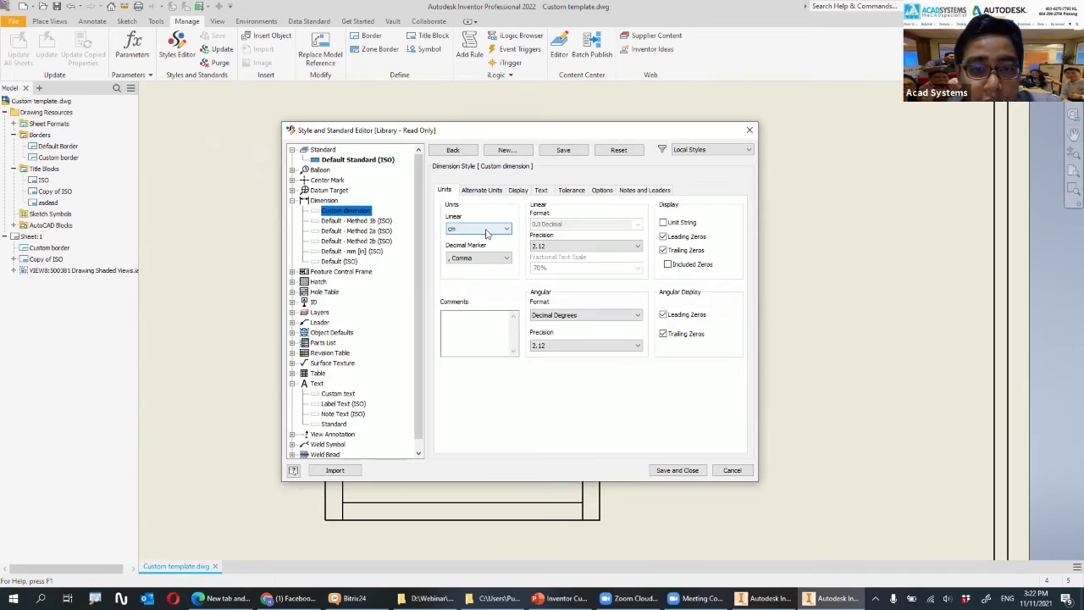
{"action": "left_click", "coordinate": [581, 247]}
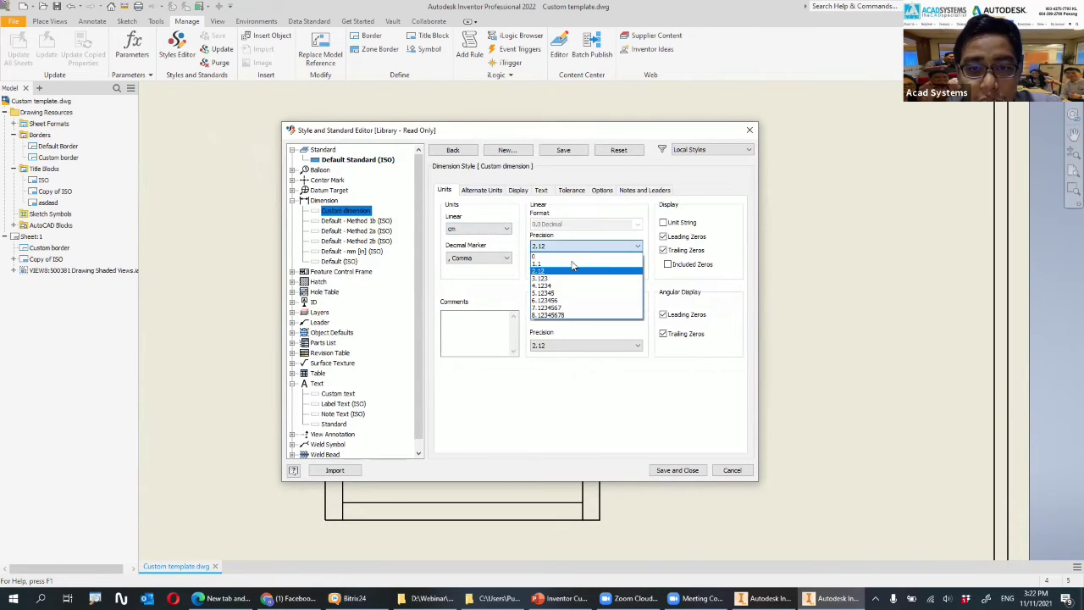
{"action": "left_click", "coordinate": [583, 281]}
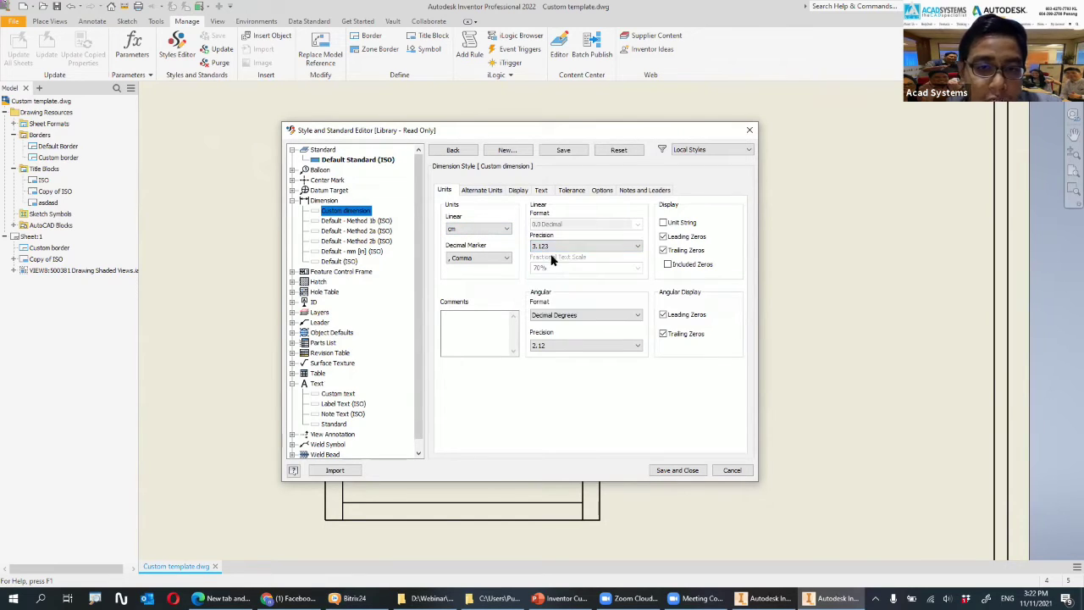
{"action": "left_click", "coordinate": [481, 190]}
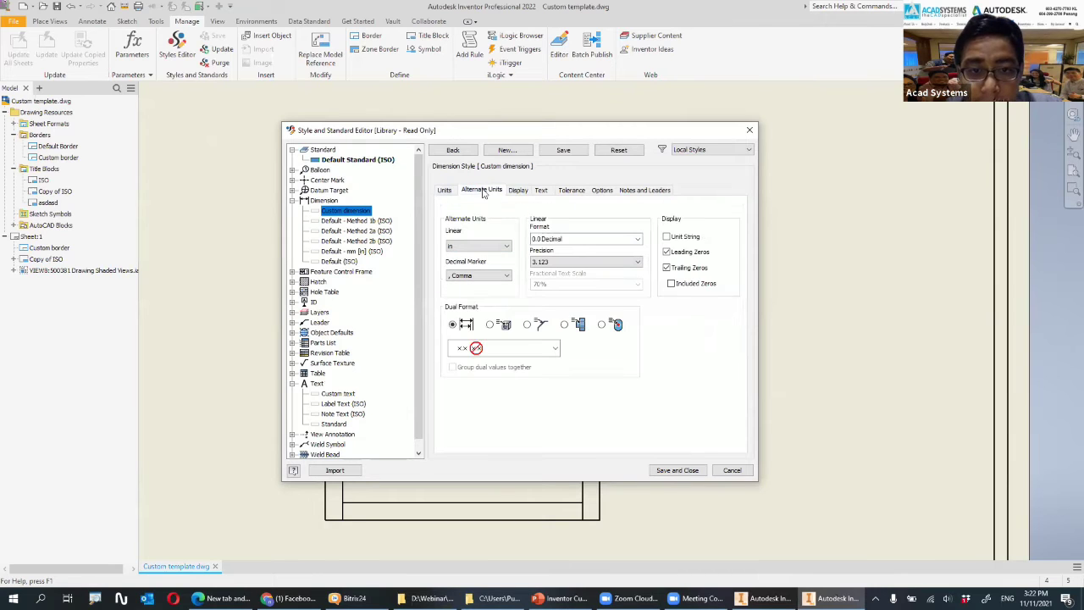
{"action": "left_click", "coordinate": [444, 190]}
{"action": "left_click", "coordinate": [583, 346]}
{"action": "left_click", "coordinate": [581, 379]}
- Set the Custom dimension style's primary text style to Custom text
{"action": "left_click", "coordinate": [481, 189]}
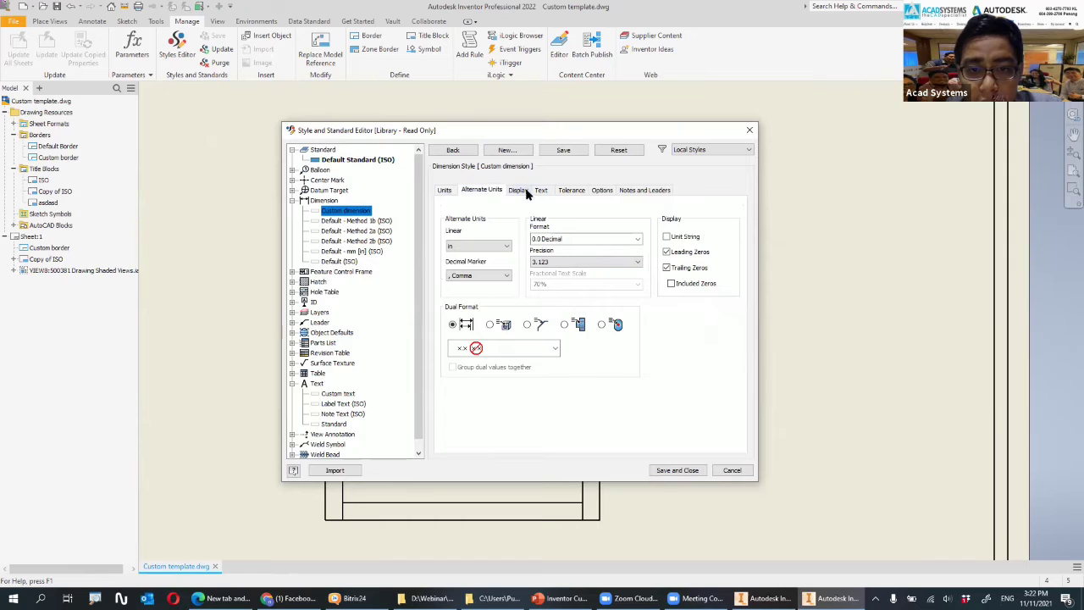
{"action": "left_click", "coordinate": [524, 190]}
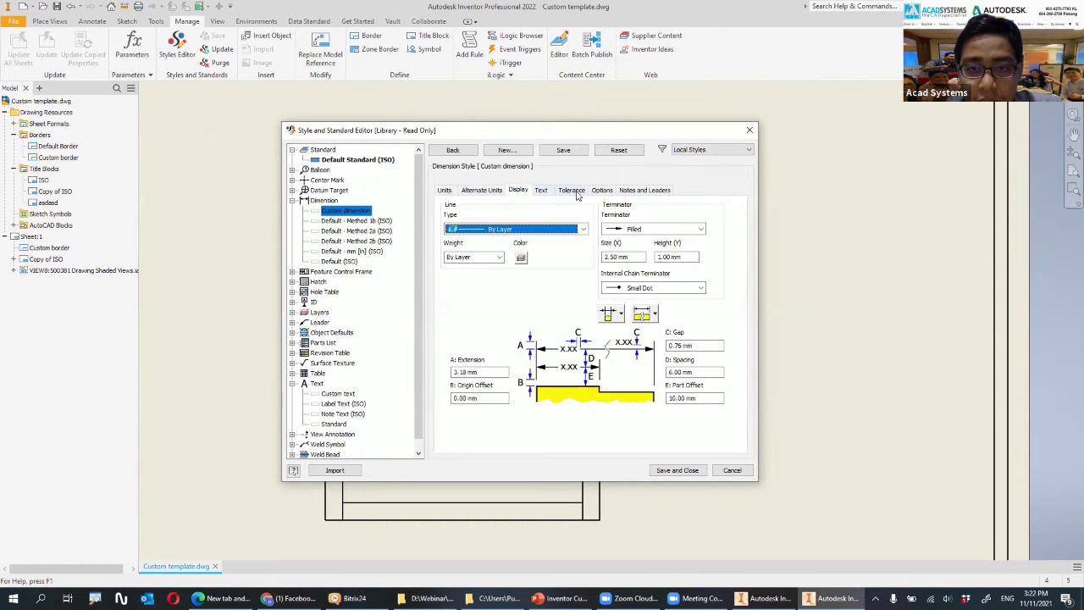
{"action": "left_click", "coordinate": [540, 192]}
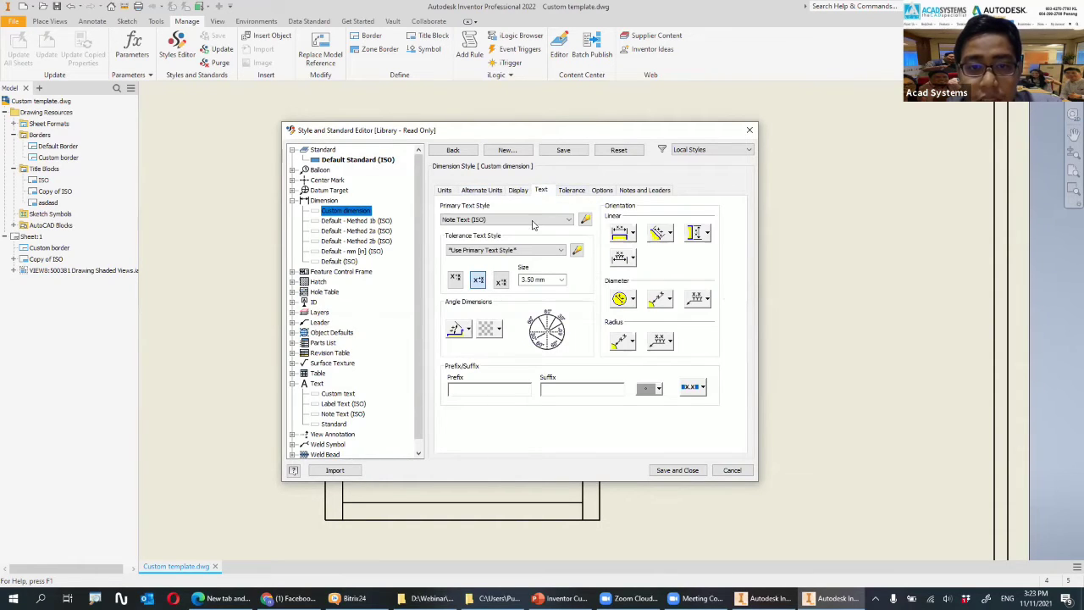
{"action": "left_click", "coordinate": [546, 219]}
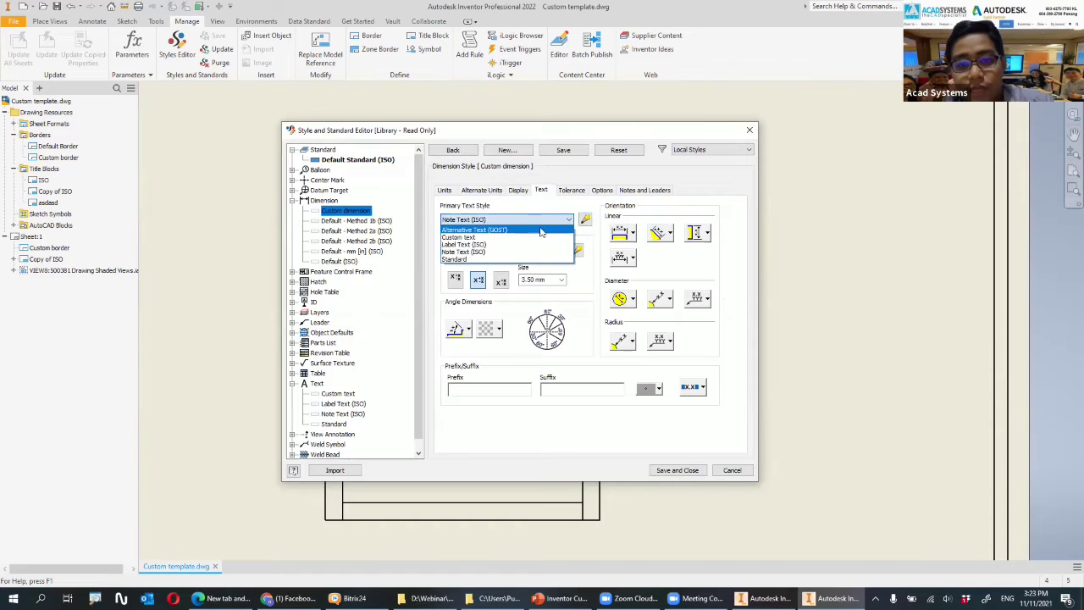
{"action": "left_click", "coordinate": [518, 237]}
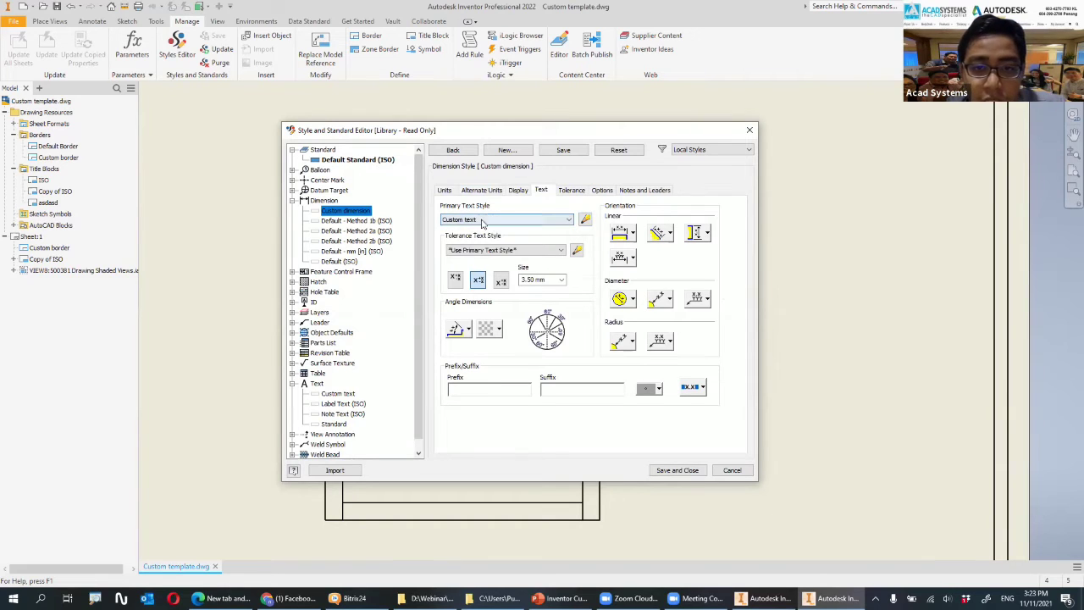
- Set the Custom dimension style's line color to red, save the style and close the Style and Standard Editor
{"action": "left_click", "coordinate": [605, 191]}
{"action": "left_click", "coordinate": [613, 193]}
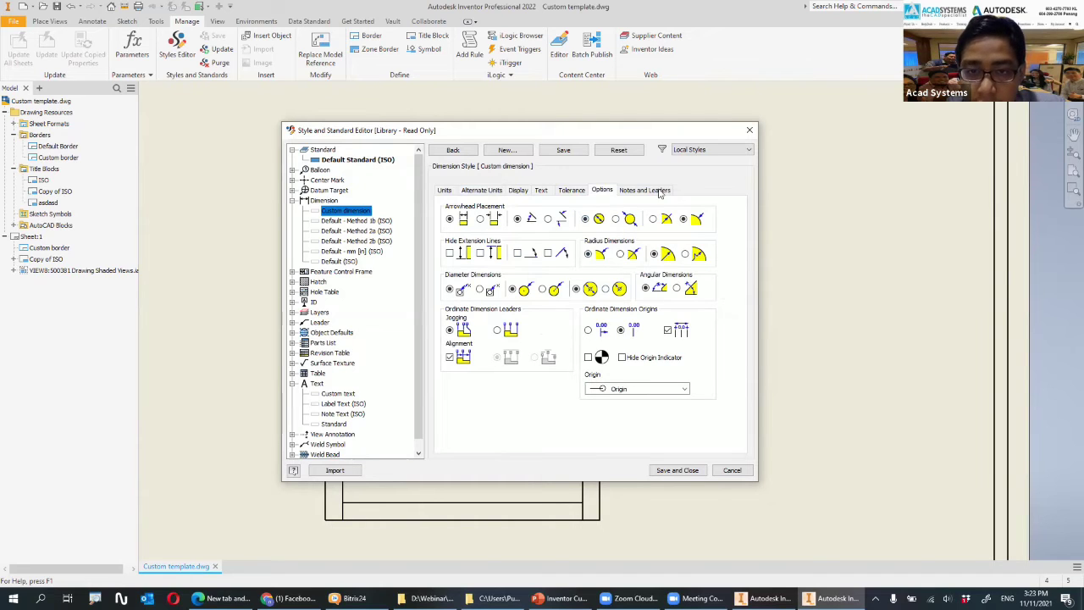
{"action": "left_click", "coordinate": [497, 190]}
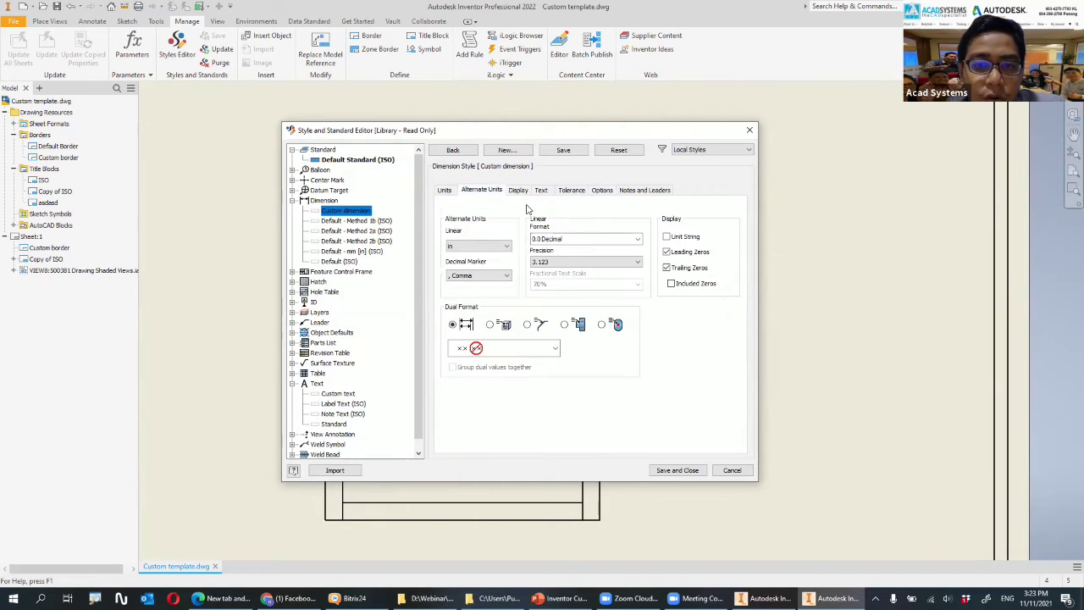
{"action": "left_click", "coordinate": [519, 192]}
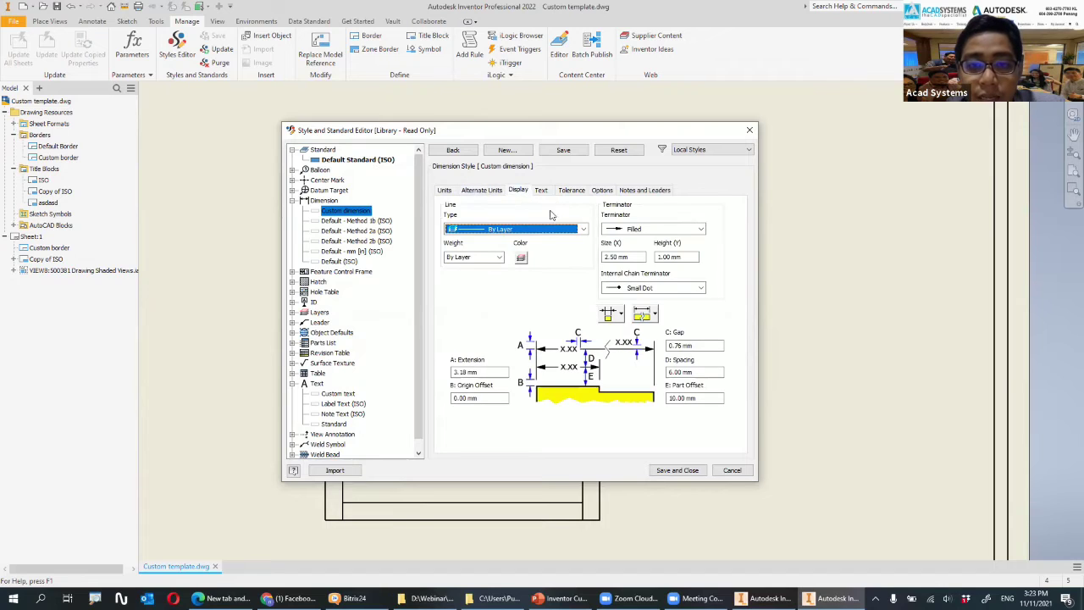
{"action": "left_click", "coordinate": [520, 257]}
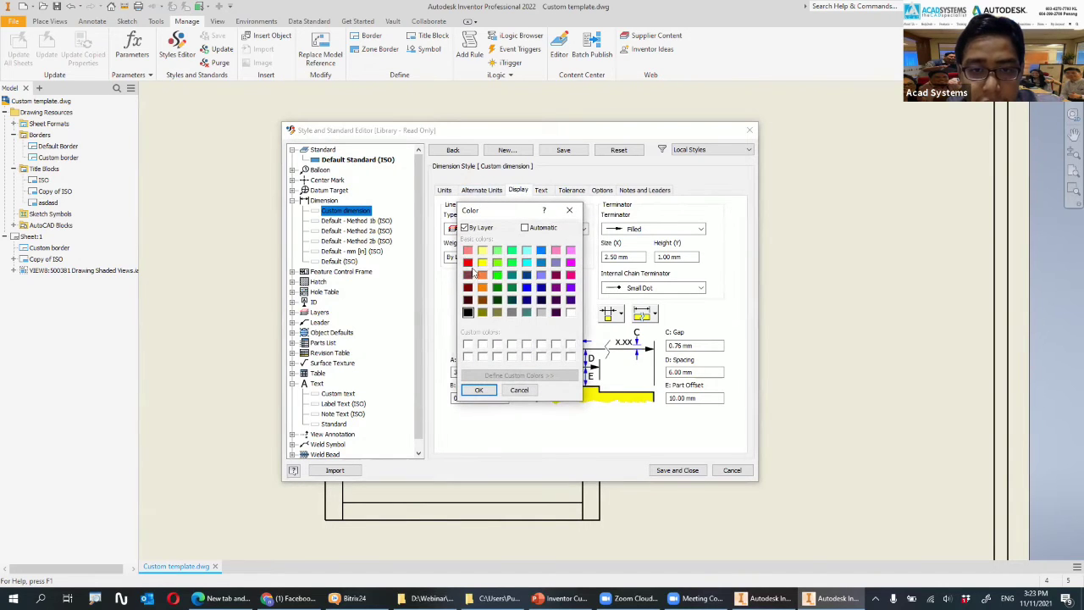
{"action": "left_click", "coordinate": [468, 262]}
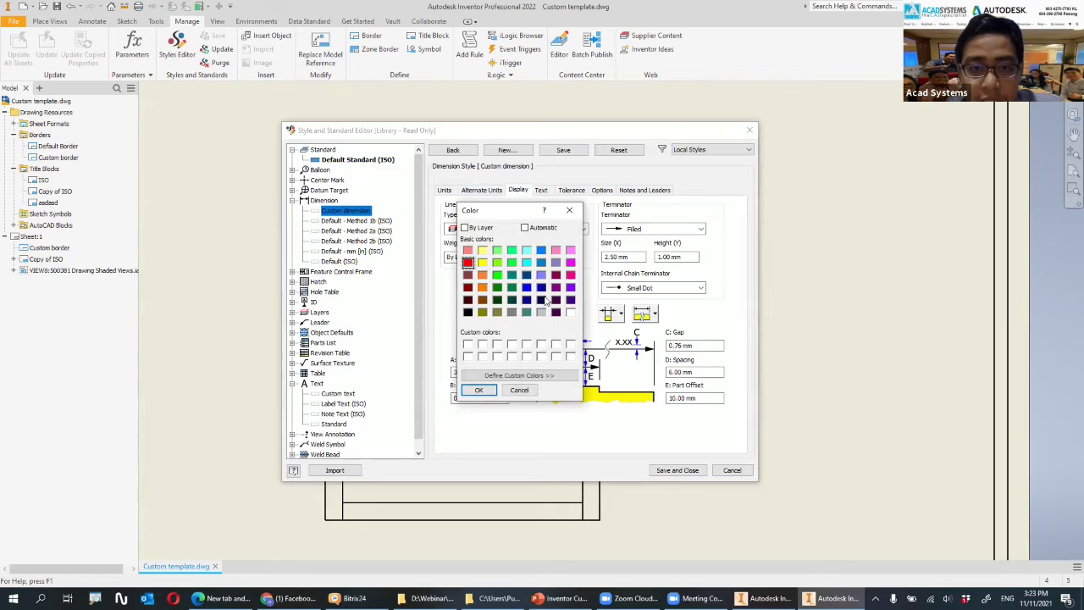
{"action": "left_click", "coordinate": [479, 391]}
{"action": "left_click", "coordinate": [567, 150]}
{"action": "left_click", "coordinate": [683, 470]}
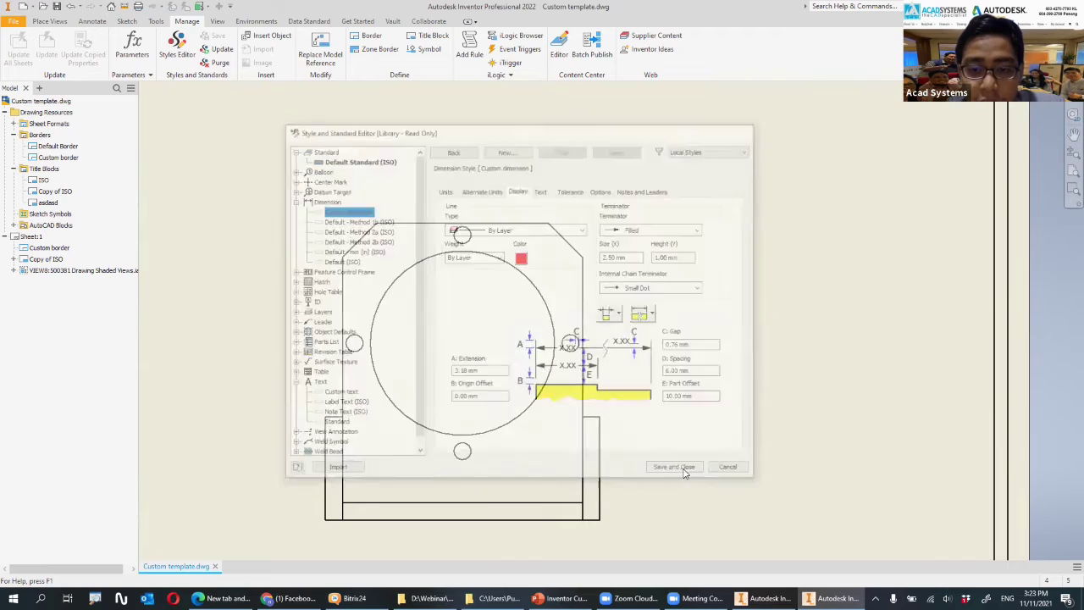
- Dimension the height of the plate's right vertical edge in the view using the Custom dimension style
{"action": "left_click", "coordinate": [93, 21]}
{"action": "left_click", "coordinate": [28, 46]}
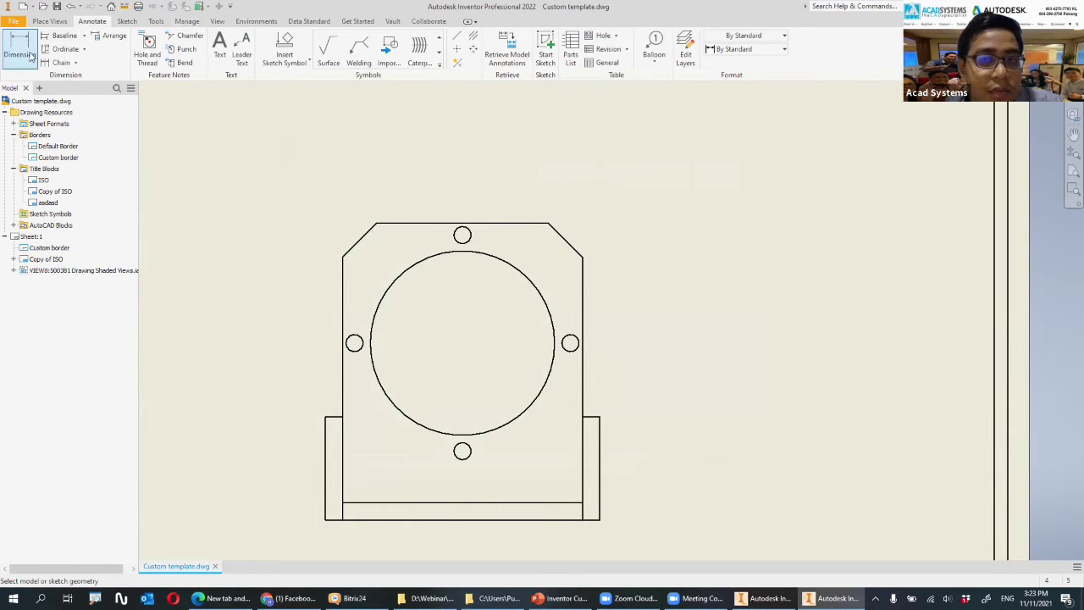
{"action": "left_click", "coordinate": [766, 53]}
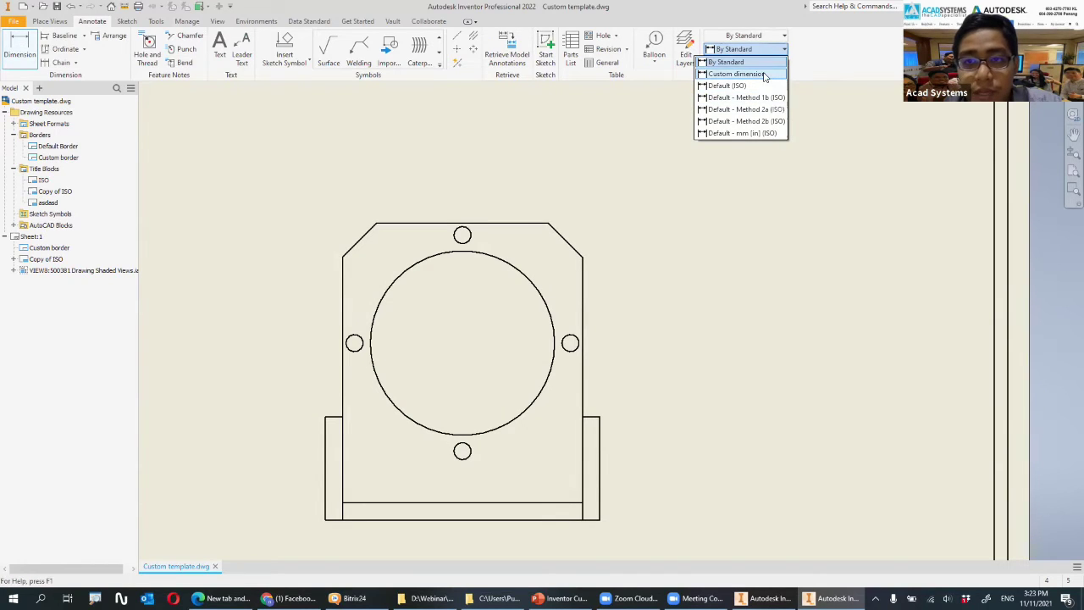
{"action": "left_click", "coordinate": [758, 75]}
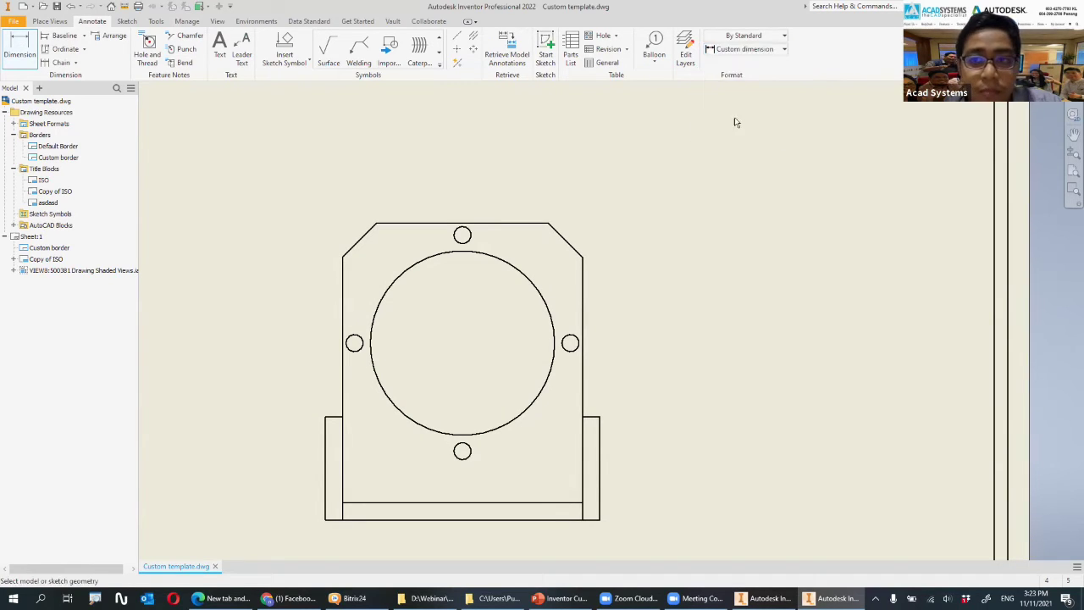
{"action": "left_click", "coordinate": [582, 272]}
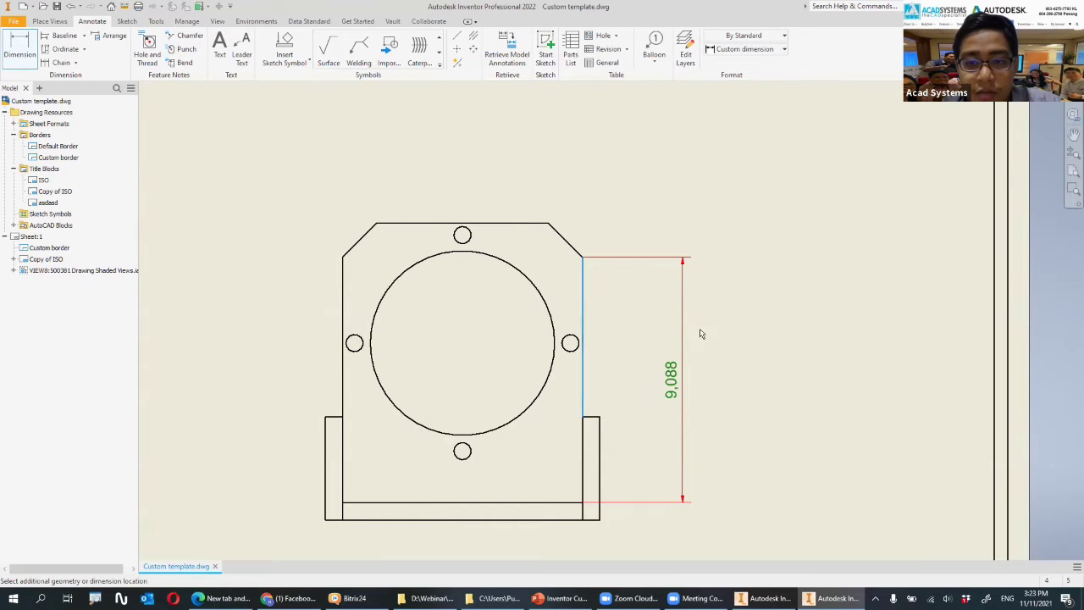
{"action": "left_click", "coordinate": [689, 322]}
{"action": "left_click", "coordinate": [392, 285]}
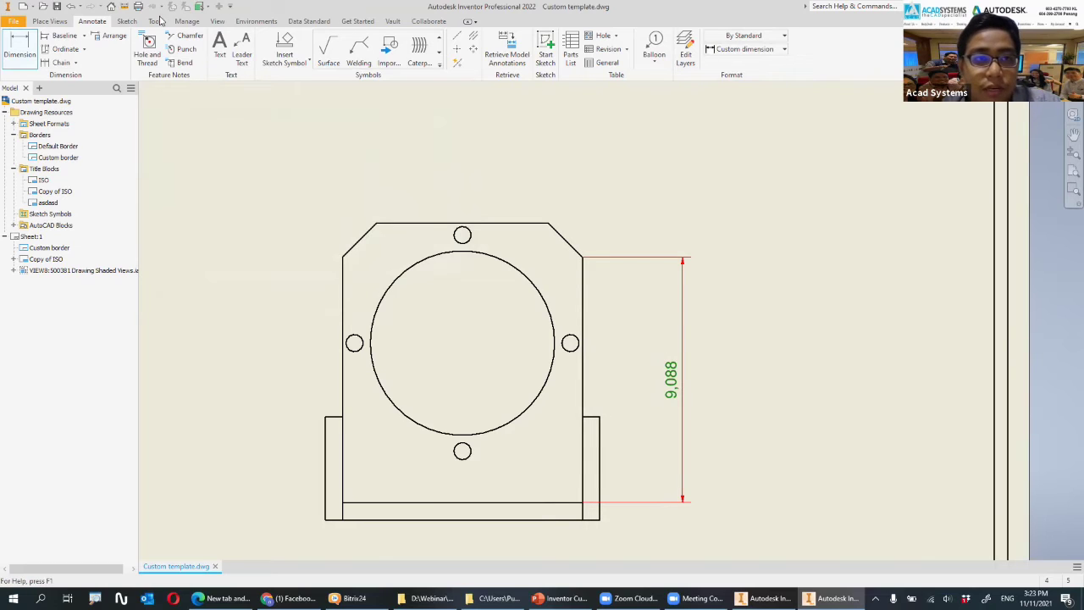
- Dimension the plate's top horizontal edge above the view and the width of the narrow flange at its lower left
{"action": "left_click", "coordinate": [187, 21]}
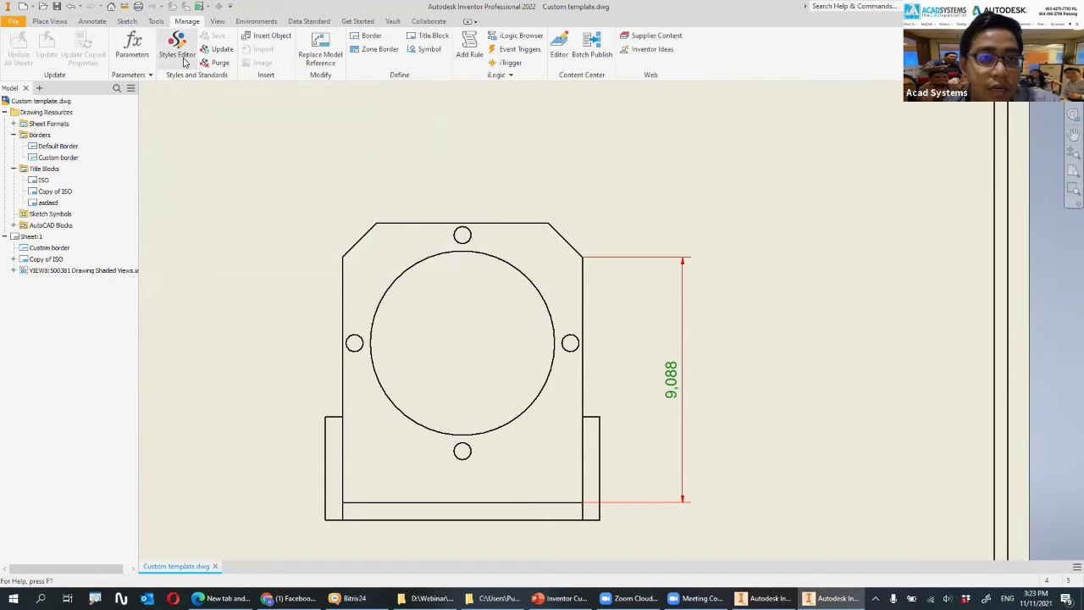
{"action": "left_click", "coordinate": [415, 224]}
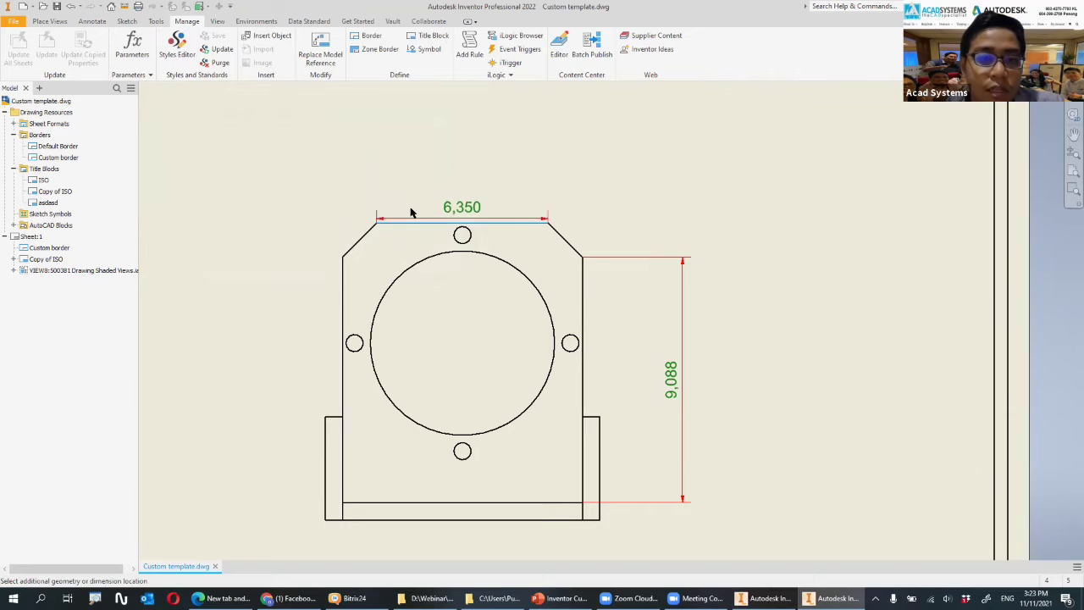
{"action": "left_click", "coordinate": [506, 190]}
{"action": "left_click", "coordinate": [394, 283]}
{"action": "left_click", "coordinate": [325, 416]}
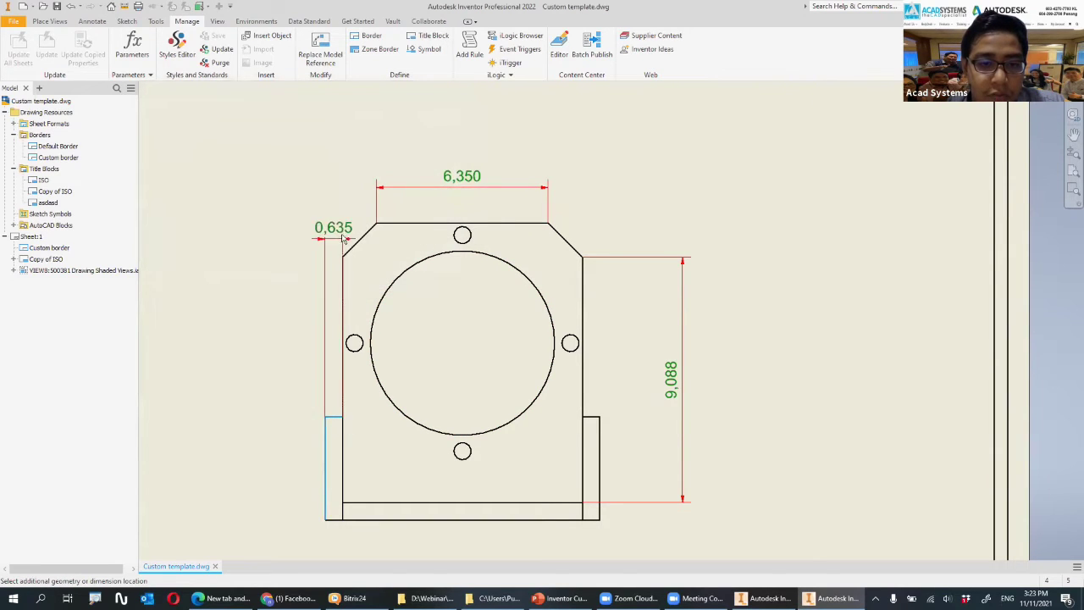
- Place the narrow side flange's horizontal thickness dimension above the front view and accept it
{"action": "left_click", "coordinate": [373, 271]}
{"action": "left_click", "coordinate": [395, 286]}
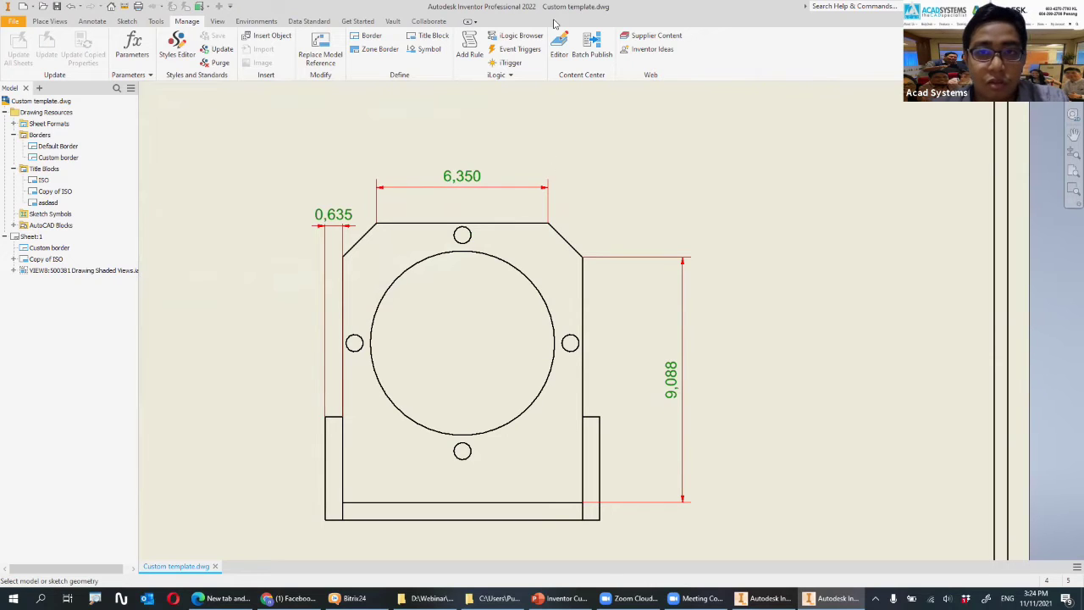
- Save Custom template.dwg and close it
{"action": "left_click", "coordinate": [57, 6]}
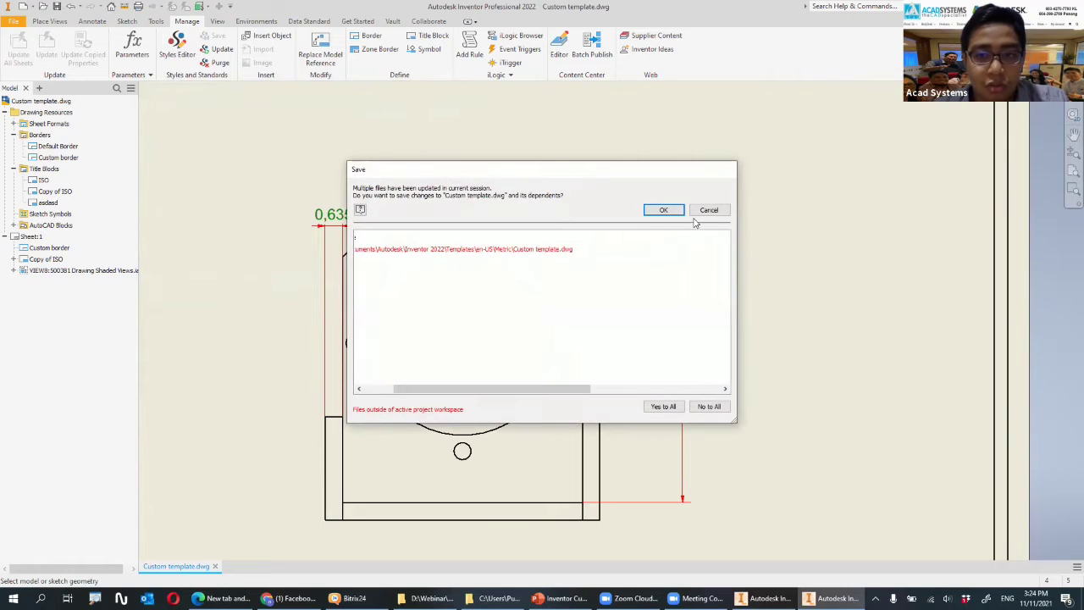
{"action": "left_click", "coordinate": [664, 209]}
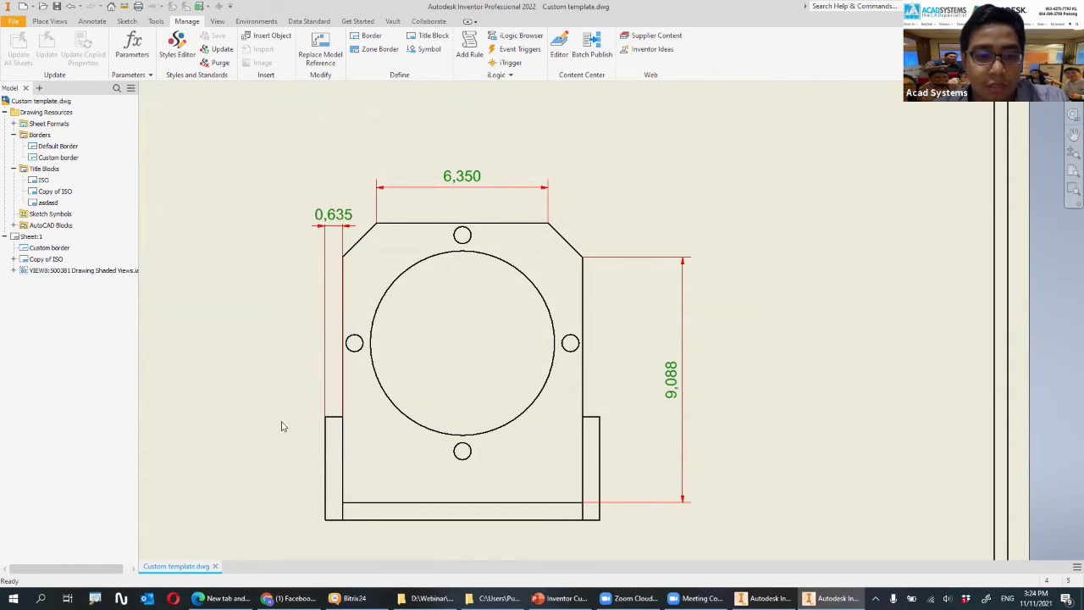
{"action": "left_click", "coordinate": [214, 565]}
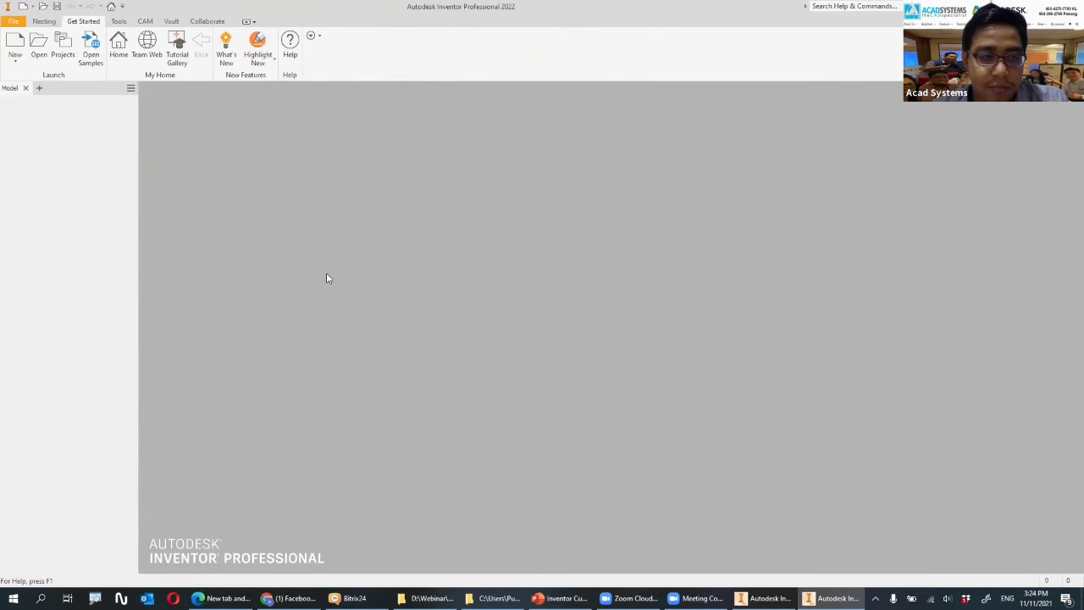
{"action": "left_click", "coordinate": [15, 42]}
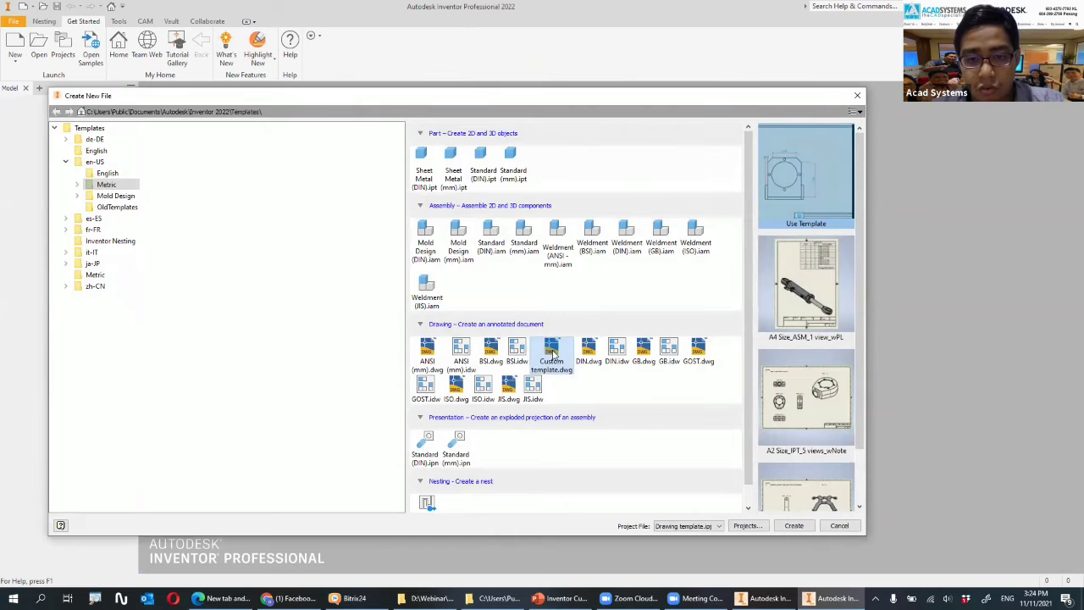
{"action": "left_click", "coordinate": [795, 525]}
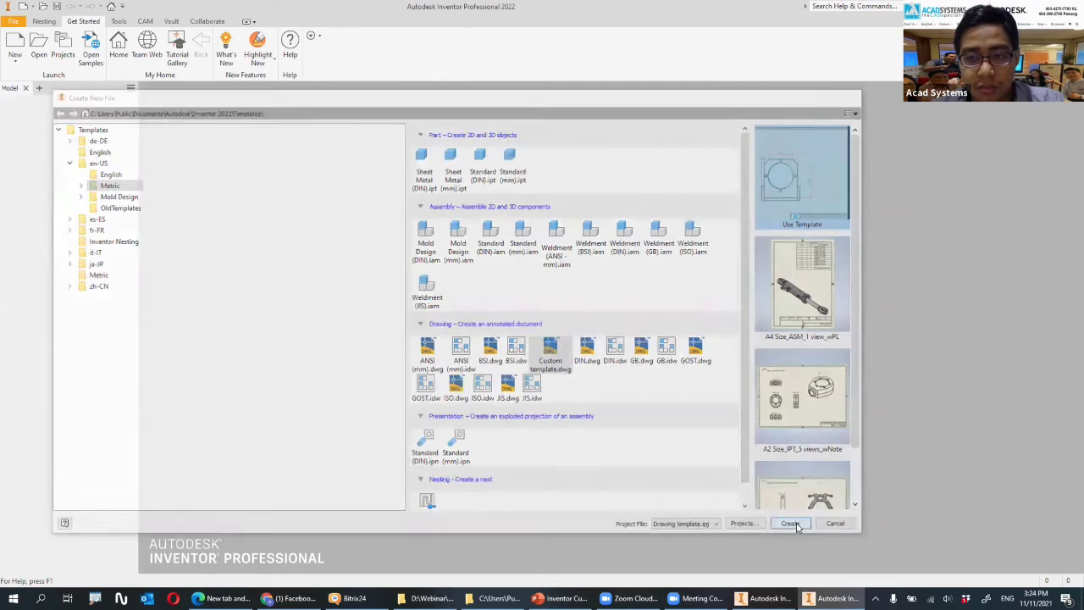
{"action": "left_click", "coordinate": [251, 137]}
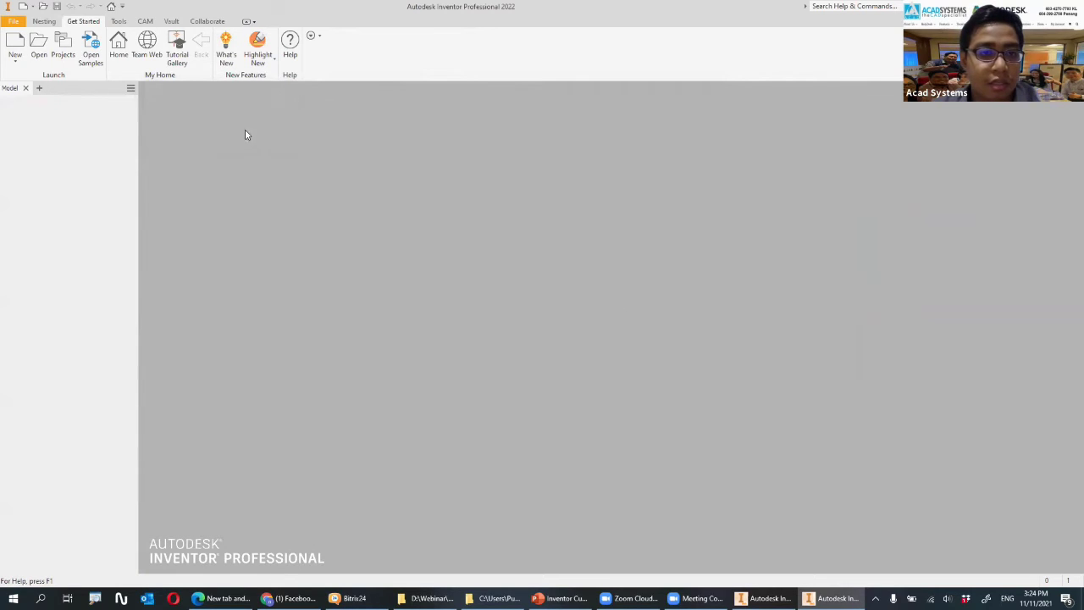
- Create a new drawing from the metric Custom template.dwg without selecting a component, accepting the style library definitions
{"action": "left_click", "coordinate": [15, 45]}
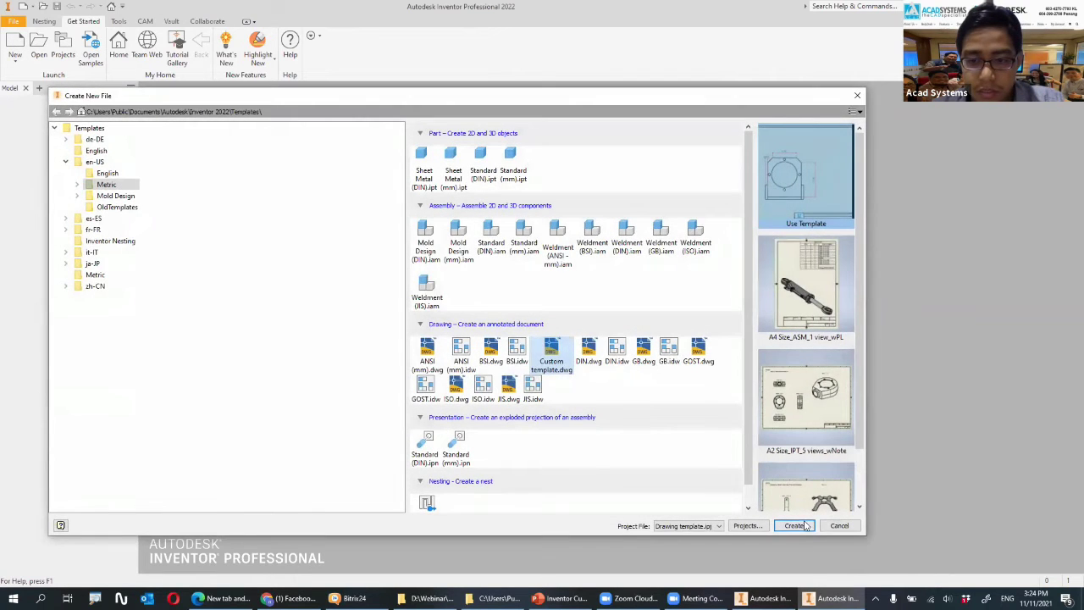
{"action": "left_click", "coordinate": [794, 525]}
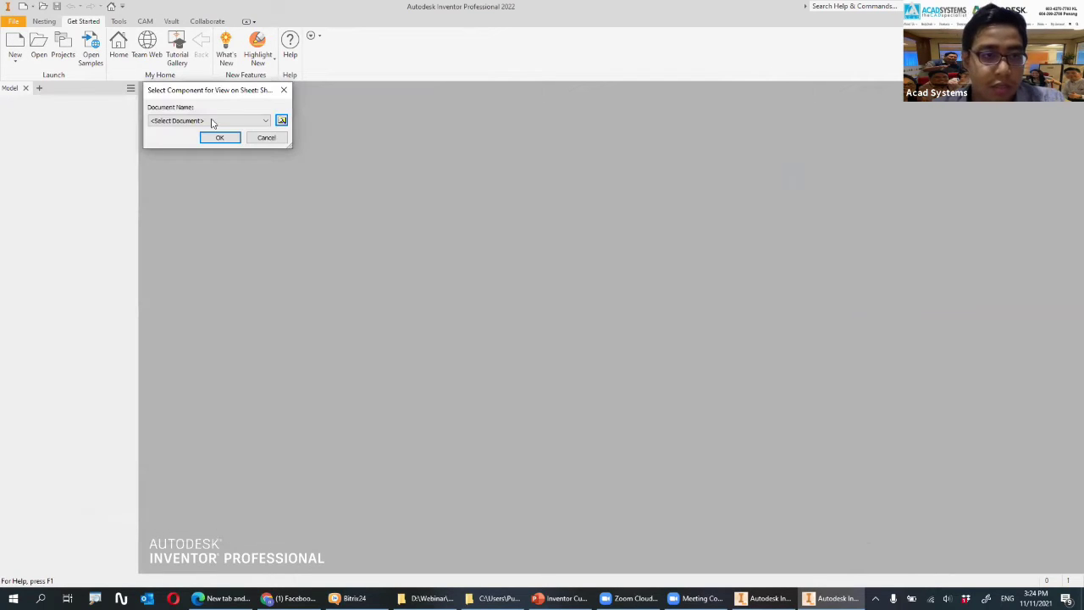
{"action": "left_click", "coordinate": [219, 137]}
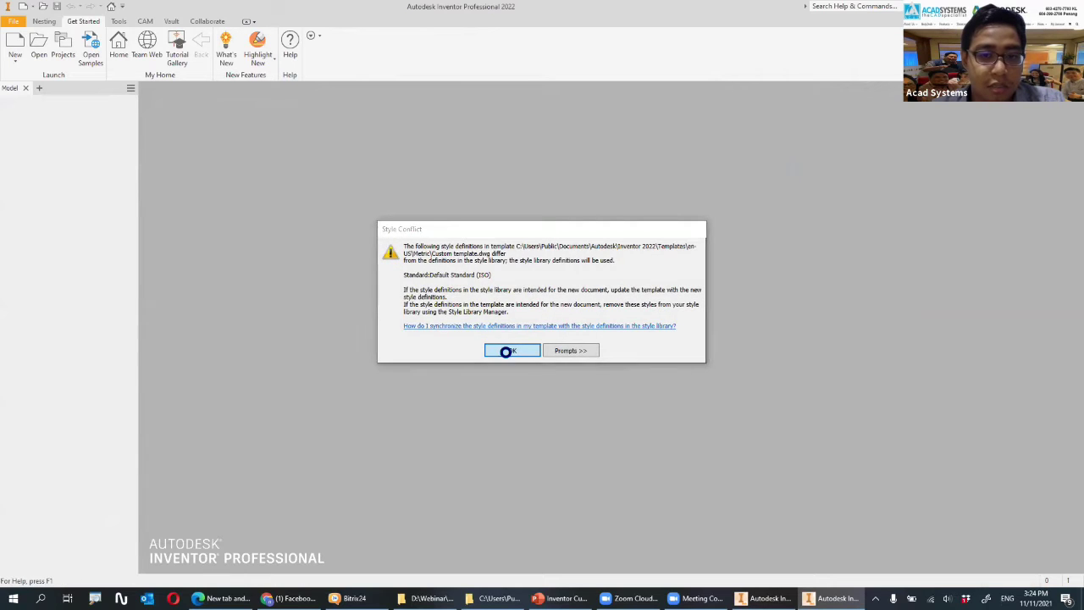
{"action": "left_click", "coordinate": [505, 350]}
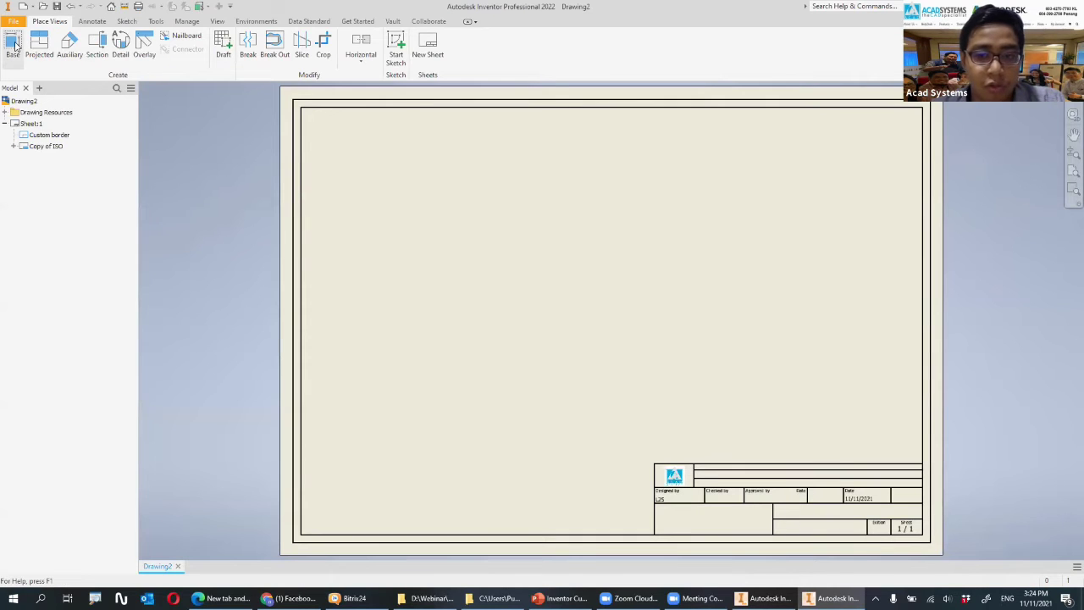
- Place a base view of the ADSK-011733 Drawing Automation Template creation part on the sheet at 1:1 scale
{"action": "left_click", "coordinate": [354, 138]}
{"action": "left_click", "coordinate": [537, 269]}
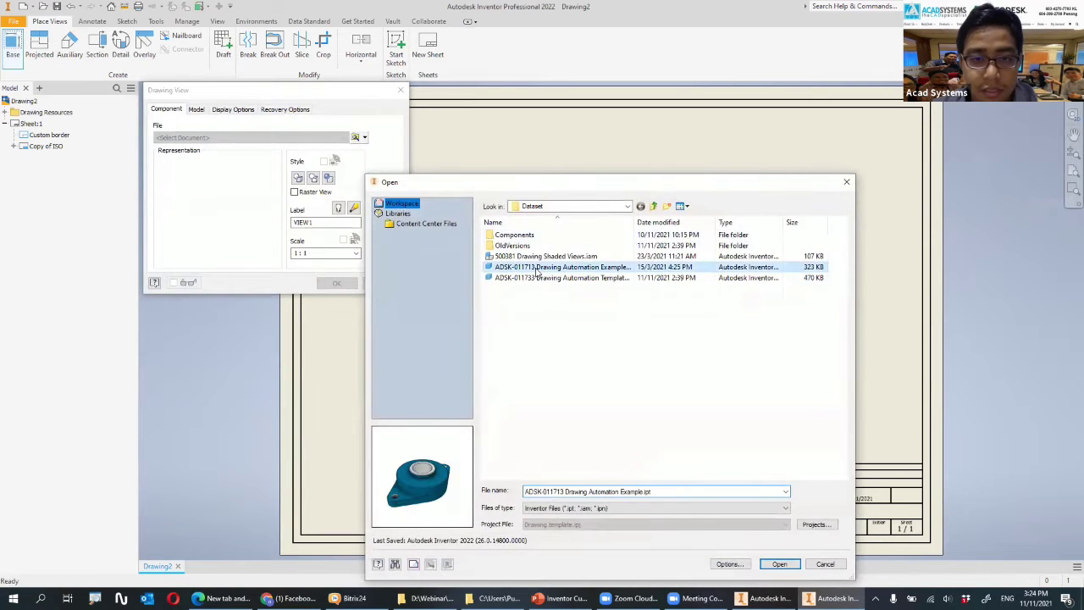
{"action": "left_click", "coordinate": [600, 279]}
{"action": "left_click", "coordinate": [778, 563]}
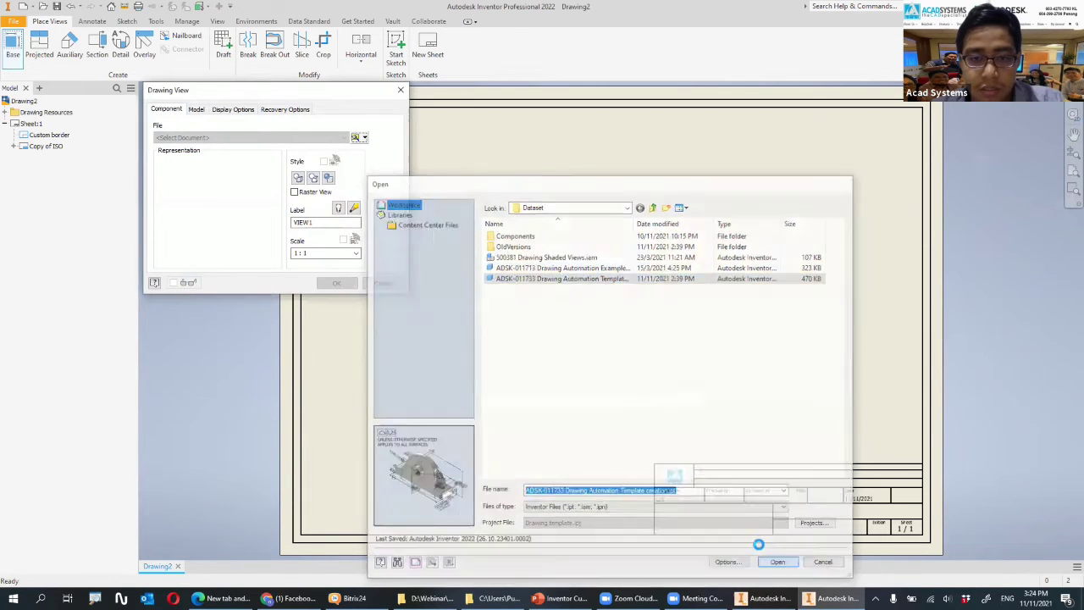
{"action": "left_click", "coordinate": [332, 283]}
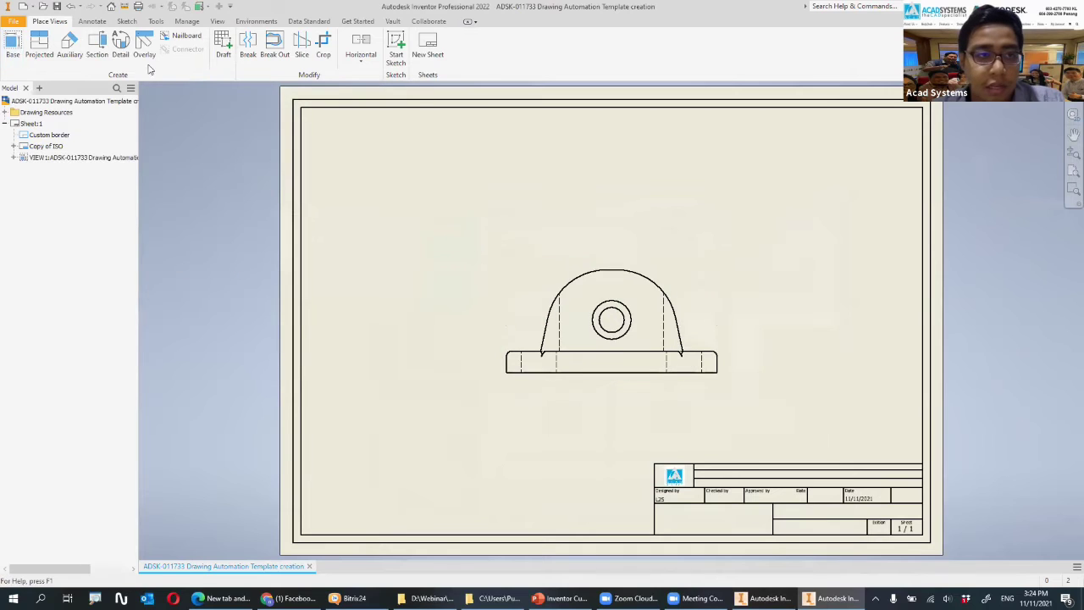
- Place a trial dimension on the base view's upper-left arc in the By Standard style and delete it
{"action": "left_click", "coordinate": [85, 24]}
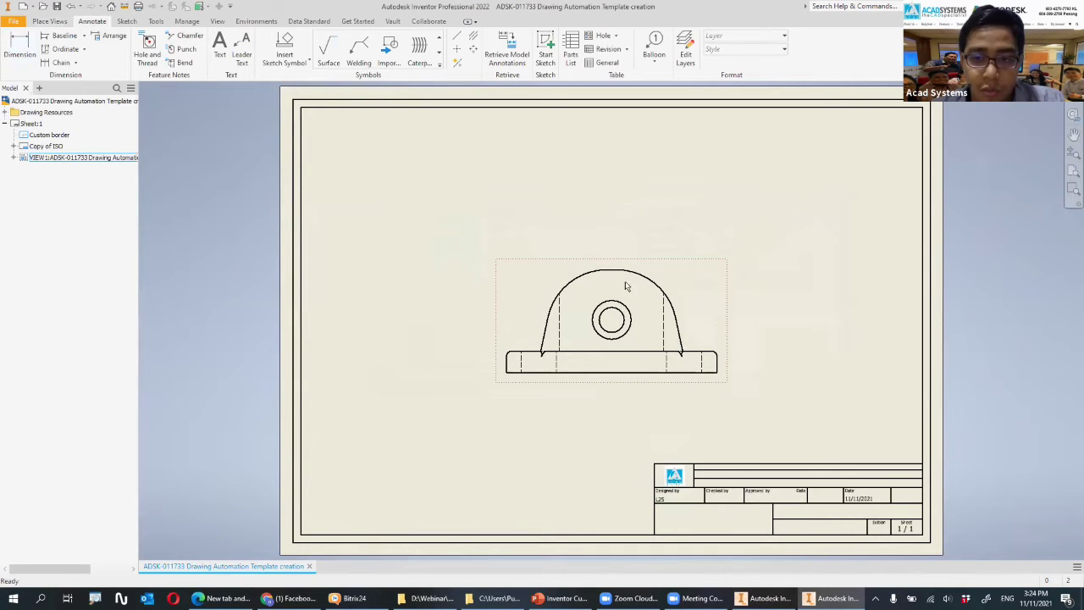
{"action": "left_click", "coordinate": [19, 46]}
{"action": "left_click", "coordinate": [564, 285]}
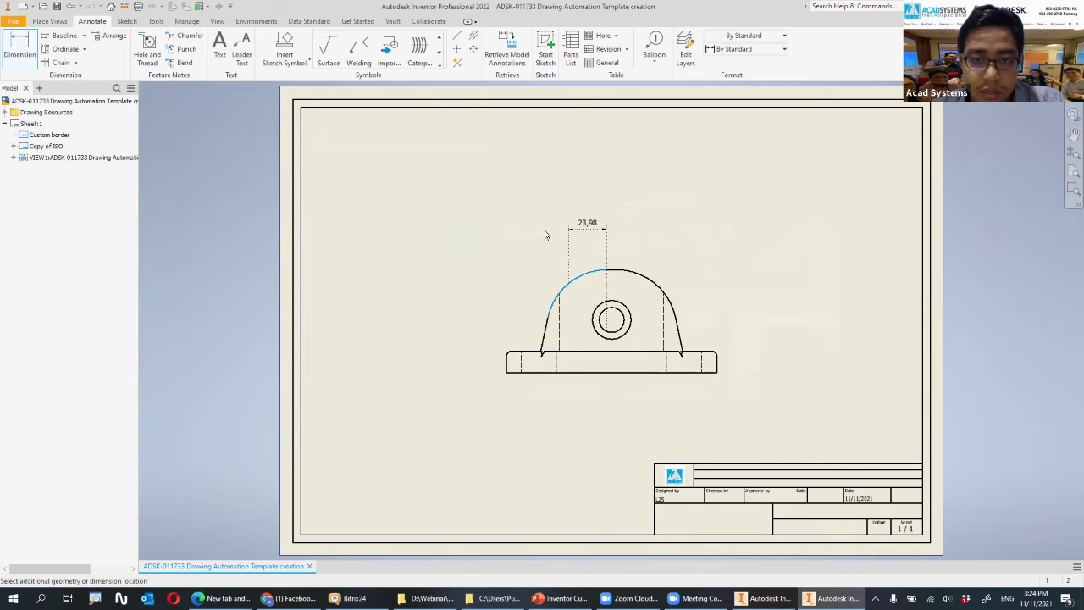
{"action": "left_click", "coordinate": [616, 244]}
{"action": "key", "text": "Return"}
{"action": "left_click_drag", "start_coordinate": [625, 232], "coordinate": [519, 200]}
{"action": "key", "text": "Delete"}
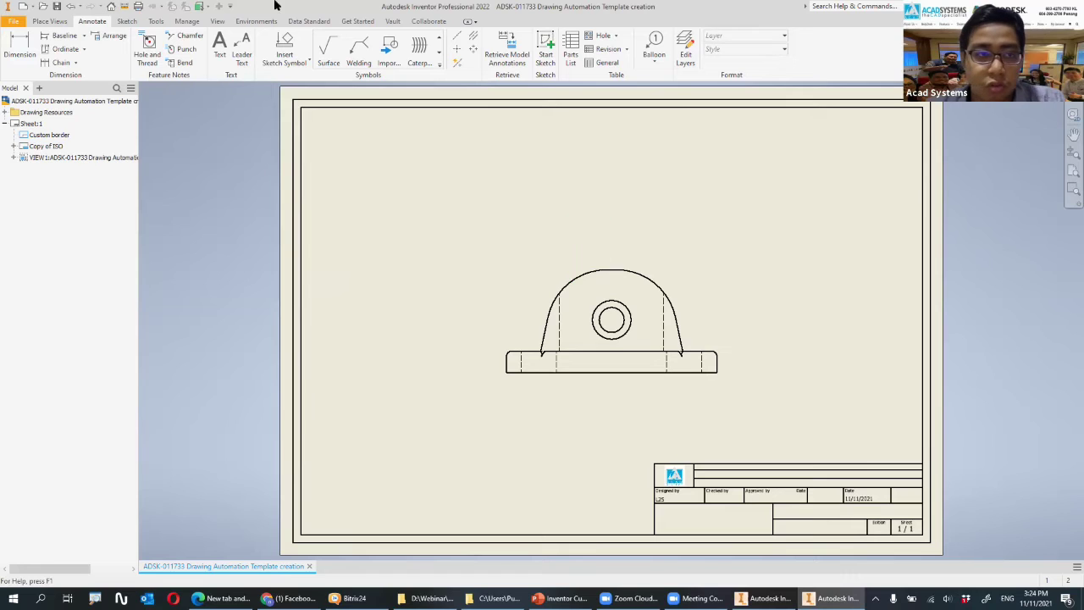
- Dimension the overall width of the part's base below the view using the Custom dimension style
{"action": "key", "text": "d"}
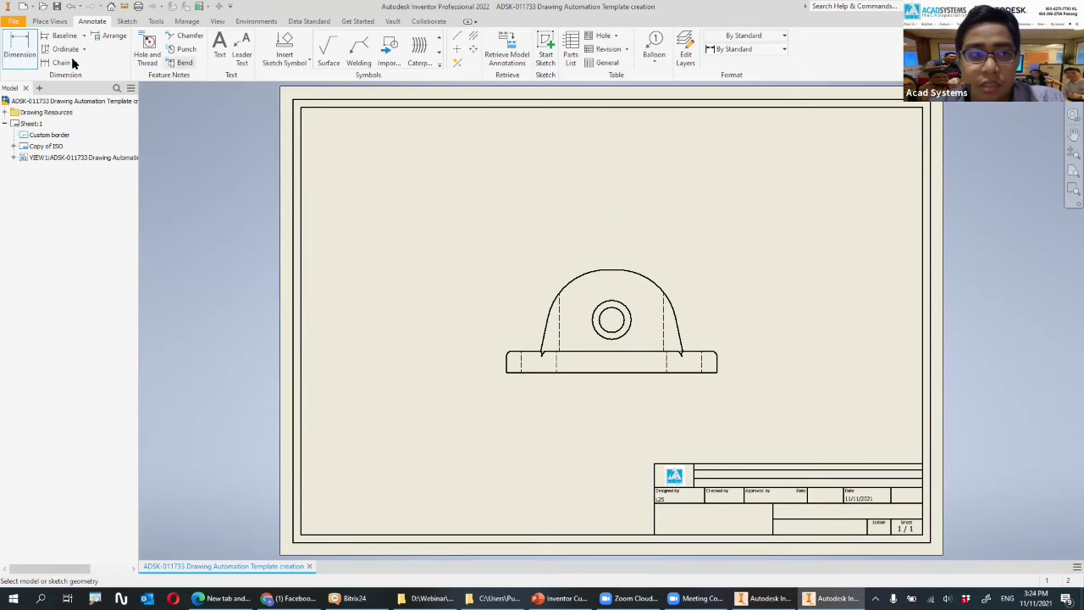
{"action": "left_click", "coordinate": [771, 51]}
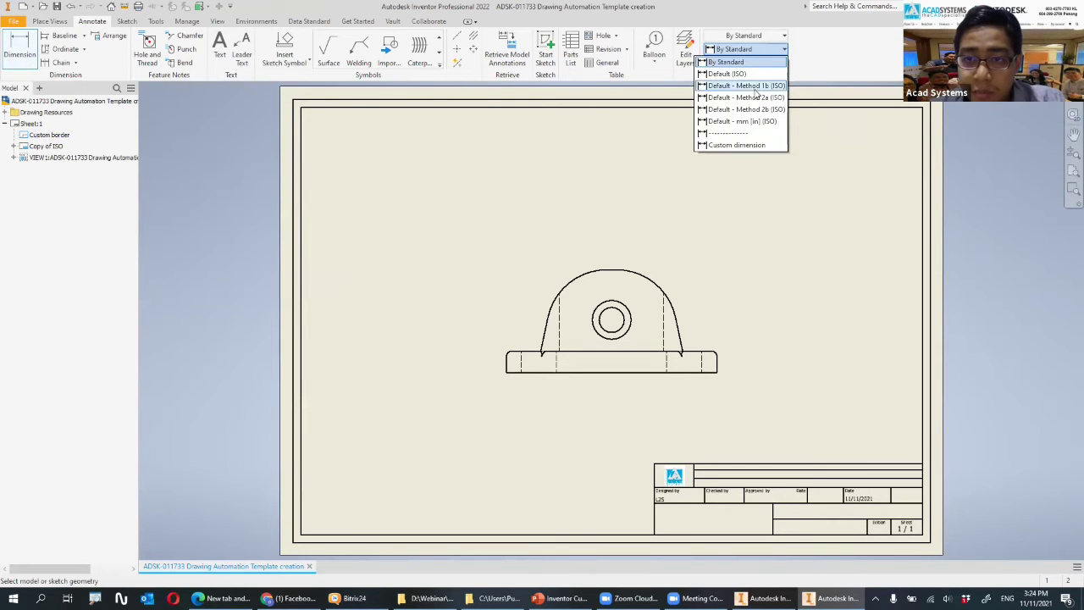
{"action": "left_click", "coordinate": [733, 145]}
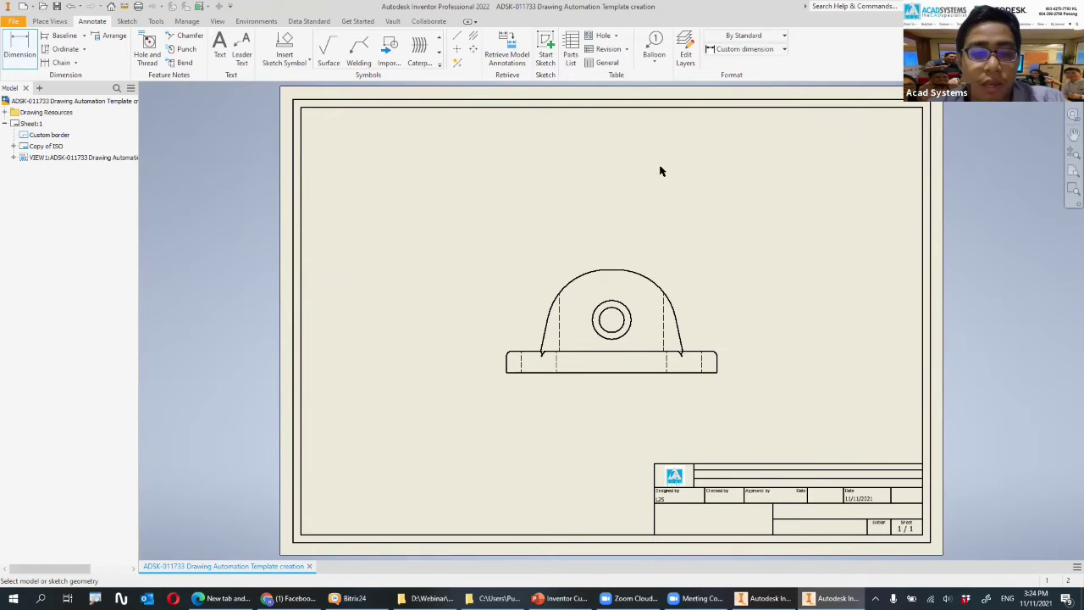
{"action": "left_click", "coordinate": [506, 374]}
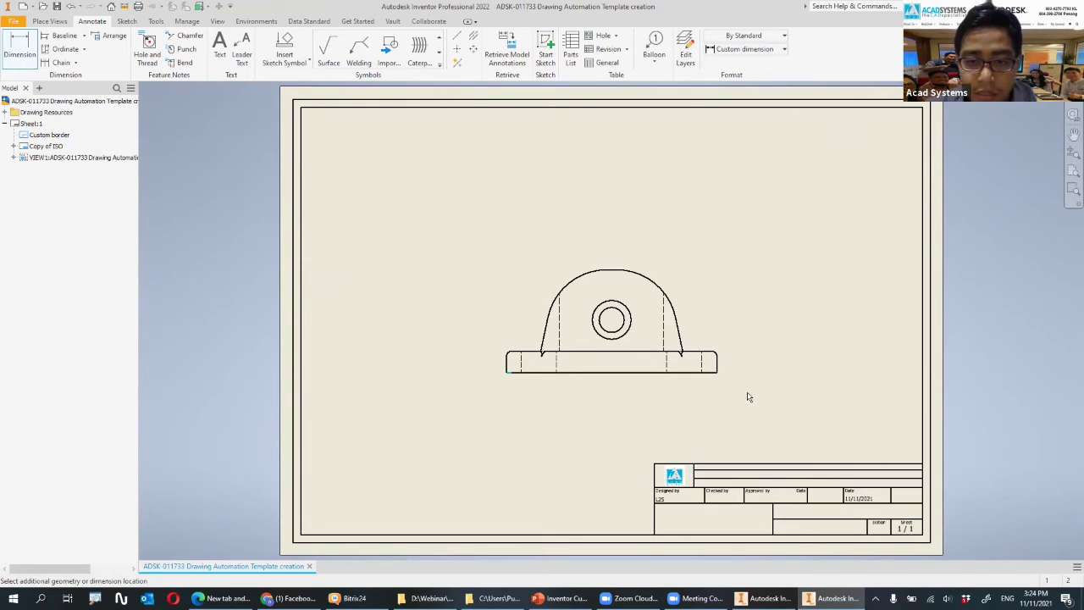
{"action": "left_click", "coordinate": [716, 372]}
{"action": "left_click", "coordinate": [648, 400]}
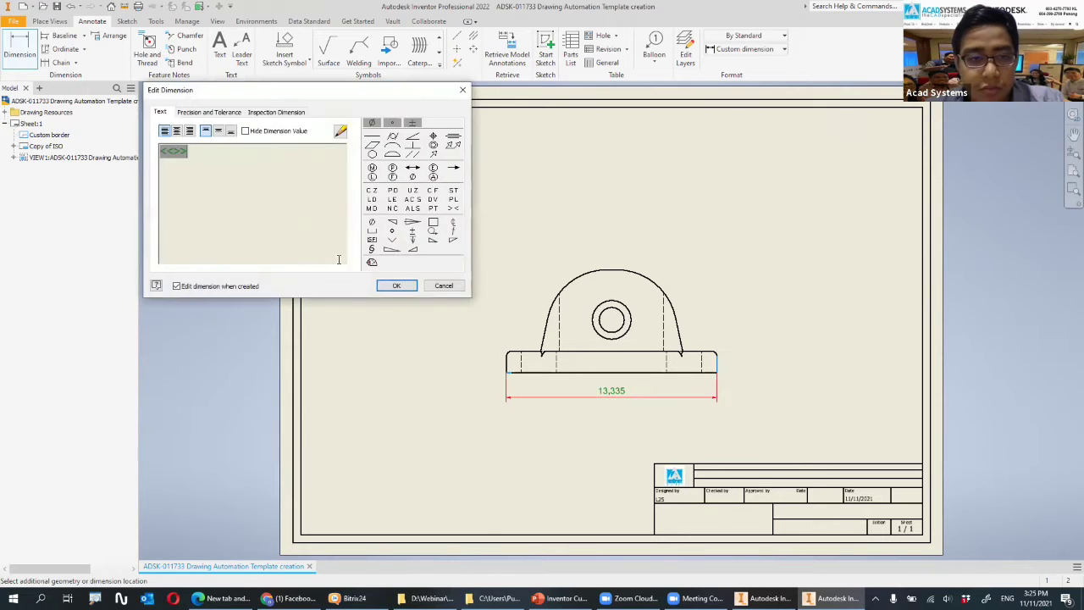
{"action": "left_click", "coordinate": [448, 283]}
- Add diameter dimensions to the outer and inner concentric circles, placed on opposite sides above the part
{"action": "left_click", "coordinate": [627, 307]}
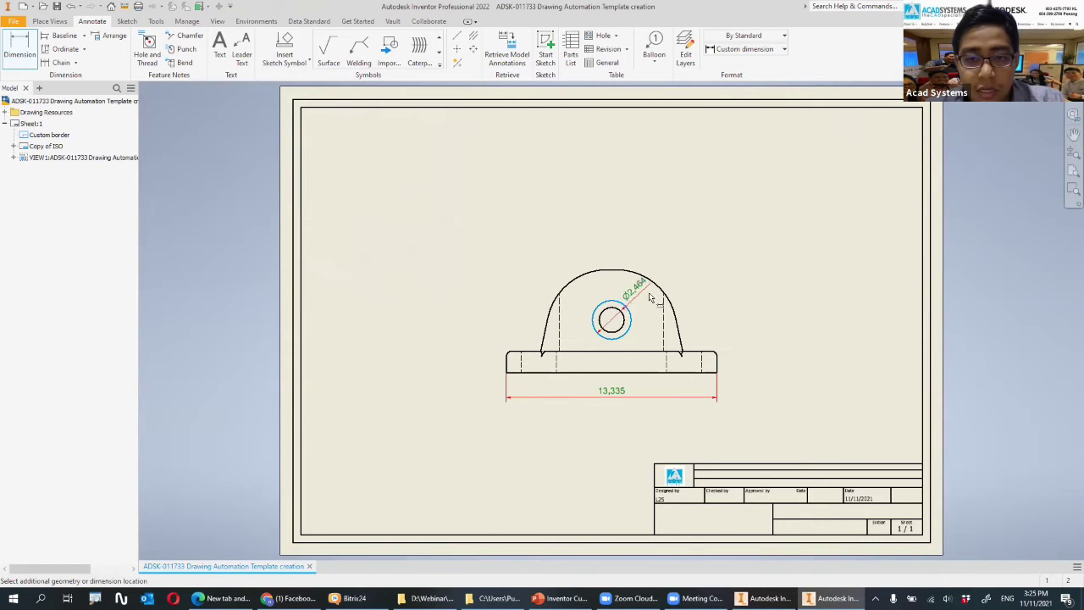
{"action": "left_click", "coordinate": [714, 282]}
{"action": "left_click", "coordinate": [396, 288]}
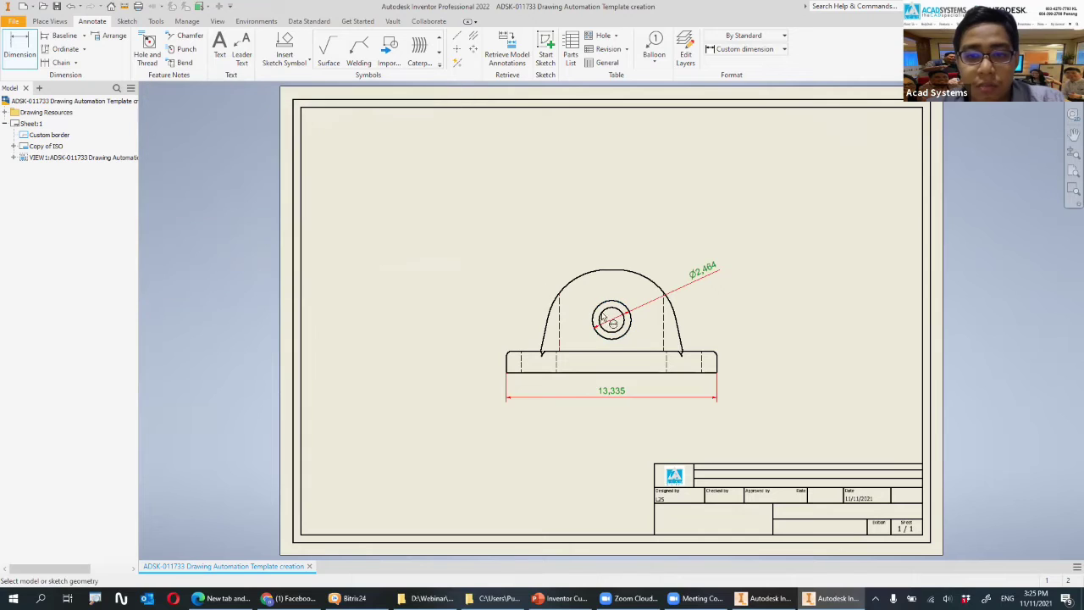
{"action": "left_click", "coordinate": [606, 313]}
{"action": "left_click", "coordinate": [518, 278]}
{"action": "left_click", "coordinate": [393, 282]}
{"action": "key", "text": "Escape"}
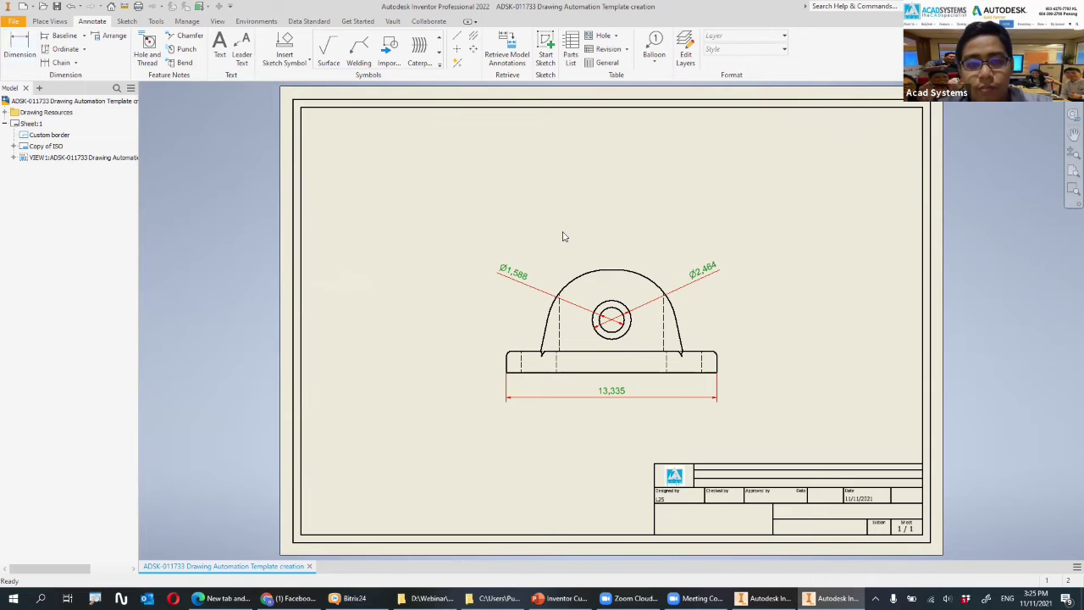
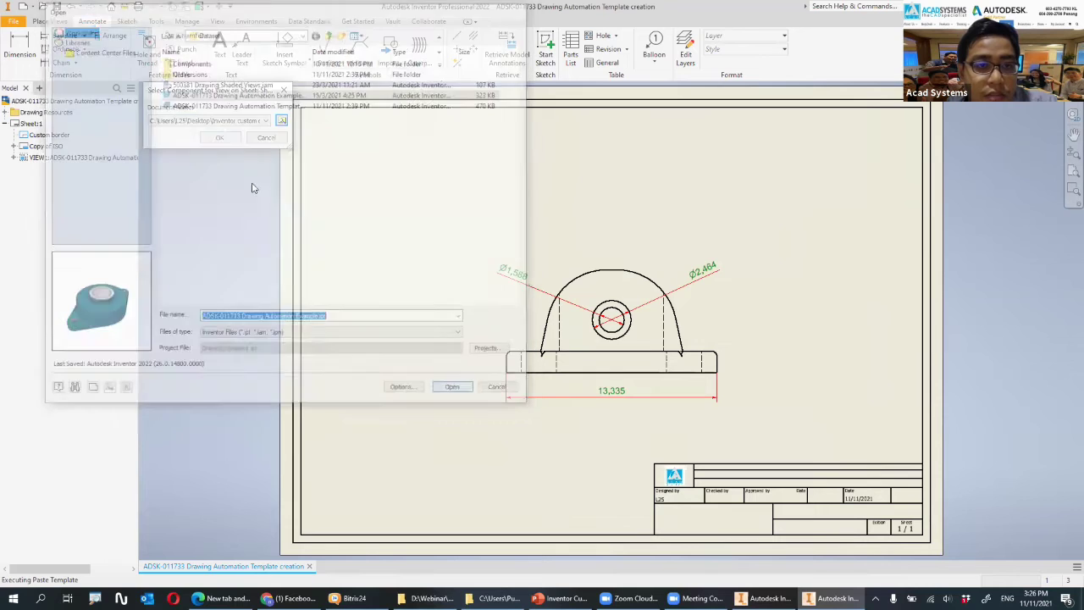
- Create the five-view drawing with notes for the ADSK-011713 Drawing Automation Example part
{"action": "left_click", "coordinate": [217, 133]}
{"action": "left_click", "coordinate": [492, 349]}
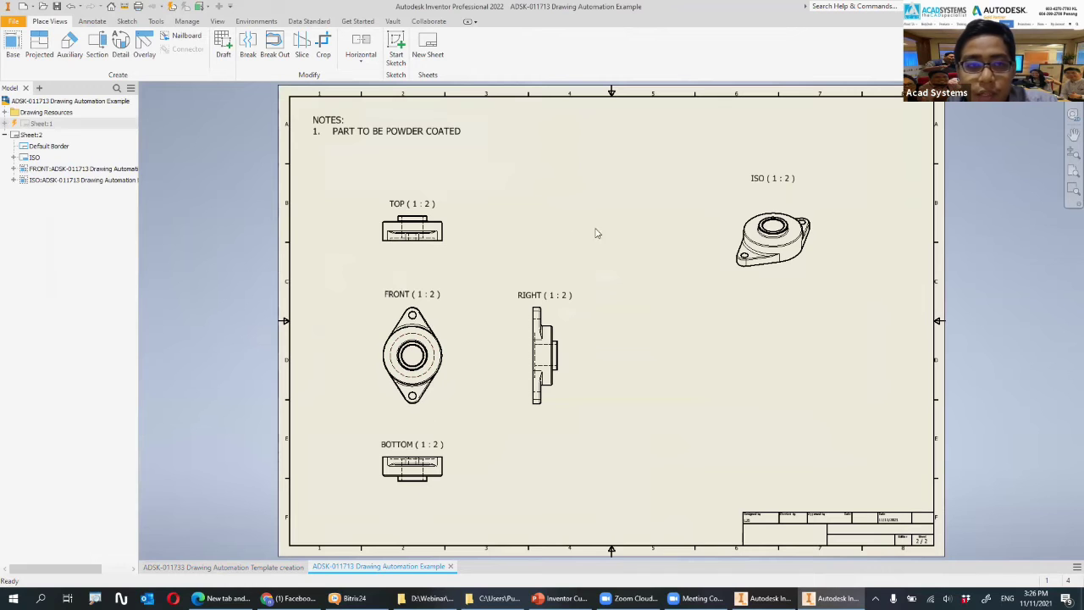
- Examine the A2 Size_IPT_5 views_wNote template among the available new-drawing templates
{"action": "key", "text": "ctrl+n"}
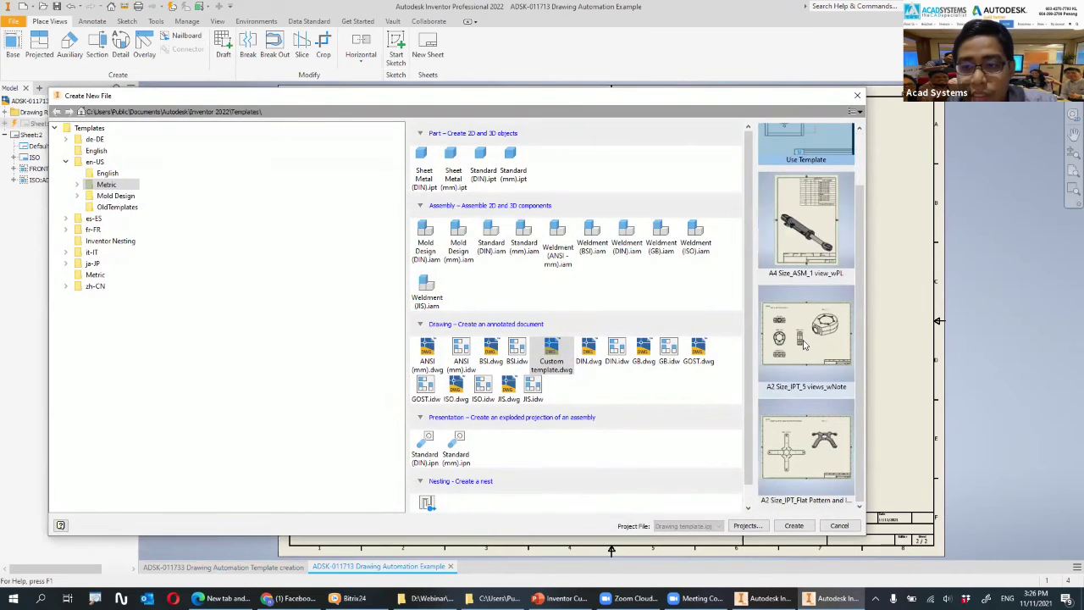
{"action": "left_click", "coordinate": [804, 343]}
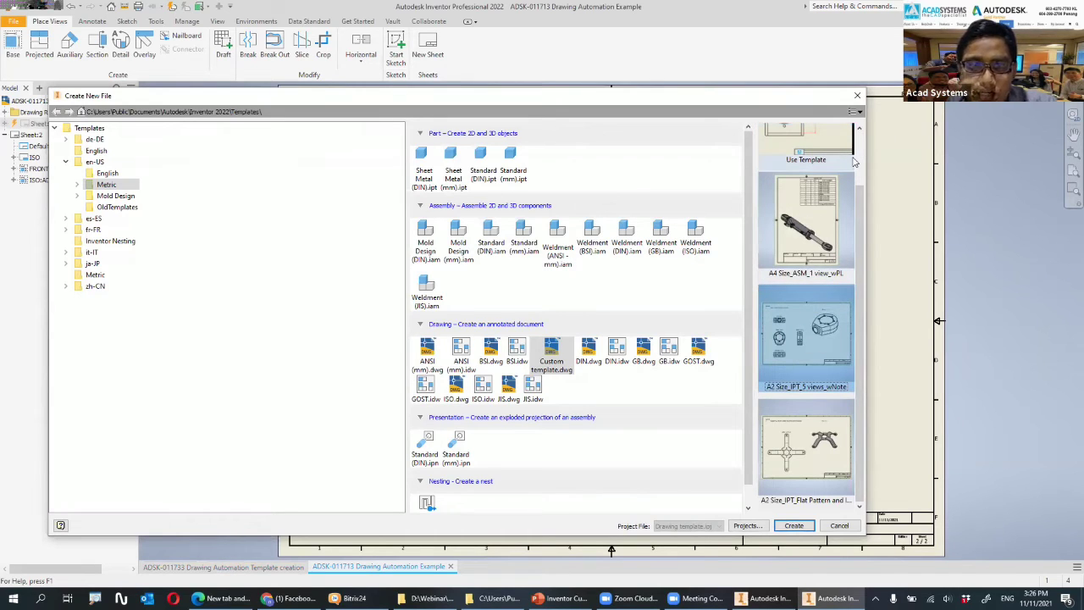
{"action": "left_click", "coordinate": [857, 95]}
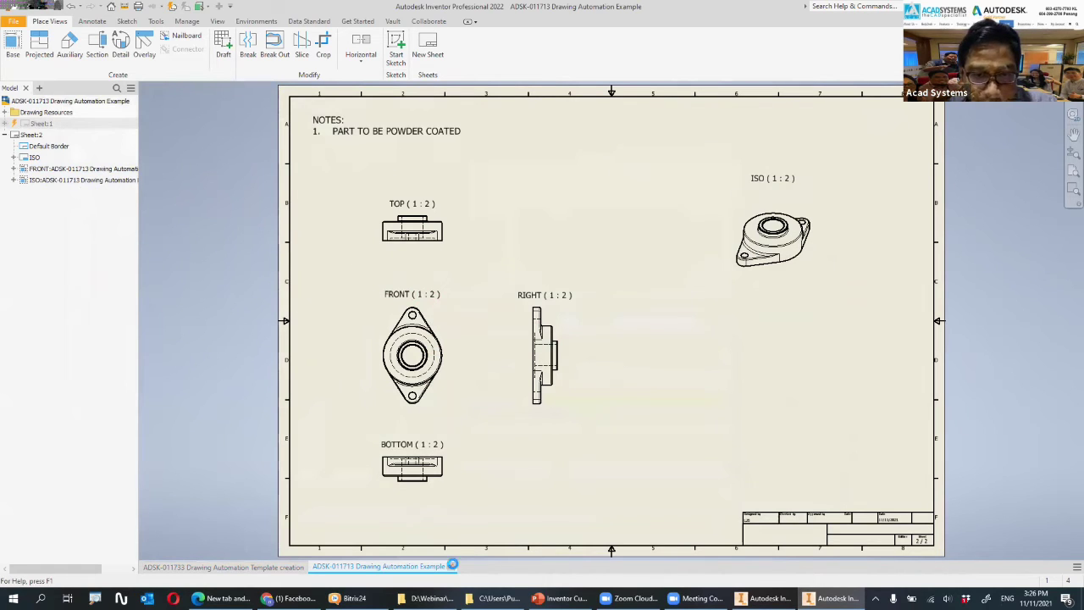
- Close the ADSK-011713 Drawing Automation Example drawing and return to the ADSK-011733 drawing
{"action": "left_click", "coordinate": [450, 566]}
{"action": "left_click", "coordinate": [513, 312]}
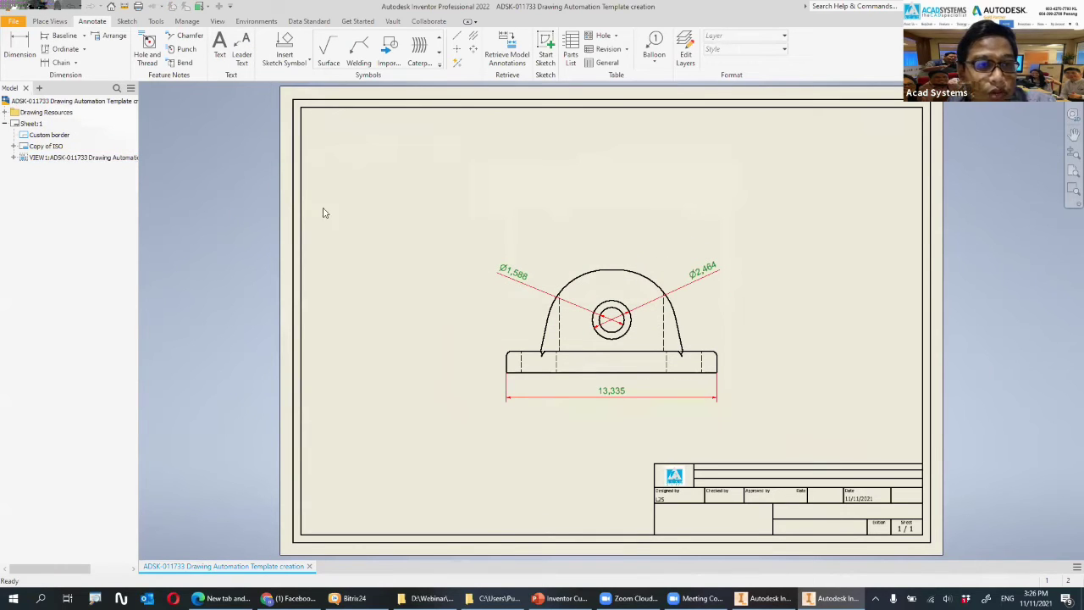
- Project eight views from the front view: left, right, above, below and an isometric view in each corner of the sheet
{"action": "left_click", "coordinate": [49, 21]}
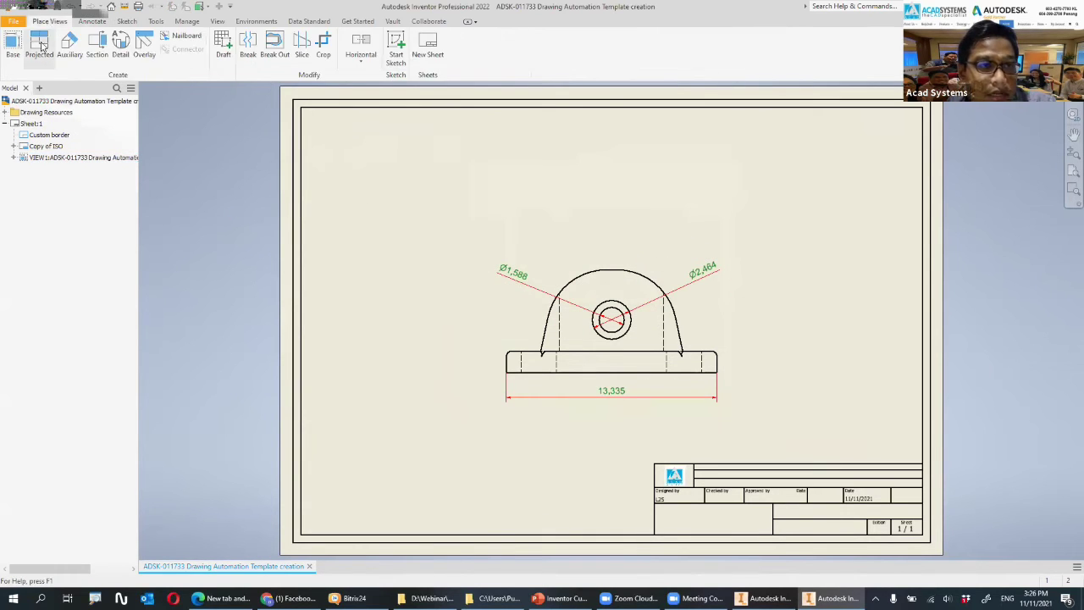
{"action": "left_click", "coordinate": [39, 47]}
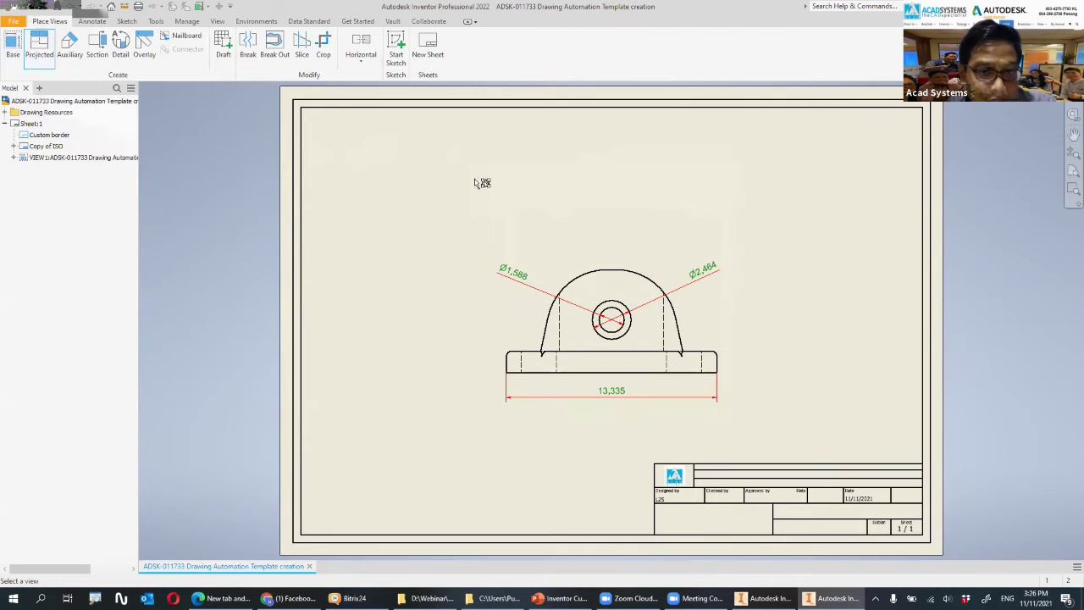
{"action": "left_click", "coordinate": [546, 309]}
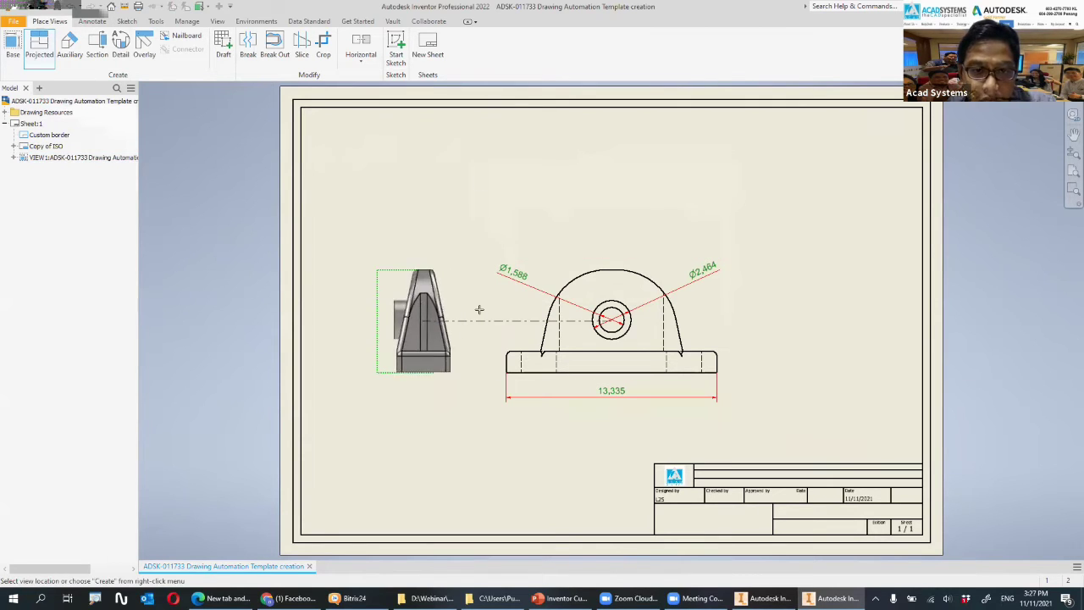
{"action": "left_click", "coordinate": [423, 314]}
{"action": "left_click", "coordinate": [825, 314]}
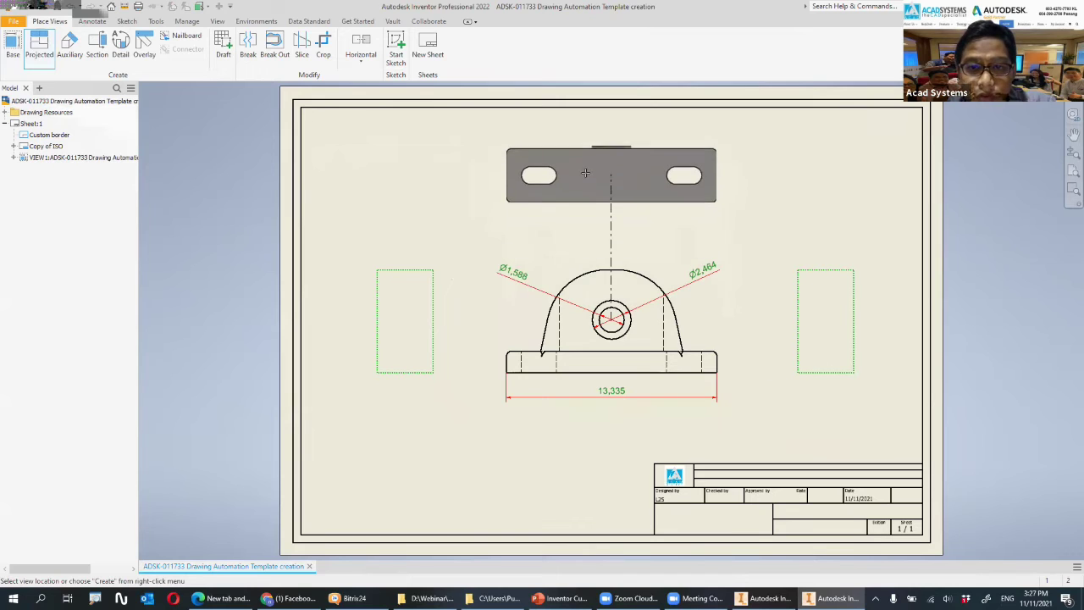
{"action": "left_click", "coordinate": [586, 456]}
{"action": "left_click", "coordinate": [590, 183]}
{"action": "left_click", "coordinate": [834, 174]}
{"action": "left_click", "coordinate": [419, 436]}
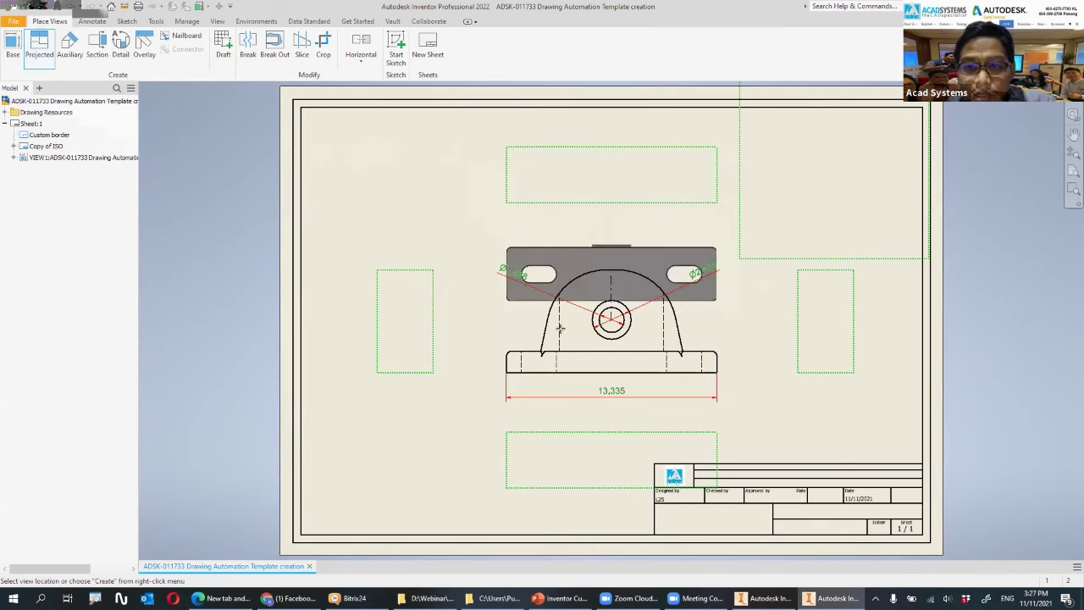
{"action": "left_click", "coordinate": [377, 185]}
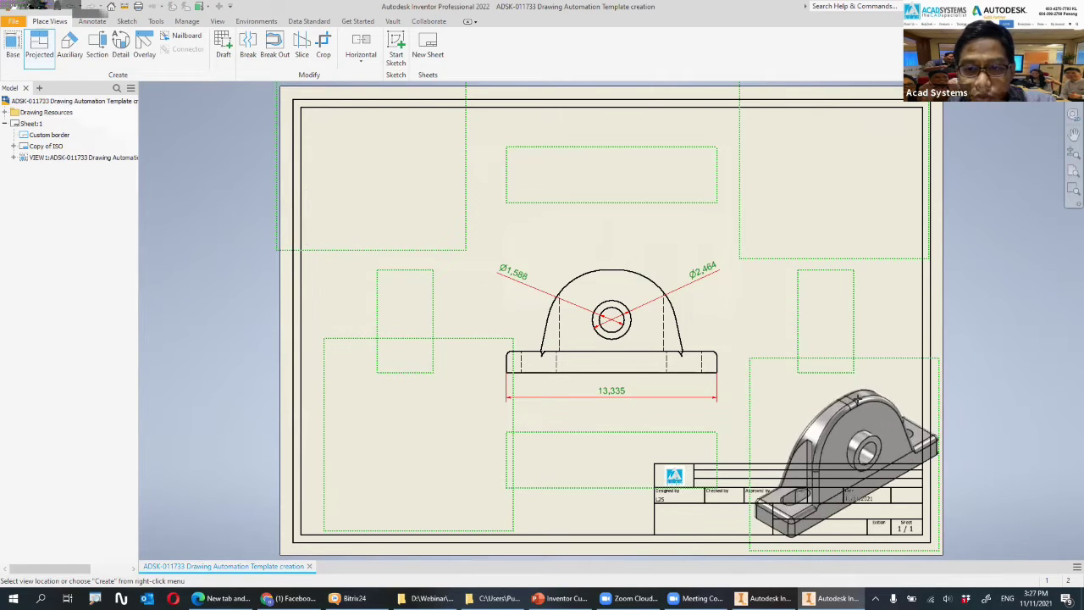
{"action": "right_click", "coordinate": [818, 291]}
{"action": "left_click", "coordinate": [877, 293]}
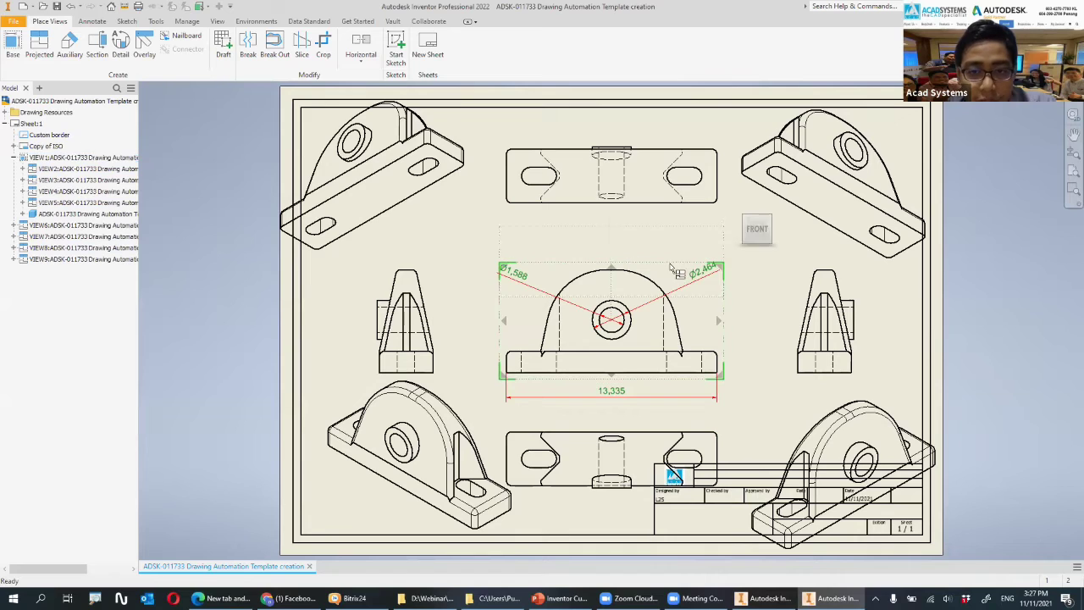
- Set the front view's scale to 1:2 and move the two upper isometric views inward on the sheet
{"action": "double_click", "coordinate": [670, 268]}
{"action": "left_click", "coordinate": [356, 253]}
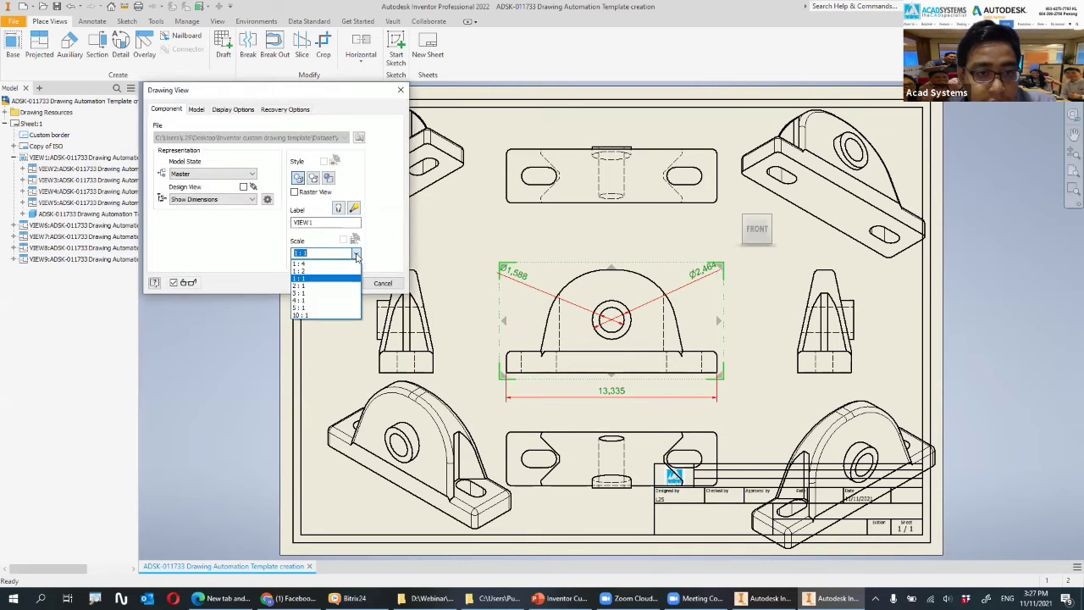
{"action": "left_click", "coordinate": [356, 270]}
{"action": "left_click", "coordinate": [342, 282]}
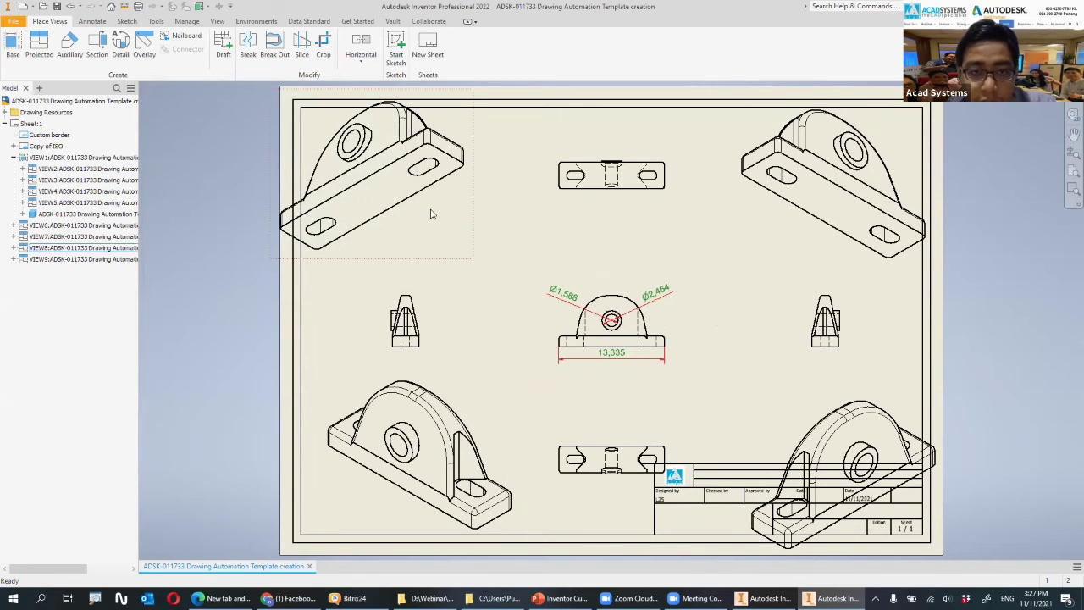
{"action": "left_click_drag", "start_coordinate": [480, 263], "coordinate": [522, 292]}
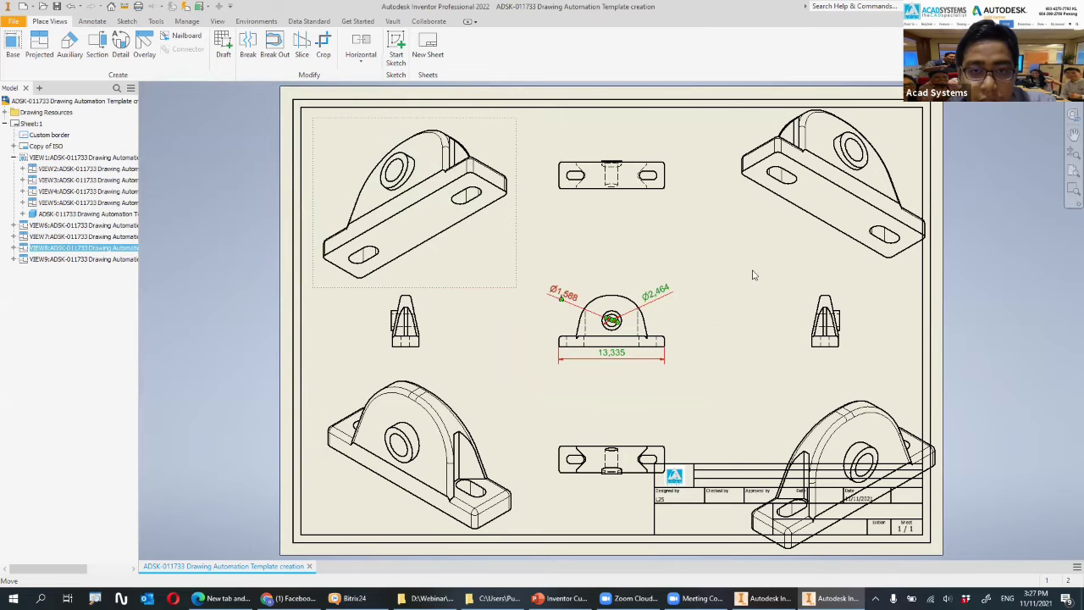
{"action": "left_click_drag", "start_coordinate": [756, 272], "coordinate": [731, 294]}
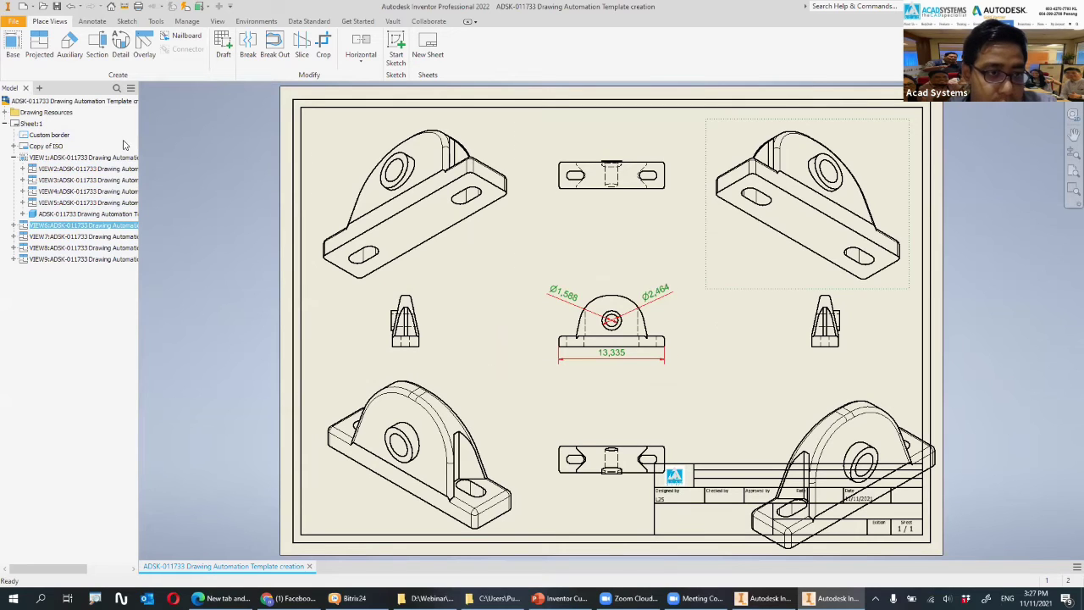
- Delete the custom border and the Copy of ISO title block from Sheet:1
{"action": "left_click", "coordinate": [13, 157]}
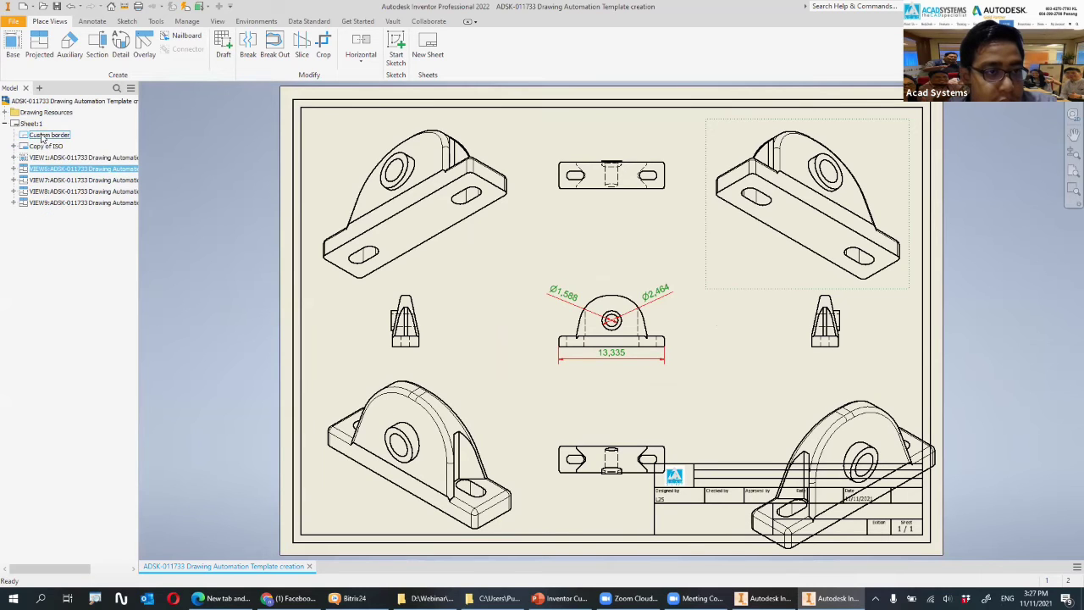
{"action": "right_click", "coordinate": [41, 137]}
{"action": "left_click", "coordinate": [62, 153]}
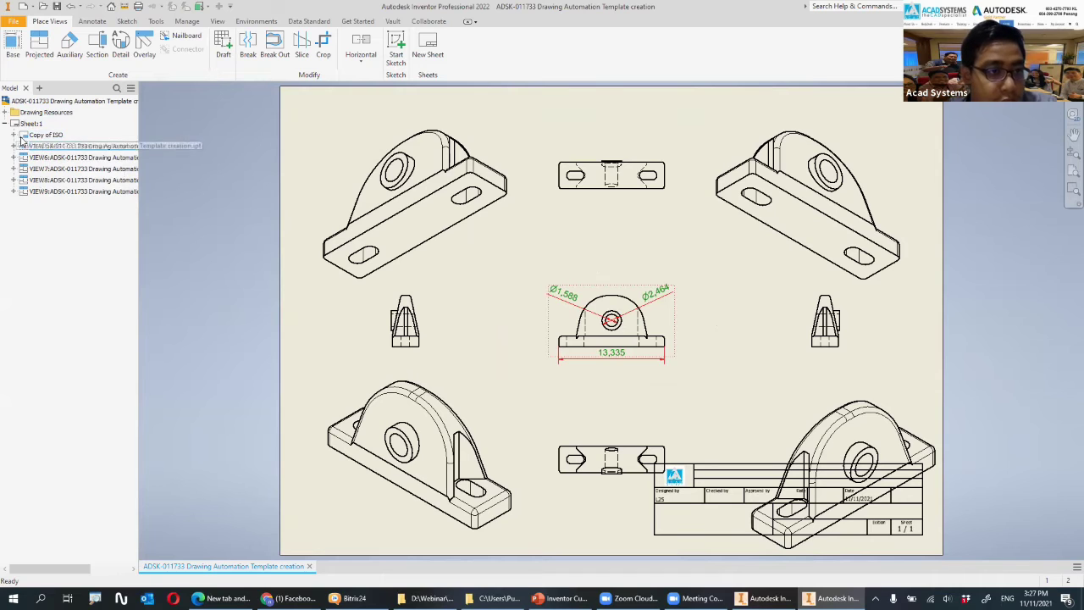
{"action": "right_click", "coordinate": [36, 135]}
{"action": "left_click", "coordinate": [78, 156]}
- Insert the Default Border from the drawing resources and move the two lower isometric views inside it
{"action": "left_click", "coordinate": [5, 112]}
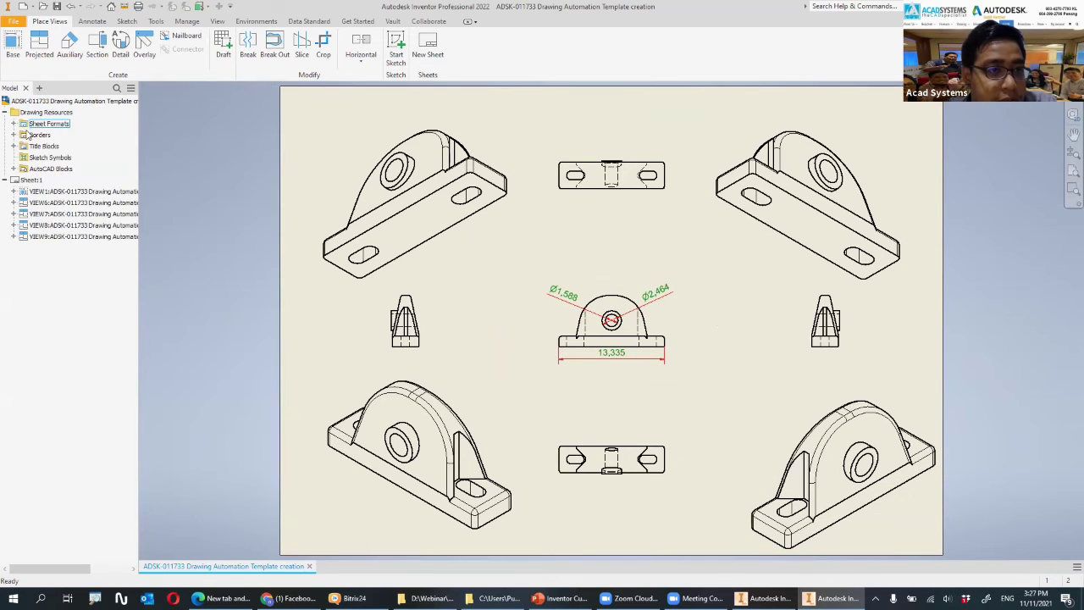
{"action": "left_click", "coordinate": [13, 124]}
{"action": "left_click", "coordinate": [13, 124]}
{"action": "left_click", "coordinate": [14, 135]}
{"action": "left_click", "coordinate": [46, 147]}
{"action": "double_click", "coordinate": [46, 147]}
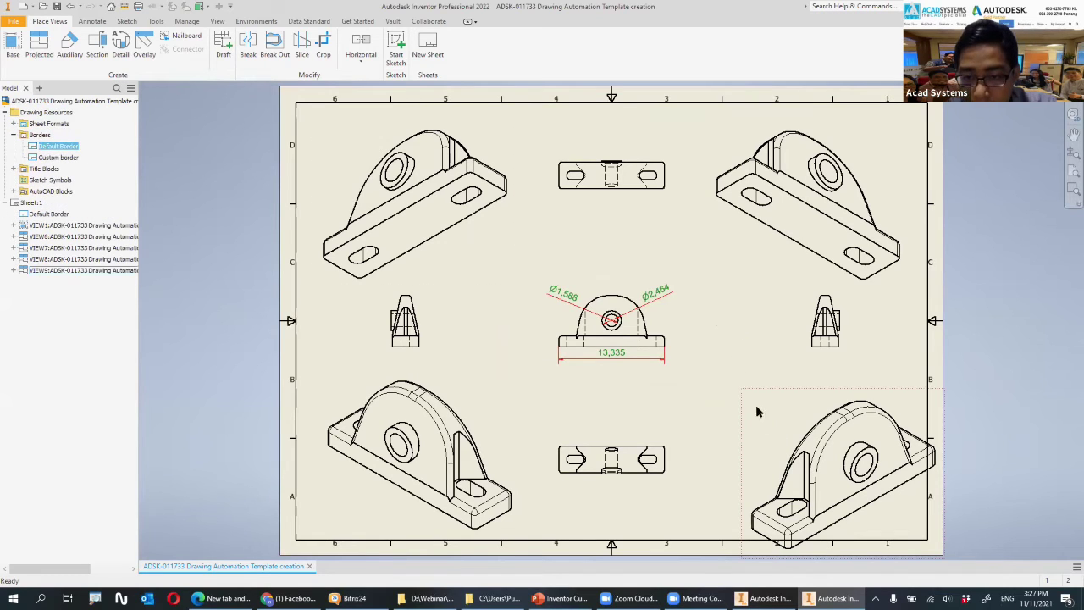
{"action": "left_click_drag", "start_coordinate": [749, 390], "coordinate": [711, 363]}
{"action": "left_click_drag", "start_coordinate": [513, 391], "coordinate": [519, 382]}
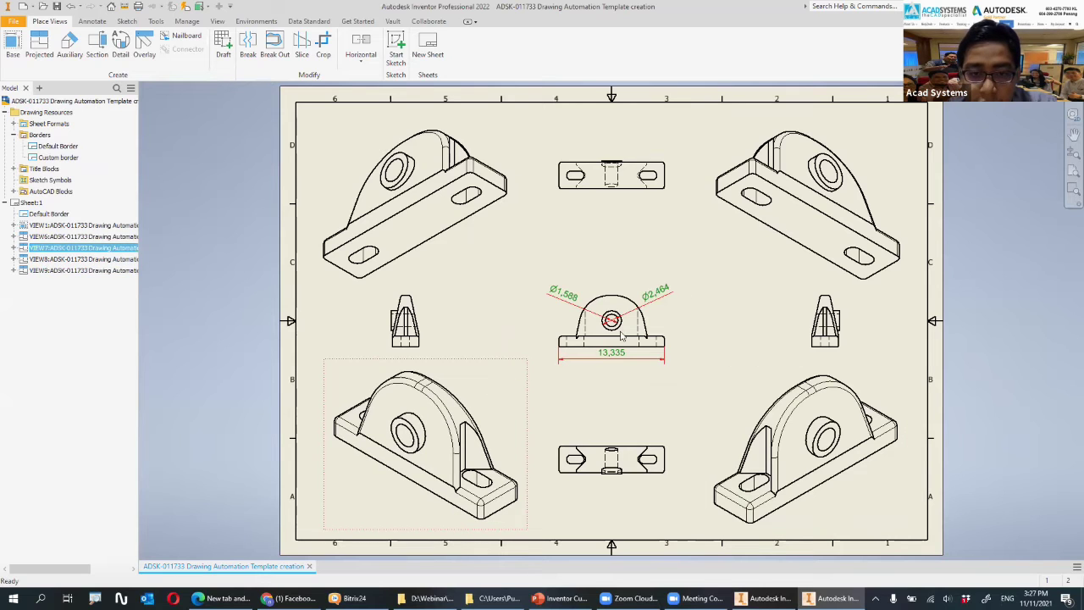
- Shade the upper-right isometric view and display hidden lines in the lower-left isometric view
{"action": "double_click", "coordinate": [899, 159]}
{"action": "left_click", "coordinate": [330, 178]}
{"action": "left_click", "coordinate": [336, 283]}
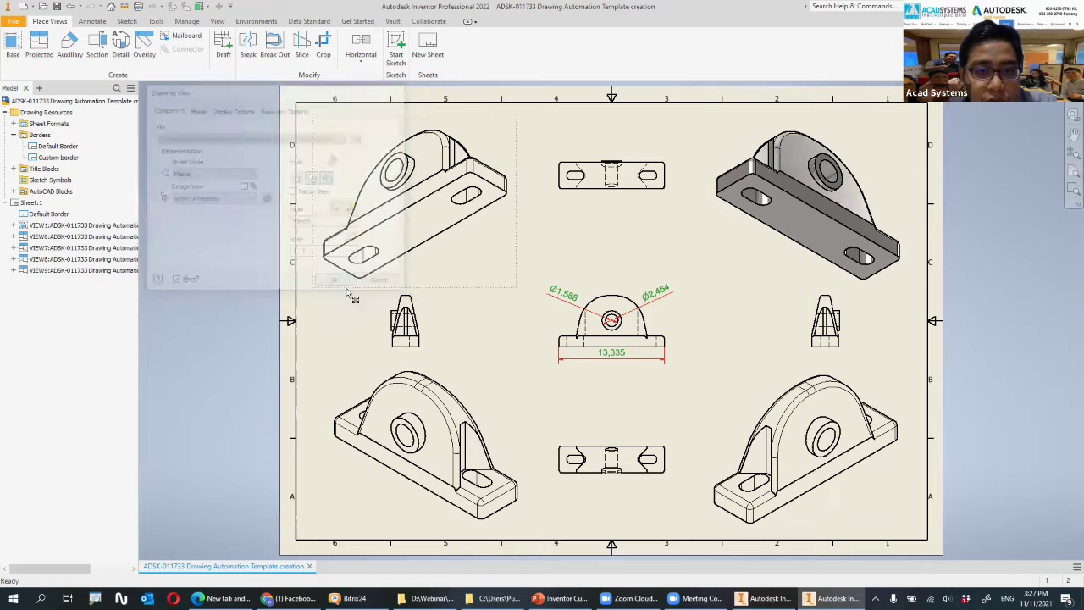
{"action": "double_click", "coordinate": [451, 243]}
{"action": "left_click", "coordinate": [298, 177]}
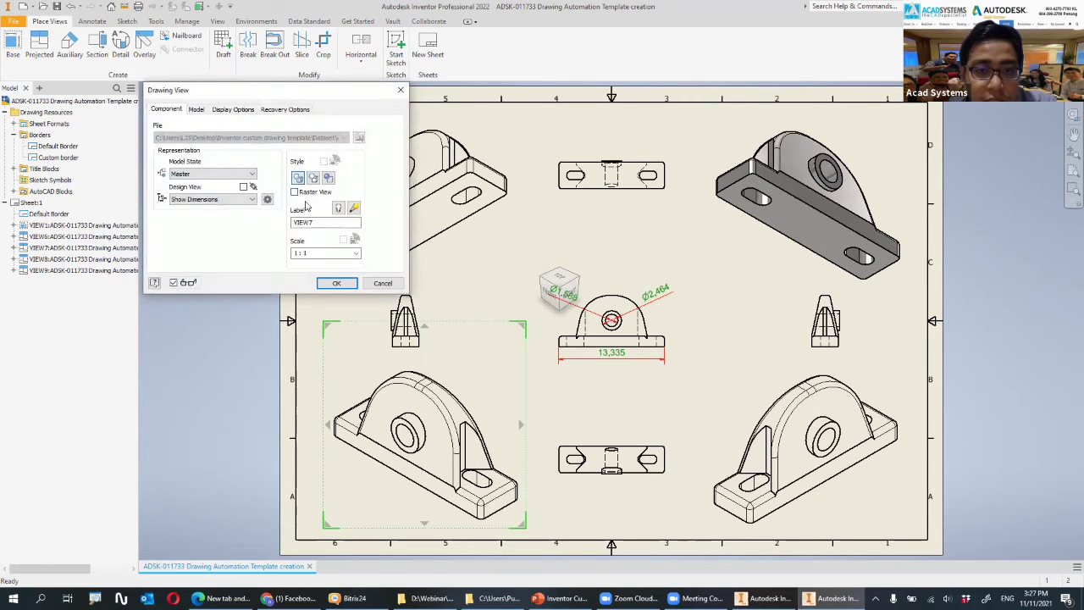
{"action": "left_click", "coordinate": [330, 284]}
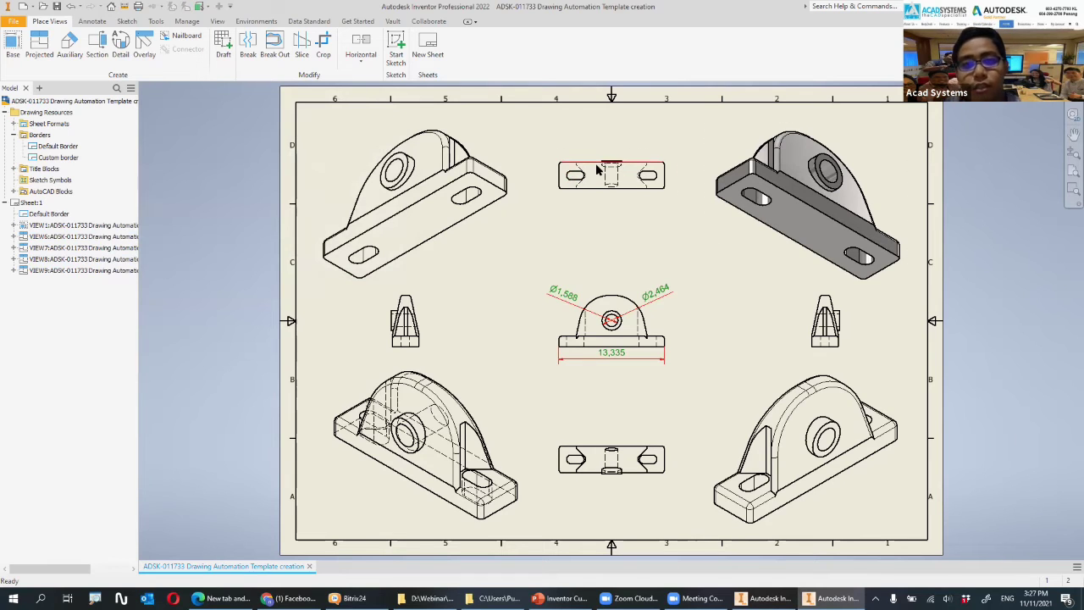
{"action": "left_click", "coordinate": [436, 152]}
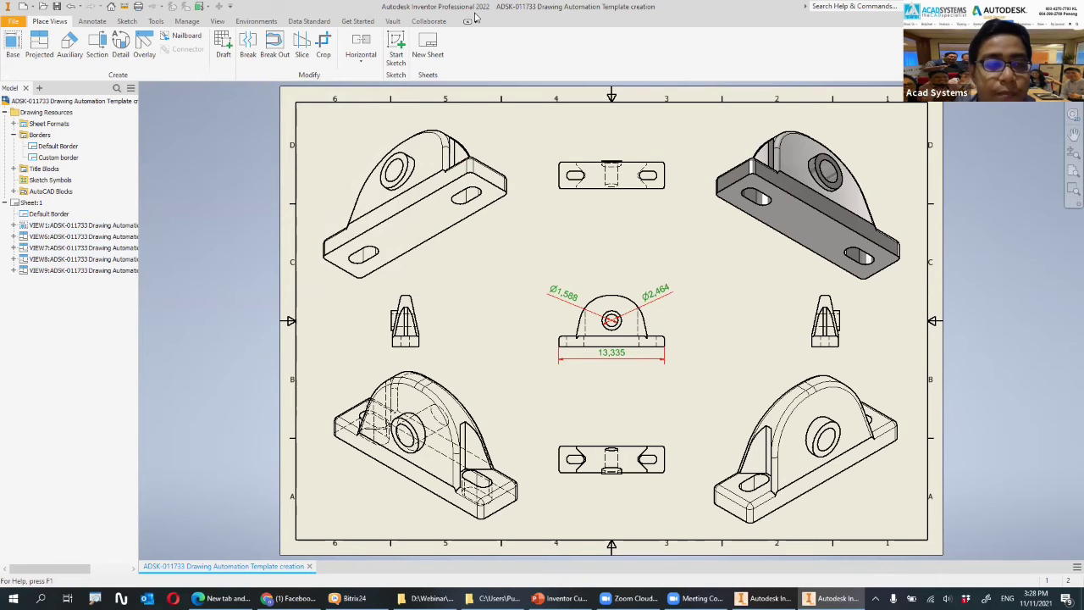
{"action": "left_click", "coordinate": [16, 24]}
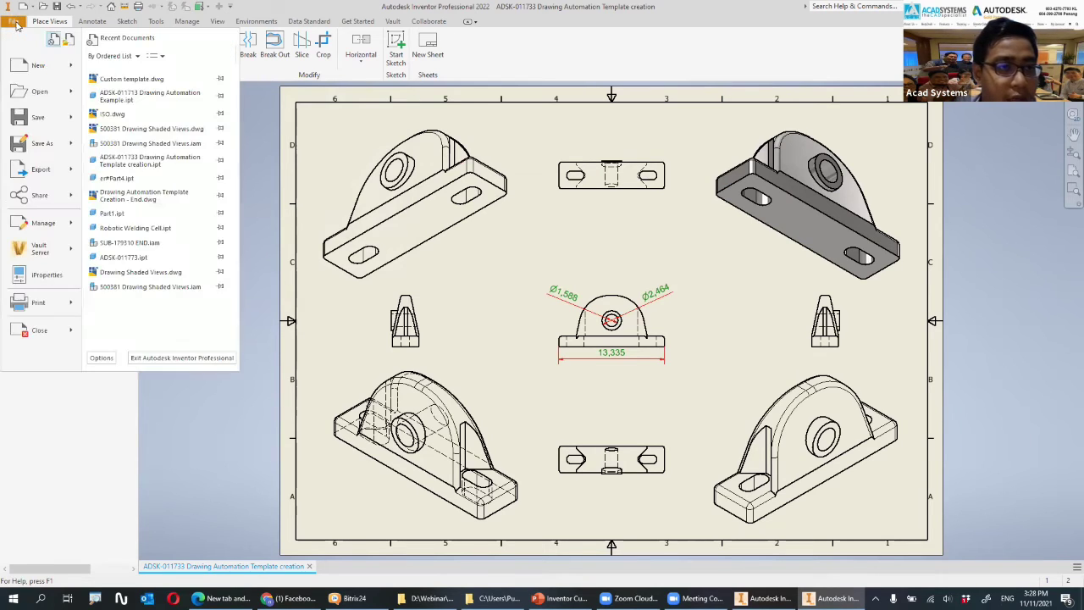
{"action": "mouse_move", "coordinate": [71, 146]}
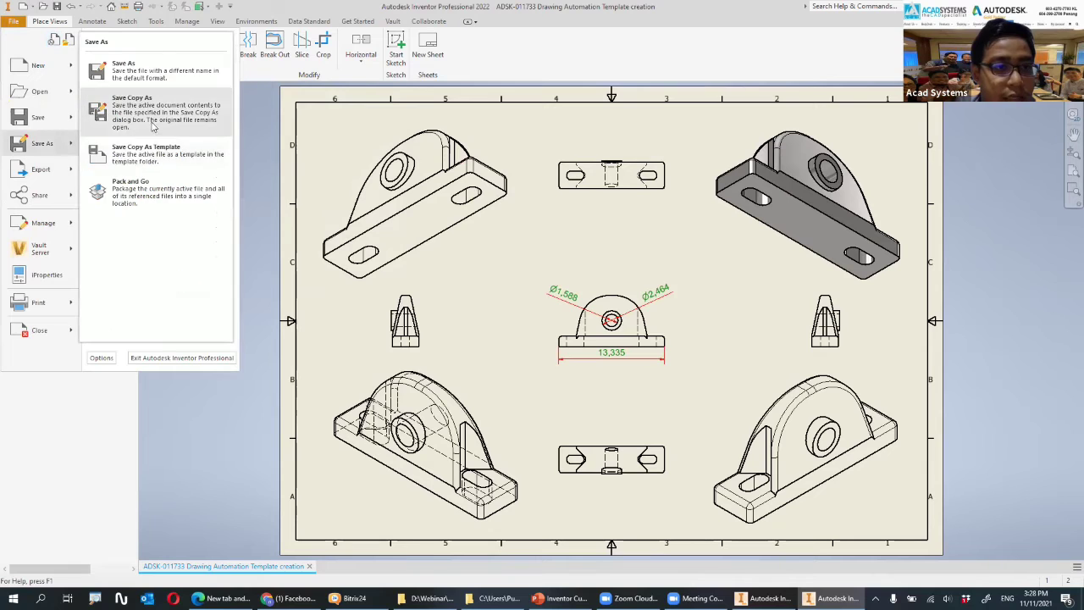
{"action": "left_click", "coordinate": [188, 155]}
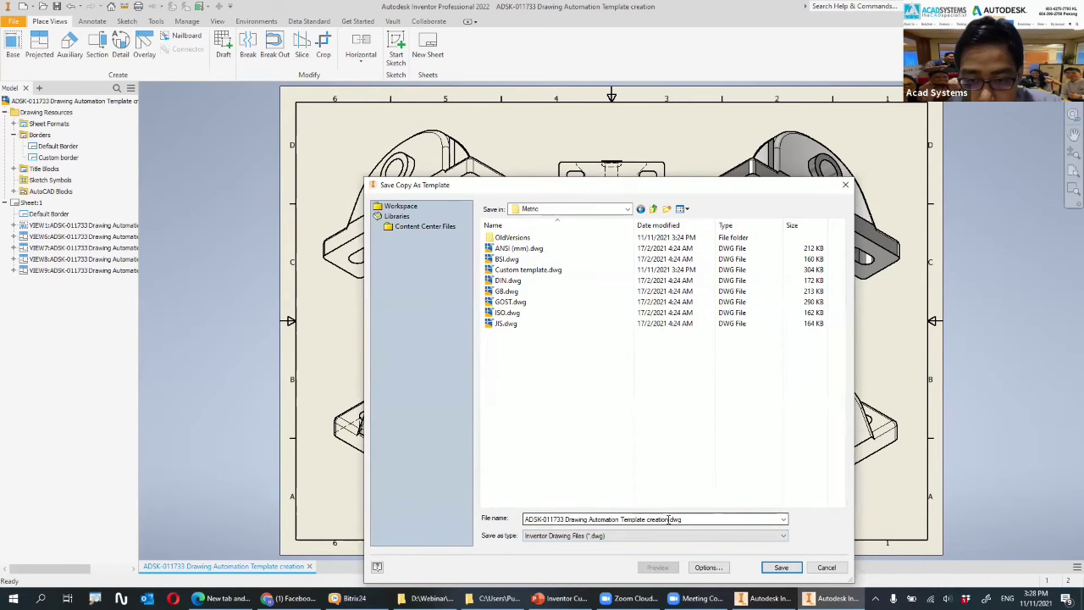
{"action": "triple_click", "coordinate": [669, 519]}
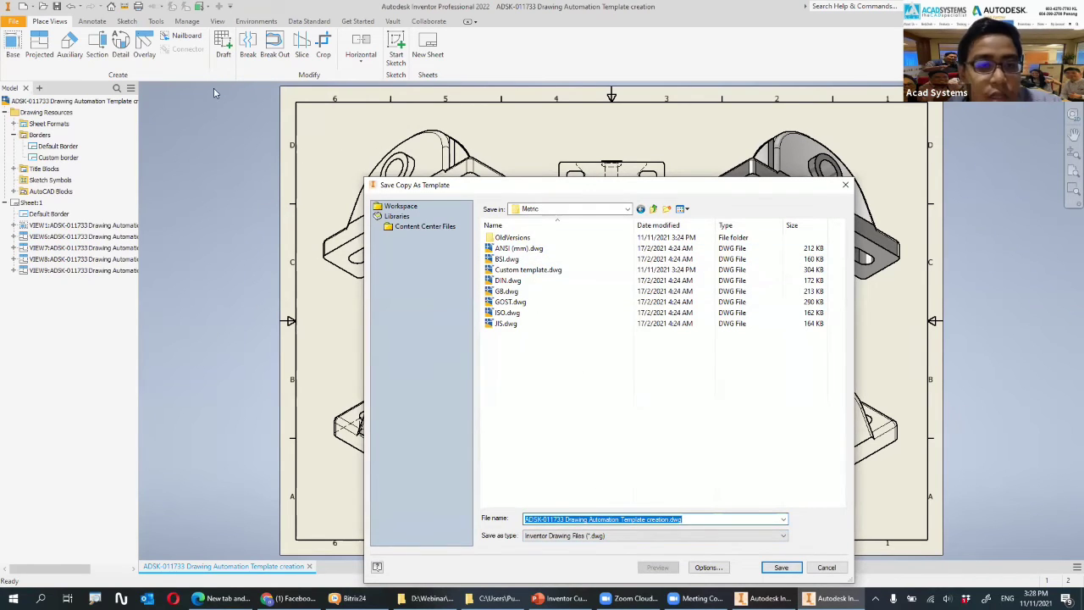
{"action": "left_click", "coordinate": [844, 185]}
- Examine the sheet formats stored in the drawing resources and those offered for Custom template.dwg when creating a new file
{"action": "left_click", "coordinate": [34, 203]}
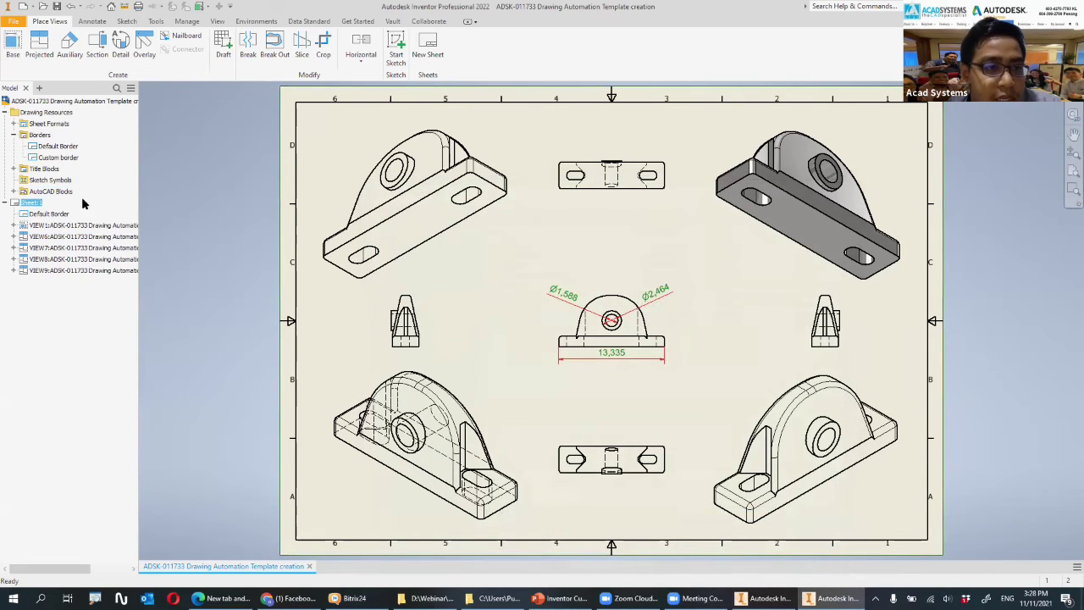
{"action": "left_click", "coordinate": [15, 124]}
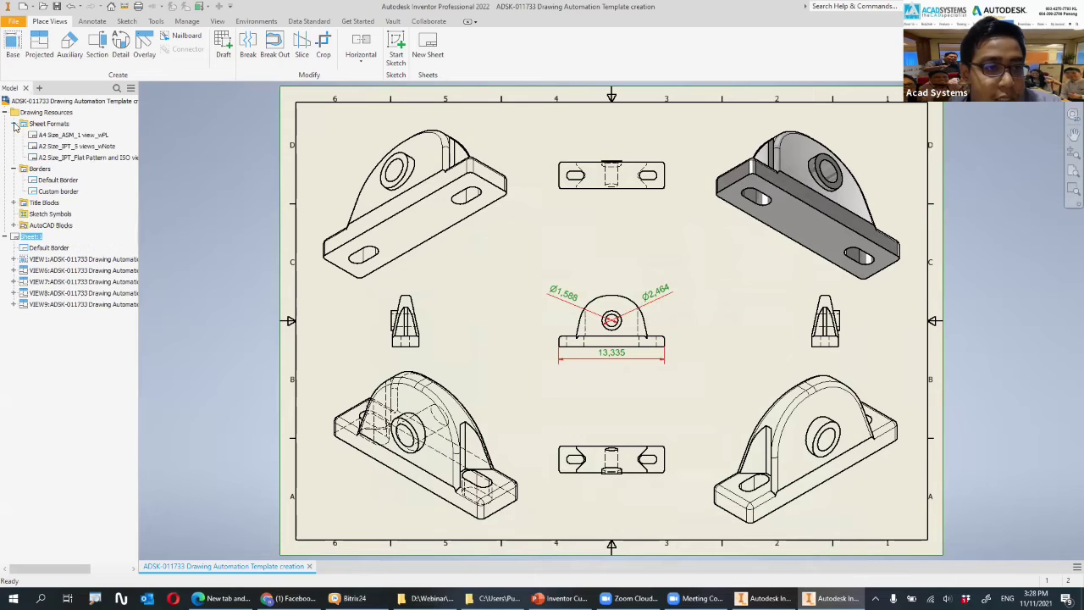
{"action": "left_click", "coordinate": [61, 135]}
{"action": "left_click", "coordinate": [61, 146]}
{"action": "left_click", "coordinate": [66, 159]}
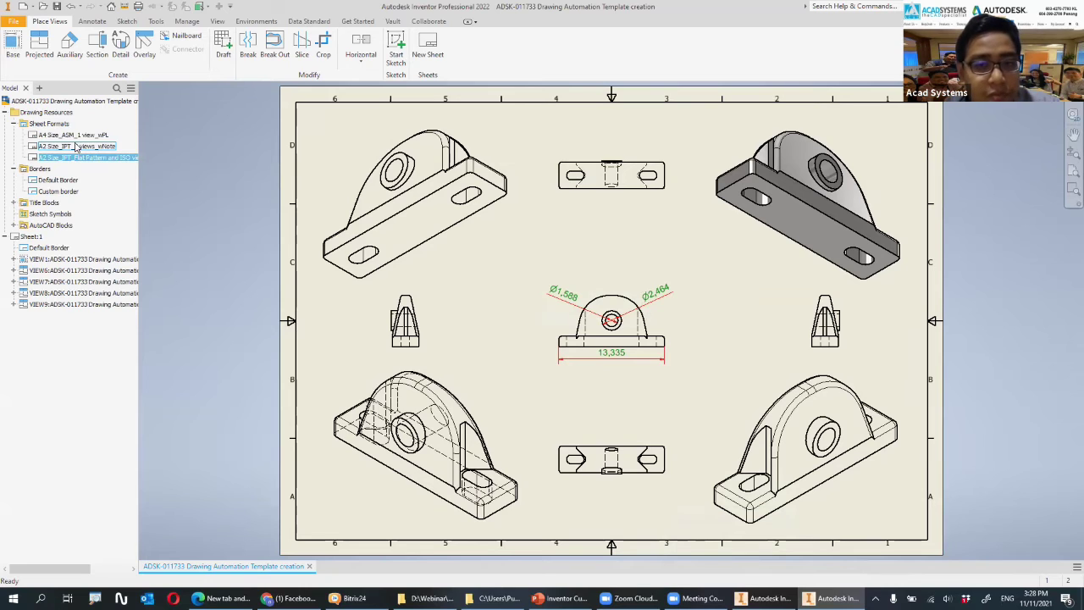
{"action": "left_click", "coordinate": [77, 146]}
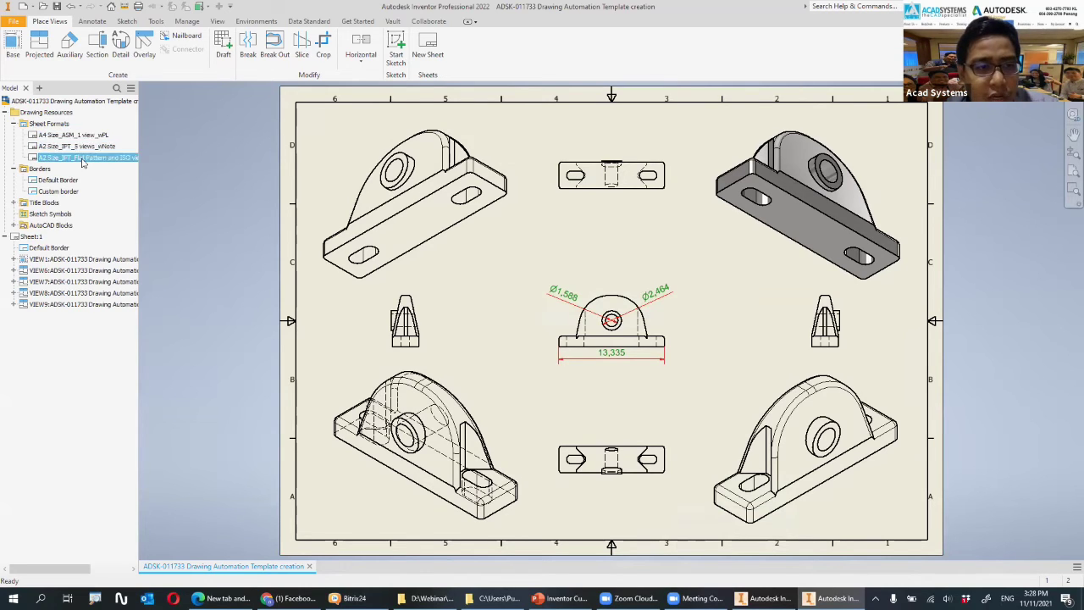
{"action": "left_click", "coordinate": [81, 134]}
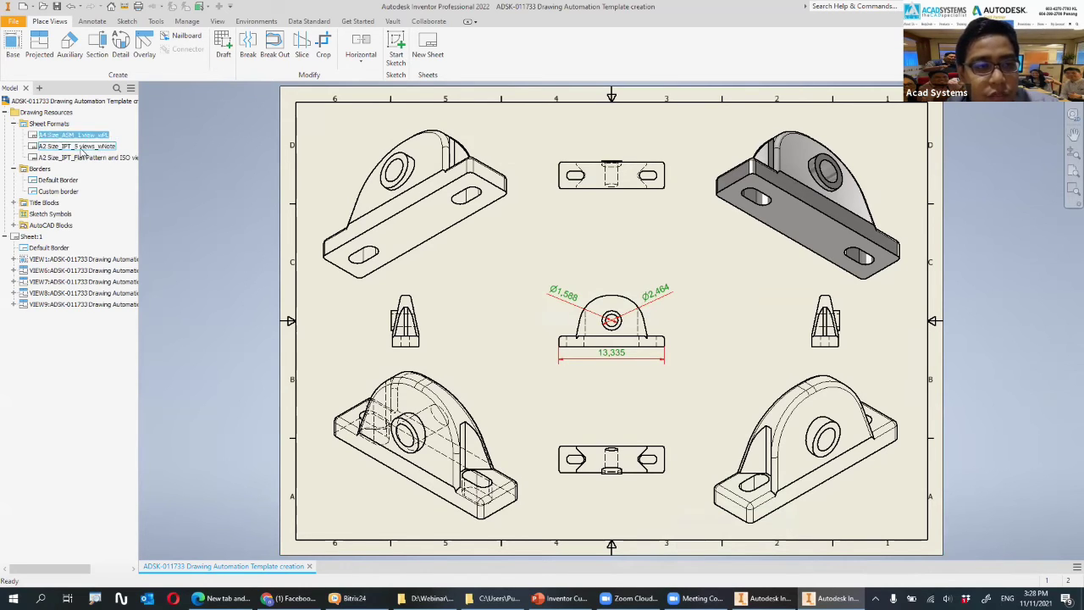
{"action": "left_click", "coordinate": [23, 7]}
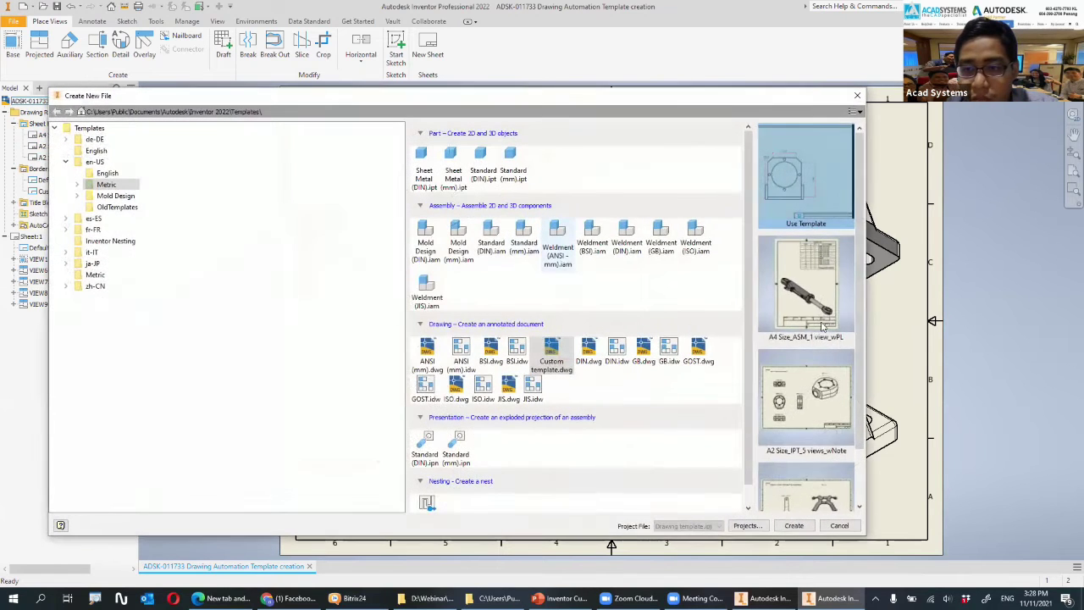
{"action": "left_click", "coordinate": [818, 487]}
{"action": "left_click", "coordinate": [858, 96]}
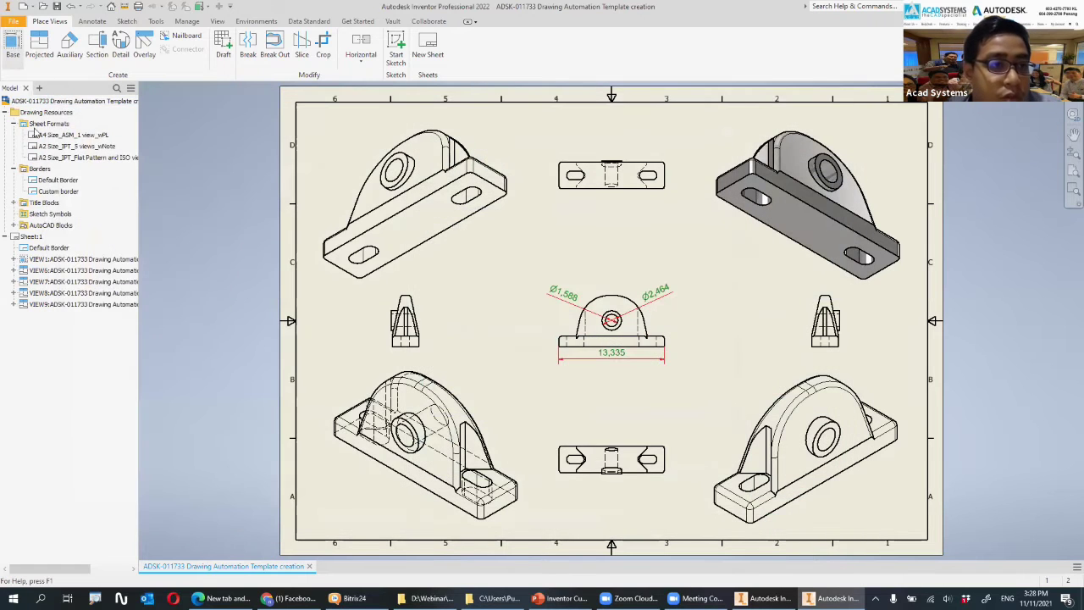
- Create a sheet format named "A3 9 view" from Sheet:1, without fitting the views to the sheet
{"action": "left_click", "coordinate": [31, 236]}
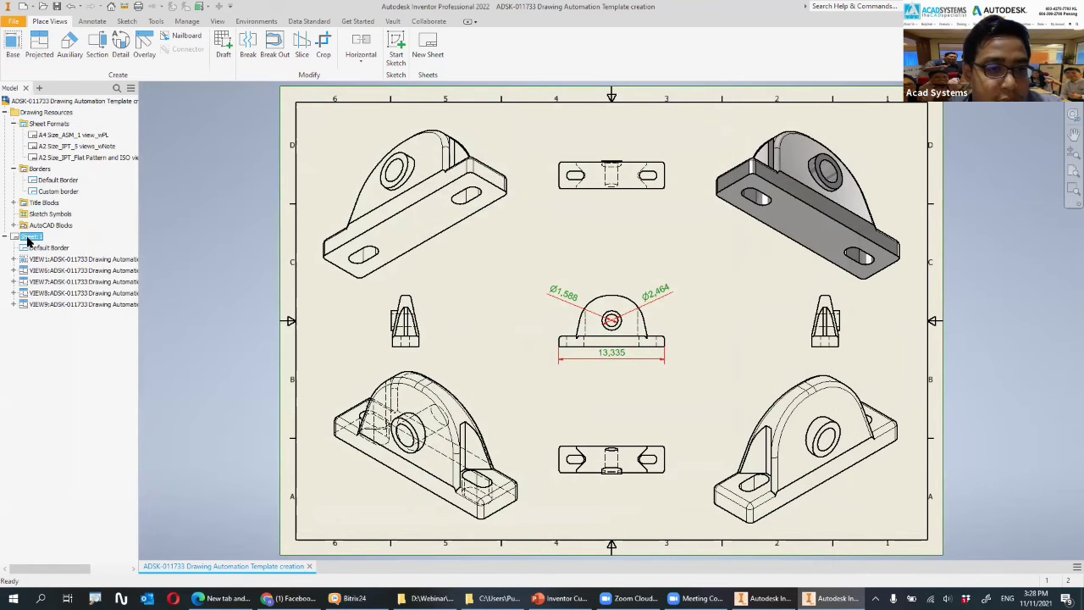
{"action": "right_click", "coordinate": [29, 239]}
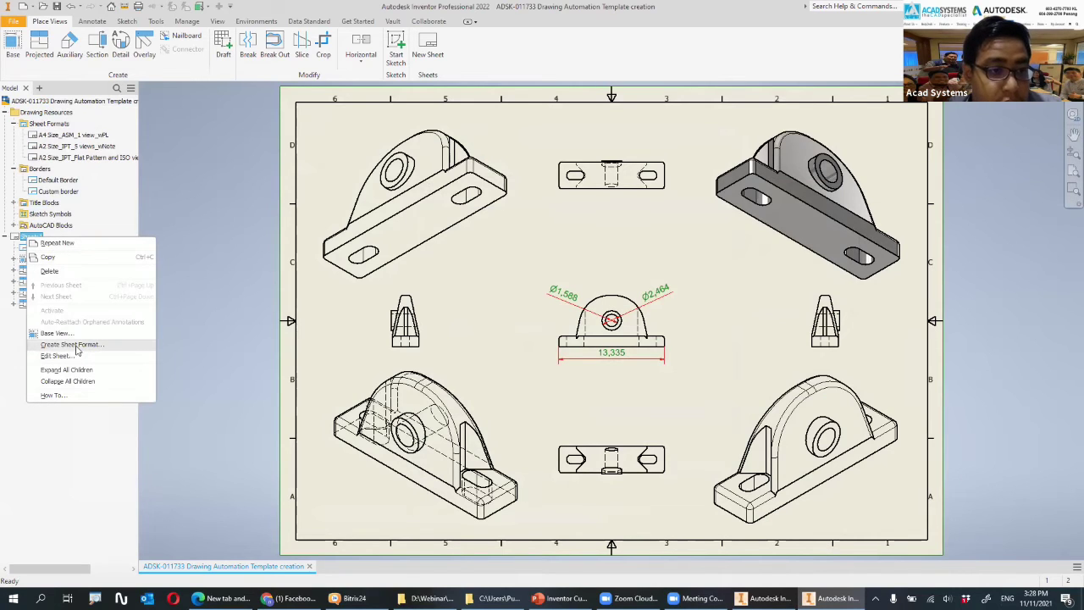
{"action": "left_click", "coordinate": [75, 344]}
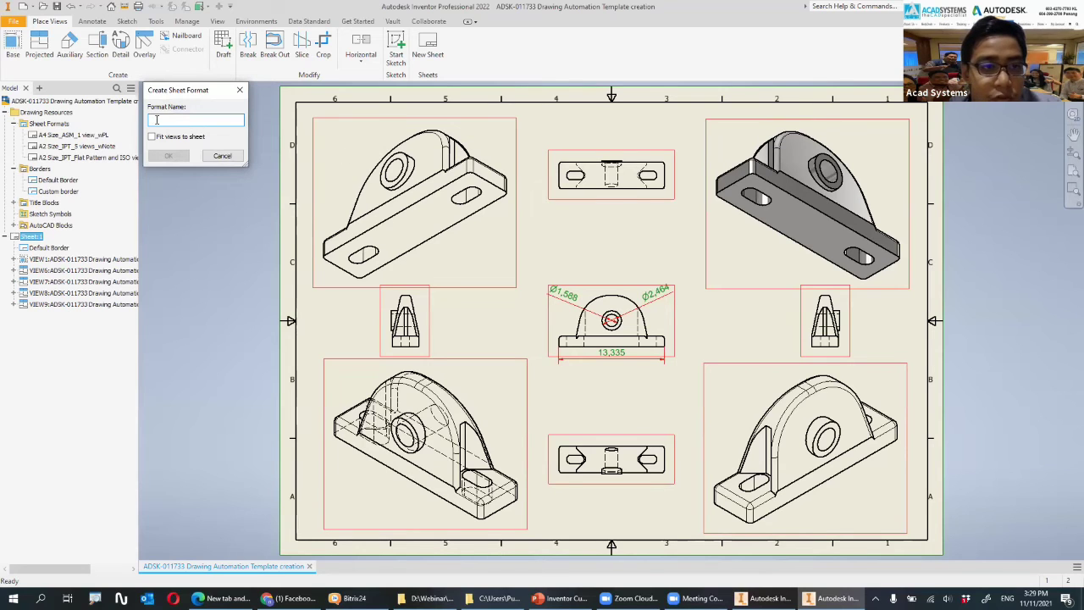
{"action": "type", "text": "A view"}
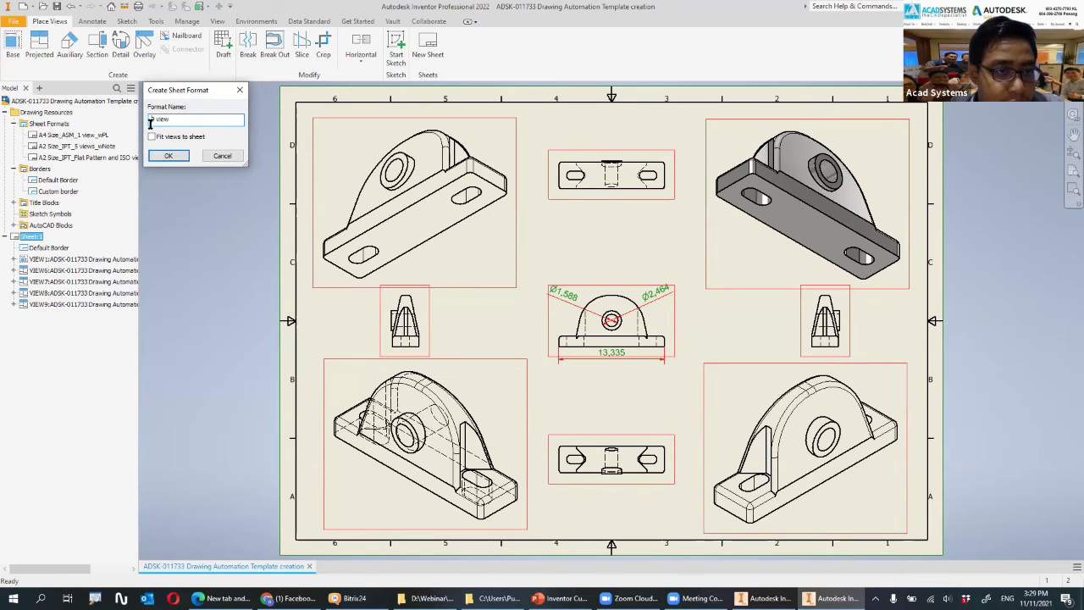
{"action": "type", "text": "A3 9"}
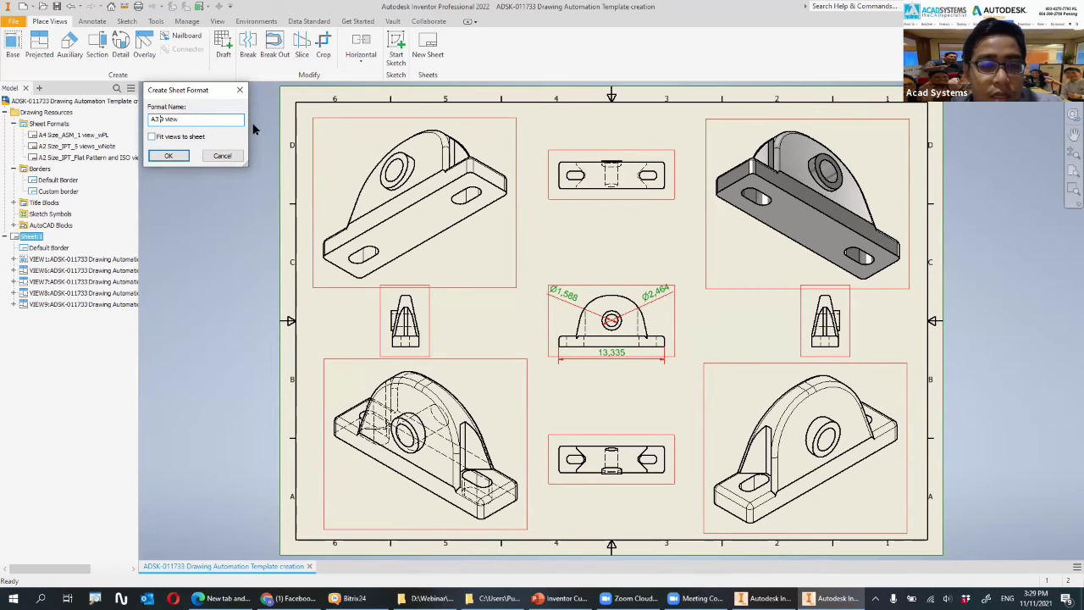
{"action": "left_click", "coordinate": [159, 157]}
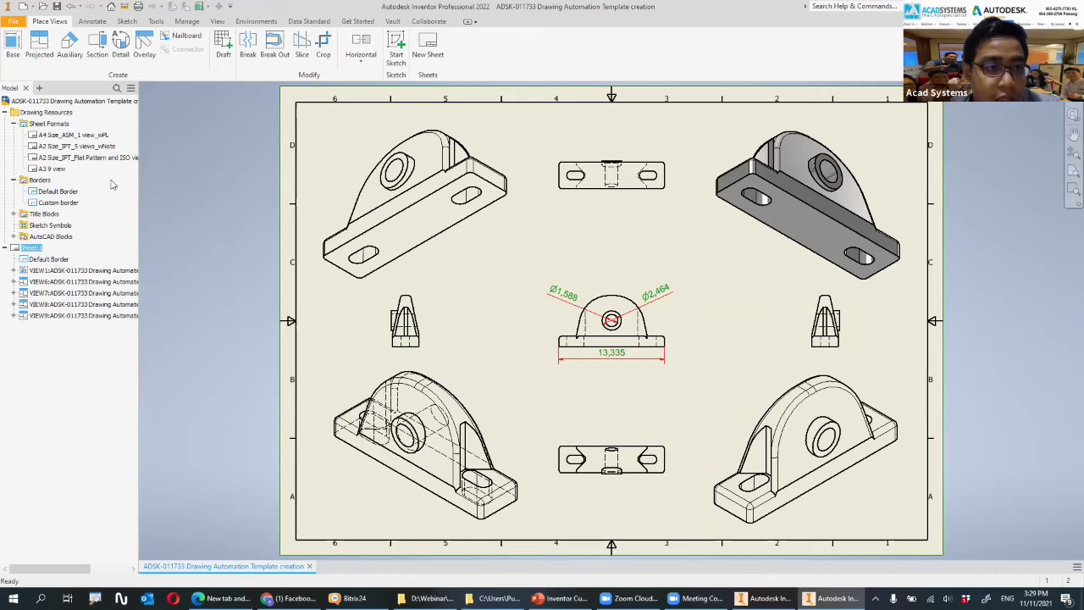
{"action": "left_click", "coordinate": [47, 126]}
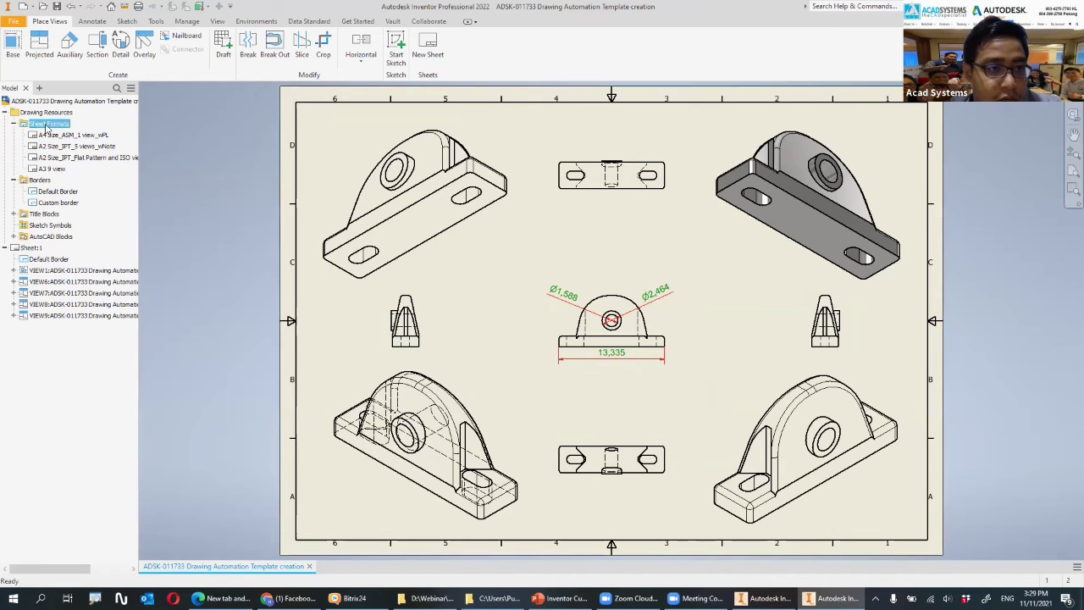
{"action": "left_click", "coordinate": [49, 169]}
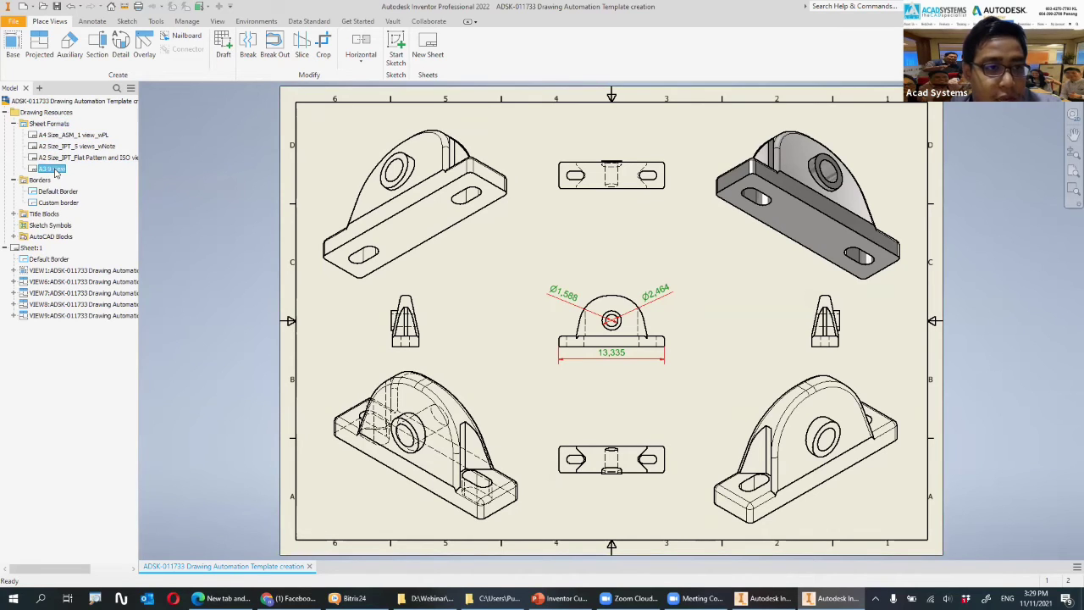
- Save a copy of the drawing as a template named Custom template 2.dwg in the en-US Metric templates folder
{"action": "left_click", "coordinate": [248, 174]}
{"action": "left_click", "coordinate": [12, 24]}
{"action": "left_click", "coordinate": [12, 24]}
{"action": "left_click", "coordinate": [400, 90]}
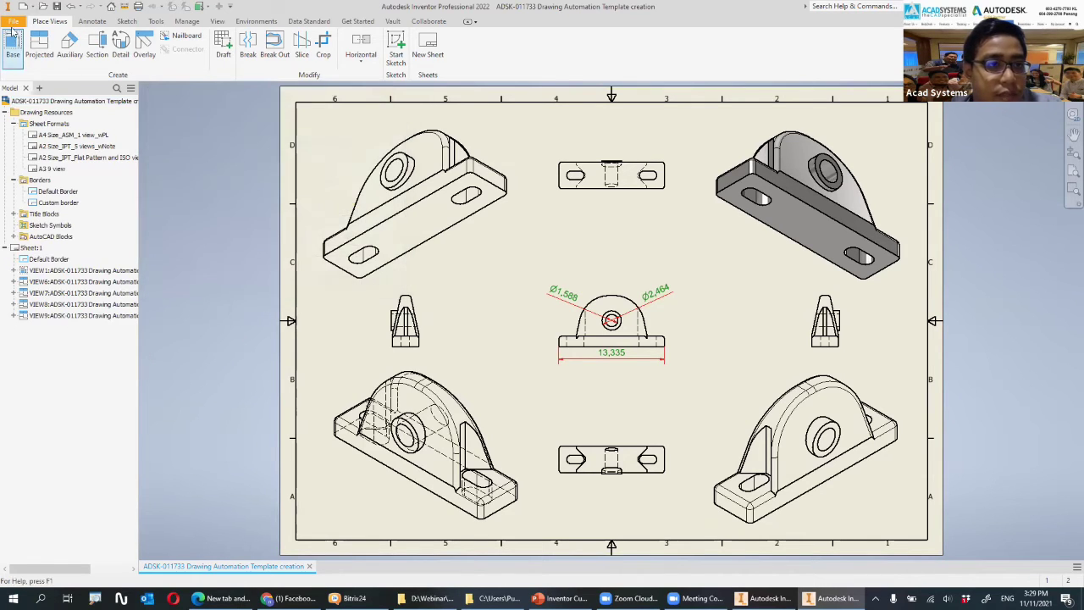
{"action": "left_click", "coordinate": [13, 21]}
{"action": "mouse_move", "coordinate": [74, 148]}
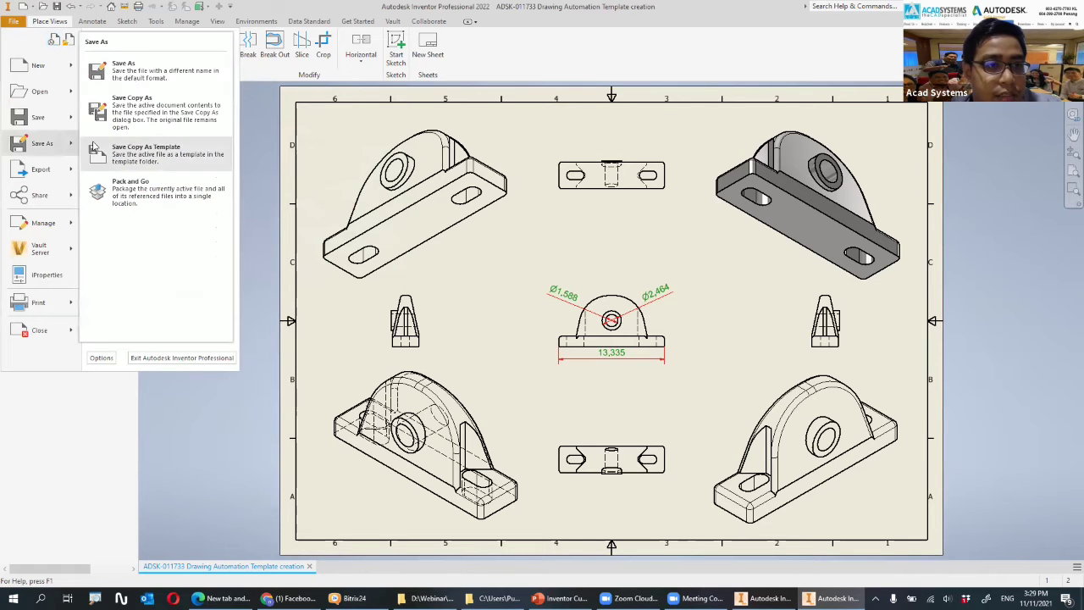
{"action": "left_click", "coordinate": [149, 152]}
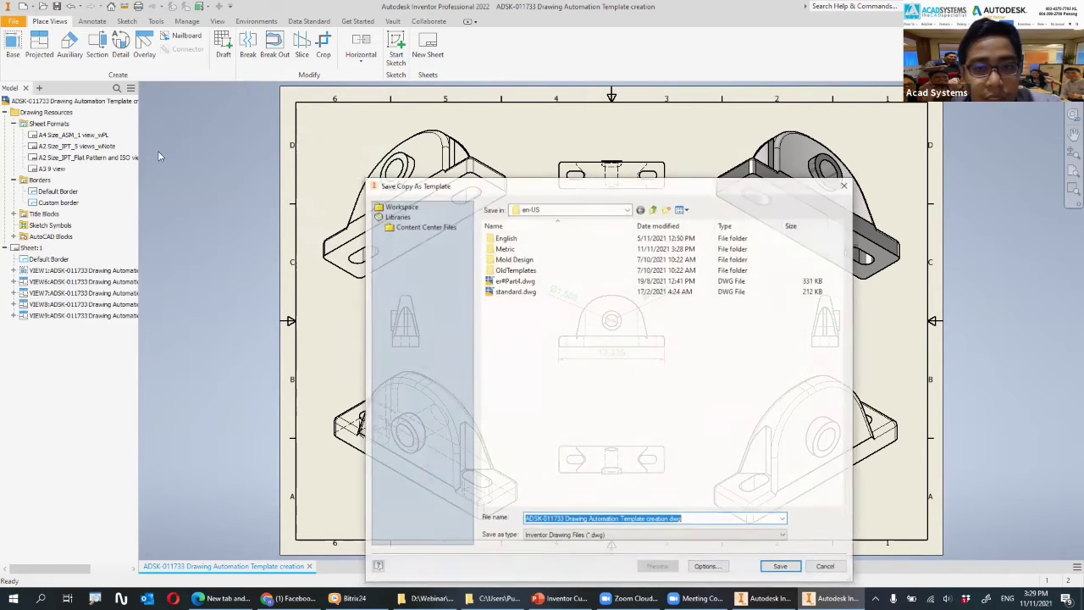
{"action": "double_click", "coordinate": [505, 248]}
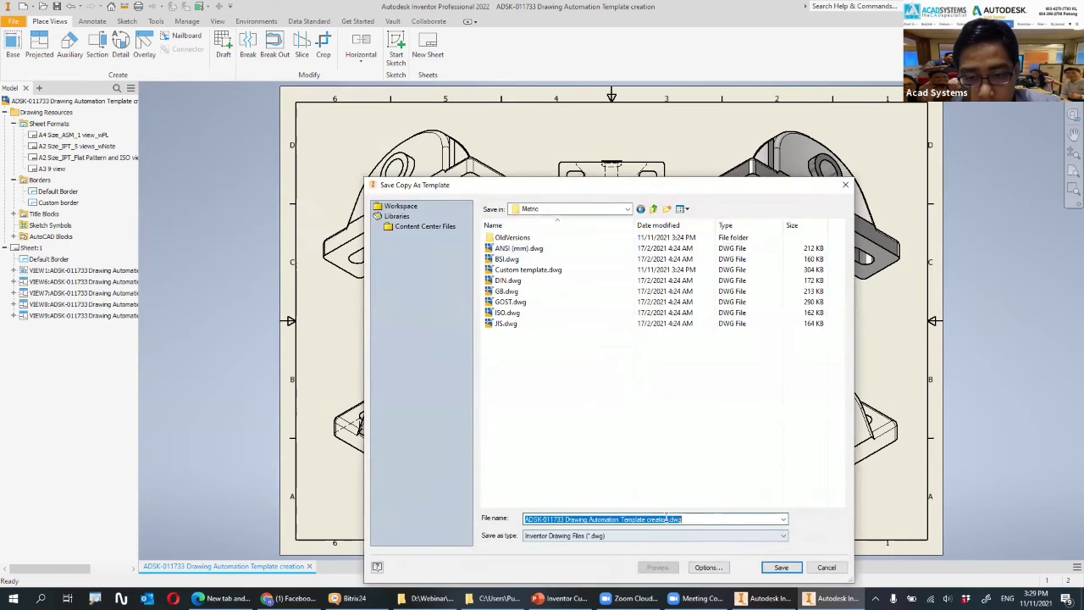
{"action": "left_click", "coordinate": [573, 271]}
{"action": "left_click", "coordinate": [616, 520]}
{"action": "left_click", "coordinate": [568, 519]}
{"action": "type", "text": "2"}
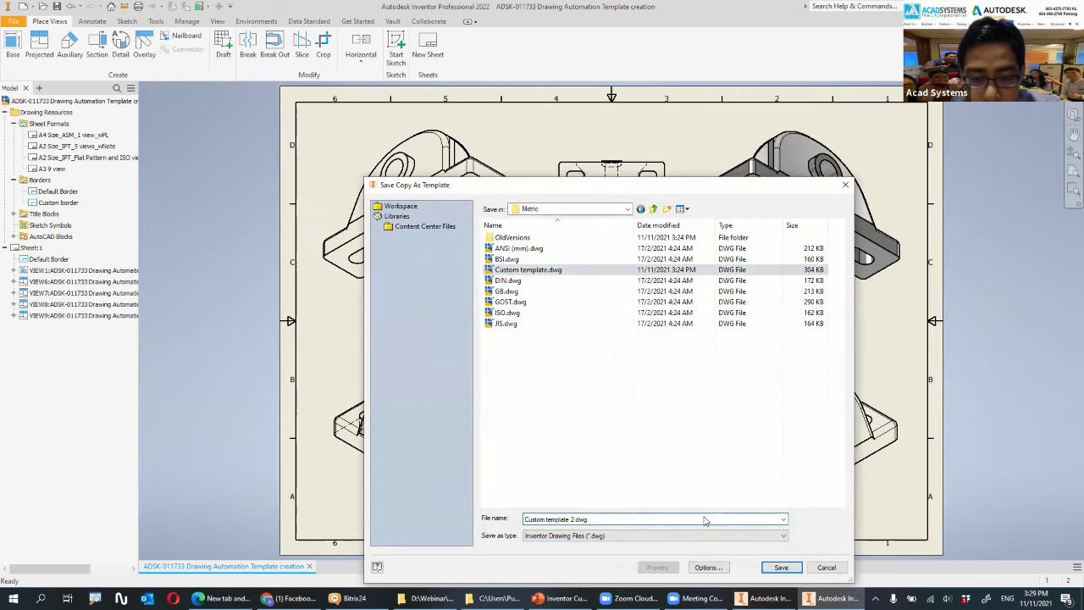
{"action": "left_click", "coordinate": [780, 567]}
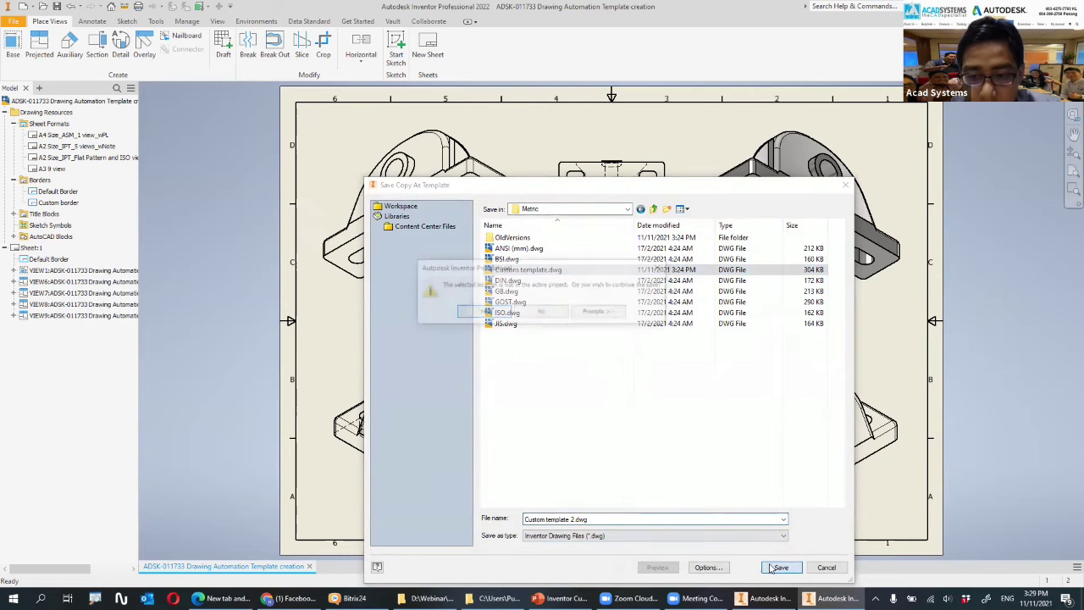
{"action": "left_click", "coordinate": [483, 313]}
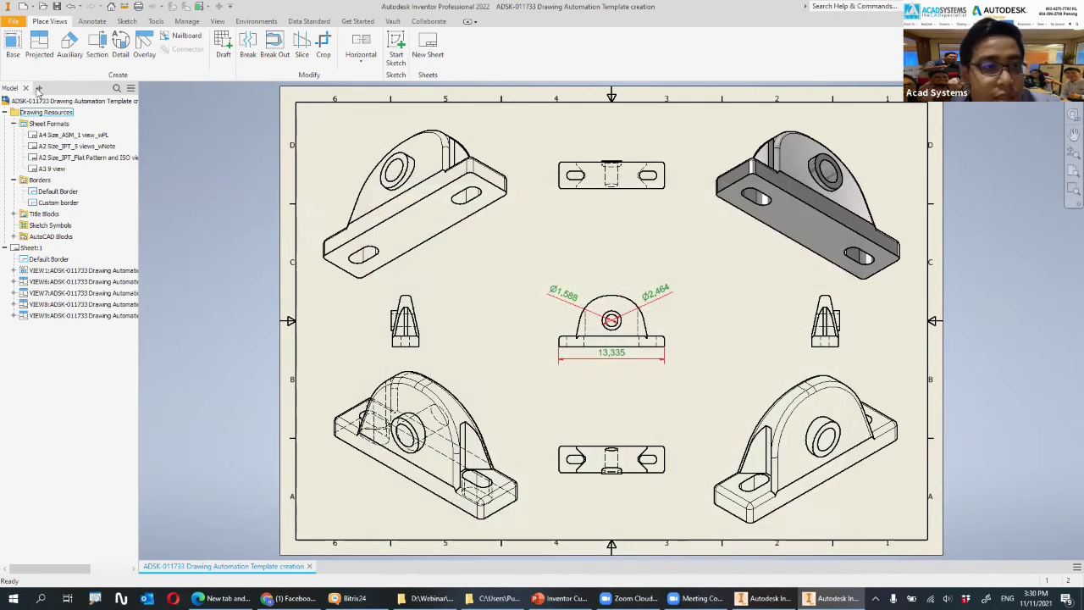
- Close the drawing without saving and create a new one from Custom template 2.dwg with the A3 9 view sheet format
{"action": "left_click", "coordinate": [309, 566]}
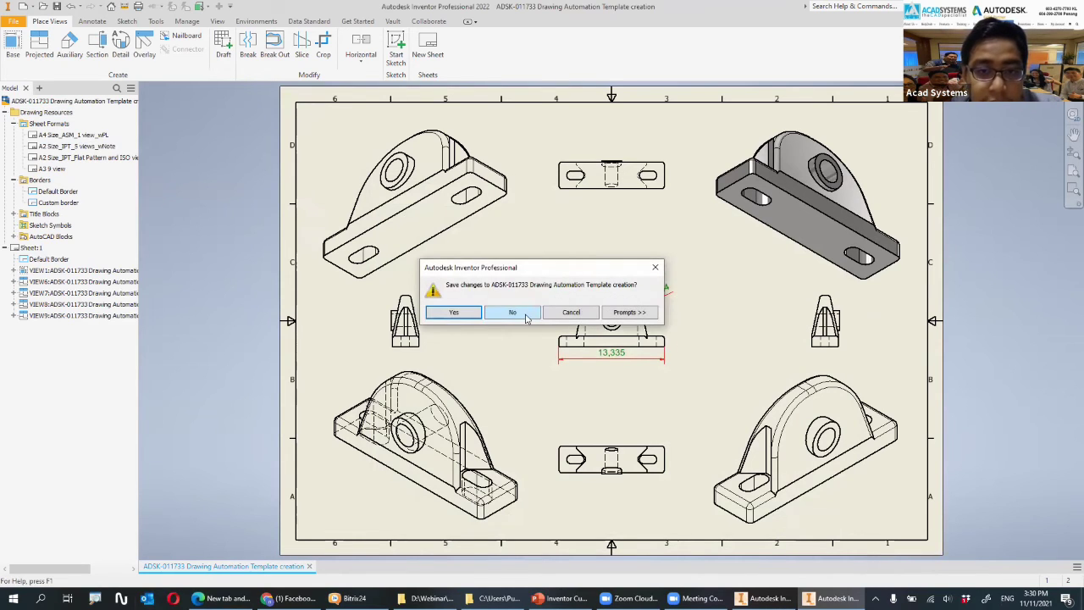
{"action": "left_click", "coordinate": [512, 313]}
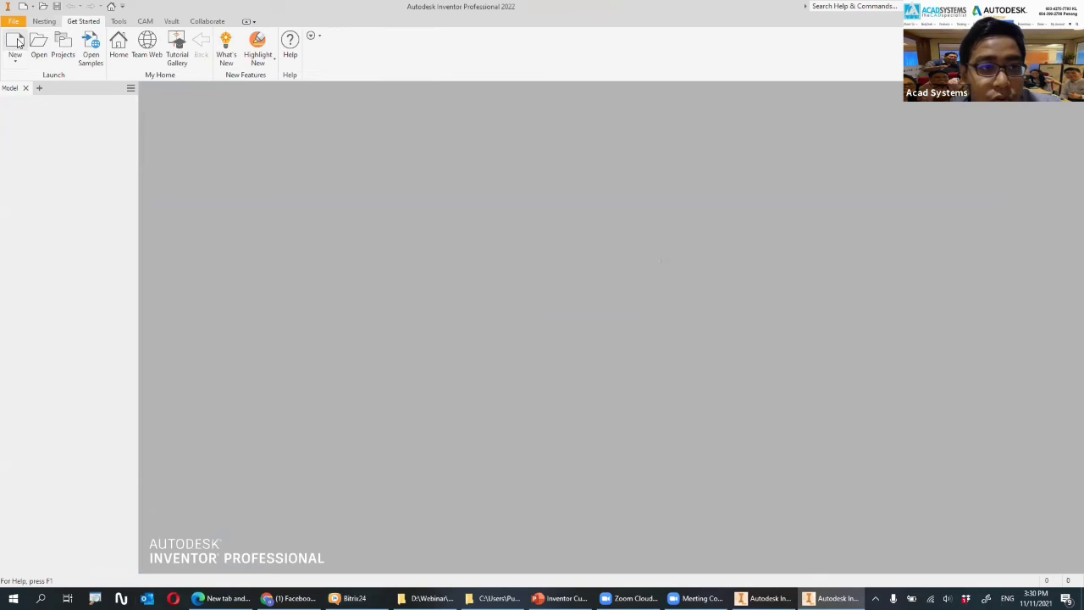
{"action": "left_click", "coordinate": [17, 42]}
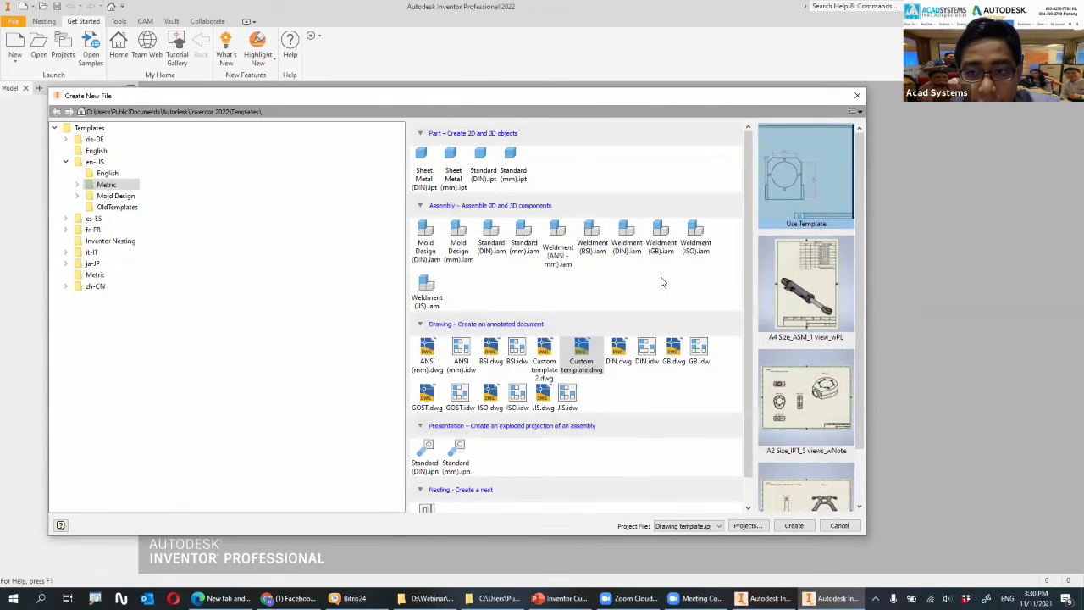
{"action": "scroll", "coordinate": [677, 283], "scroll_direction": "down", "scroll_amount": 1}
{"action": "scroll", "coordinate": [766, 282], "scroll_direction": "down", "scroll_amount": 2}
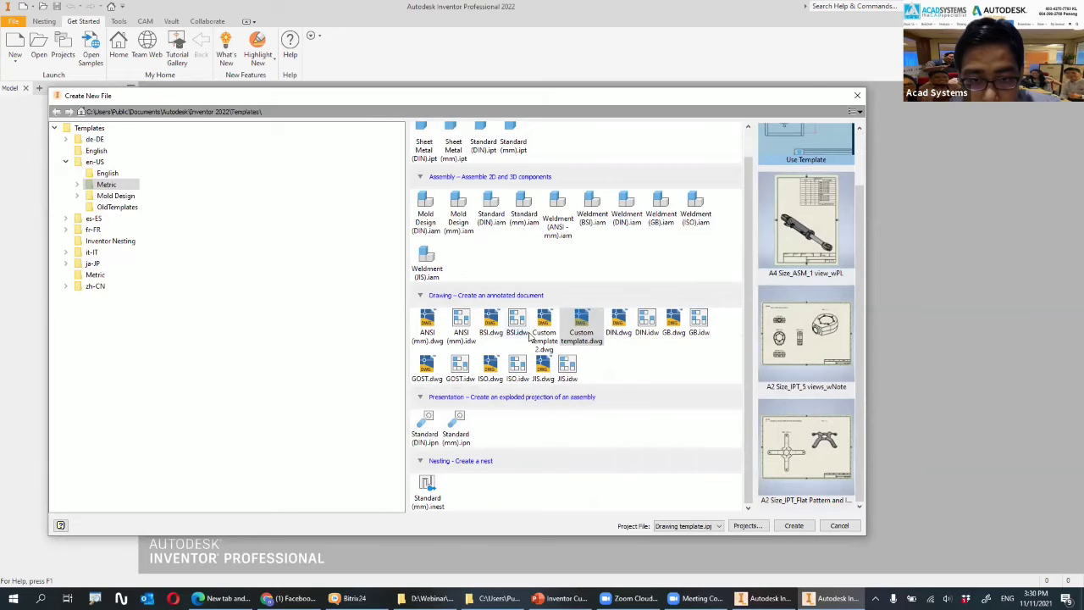
{"action": "left_click", "coordinate": [557, 339]}
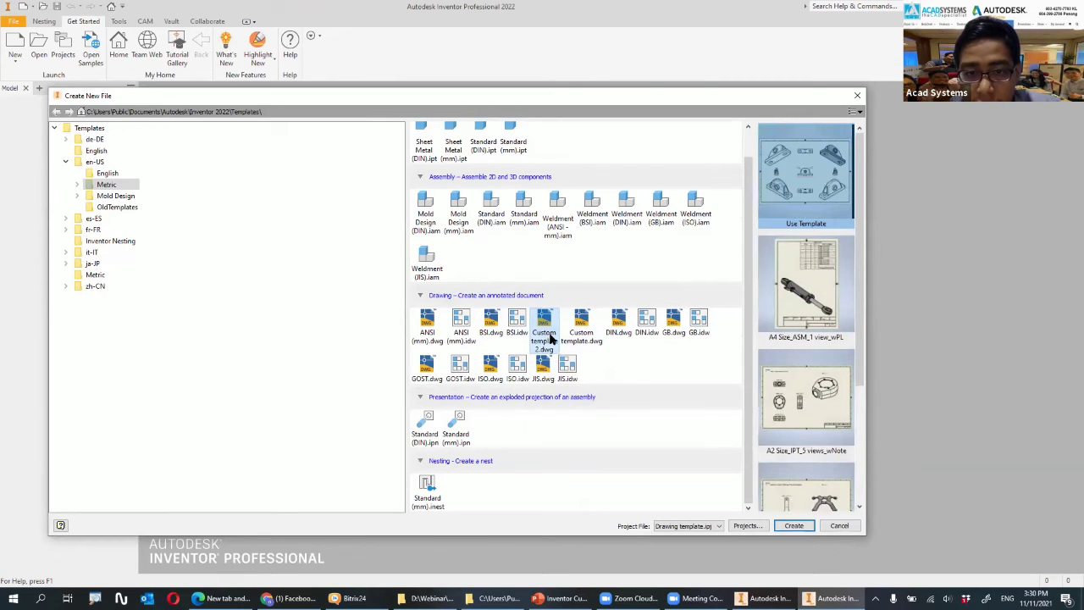
{"action": "scroll", "coordinate": [813, 271], "scroll_direction": "down", "scroll_amount": 5}
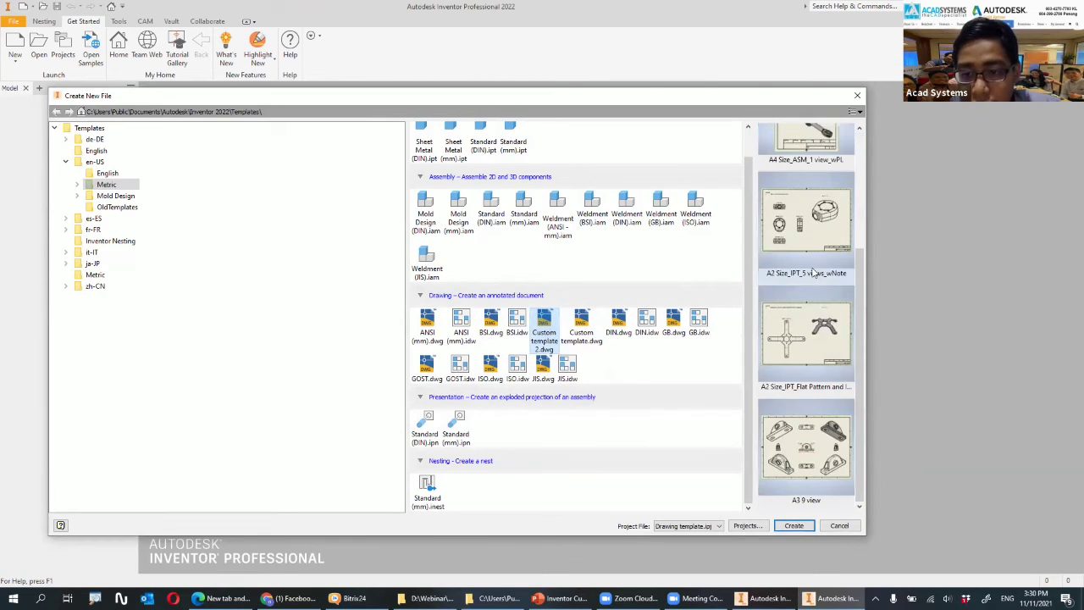
{"action": "left_click", "coordinate": [809, 484]}
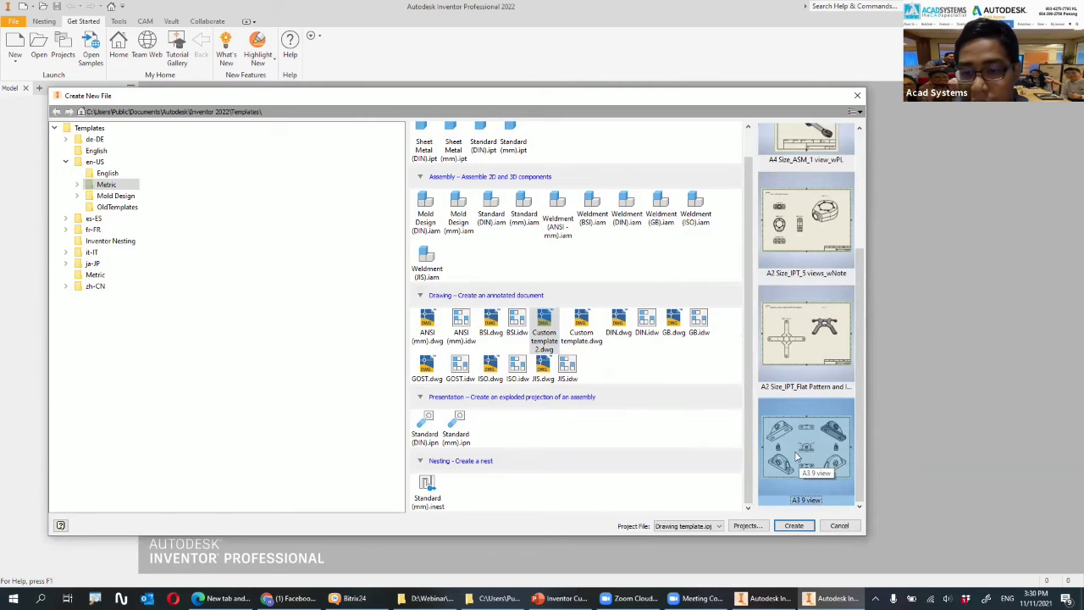
{"action": "left_click", "coordinate": [793, 525]}
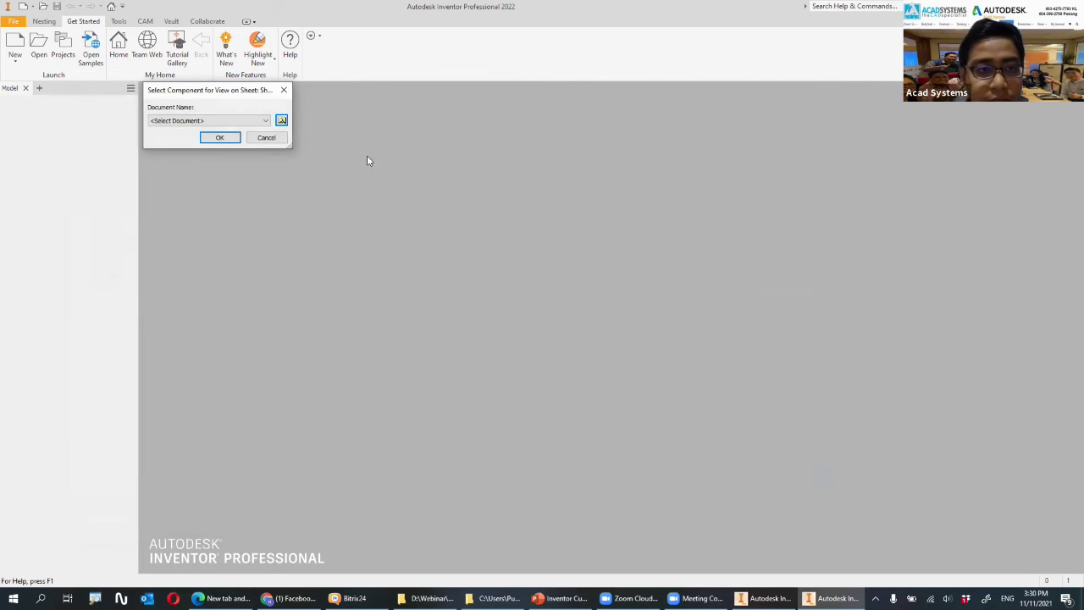
- Assign ADSK-011713 Drawing Automation Example.ipt as the component for the new sheet's views
{"action": "left_click", "coordinate": [281, 121]}
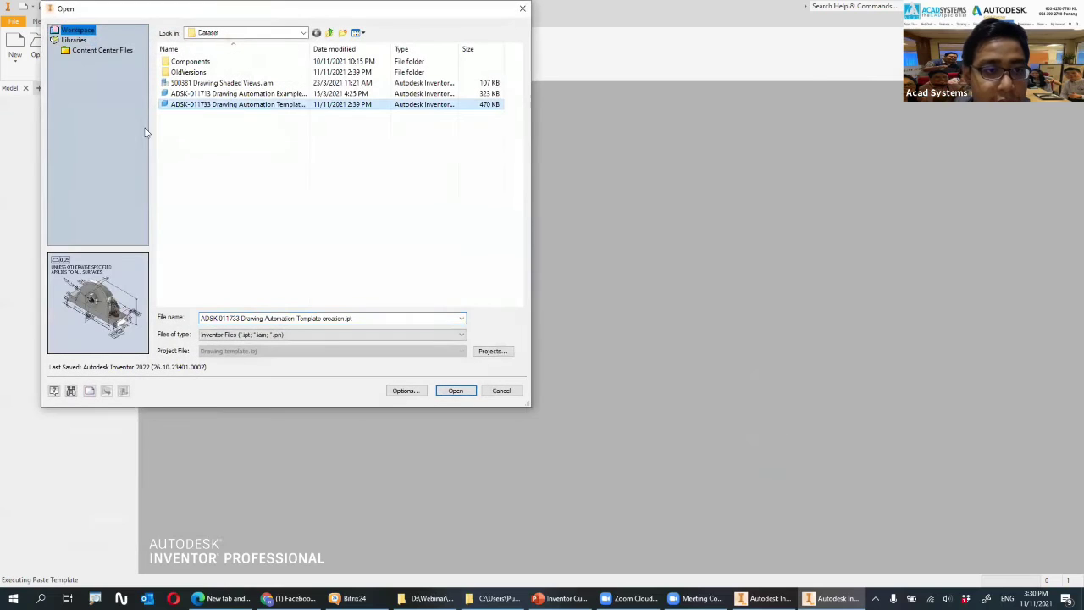
{"action": "left_click", "coordinate": [176, 93]}
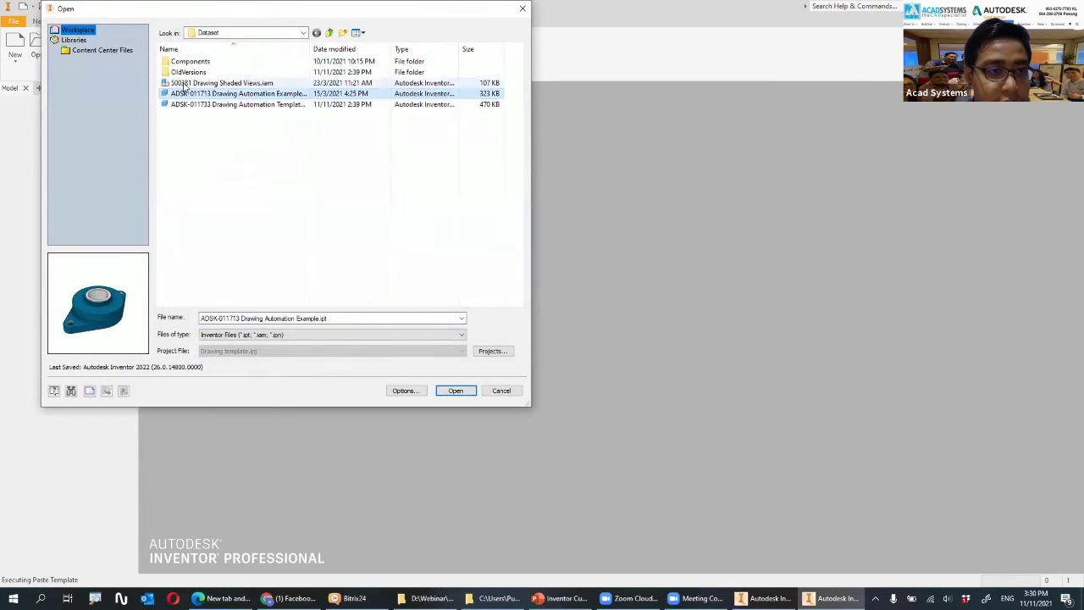
{"action": "left_click", "coordinate": [182, 84]}
{"action": "left_click", "coordinate": [193, 105]}
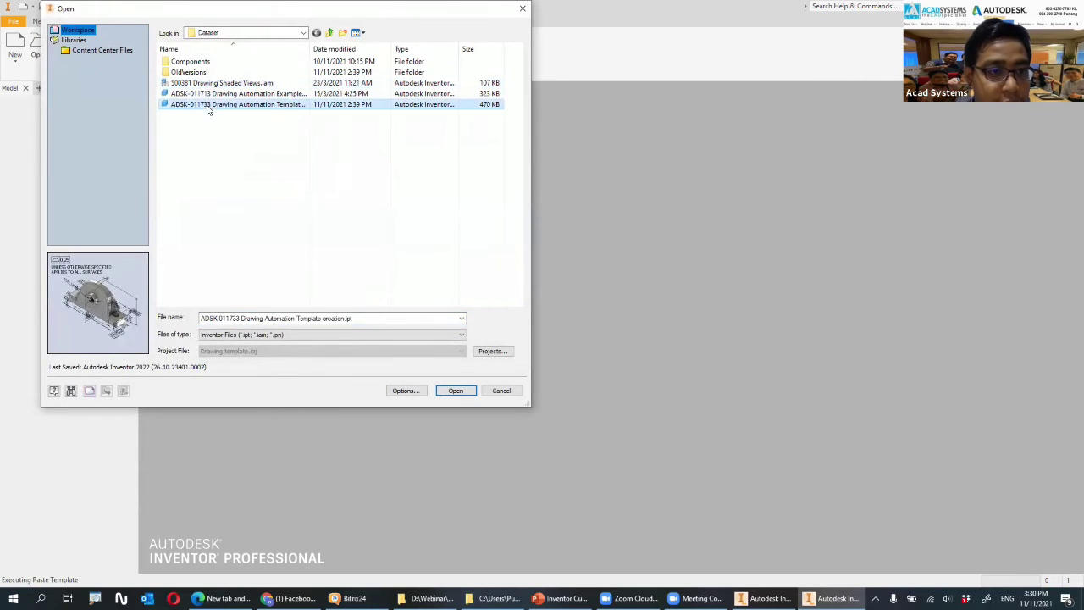
{"action": "left_click", "coordinate": [208, 95]}
{"action": "left_click", "coordinate": [445, 395]}
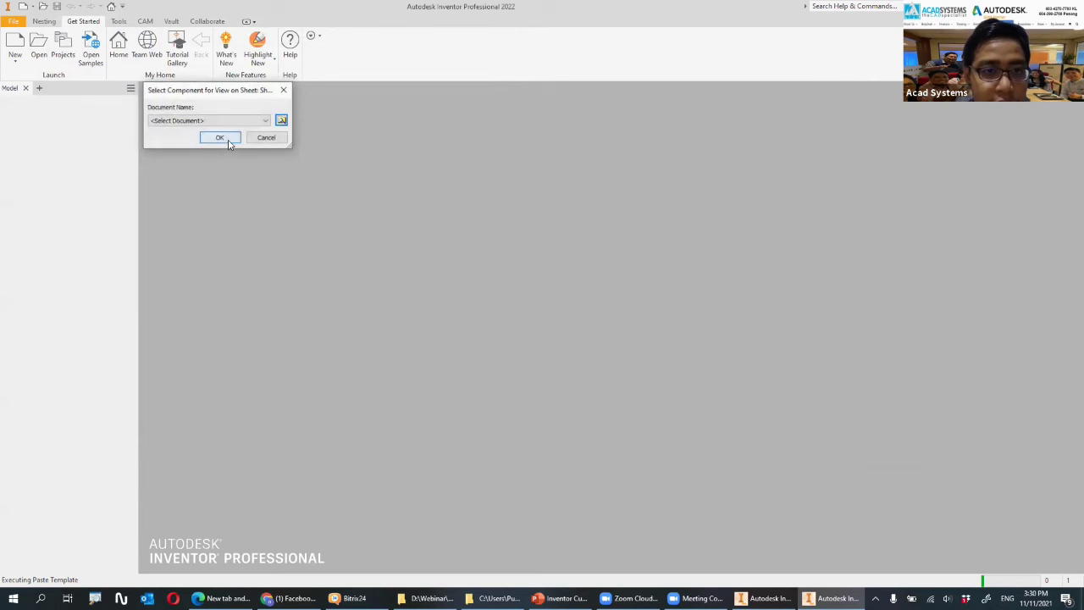
{"action": "left_click", "coordinate": [224, 137]}
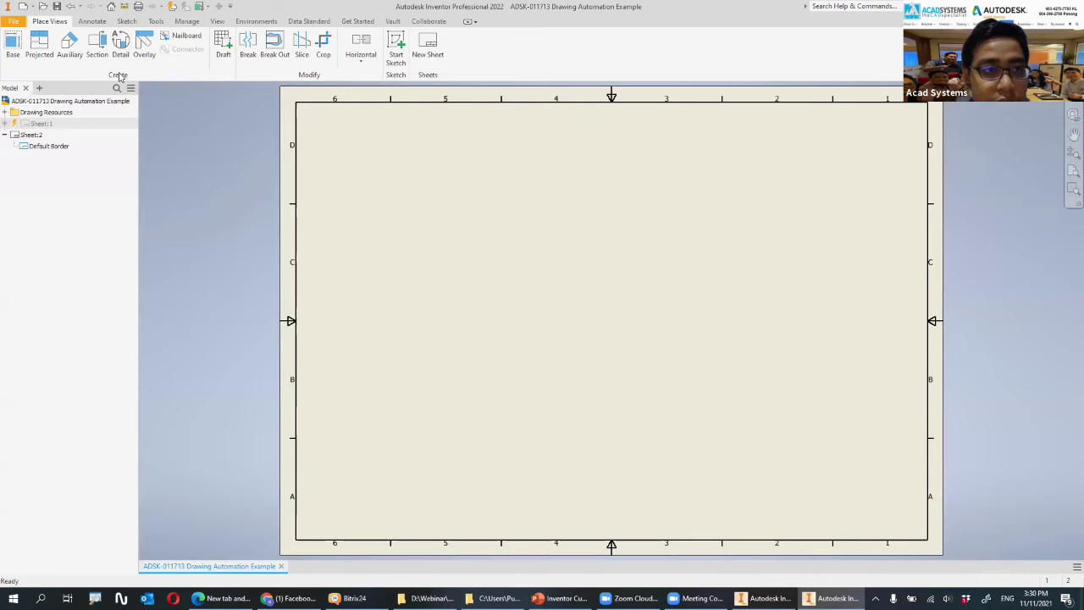
{"action": "left_click", "coordinate": [13, 44]}
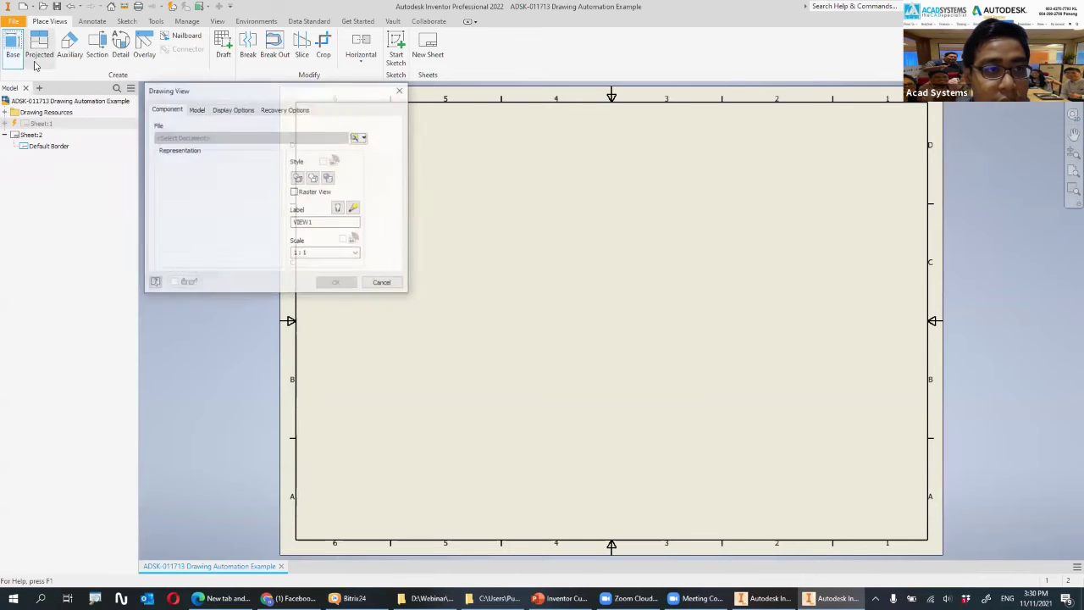
{"action": "left_click", "coordinate": [361, 137]}
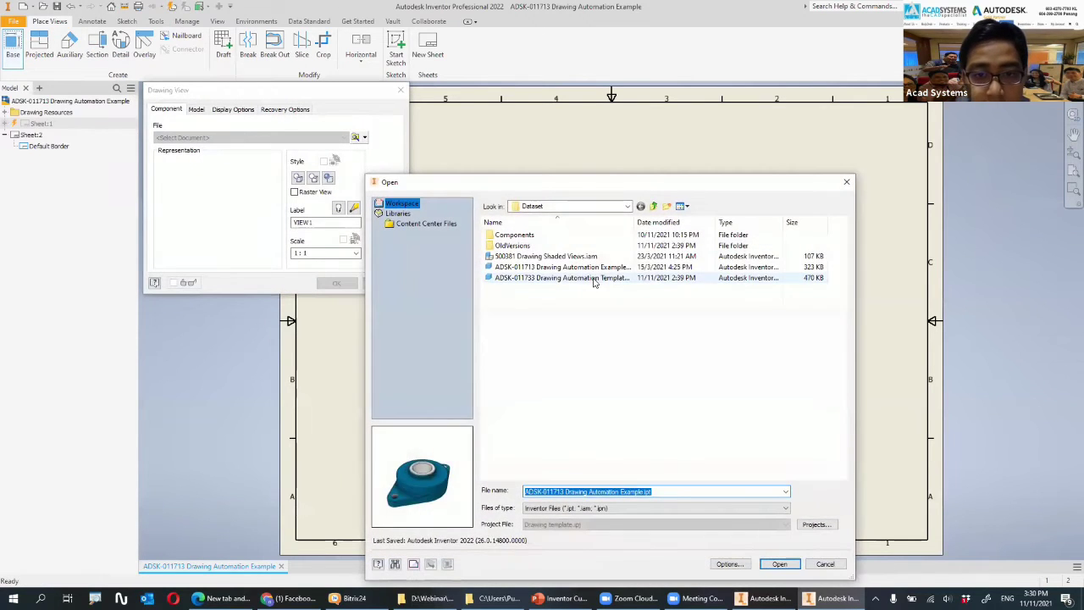
{"action": "left_click", "coordinate": [572, 277]}
{"action": "left_click", "coordinate": [779, 563]}
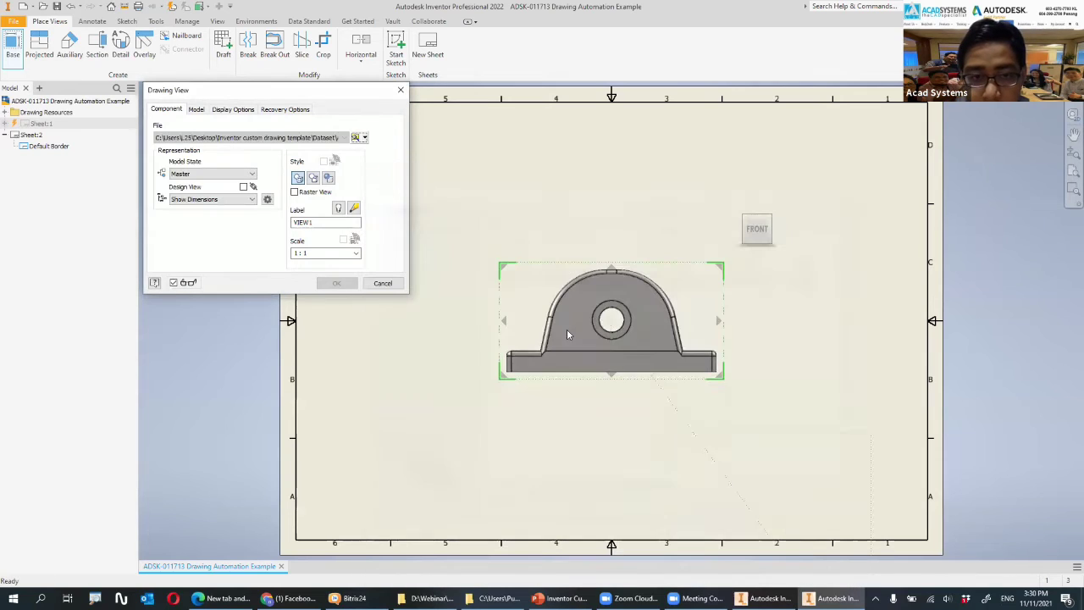
{"action": "left_click", "coordinate": [383, 282]}
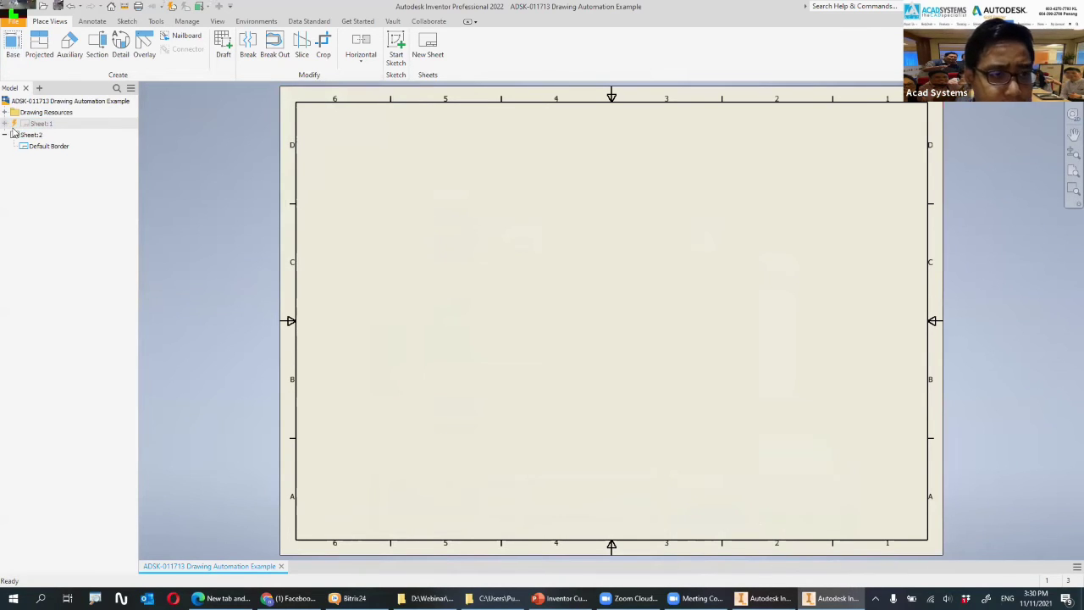
{"action": "left_click", "coordinate": [13, 47]}
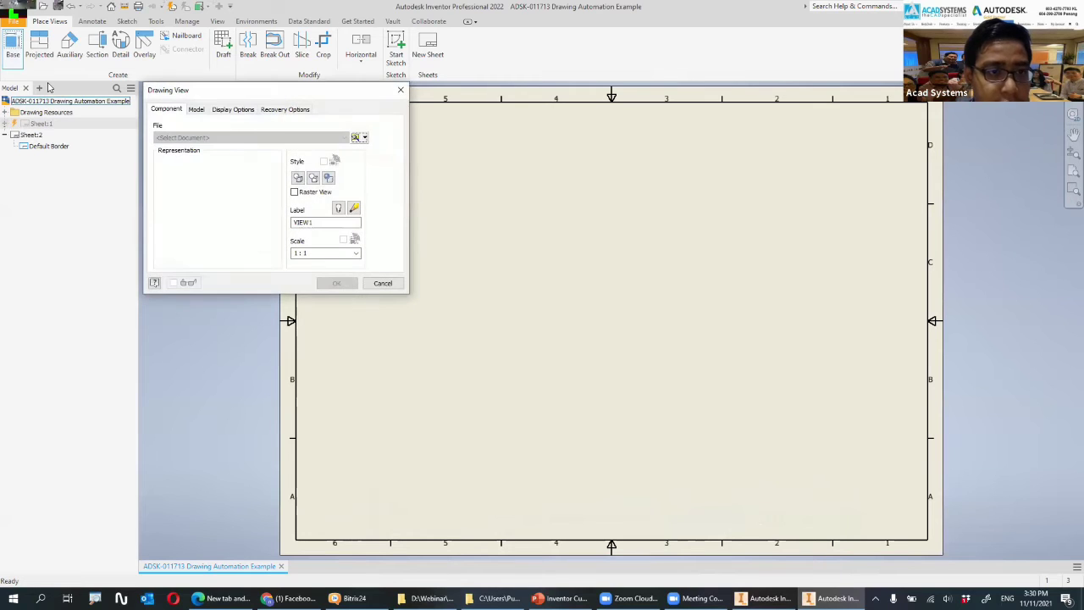
{"action": "left_click", "coordinate": [393, 93]}
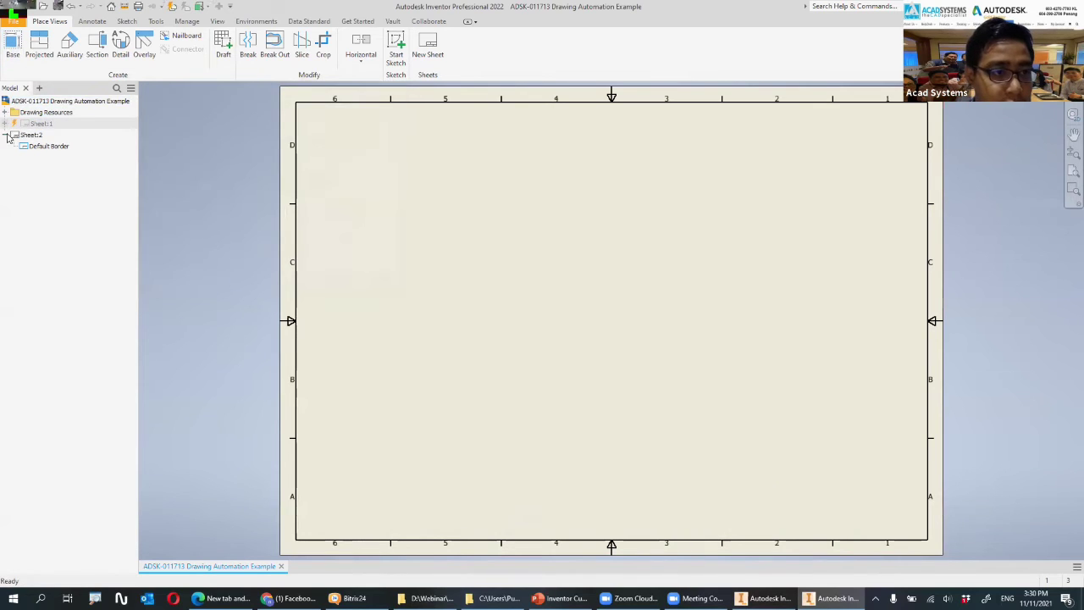
- Expand the drawing's stored sheet formats in the drawing resources and select the A3 9 view format
{"action": "left_click", "coordinate": [5, 112]}
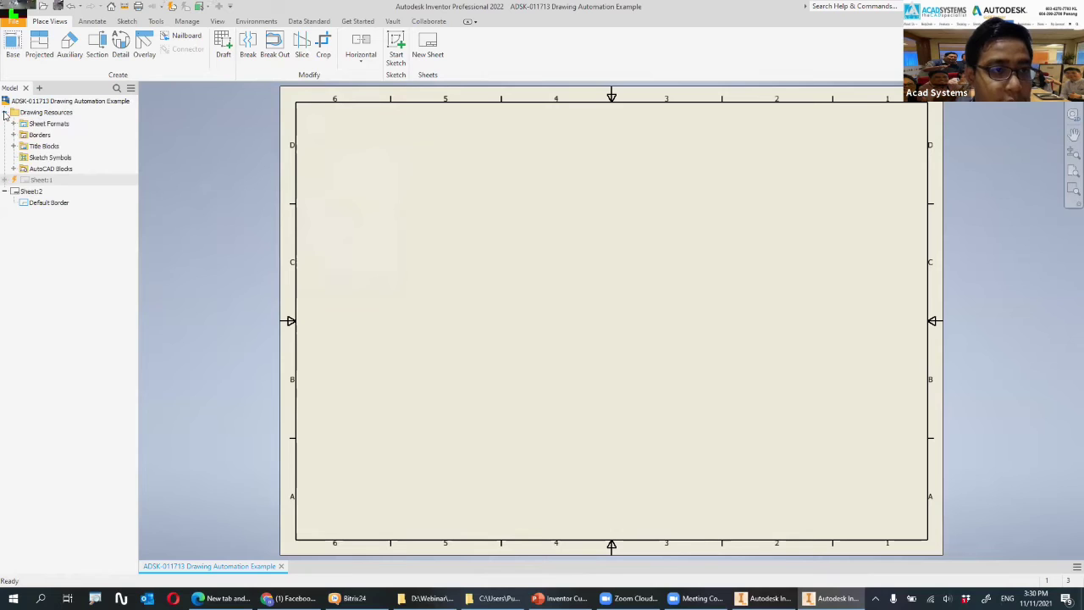
{"action": "left_click", "coordinate": [37, 125]}
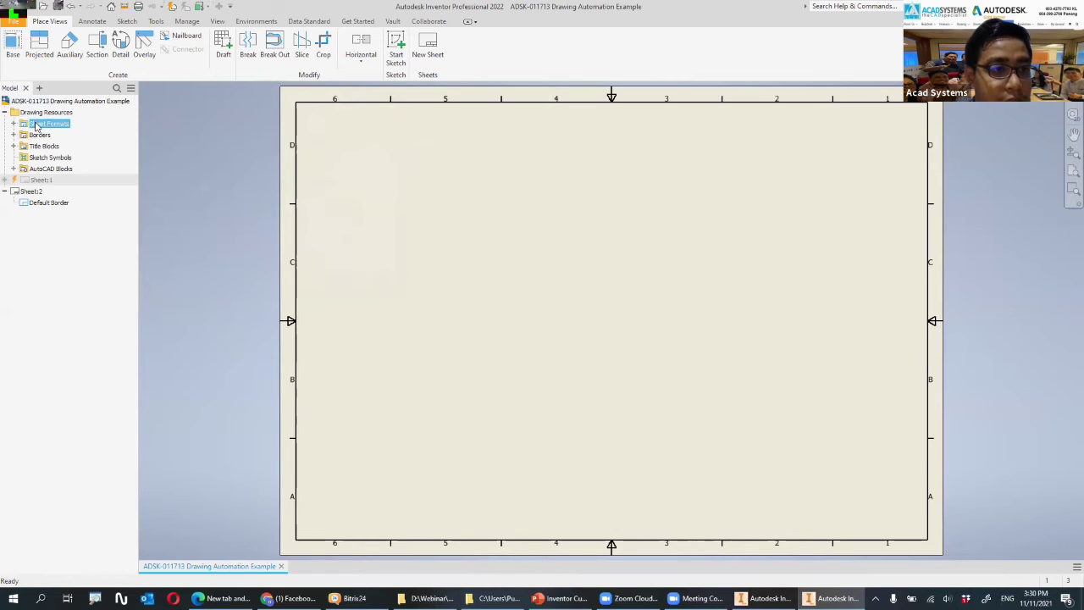
{"action": "left_click", "coordinate": [13, 124]}
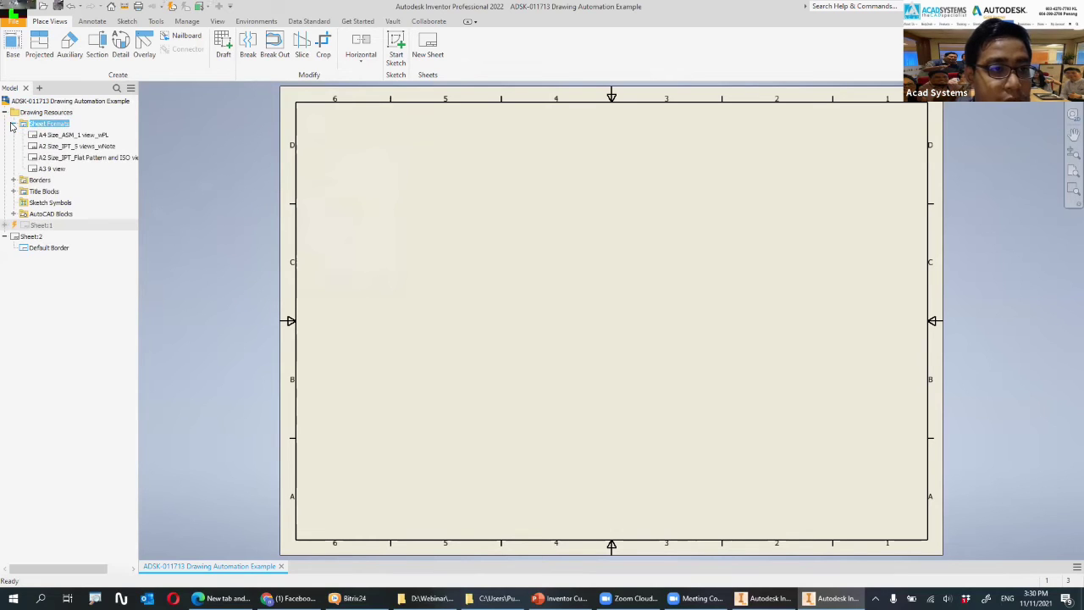
{"action": "left_click", "coordinate": [48, 171]}
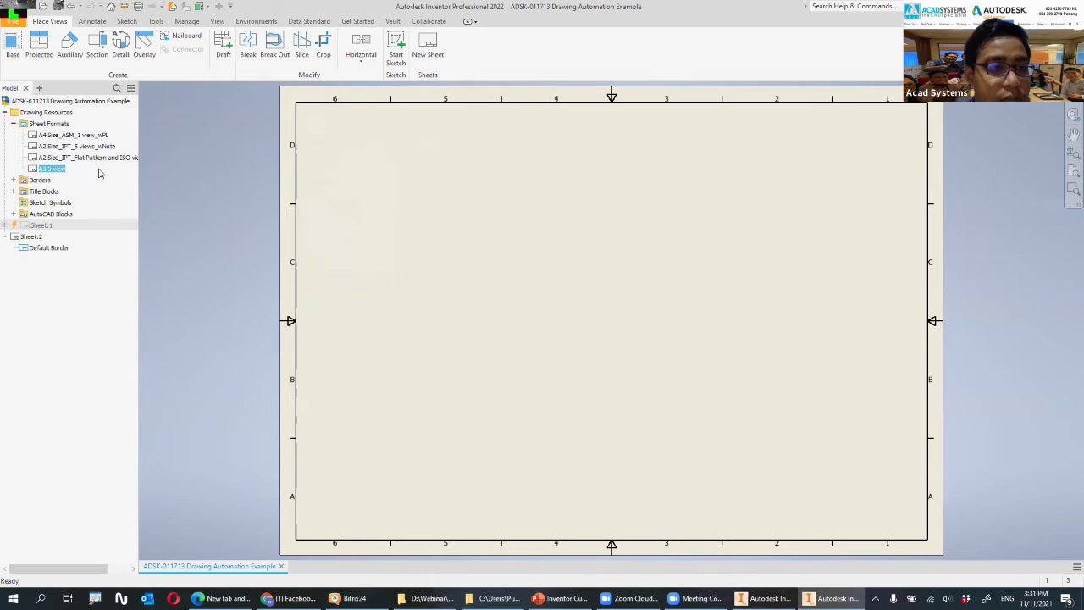
- Create a new nine-view drawing with ADSK-011733 Drawing Automation Template creation.ipt as the component for its views
{"action": "left_click", "coordinate": [8, 24]}
{"action": "left_click", "coordinate": [30, 67]}
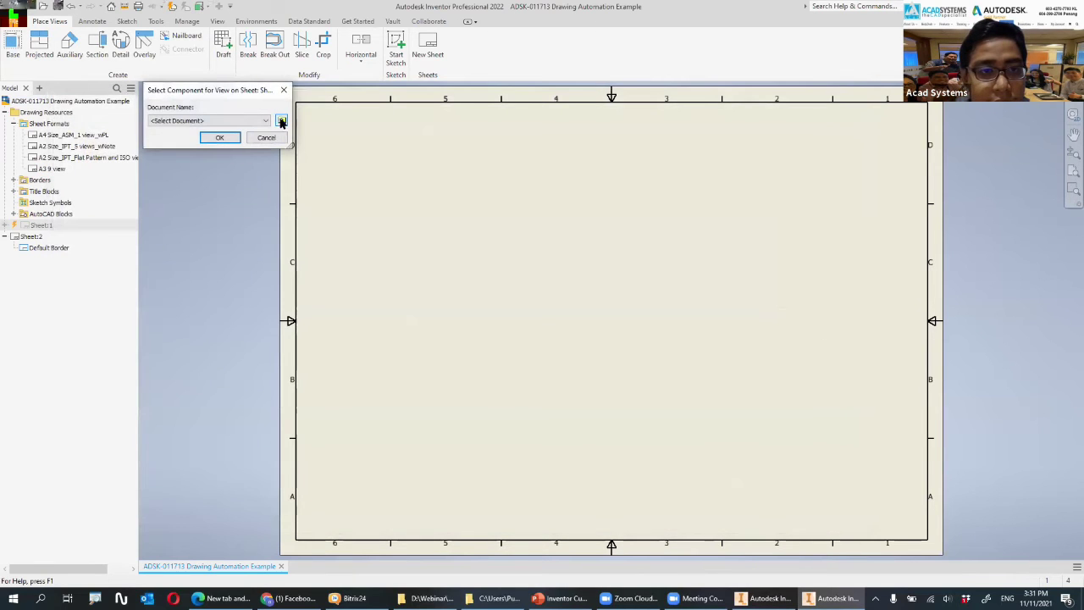
{"action": "left_click", "coordinate": [280, 121]}
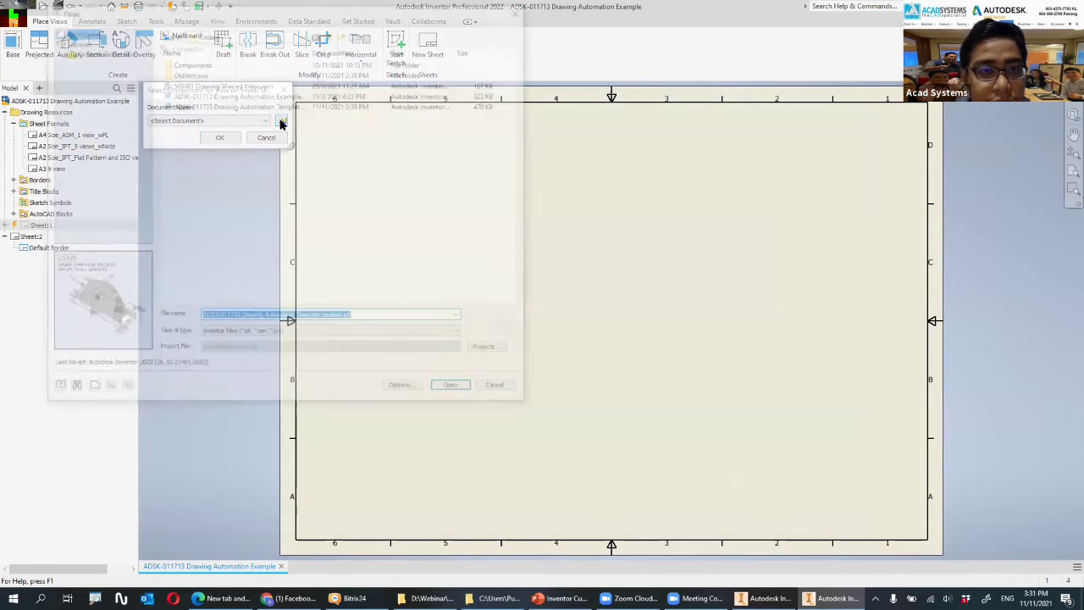
{"action": "left_click", "coordinate": [454, 389]}
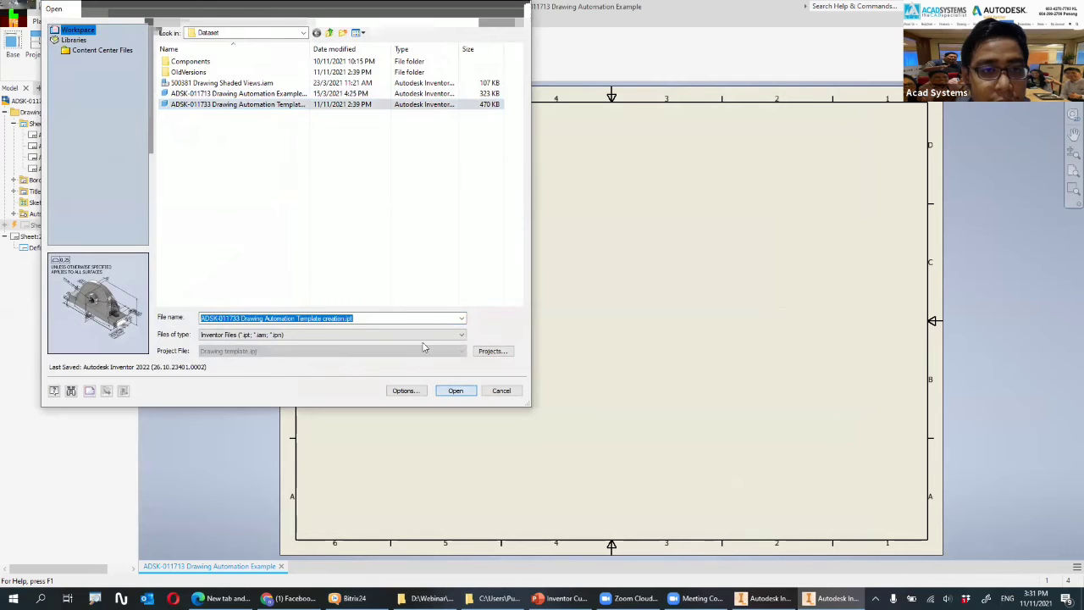
{"action": "left_click", "coordinate": [222, 138]}
{"action": "left_click", "coordinate": [282, 122]}
{"action": "left_click", "coordinate": [308, 107]}
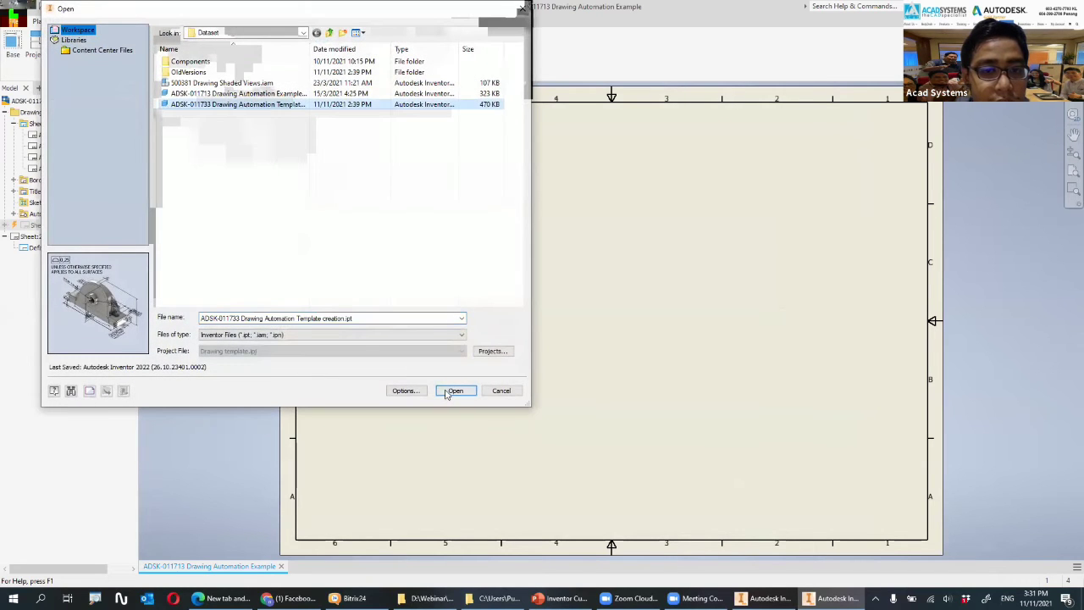
{"action": "left_click", "coordinate": [447, 389]}
{"action": "left_click", "coordinate": [224, 138]}
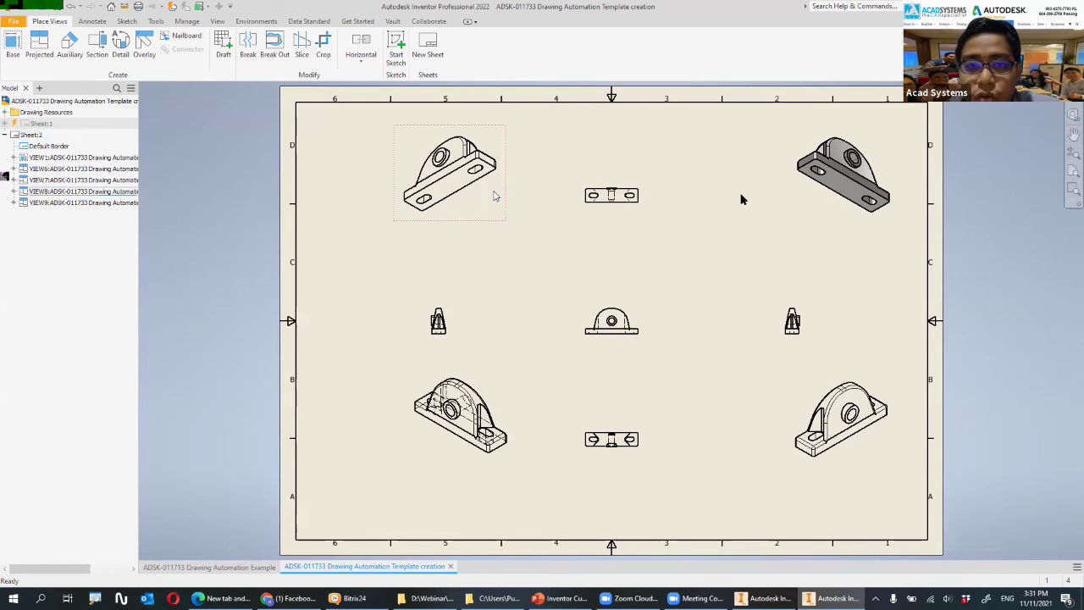
- Inspect the nine generated views on the sheet and close this drawing without saving
{"action": "scroll", "coordinate": [409, 148], "scroll_direction": "down", "scroll_amount": 3}
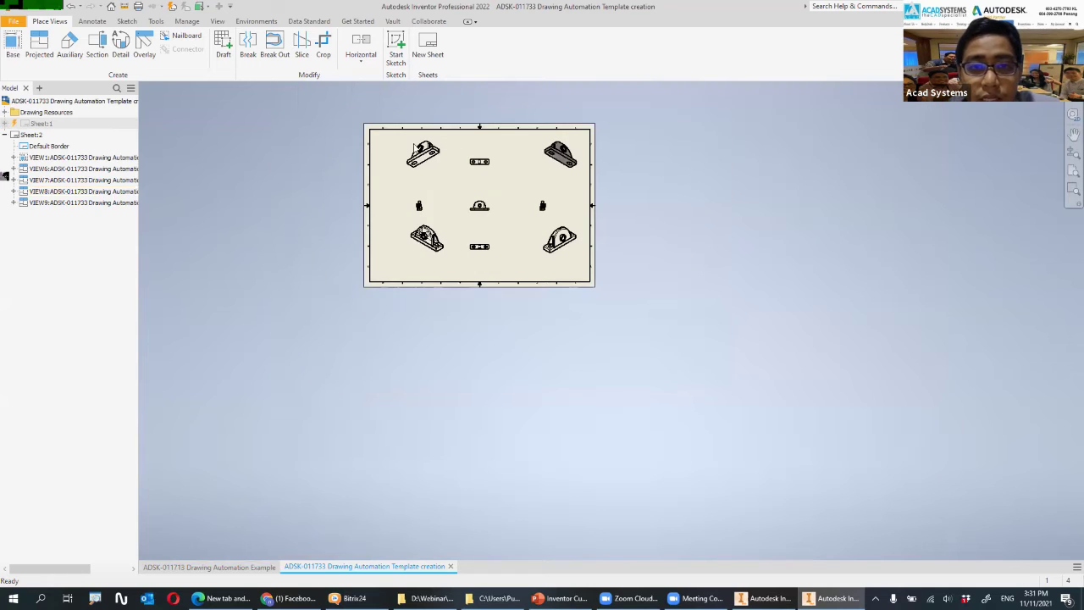
{"action": "scroll", "coordinate": [409, 148], "scroll_direction": "up", "scroll_amount": 3}
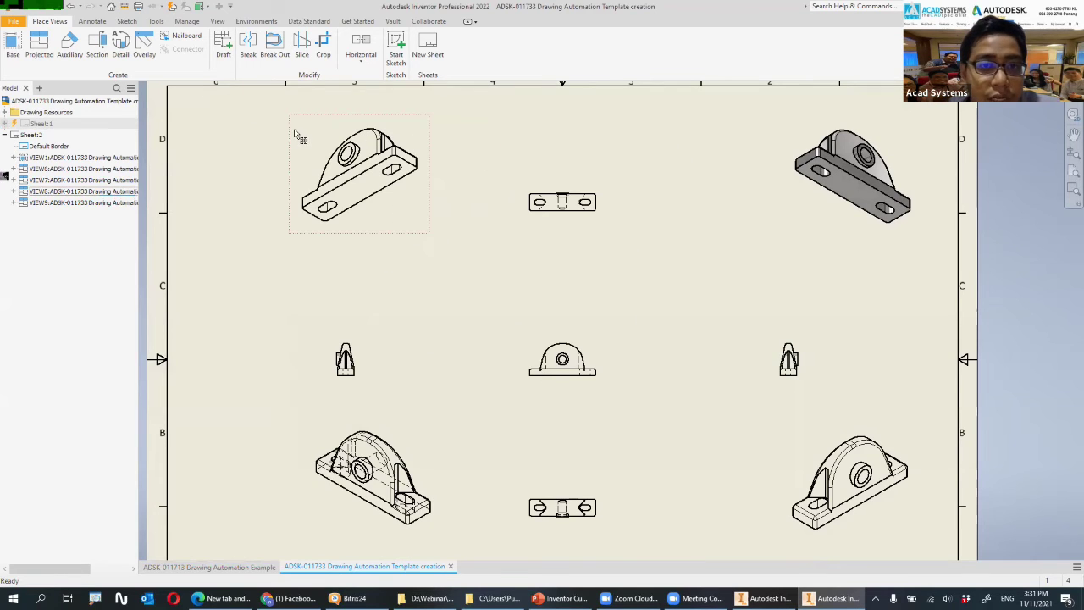
{"action": "scroll", "coordinate": [427, 157], "scroll_direction": "up", "scroll_amount": 2}
{"action": "scroll", "coordinate": [670, 177], "scroll_direction": "down", "scroll_amount": 5}
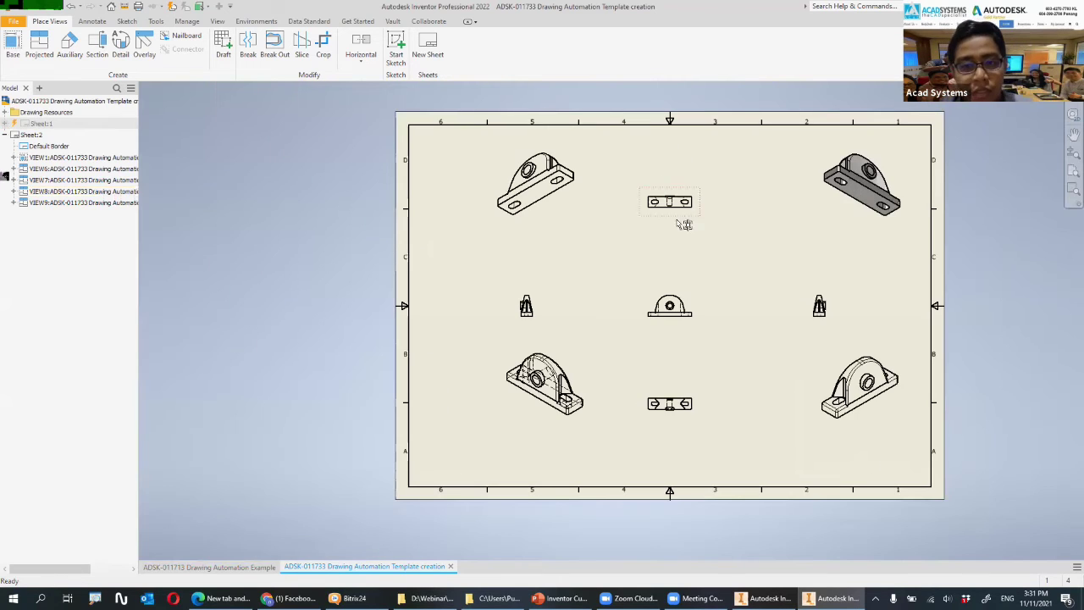
{"action": "left_click", "coordinate": [450, 566]}
{"action": "left_click", "coordinate": [514, 316]}
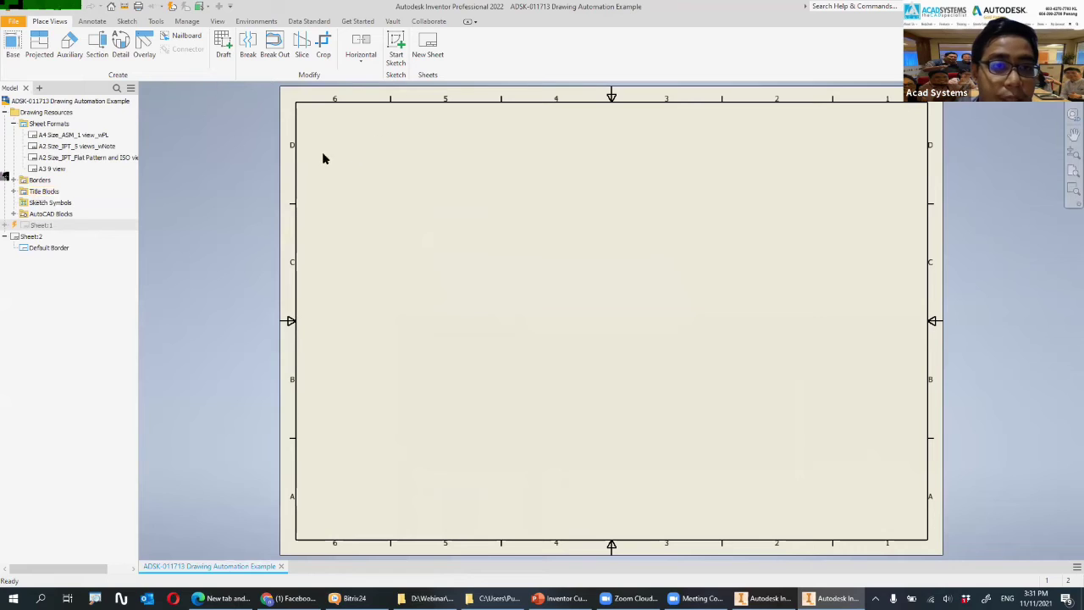
- Place a front base view of ADSK-011733 Drawing Automation Template creation.ipt at 1:1 scale on Sheet:2
{"action": "left_click", "coordinate": [12, 46]}
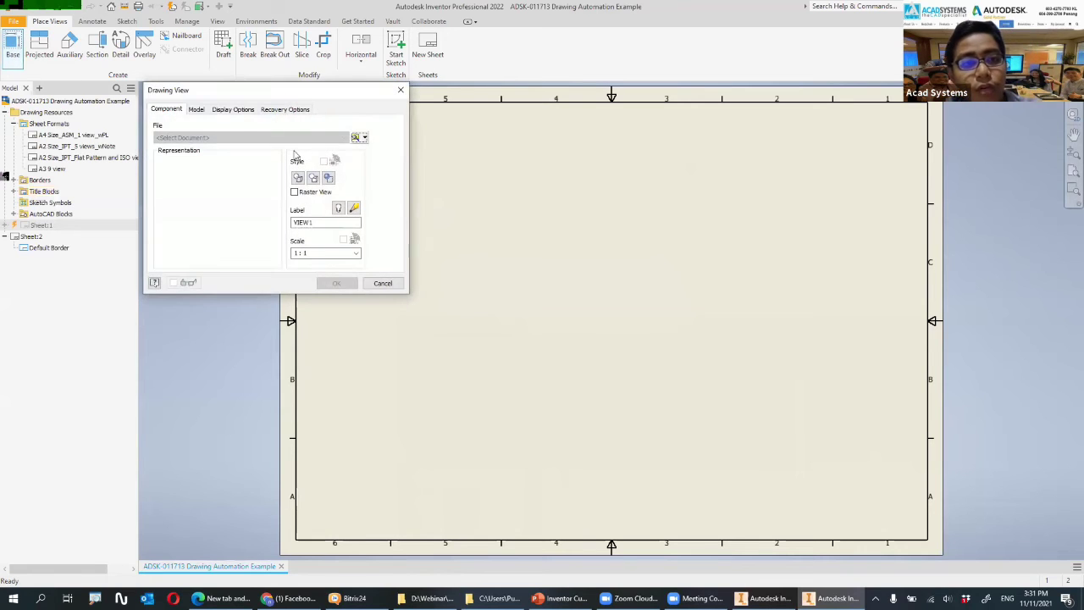
{"action": "left_click", "coordinate": [364, 138]}
{"action": "left_click", "coordinate": [359, 154]}
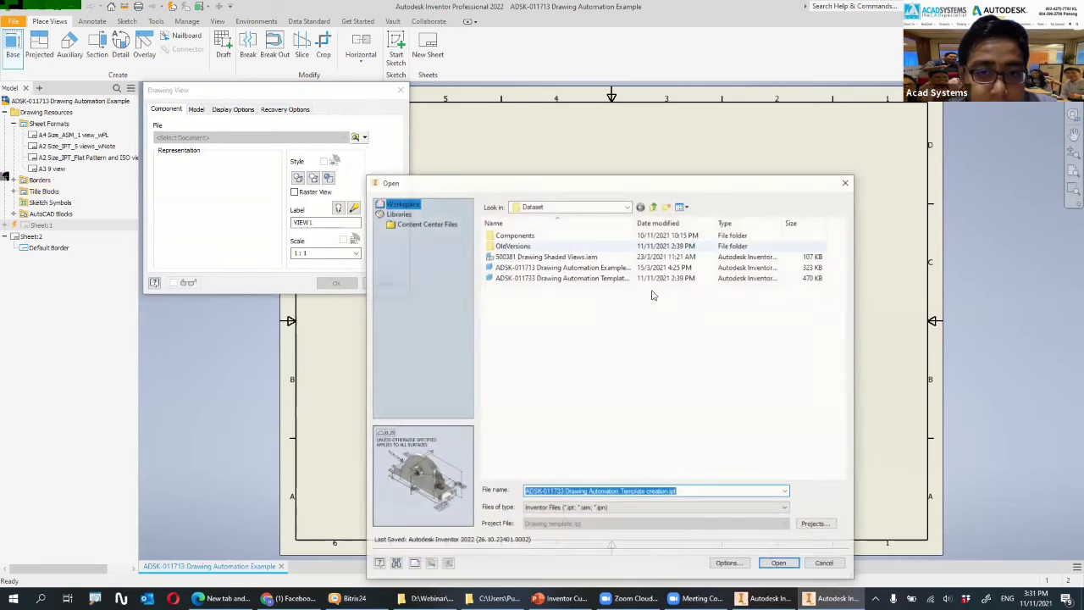
{"action": "left_click", "coordinate": [565, 268]}
{"action": "left_click", "coordinate": [565, 278]}
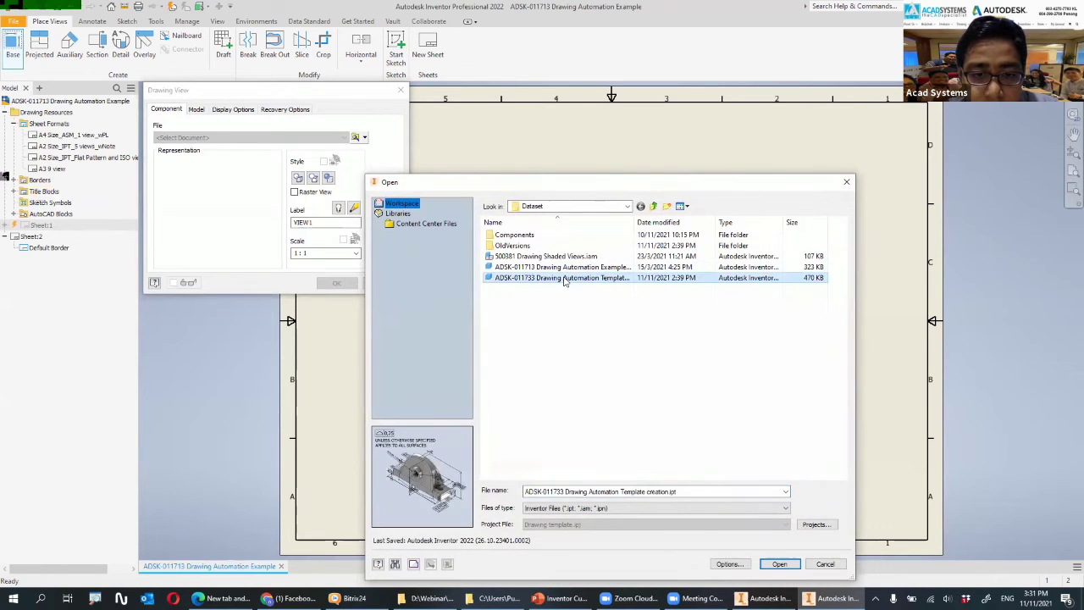
{"action": "left_click", "coordinate": [779, 564]}
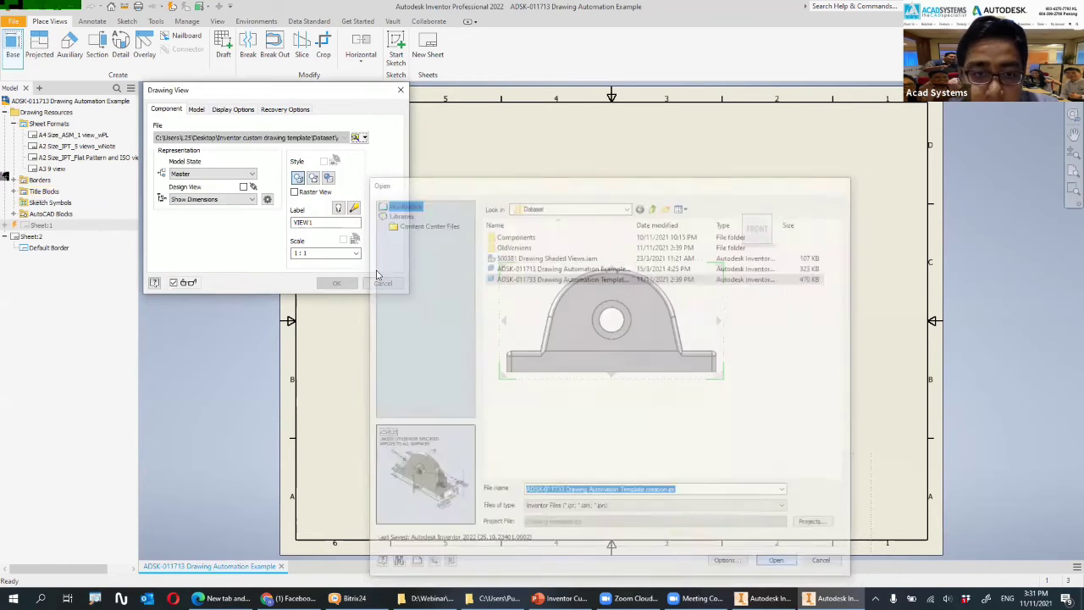
{"action": "left_click", "coordinate": [336, 283]}
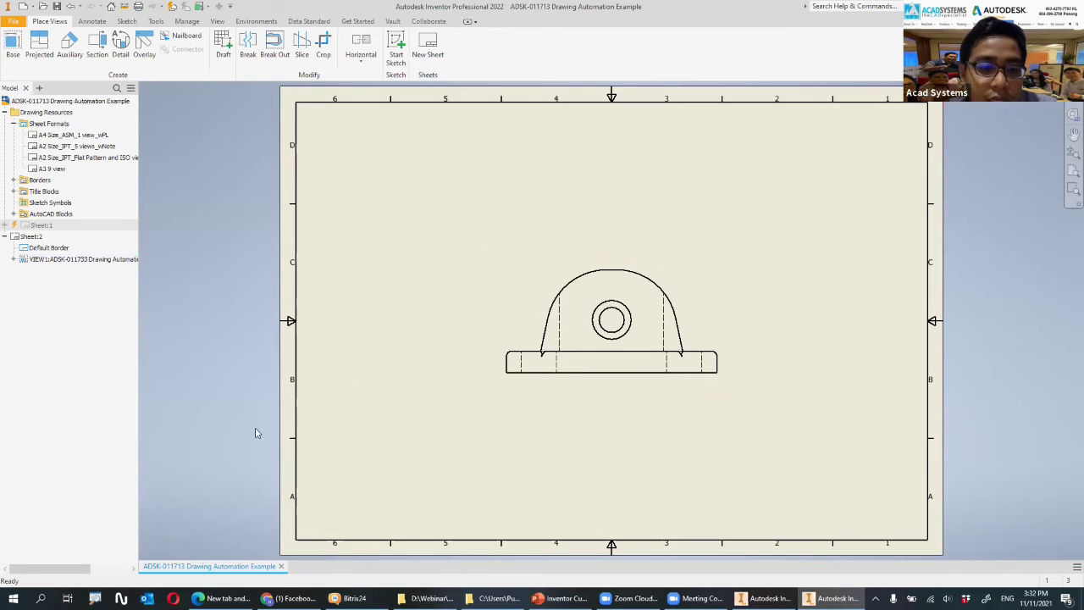
- Open the part file ADSK-011733 Drawing Automation Template creation.ipt
{"action": "left_click", "coordinate": [40, 8]}
{"action": "left_click", "coordinate": [511, 267]}
{"action": "double_click", "coordinate": [518, 280]}
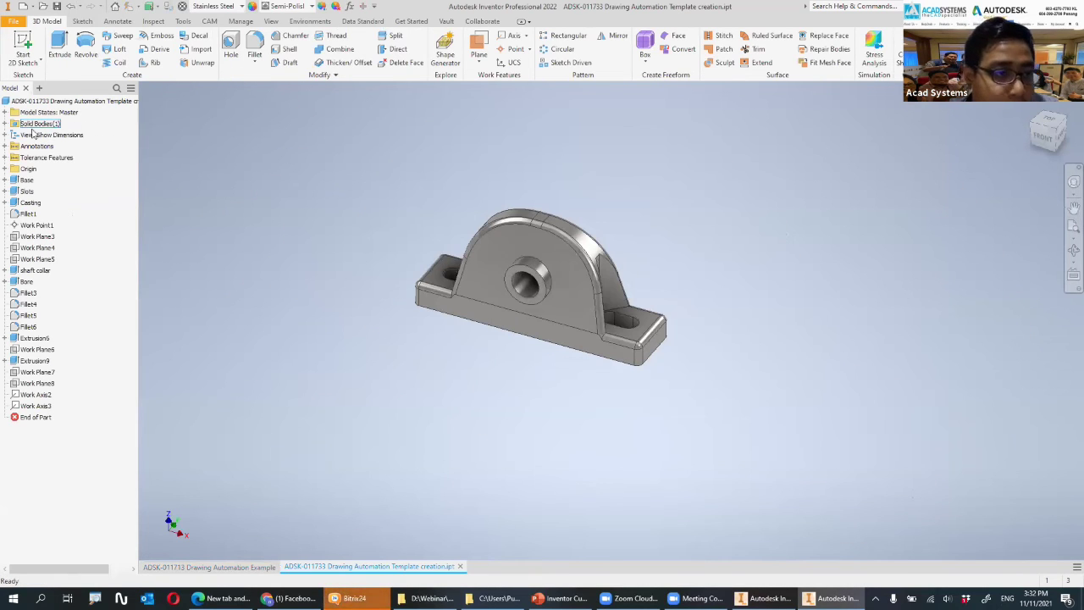
- Activate the part's Default, FRONT, TOP, SIDE and ISO design views in turn to review their 3D annotations
{"action": "left_click", "coordinate": [34, 114]}
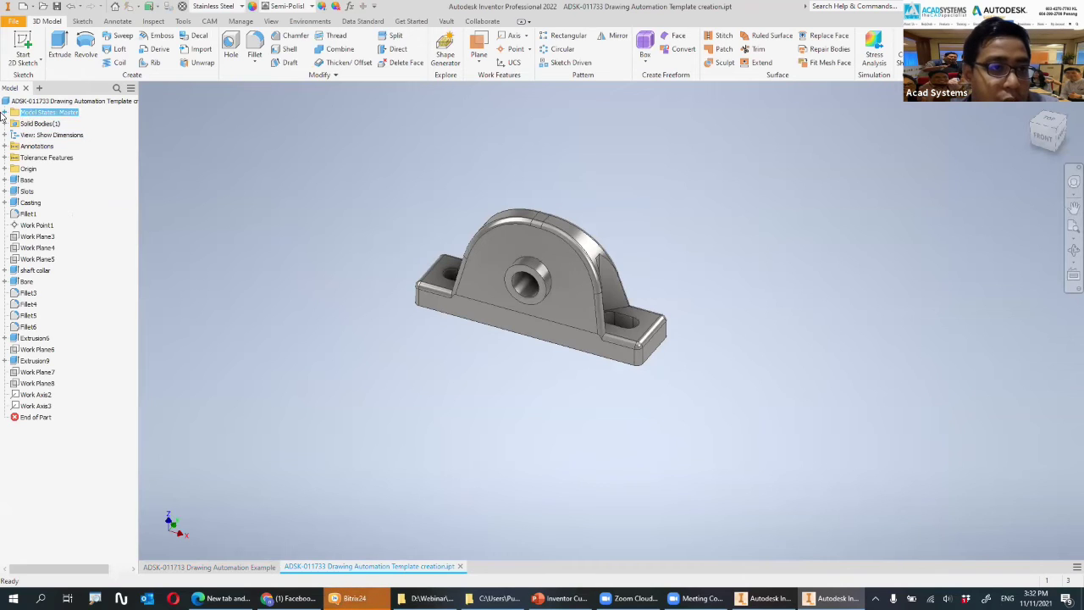
{"action": "left_click", "coordinate": [5, 112]}
{"action": "left_click", "coordinate": [5, 112]}
{"action": "left_click", "coordinate": [12, 136]}
{"action": "left_click", "coordinate": [6, 135]}
{"action": "double_click", "coordinate": [34, 158]}
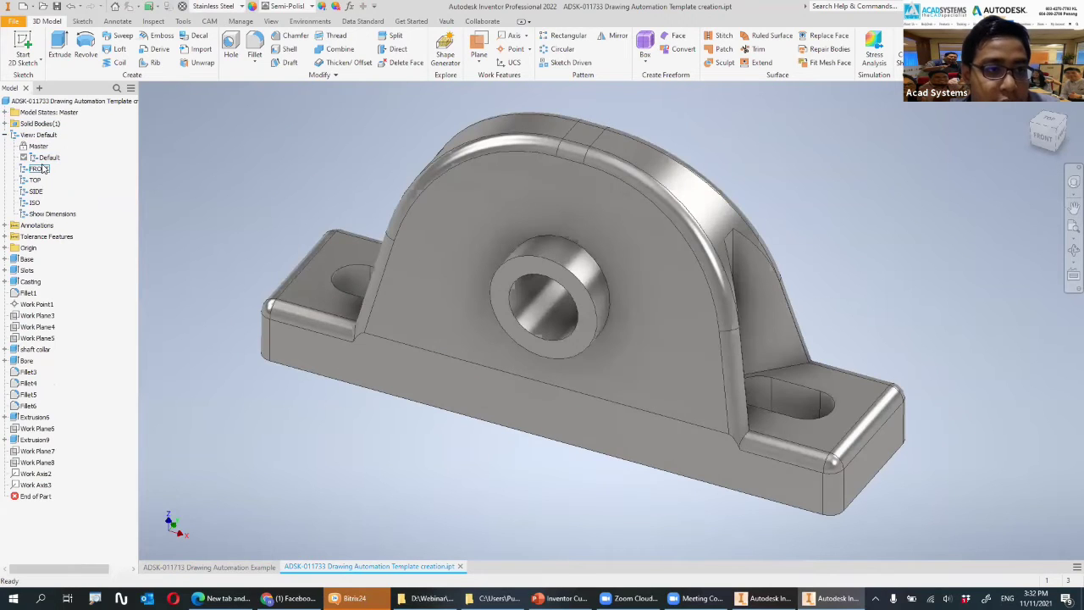
{"action": "double_click", "coordinate": [39, 169]}
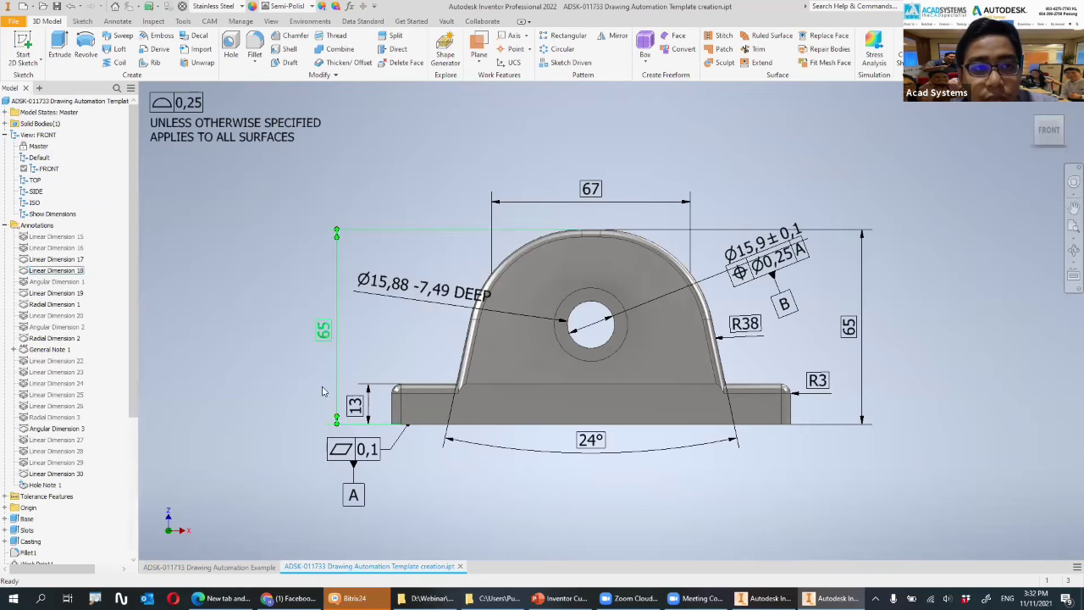
{"action": "double_click", "coordinate": [34, 180]}
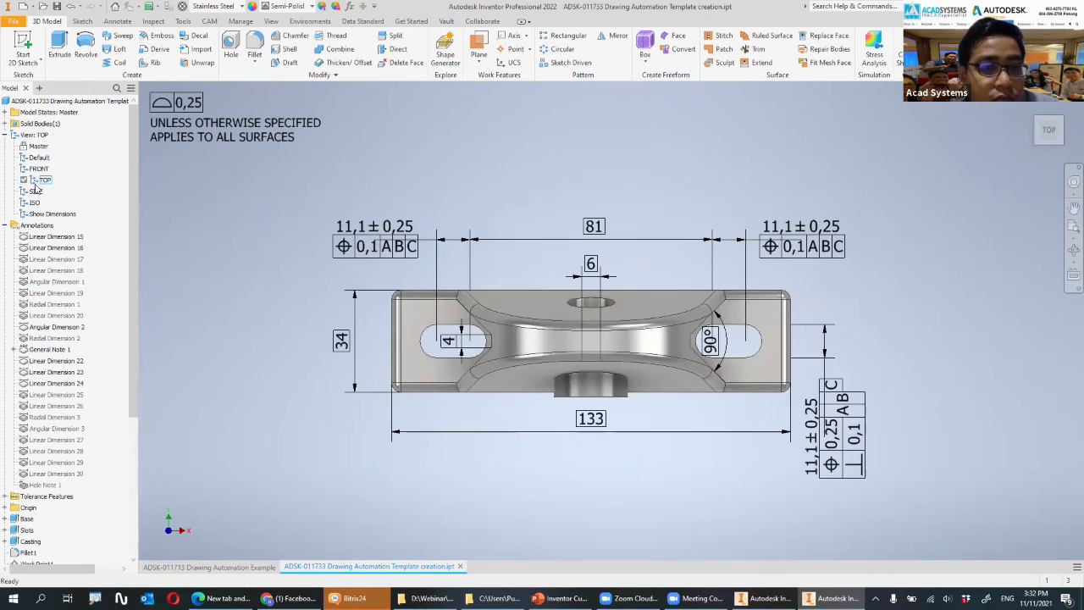
{"action": "double_click", "coordinate": [38, 192]}
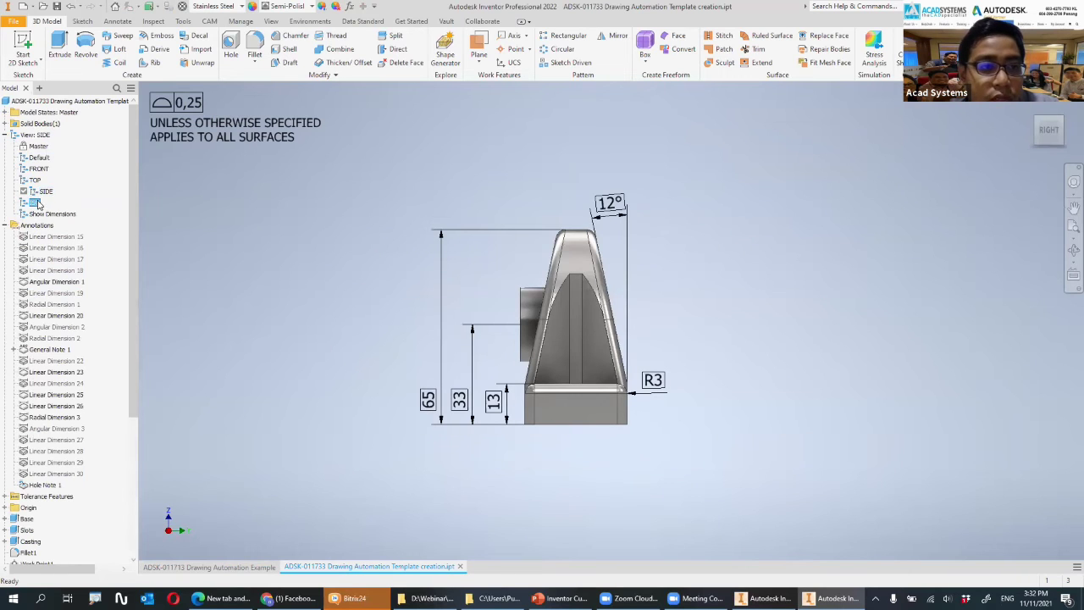
{"action": "double_click", "coordinate": [37, 203]}
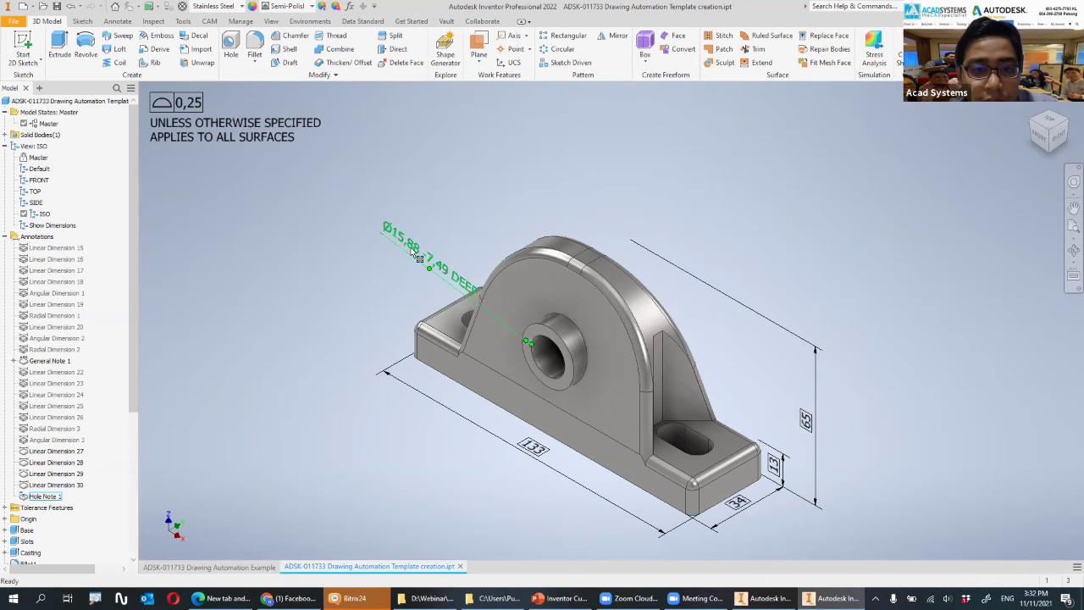
- Add a radial dimension annotation to the curved upper face of the bracket in the ISO design view
{"action": "left_click", "coordinate": [119, 23]}
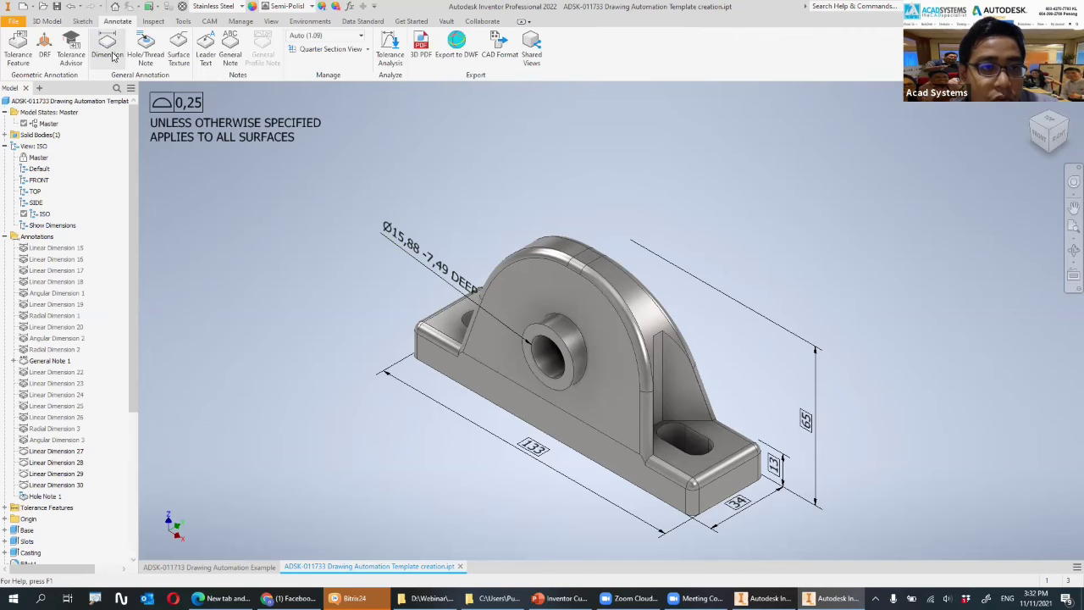
{"action": "left_click", "coordinate": [111, 52]}
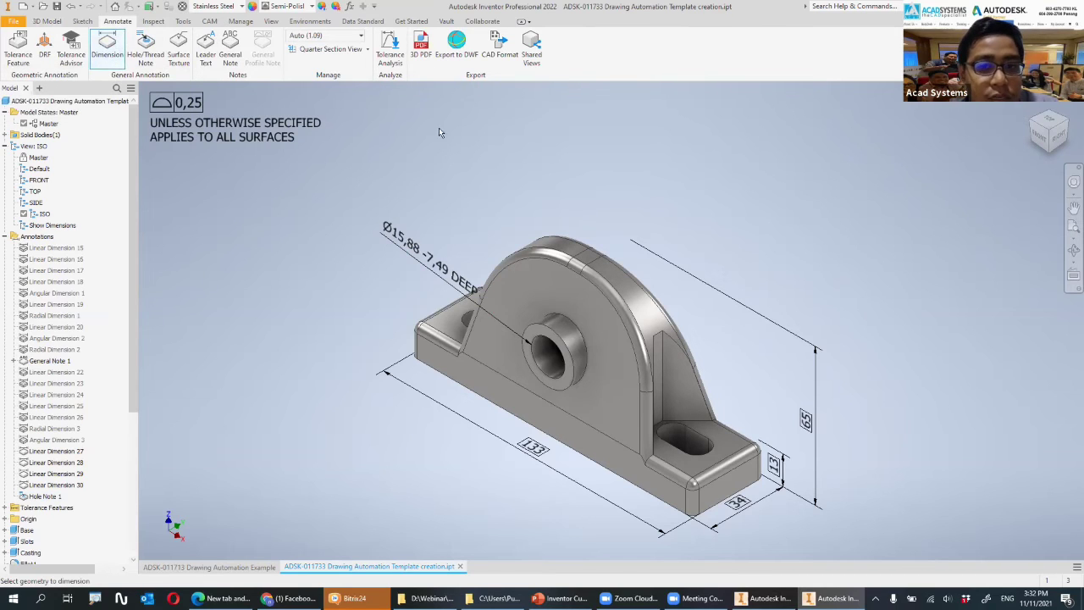
{"action": "left_click", "coordinate": [646, 284]}
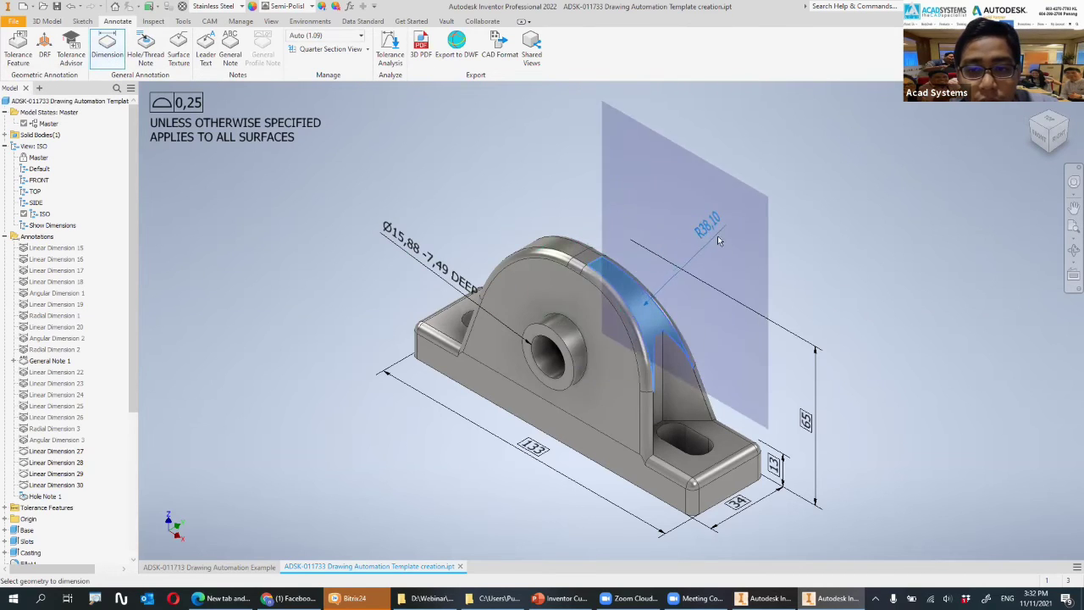
{"action": "left_click", "coordinate": [718, 230]}
{"action": "key", "text": "Escape"}
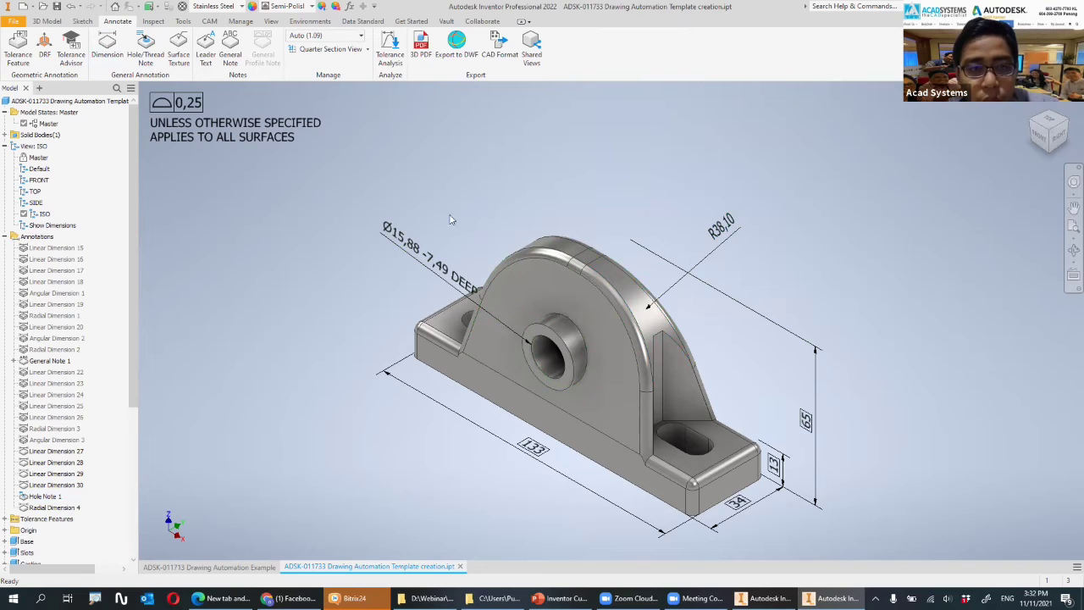
{"action": "left_click", "coordinate": [35, 192]}
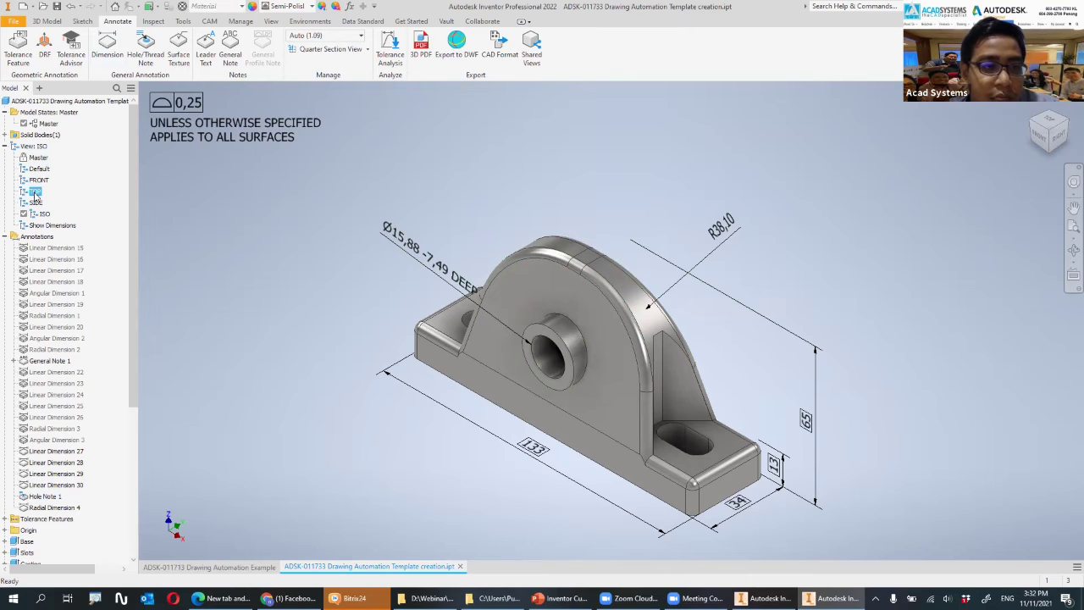
{"action": "left_click", "coordinate": [118, 103]}
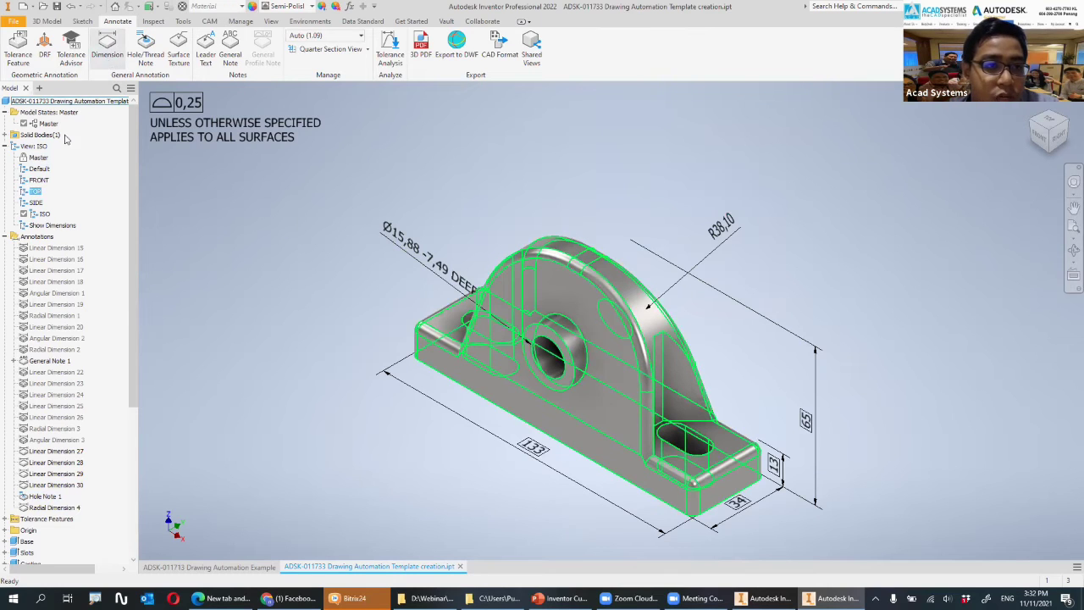
{"action": "left_click", "coordinate": [36, 183]}
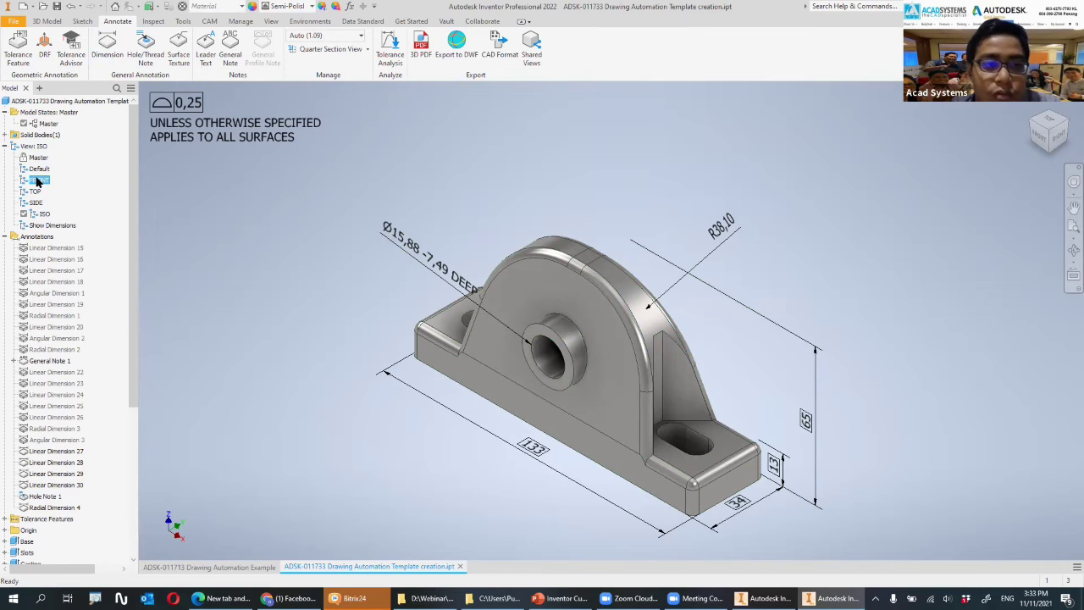
{"action": "left_click", "coordinate": [36, 180]}
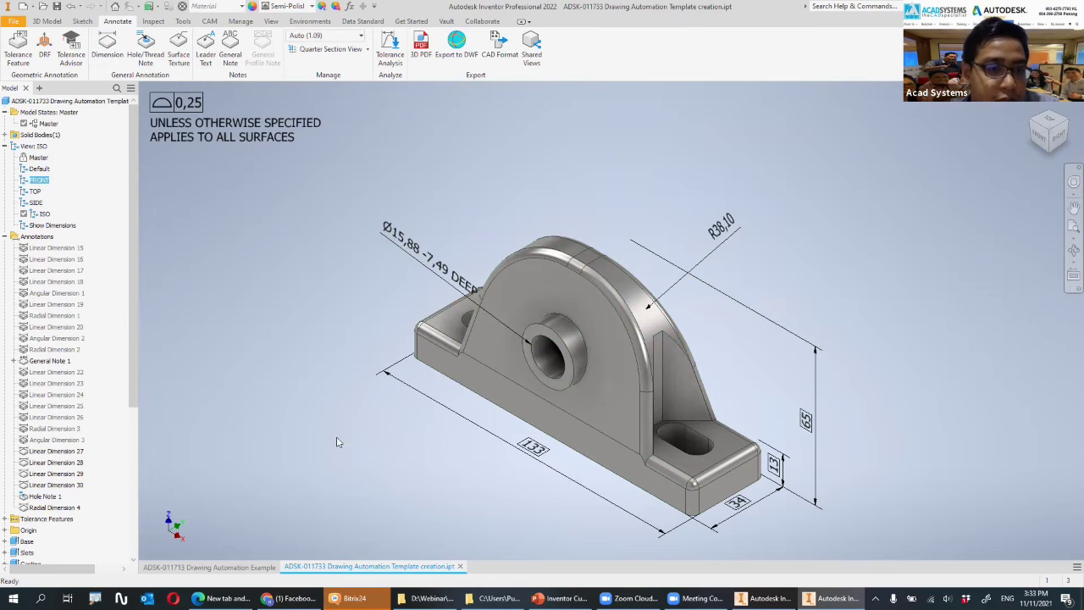
- In the drawing ADSK-011713 Drawing Automation Example, set the front view's design view to FRONT and include its 3D annotations
{"action": "left_click", "coordinate": [262, 567]}
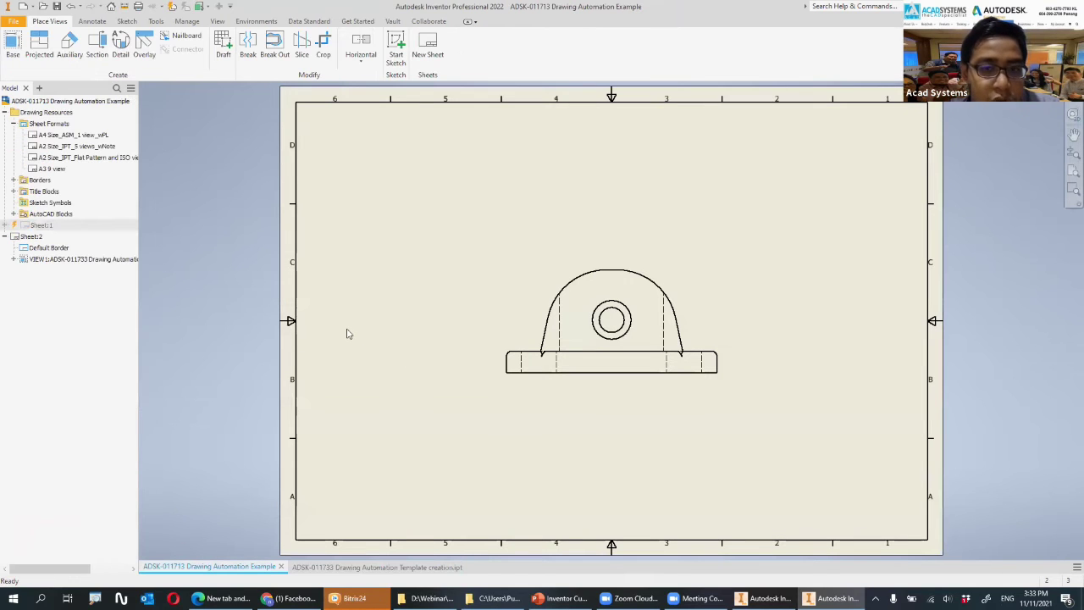
{"action": "double_click", "coordinate": [720, 281]}
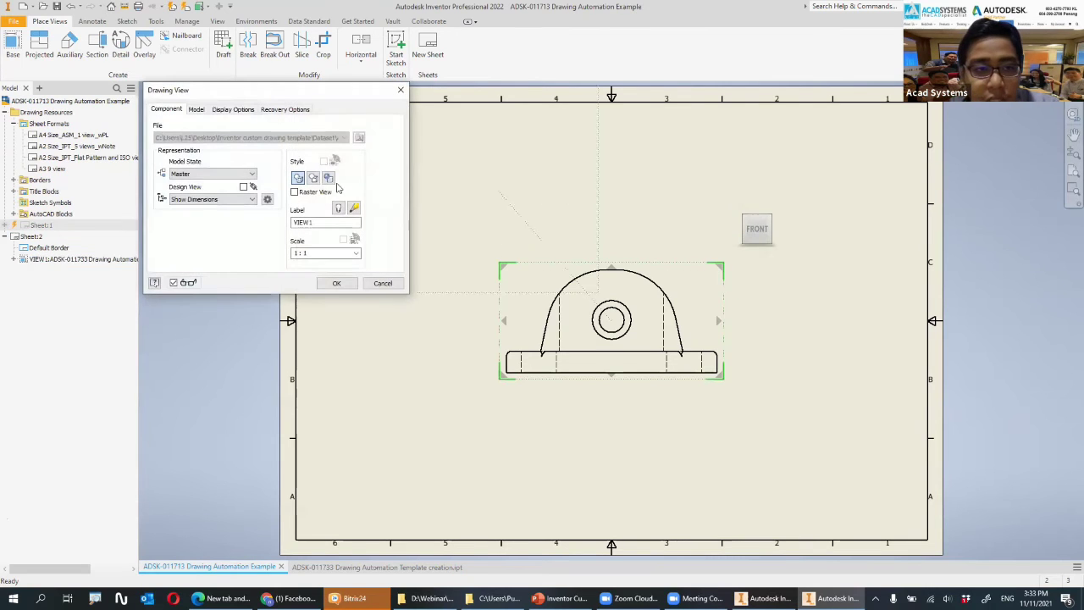
{"action": "left_click", "coordinate": [250, 200]}
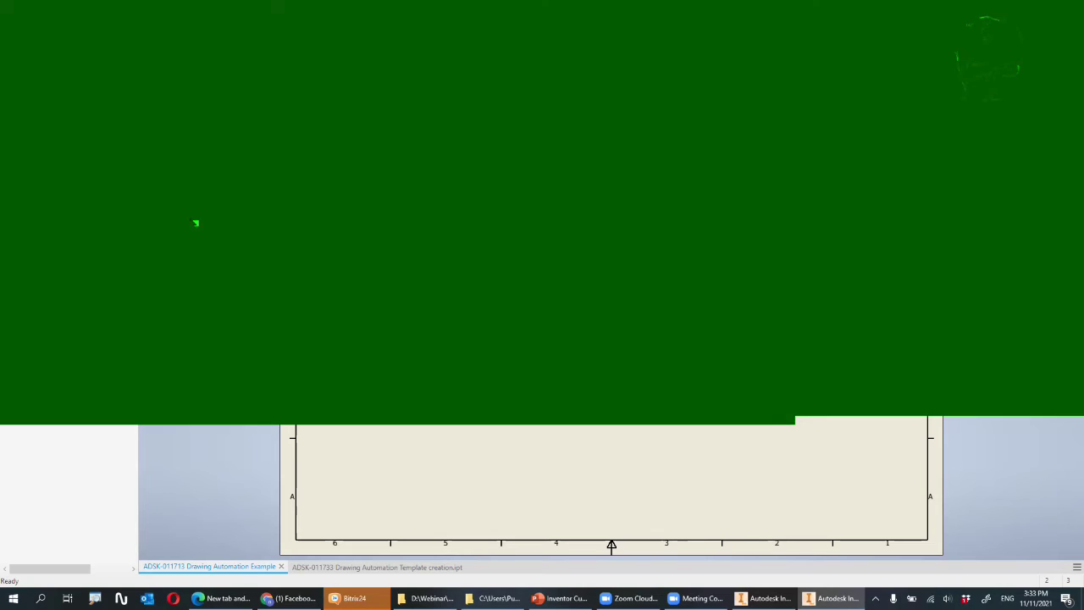
{"action": "left_click", "coordinate": [194, 229]}
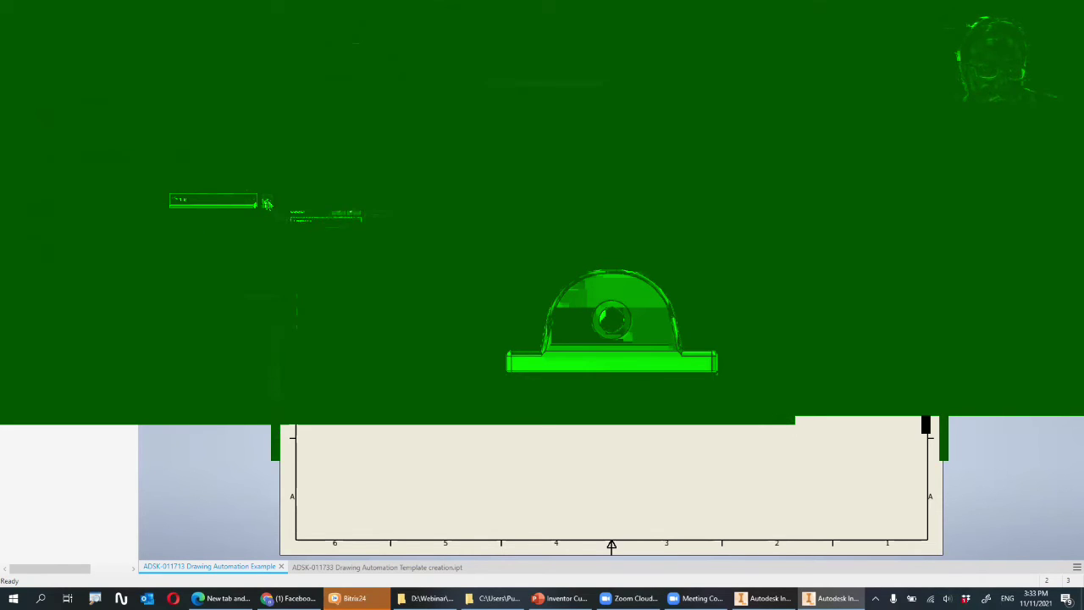
{"action": "left_click", "coordinate": [341, 283]}
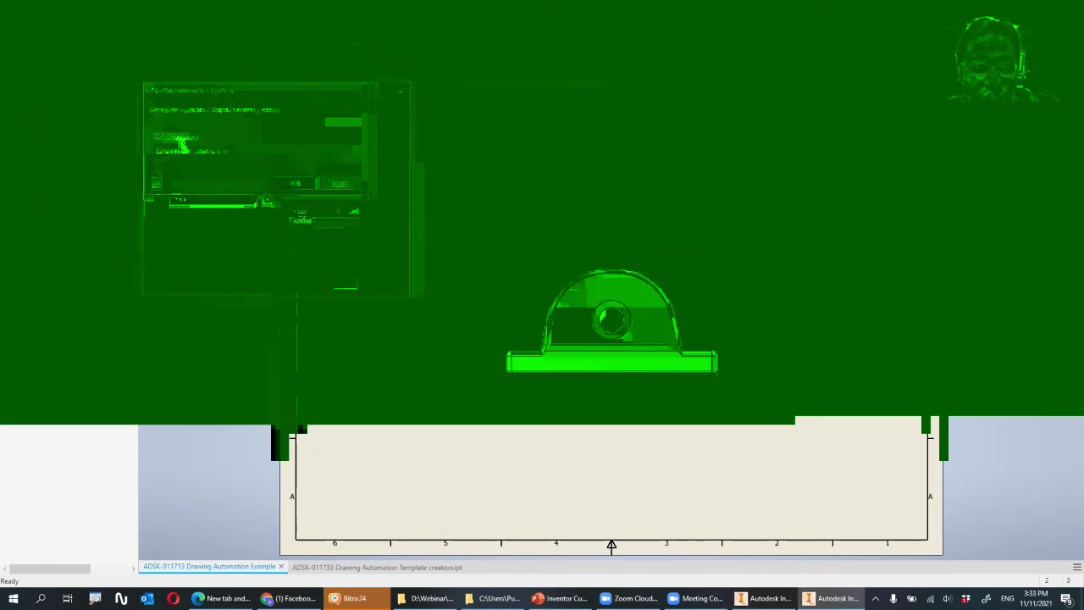
{"action": "left_click", "coordinate": [297, 184]}
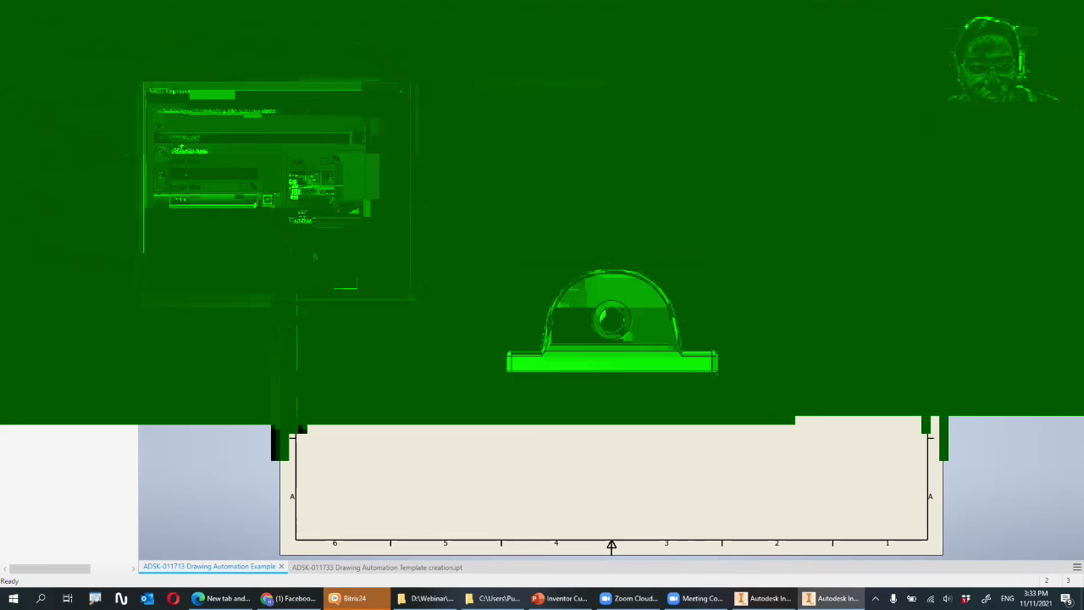
{"action": "left_click", "coordinate": [338, 284]}
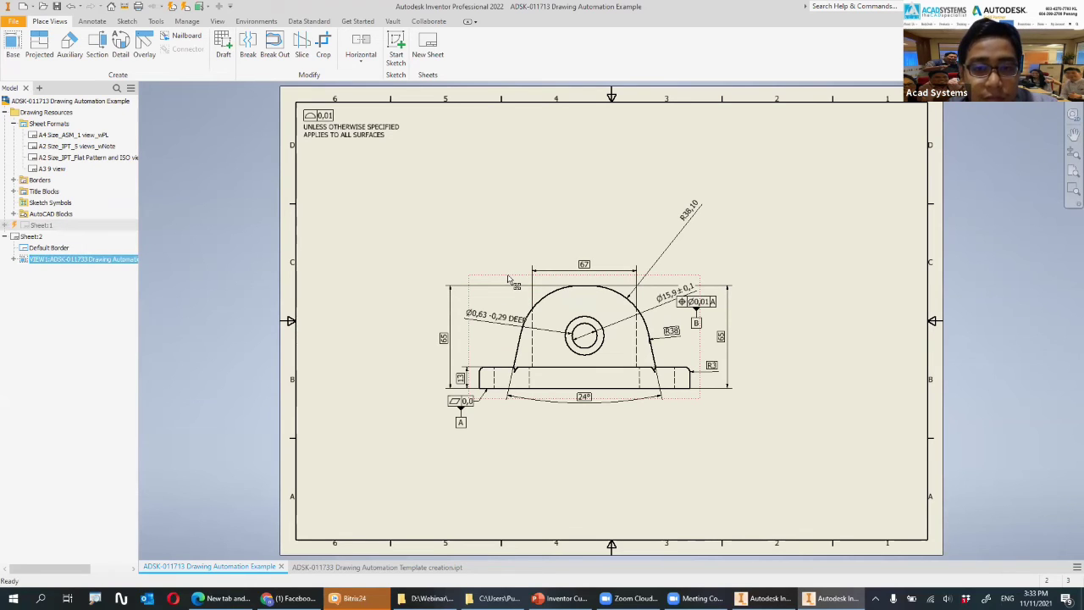
- Move the front view to the lower-left area of the sheet and project top, side and isometric views from it
{"action": "mouse_move", "coordinate": [519, 288]}
{"action": "left_mouse_down"}
{"action": "mouse_move", "coordinate": [414, 353]}
{"action": "mouse_move", "coordinate": [387, 382]}
{"action": "left_mouse_up"}
{"action": "key", "text": "p"}
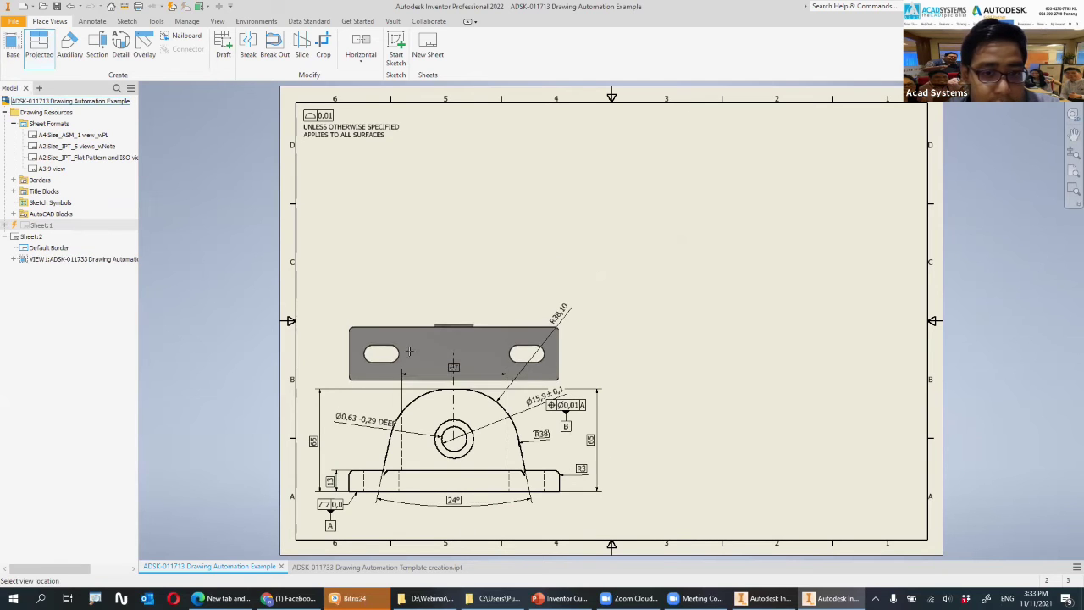
{"action": "left_click", "coordinate": [414, 535]}
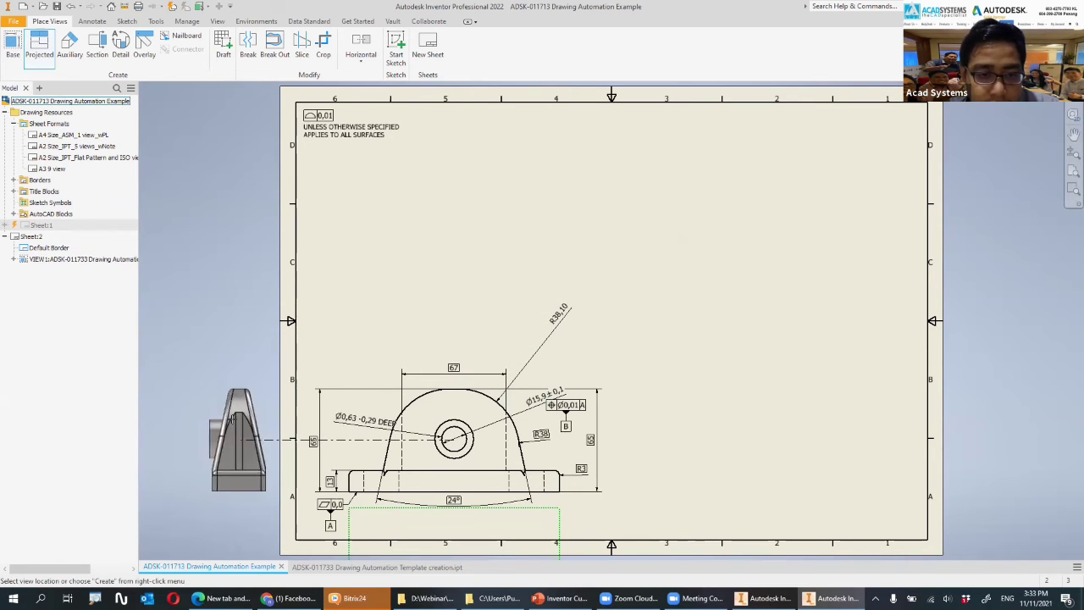
{"action": "left_click", "coordinate": [224, 422]}
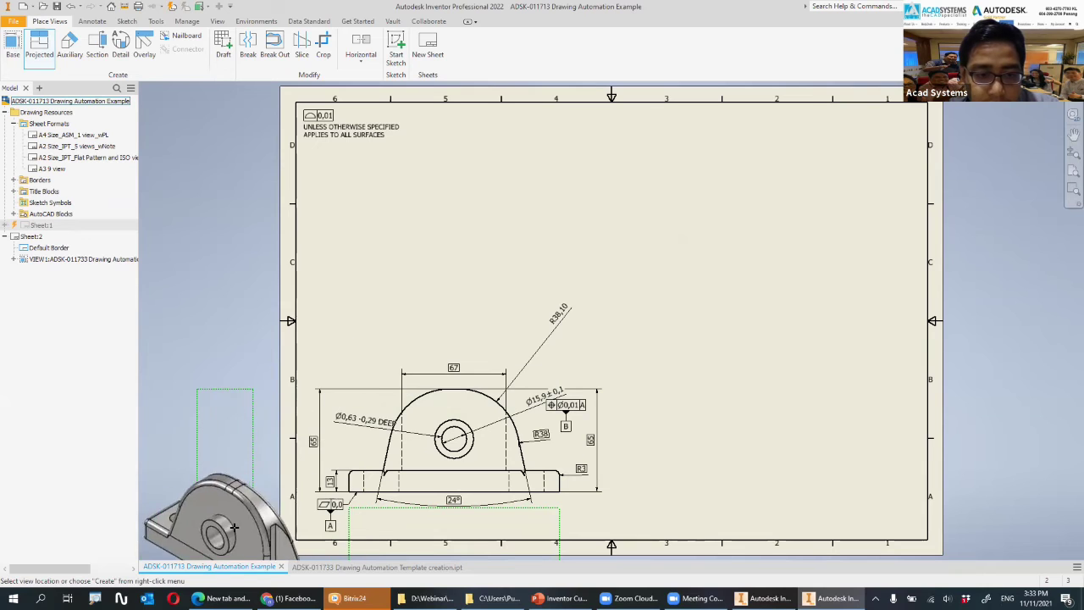
{"action": "left_click", "coordinate": [235, 470]}
{"action": "right_click", "coordinate": [315, 337]}
{"action": "left_click", "coordinate": [348, 342]}
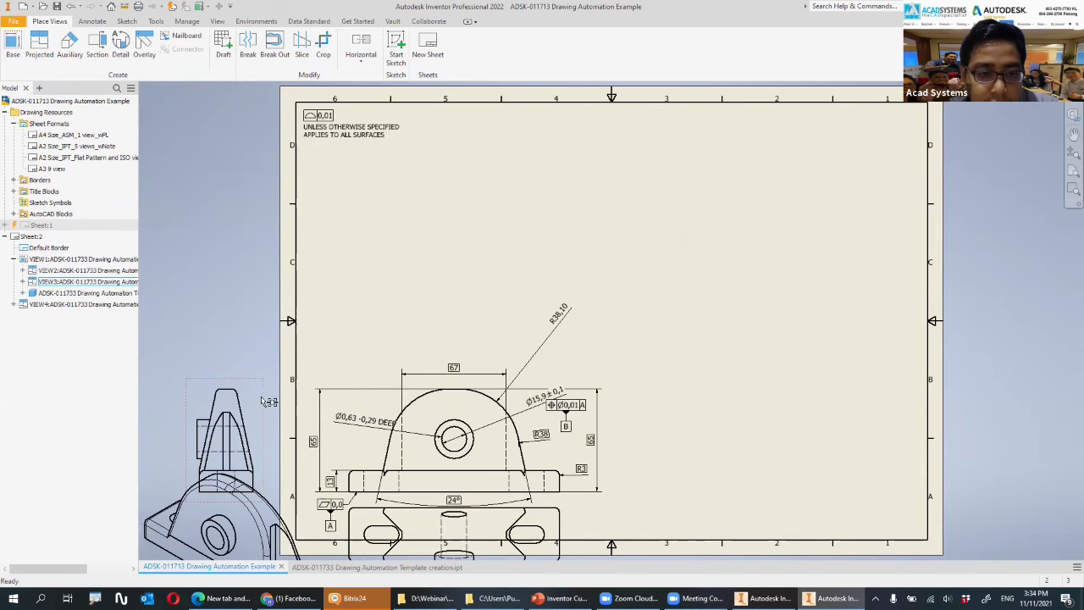
- Arrange the projected views: side view right of the front view, top view above it, isometric view in the sheet's upper-right area
{"action": "left_click_drag", "start_coordinate": [412, 298], "coordinate": [813, 360]}
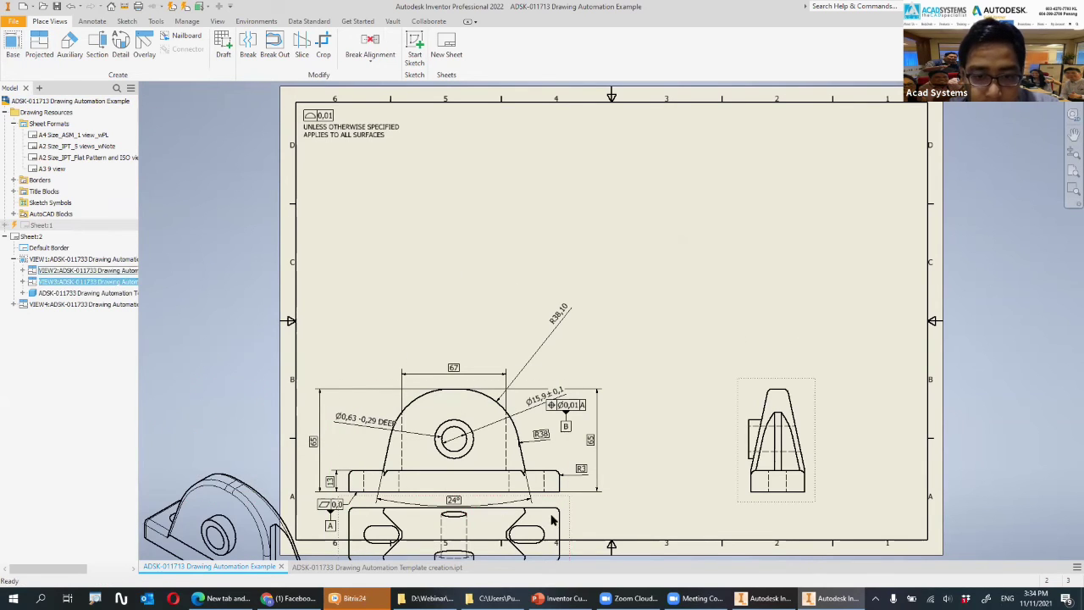
{"action": "left_click_drag", "start_coordinate": [572, 520], "coordinate": [565, 234]}
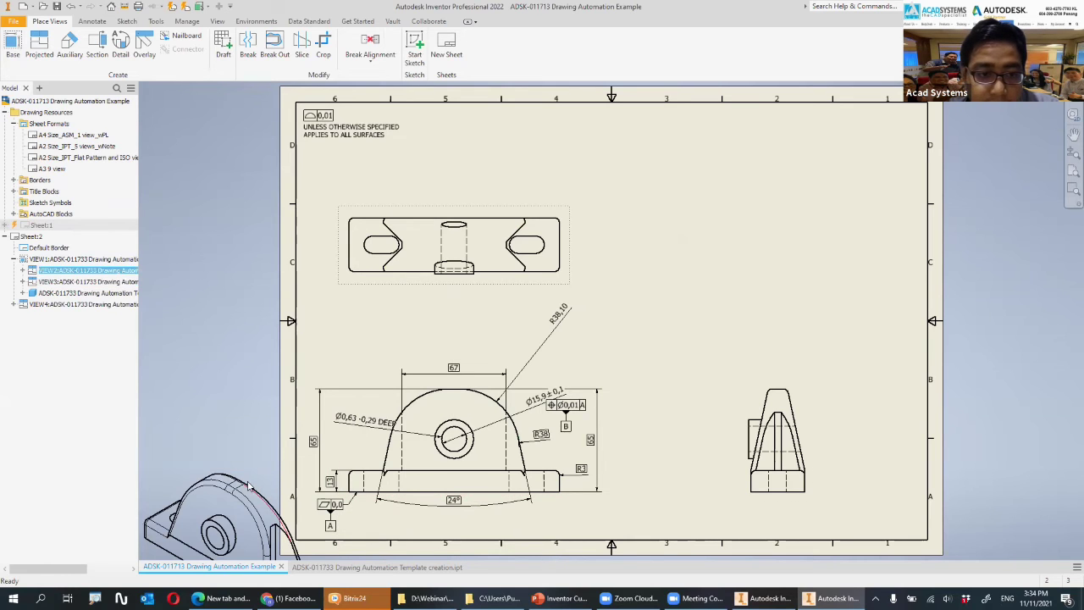
{"action": "left_click_drag", "start_coordinate": [530, 286], "coordinate": [679, 267]}
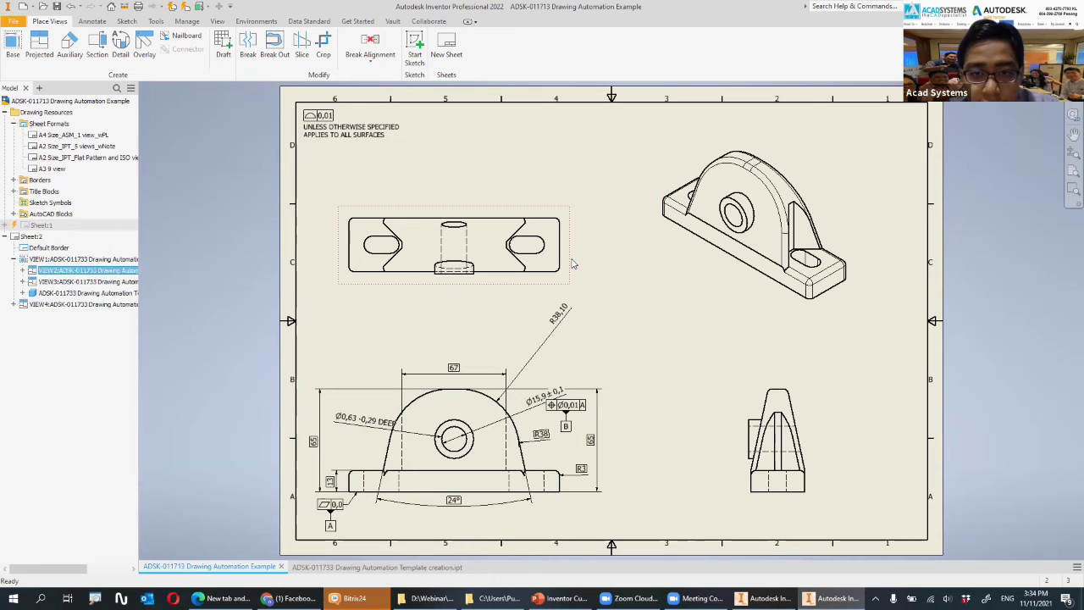
- Set the top view's design view to TOP and include its 3D annotations
{"action": "double_click", "coordinate": [519, 246]}
{"action": "left_click", "coordinate": [250, 201]}
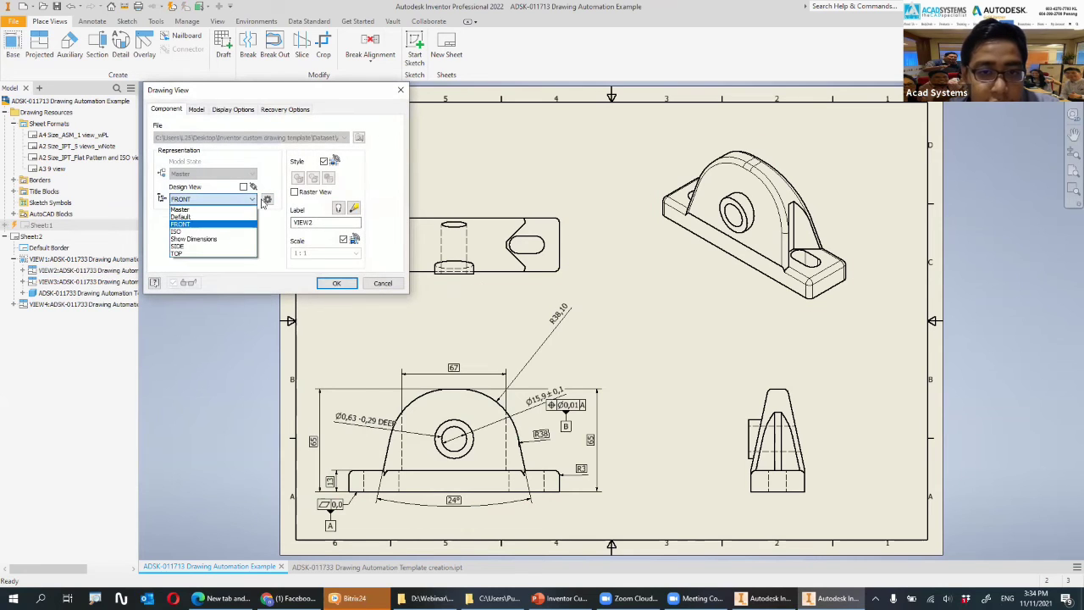
{"action": "left_click", "coordinate": [182, 254]}
{"action": "left_click", "coordinate": [266, 200]}
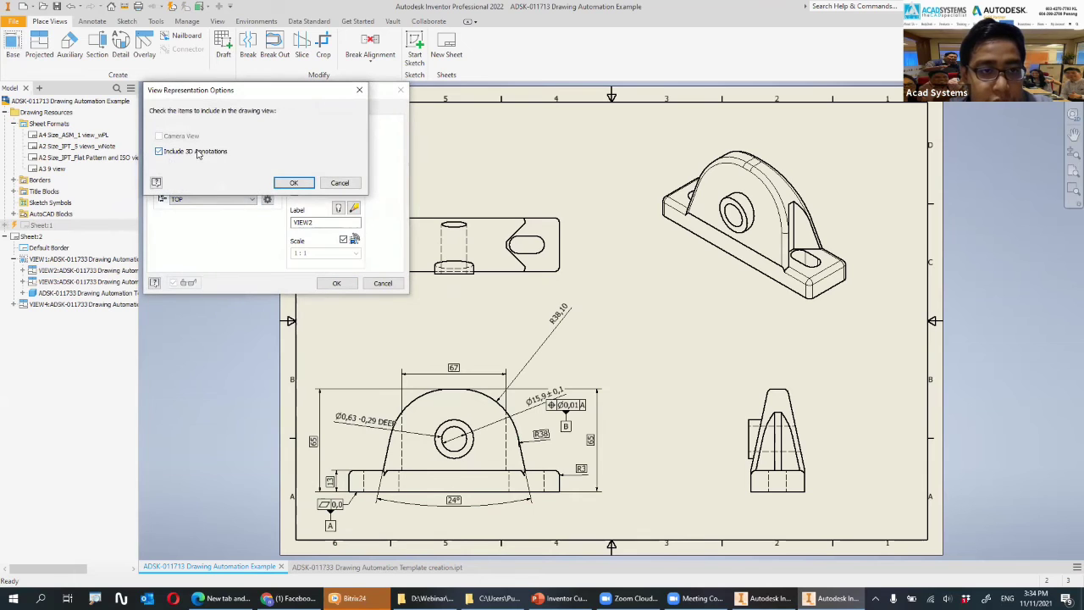
{"action": "left_click", "coordinate": [291, 182]}
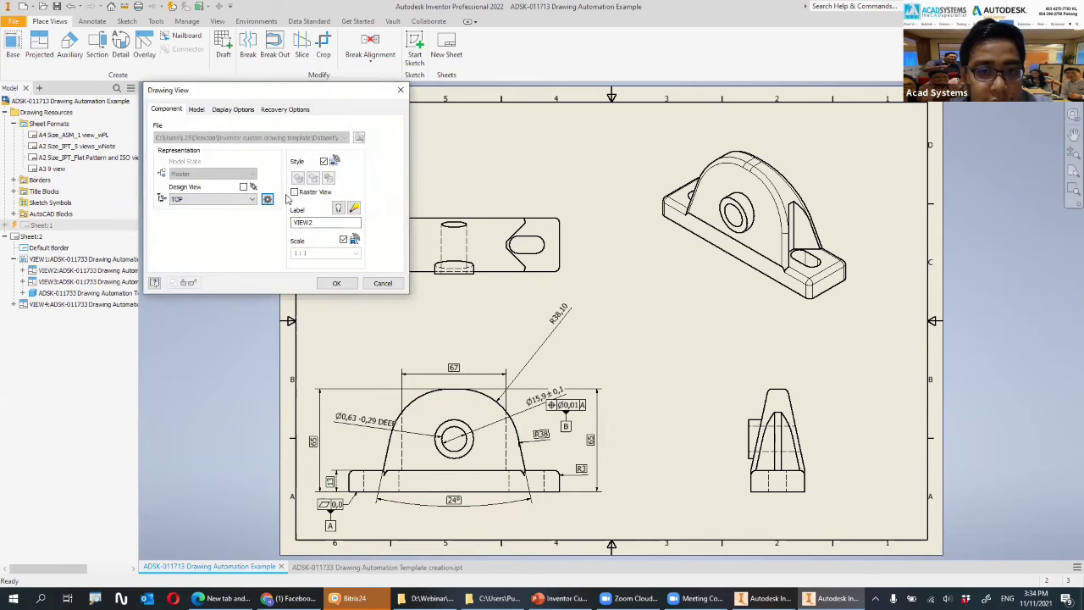
{"action": "left_click", "coordinate": [336, 283]}
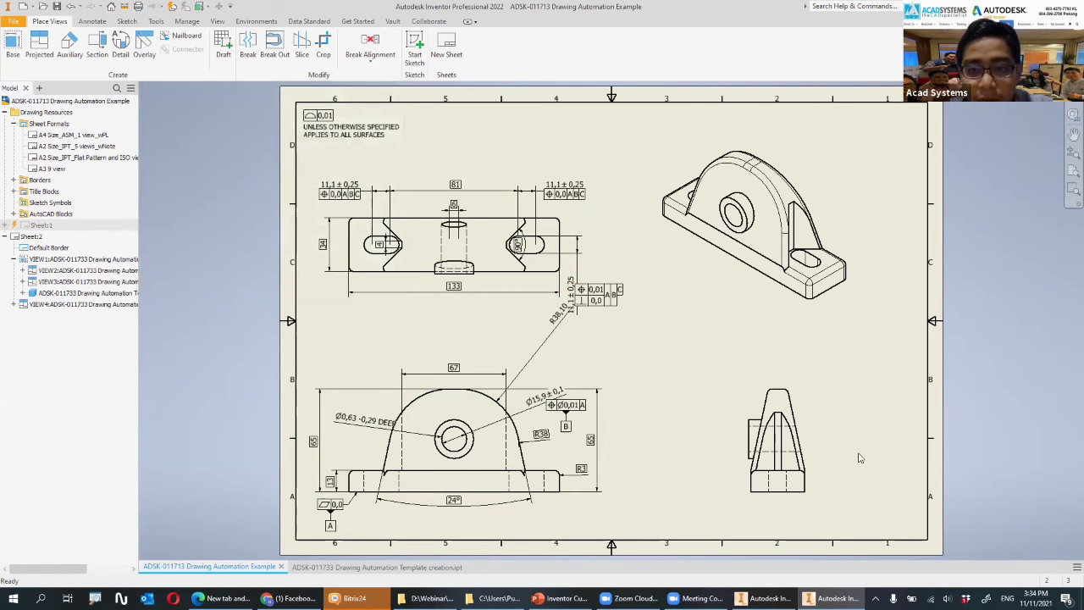
- Set the side view's design view to SIDE and include its 3D annotations
{"action": "double_click", "coordinate": [826, 414]}
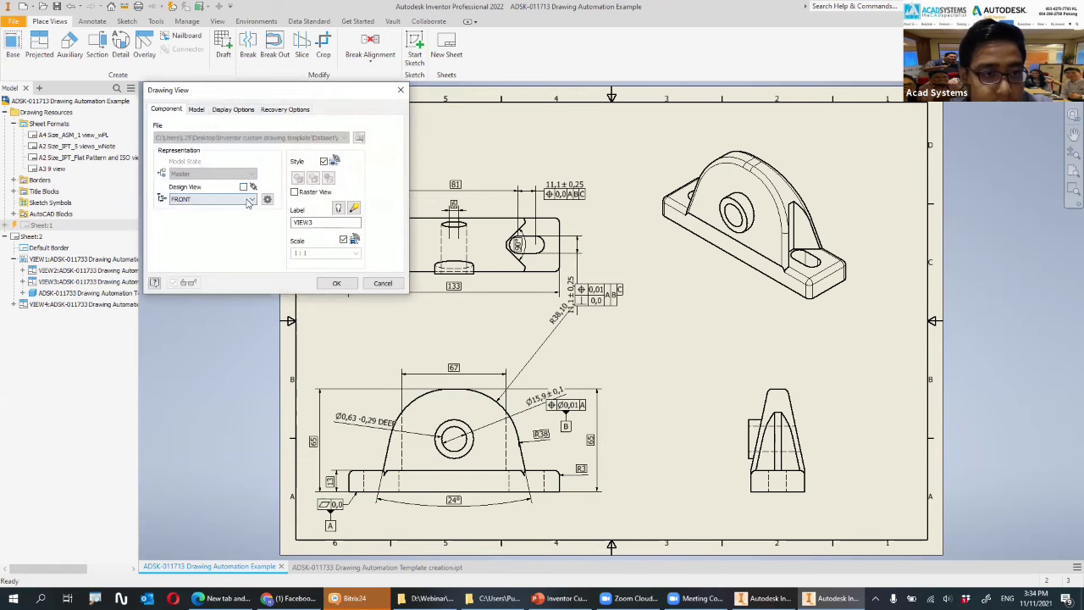
{"action": "left_click", "coordinate": [250, 200]}
{"action": "left_click", "coordinate": [216, 245]}
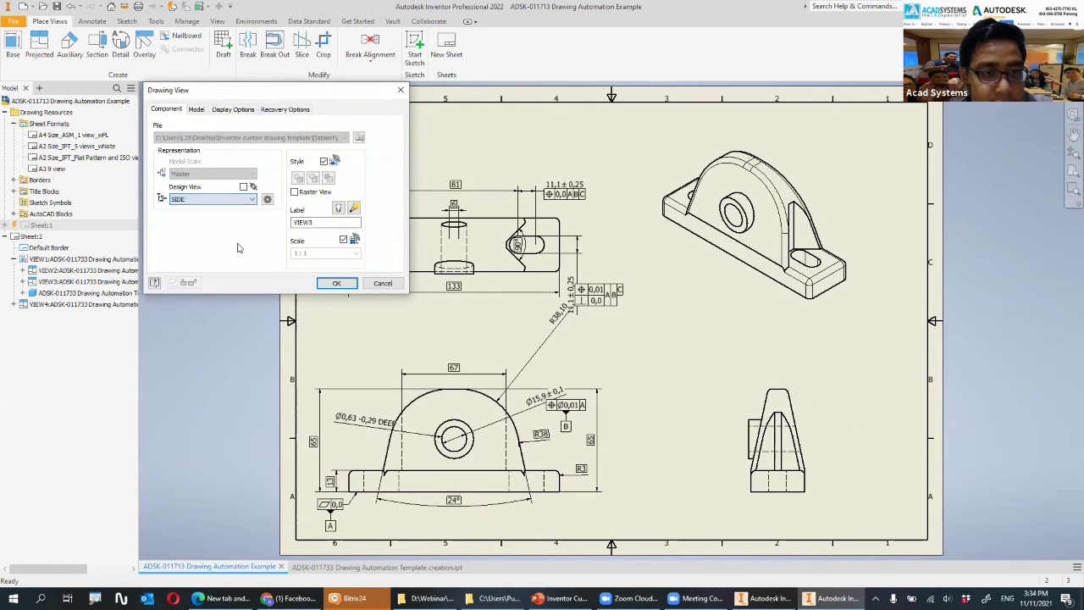
{"action": "left_click", "coordinate": [266, 199]}
{"action": "left_click", "coordinate": [214, 152]}
{"action": "left_click", "coordinate": [286, 184]}
{"action": "left_click", "coordinate": [329, 283]}
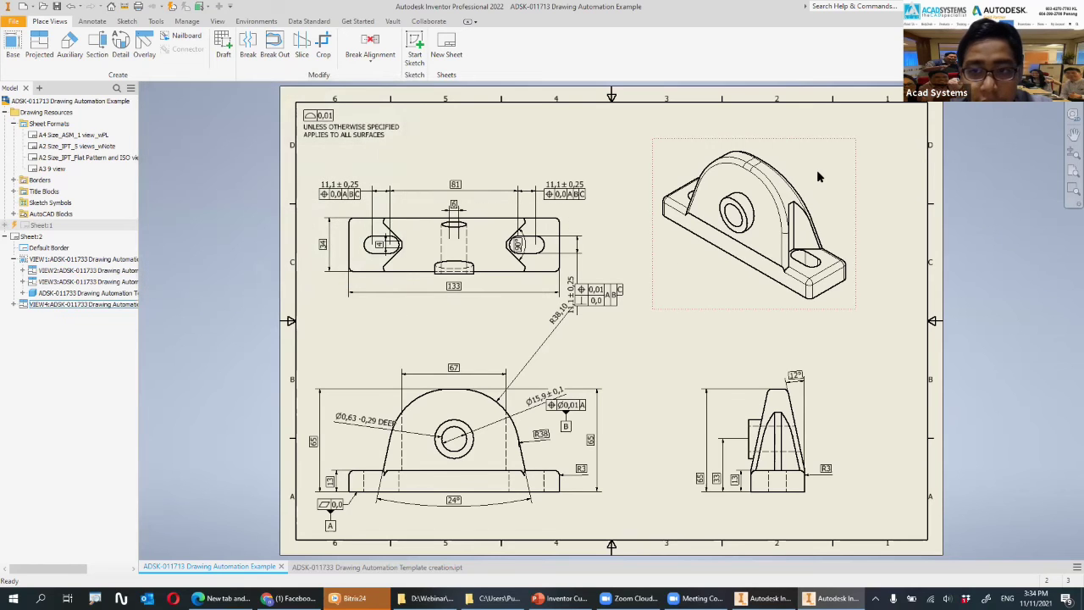
- Set the isometric view's design view to ISO, with its camera view and 3D annotations included
{"action": "double_click", "coordinate": [822, 175]}
{"action": "left_click", "coordinate": [251, 199]}
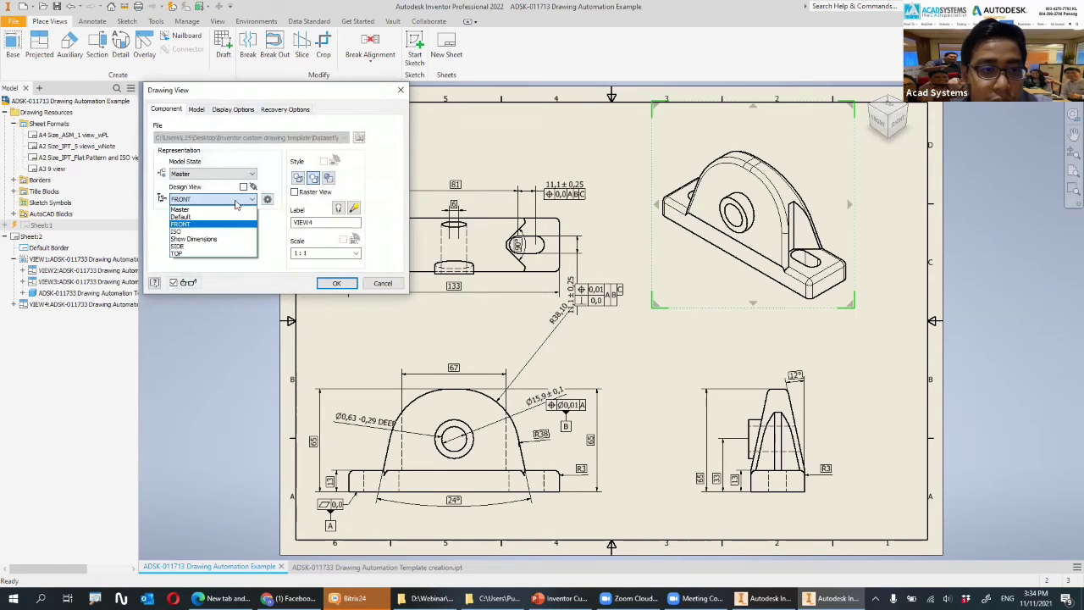
{"action": "left_click", "coordinate": [226, 236]}
{"action": "left_click", "coordinate": [267, 199]}
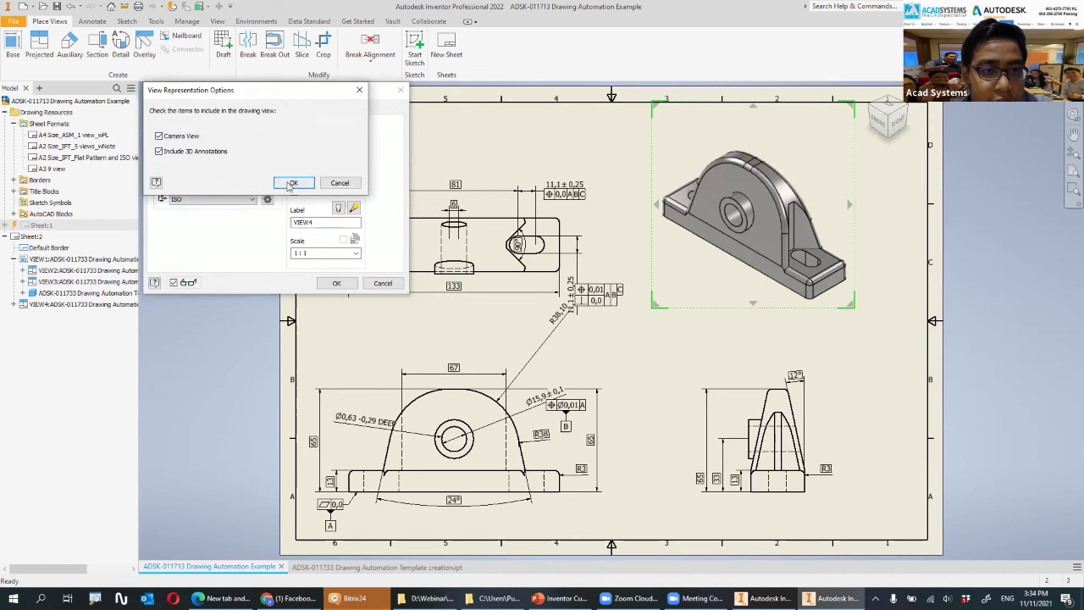
{"action": "left_click", "coordinate": [293, 183]}
{"action": "left_click", "coordinate": [336, 282]}
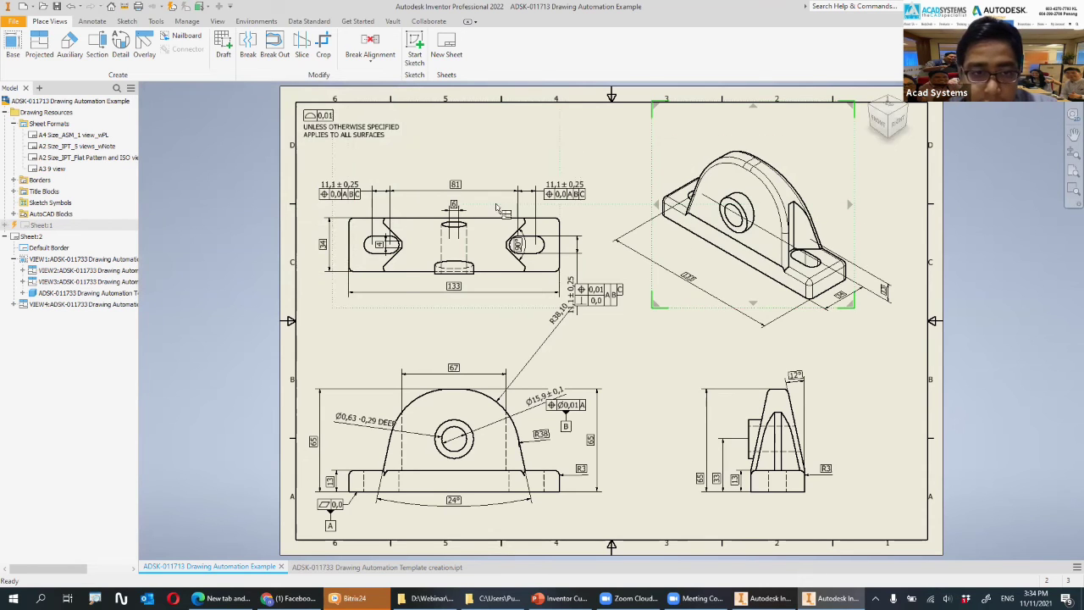
- Apply the shaded style to the isometric view and shift the front view slightly right on the sheet
{"action": "double_click", "coordinate": [847, 188]}
{"action": "left_click", "coordinate": [328, 178]}
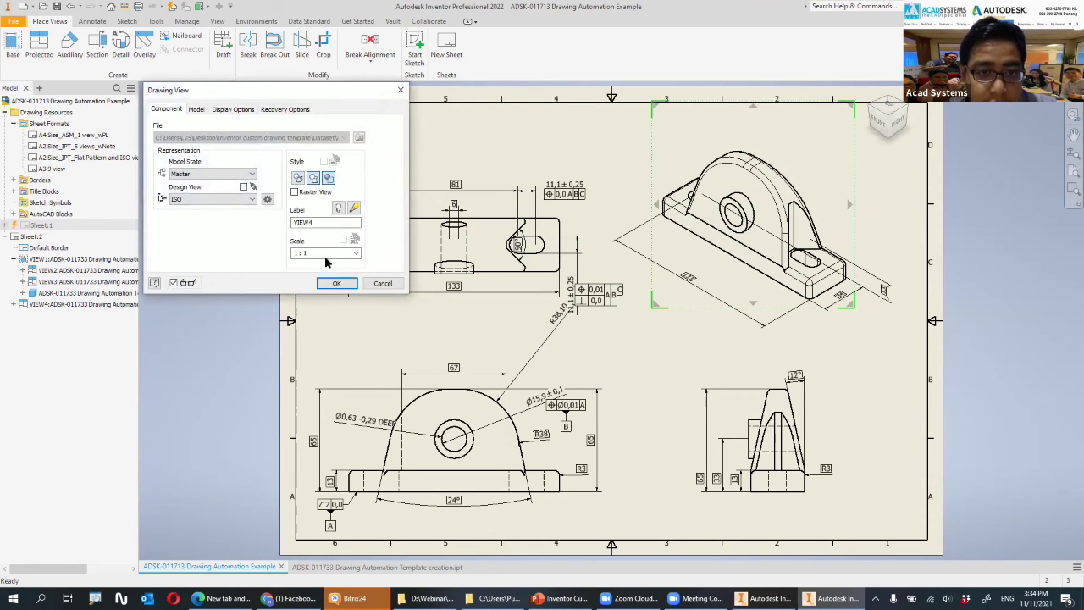
{"action": "left_click", "coordinate": [336, 283]}
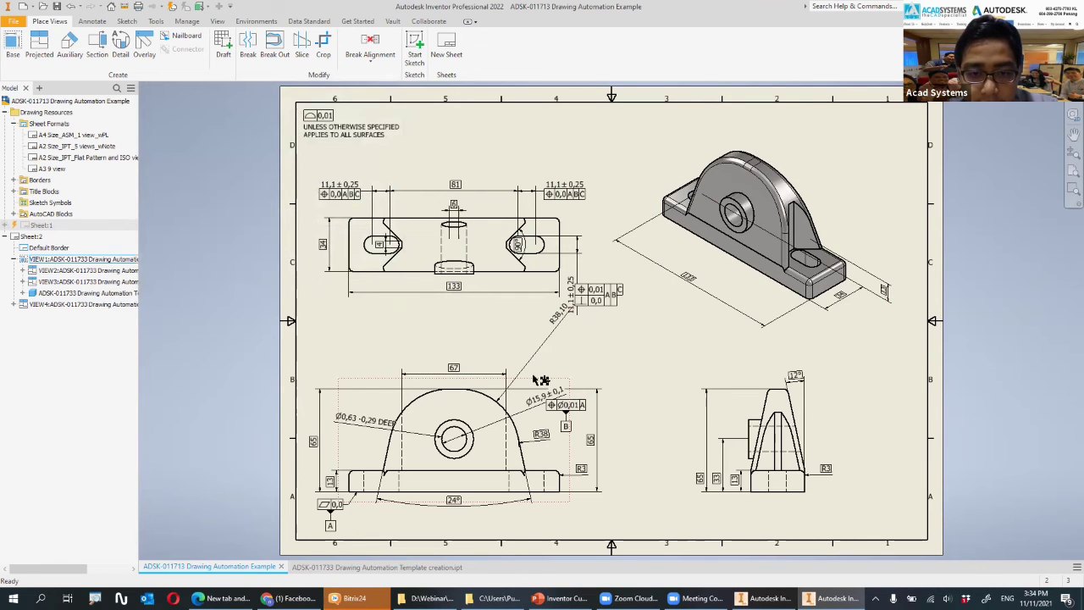
{"action": "left_click_drag", "start_coordinate": [535, 385], "coordinate": [557, 382]}
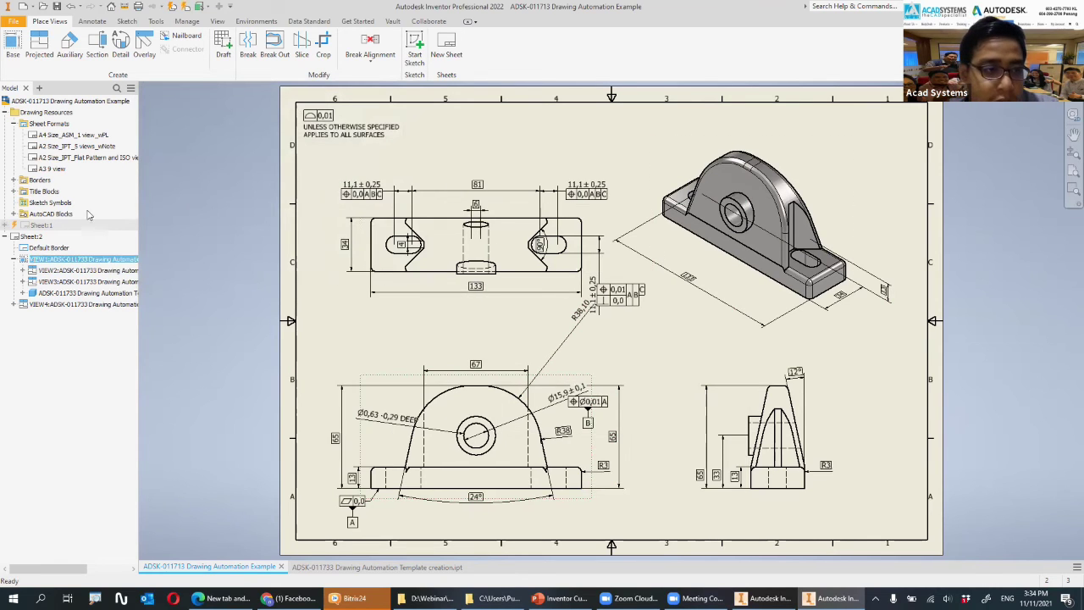
- Delete the inactive sheet Sheet:1 from the drawing
{"action": "right_click", "coordinate": [41, 227]}
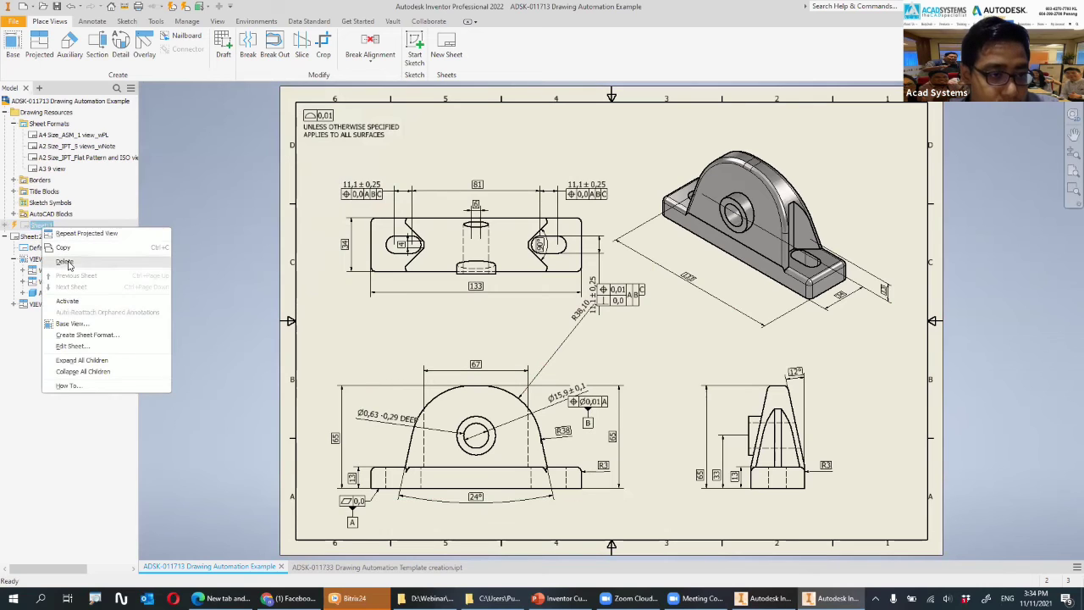
{"action": "left_click", "coordinate": [66, 263]}
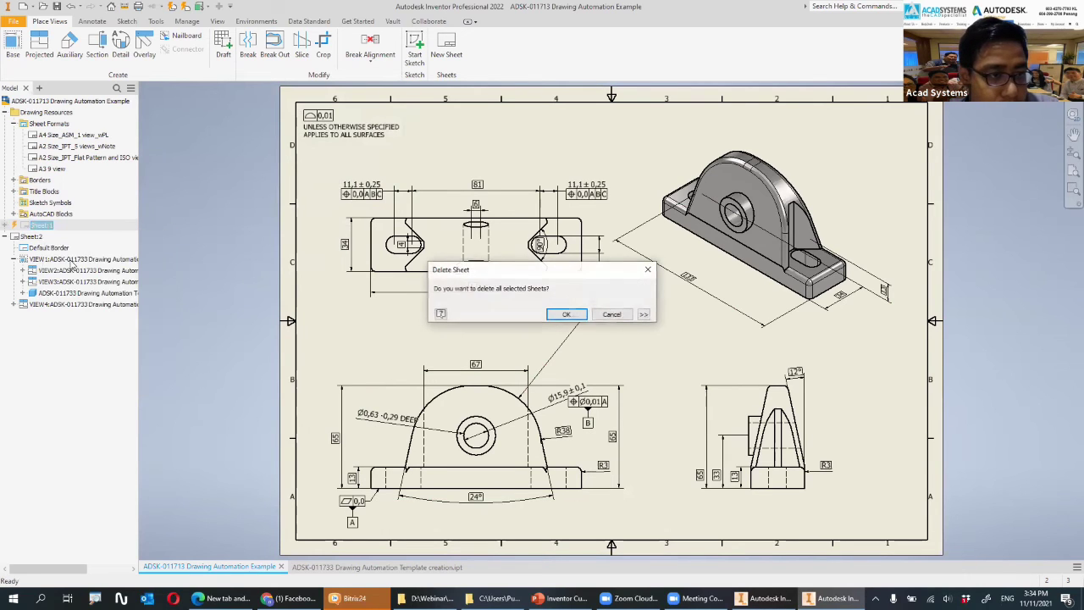
{"action": "left_click", "coordinate": [570, 316]}
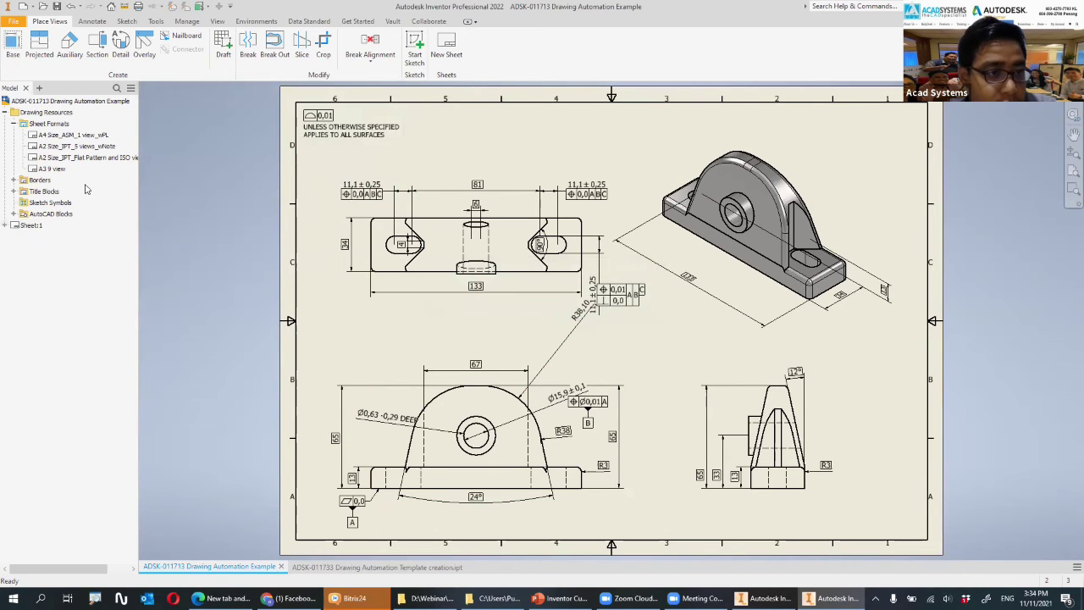
- Create a sheet format named "3 view 1 iso dimension" from the remaining sheet, without fitting views to the sheet
{"action": "right_click", "coordinate": [34, 229]}
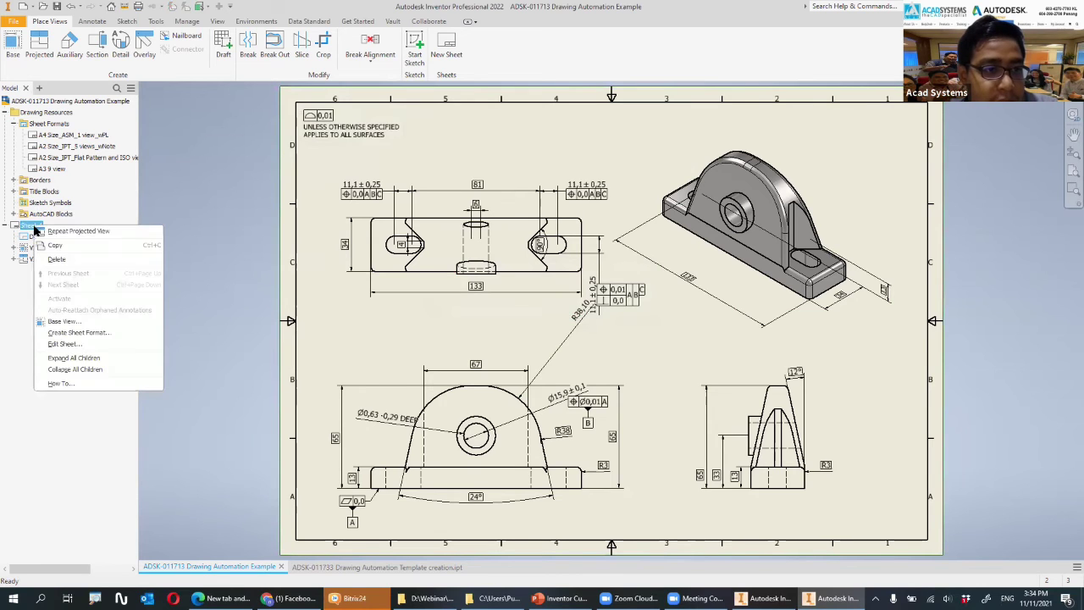
{"action": "left_click", "coordinate": [80, 332]}
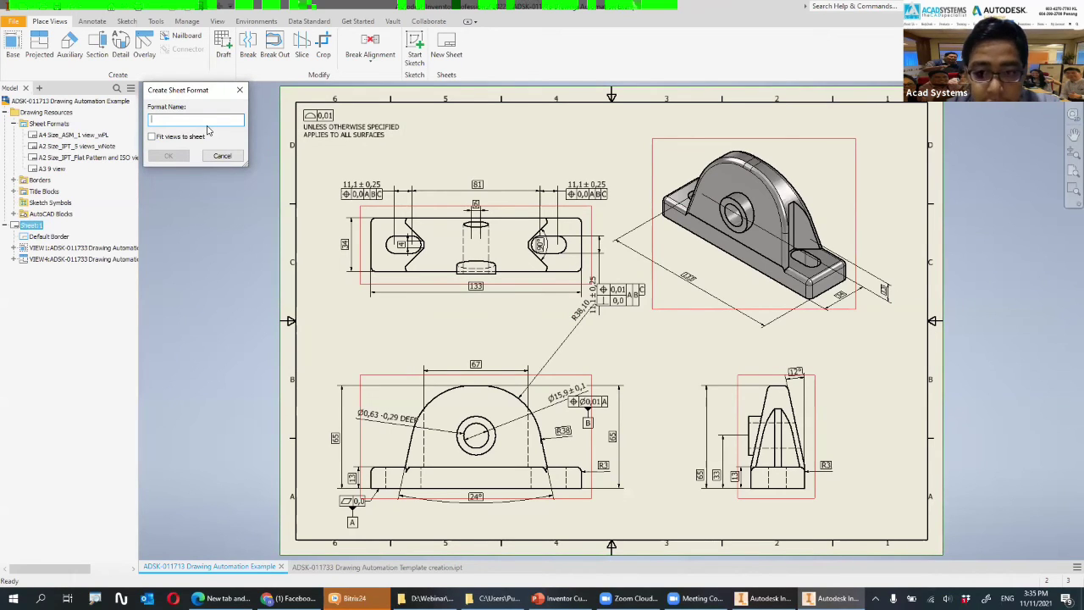
{"action": "type", "text": "A"}
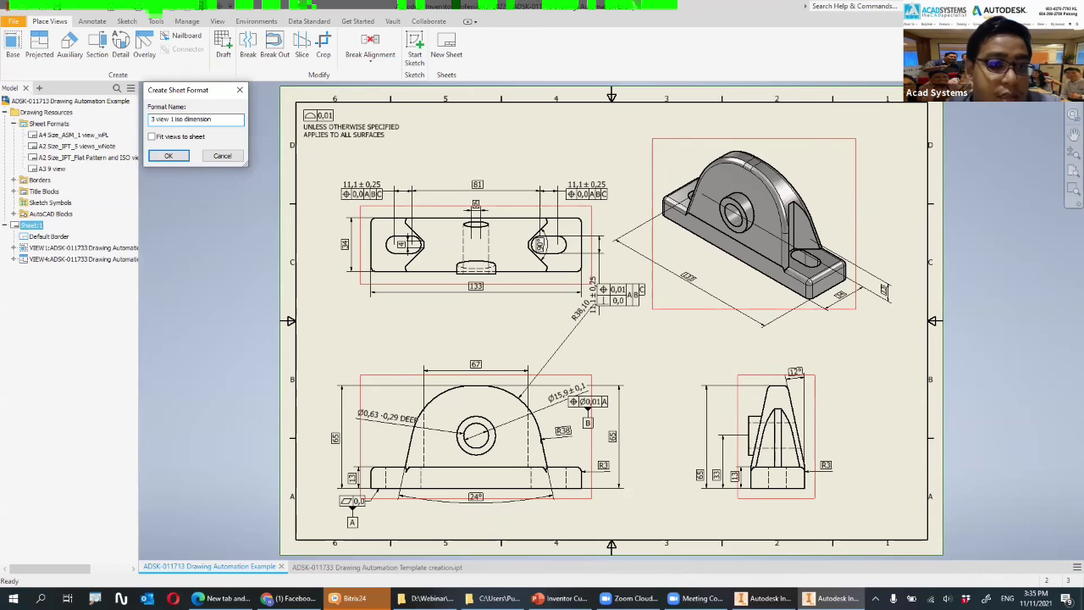
{"action": "left_click", "coordinate": [160, 154]}
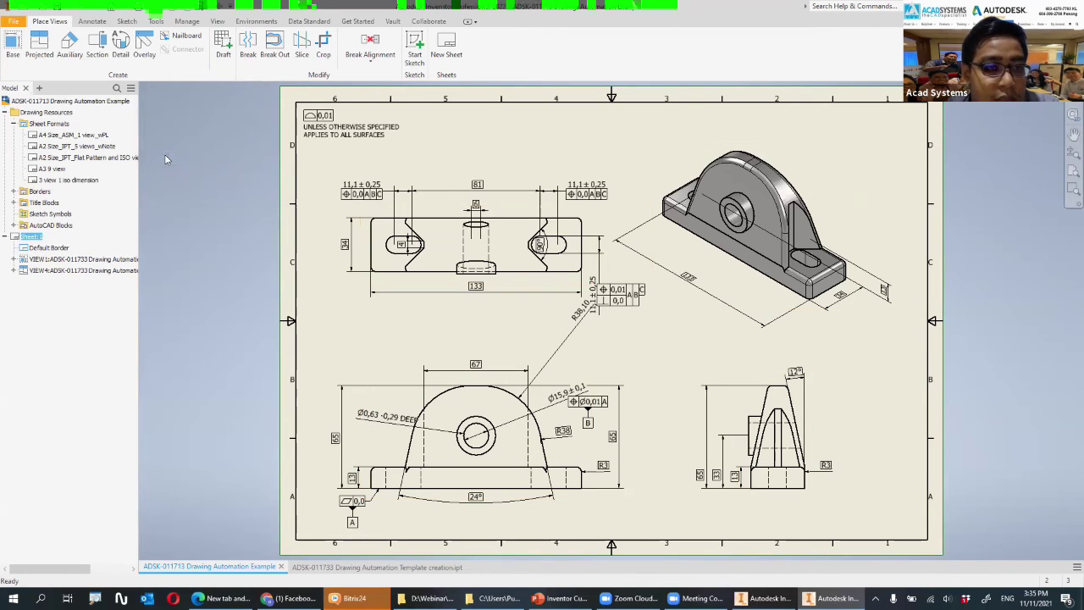
{"action": "left_click", "coordinate": [50, 125]}
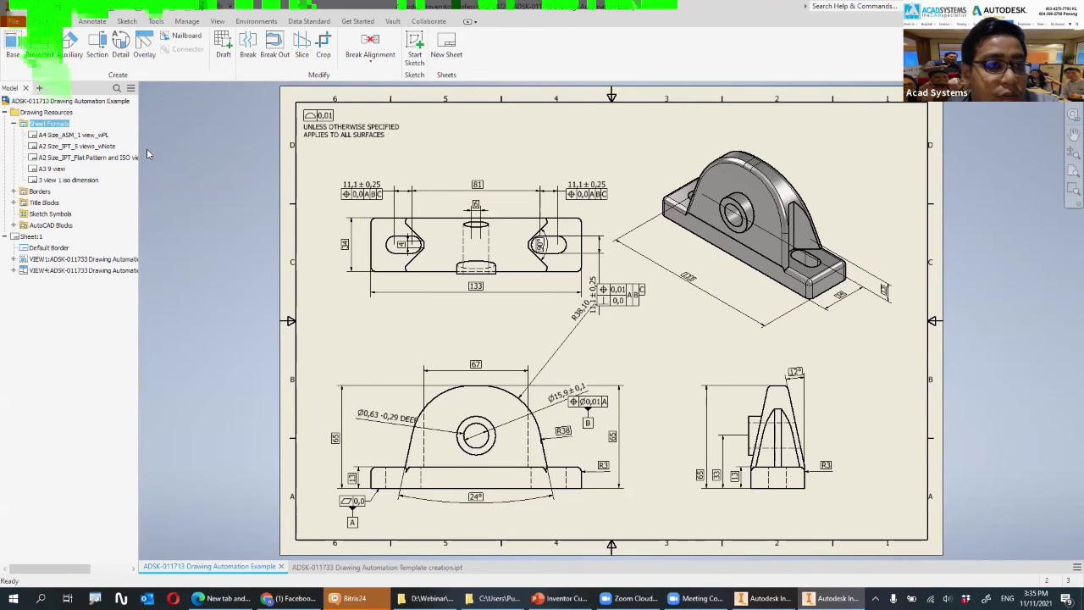
- Save a copy of the drawing as template "Custom template 3.dwg" in the Metric templates folder, accepting the location outside the active project
{"action": "left_click", "coordinate": [15, 23]}
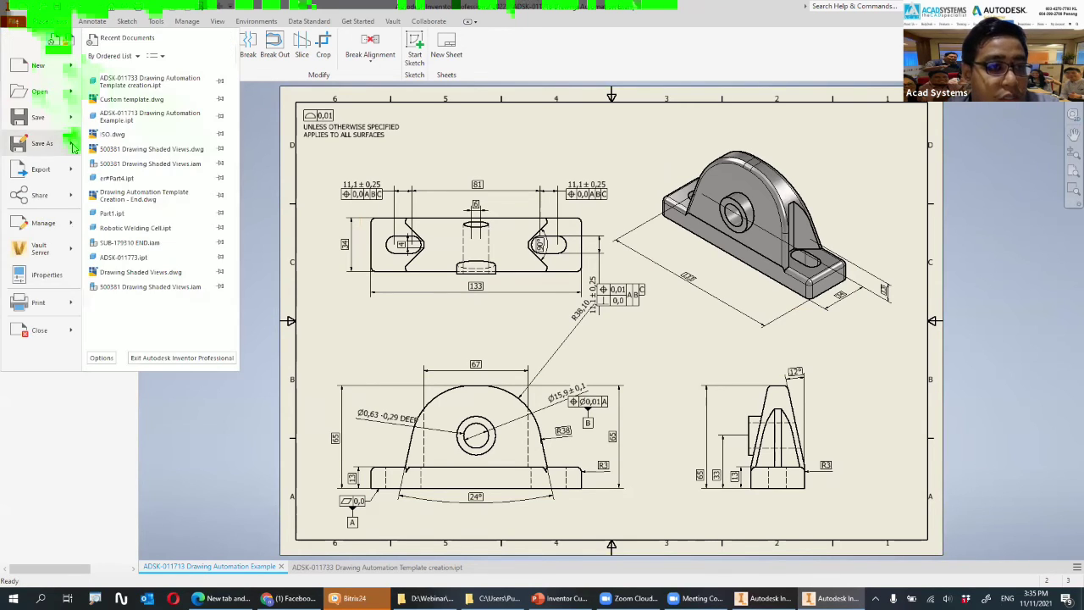
{"action": "mouse_move", "coordinate": [72, 148]}
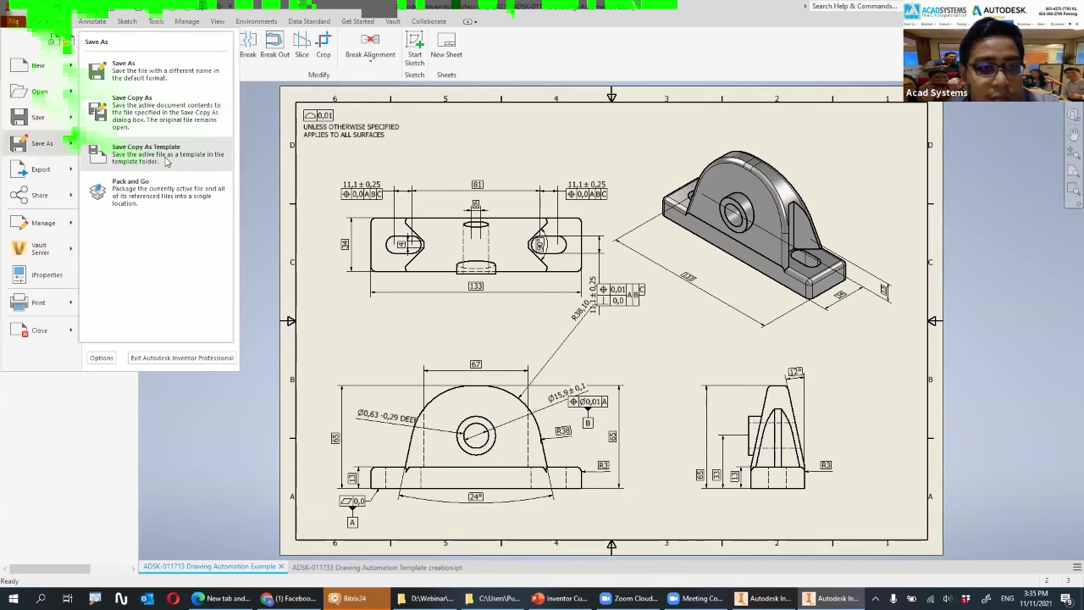
{"action": "left_click", "coordinate": [167, 160]}
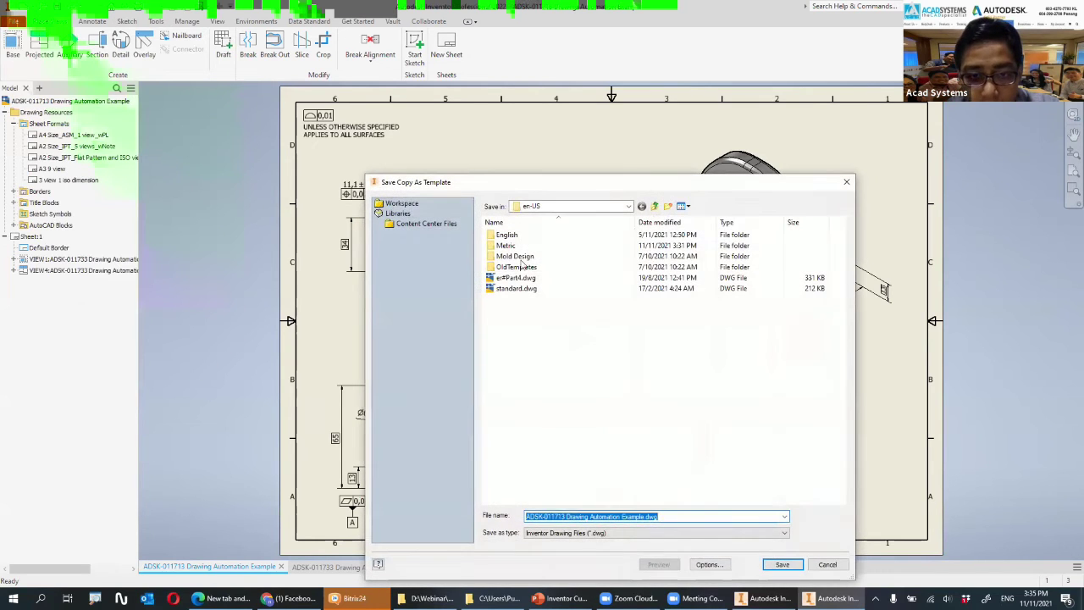
{"action": "double_click", "coordinate": [508, 244]}
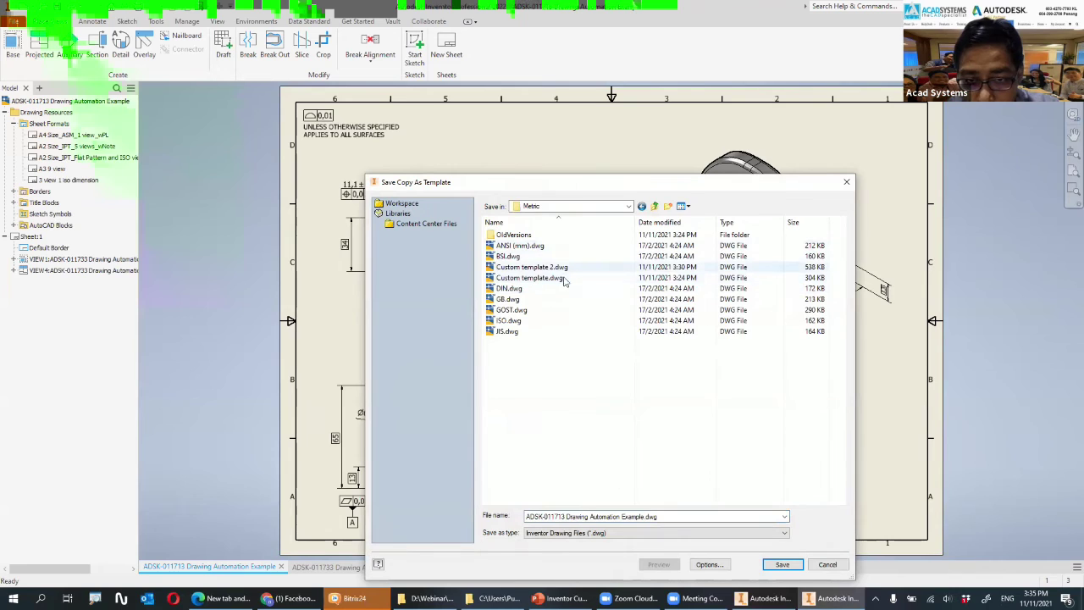
{"action": "left_click", "coordinate": [562, 278]}
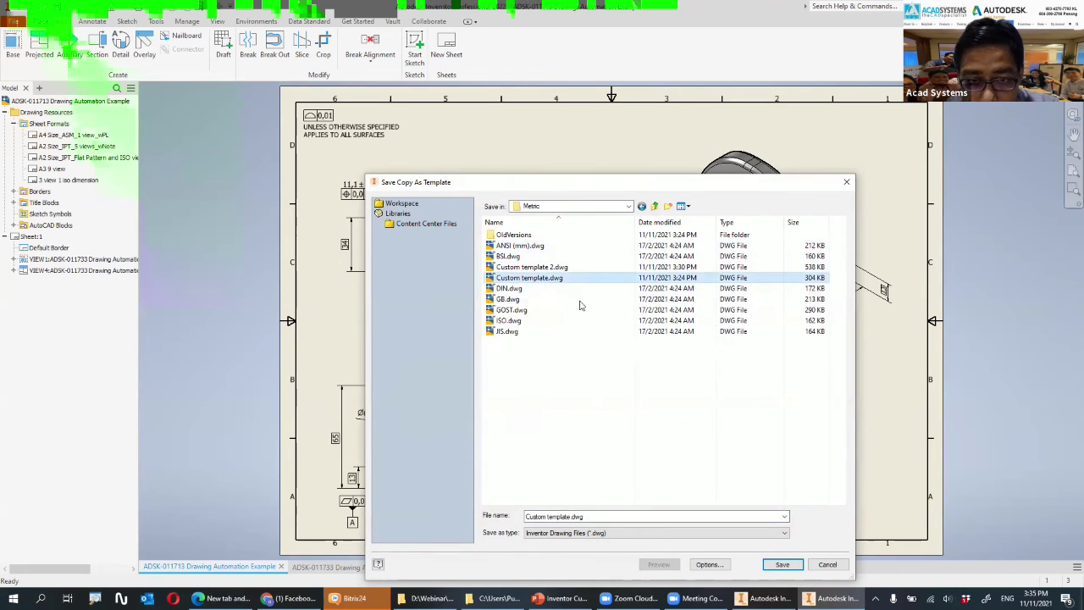
{"action": "left_click", "coordinate": [581, 516]}
{"action": "left_click", "coordinate": [581, 515]}
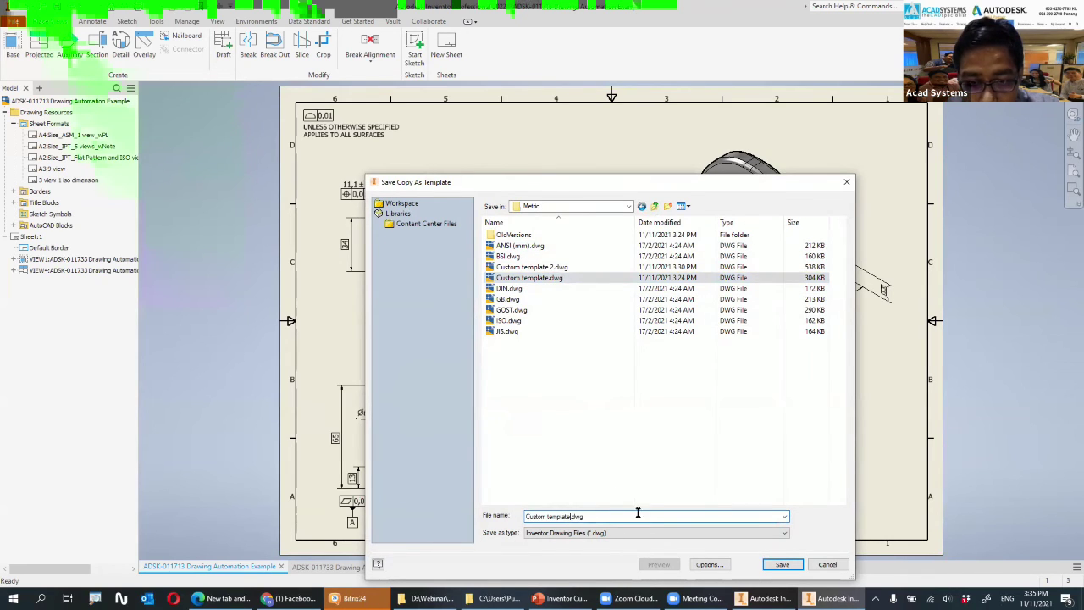
{"action": "type", "text": "3"}
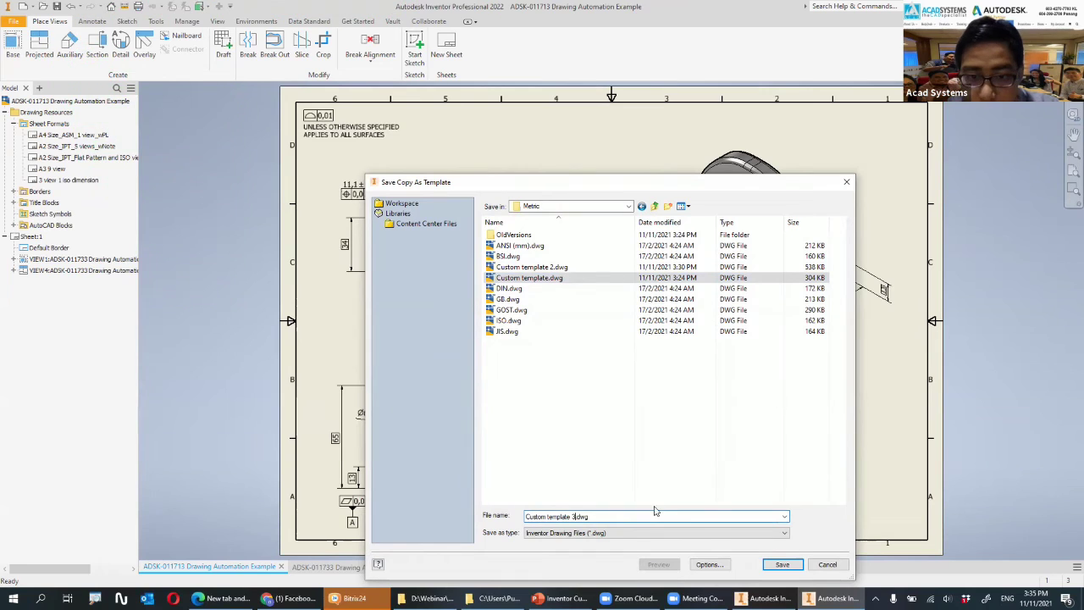
{"action": "left_click", "coordinate": [780, 564]}
{"action": "left_click", "coordinate": [471, 312]}
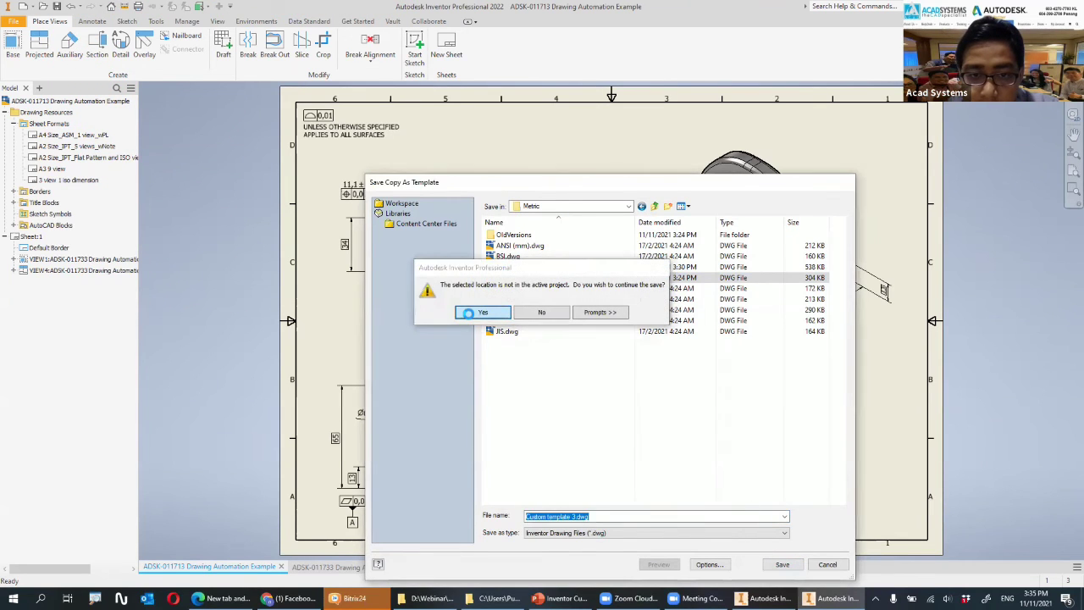
- Close the open drawing and the ADSK-011733 Drawing Automation Template creation part
{"action": "left_click", "coordinate": [281, 566]}
{"action": "left_click", "coordinate": [499, 313]}
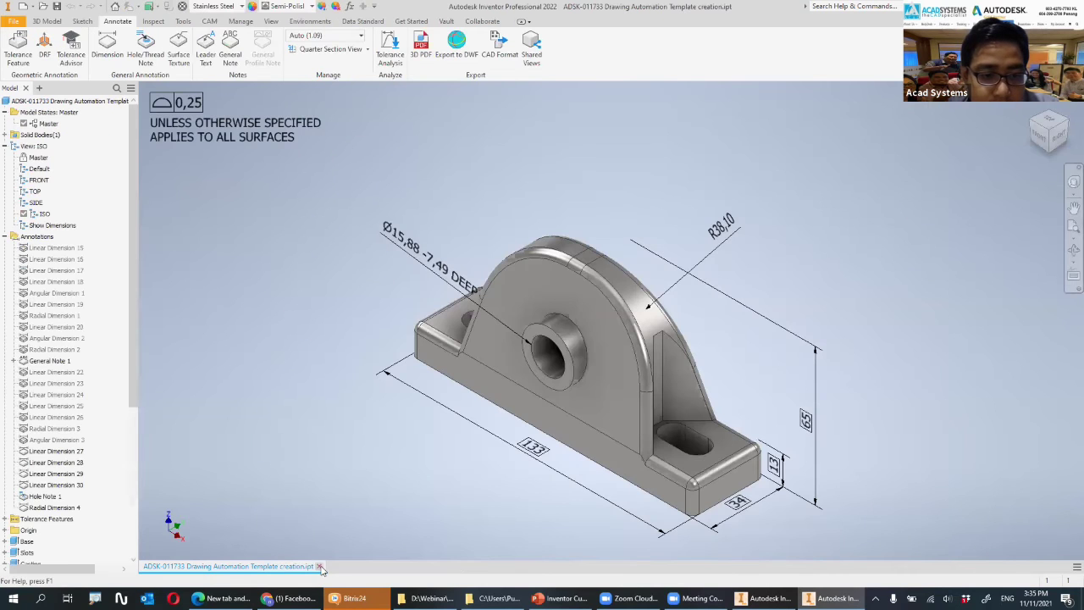
{"action": "left_click", "coordinate": [321, 566]}
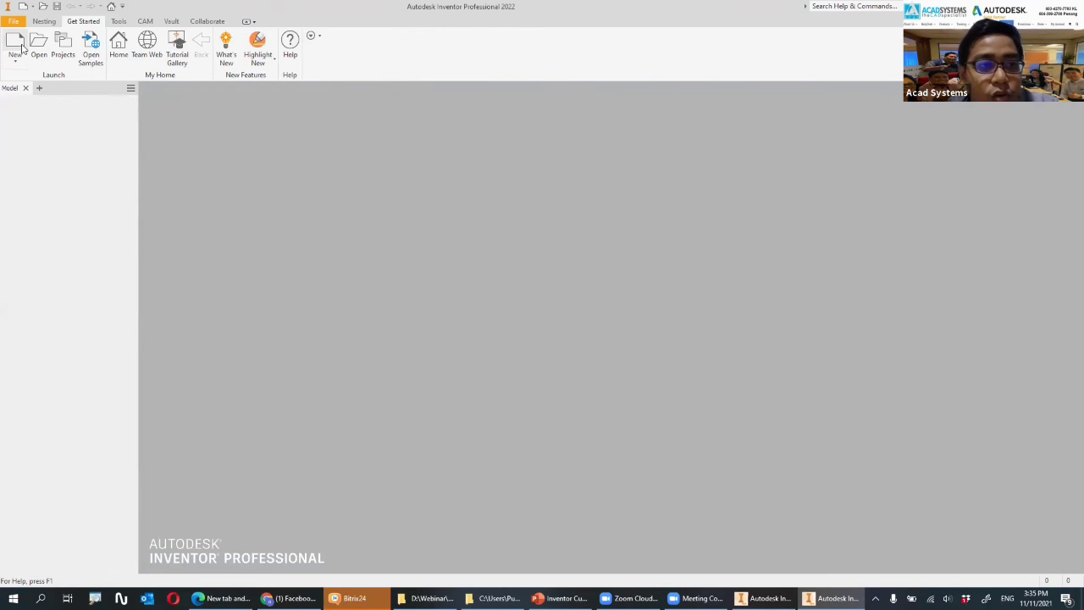
- Create a new drawing from "Custom template 3.dwg" using the "3 view 1 iso dimension" sheet format
{"action": "left_click", "coordinate": [23, 48]}
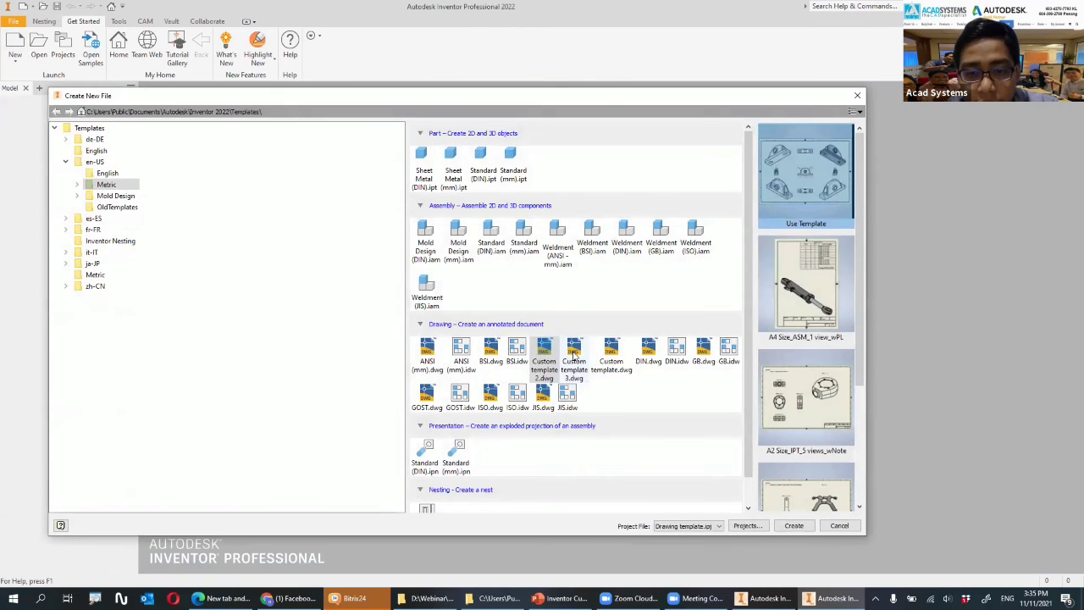
{"action": "left_click", "coordinate": [573, 354]}
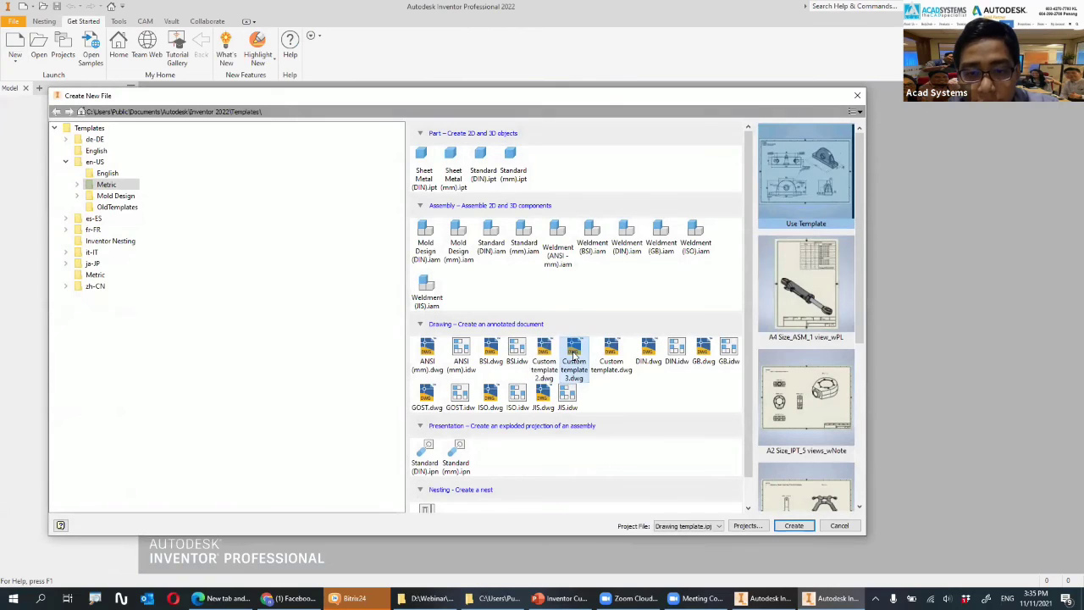
{"action": "scroll", "coordinate": [824, 298], "scroll_direction": "down", "scroll_amount": 3}
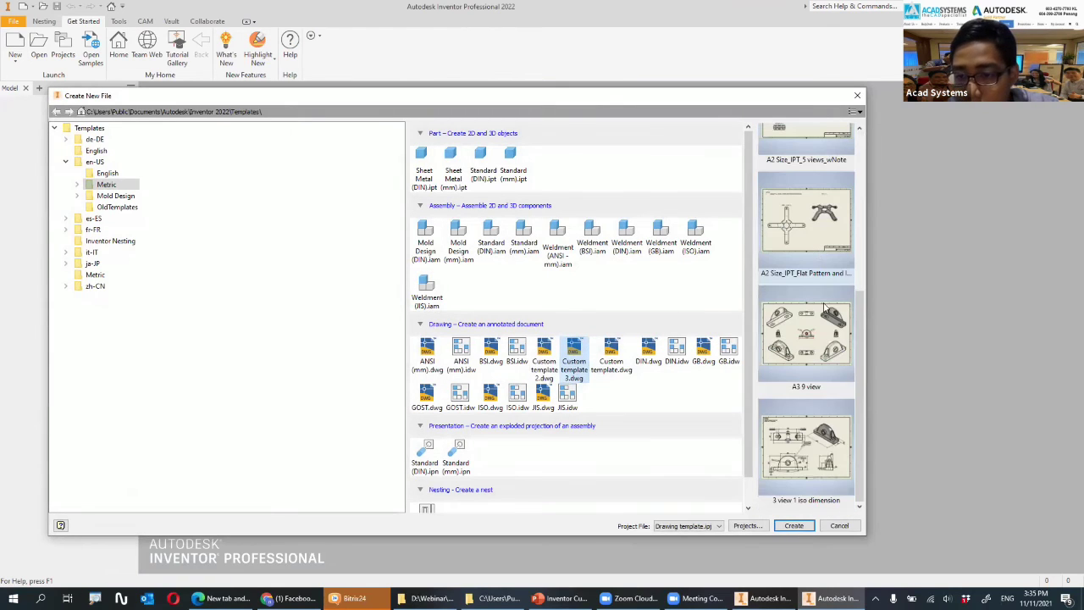
{"action": "left_click", "coordinate": [834, 437]}
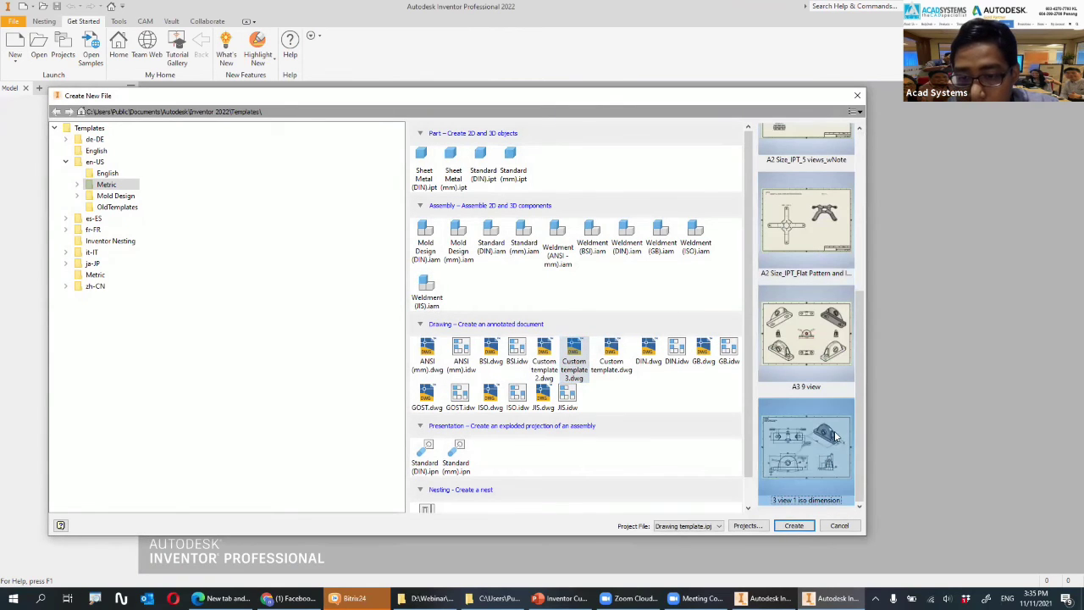
{"action": "left_click", "coordinate": [794, 525]}
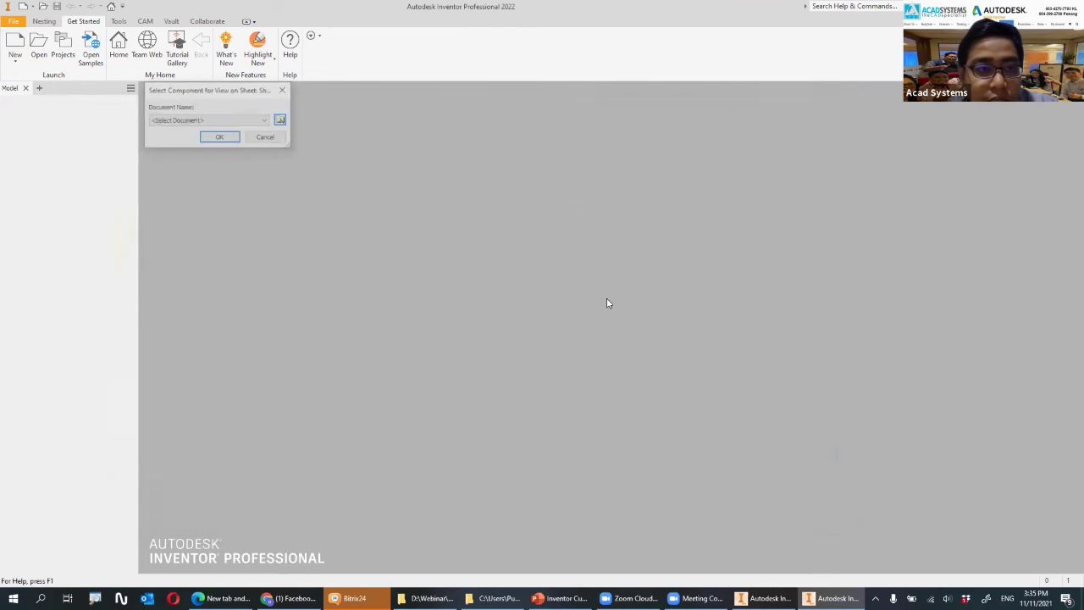
- Assign ADSK-011713 Drawing Automation Example.ipt as the component for both view prompts of the new sheet
{"action": "left_click", "coordinate": [282, 121]}
{"action": "left_click", "coordinate": [268, 94]}
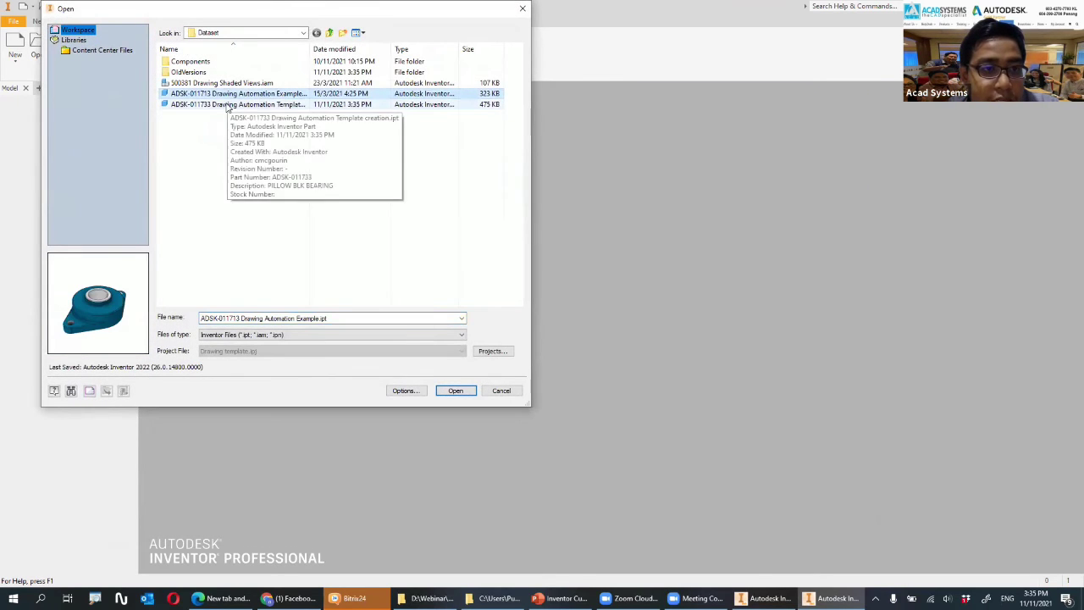
{"action": "left_click", "coordinate": [455, 391]}
{"action": "left_click", "coordinate": [221, 137]}
{"action": "left_click", "coordinate": [237, 97]}
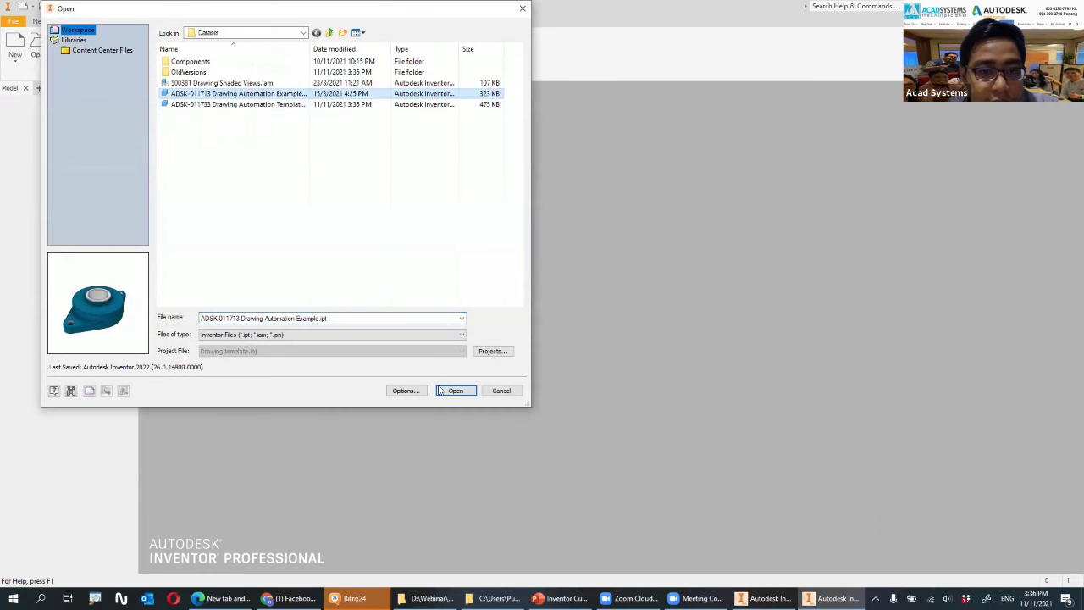
{"action": "left_click", "coordinate": [448, 383]}
{"action": "left_click", "coordinate": [221, 138]}
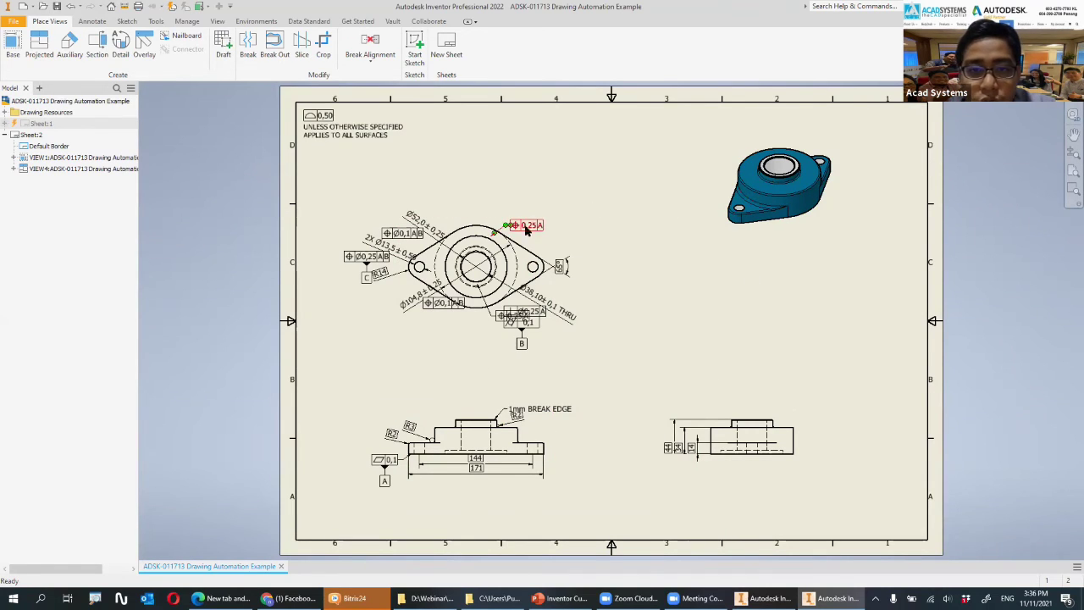
- Move the top view slightly upward on the sheet
{"action": "left_click_drag", "start_coordinate": [465, 222], "coordinate": [464, 181]}
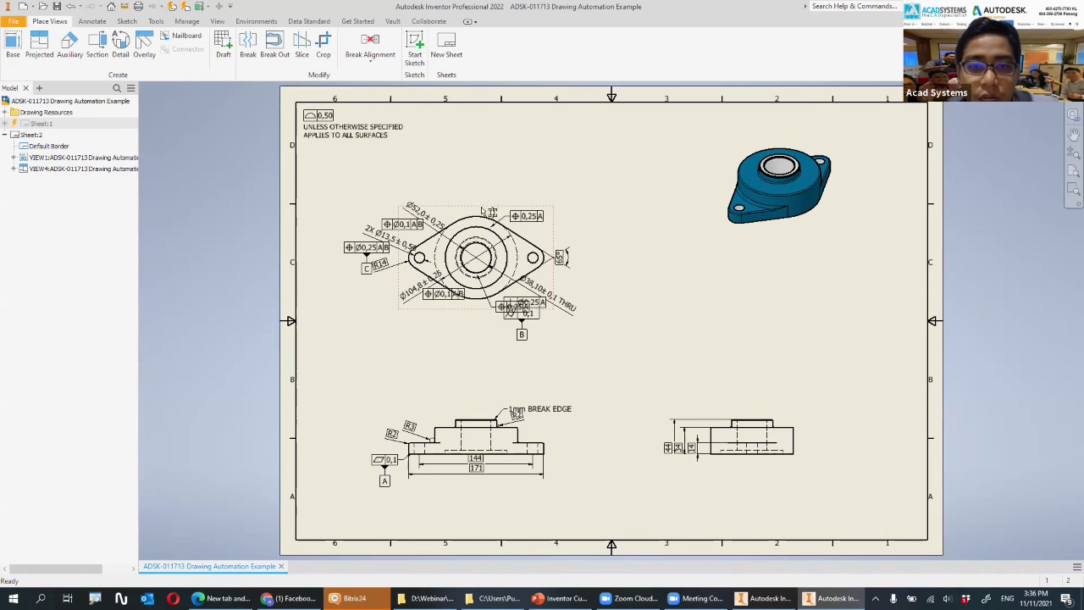
{"action": "left_click", "coordinate": [754, 147]}
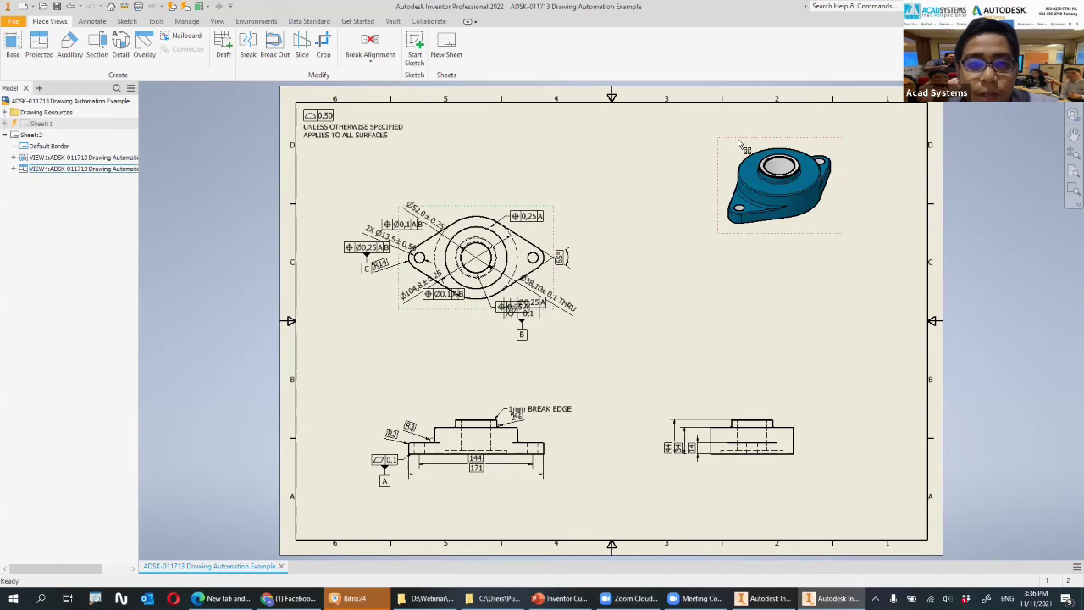
{"action": "left_click", "coordinate": [716, 146]}
- Open ADSK-011713 Drawing Automation Example.ipt and examine its FRONT, SIDE, TOP and ISO design views with their 3D annotations
{"action": "left_click", "coordinate": [45, 7]}
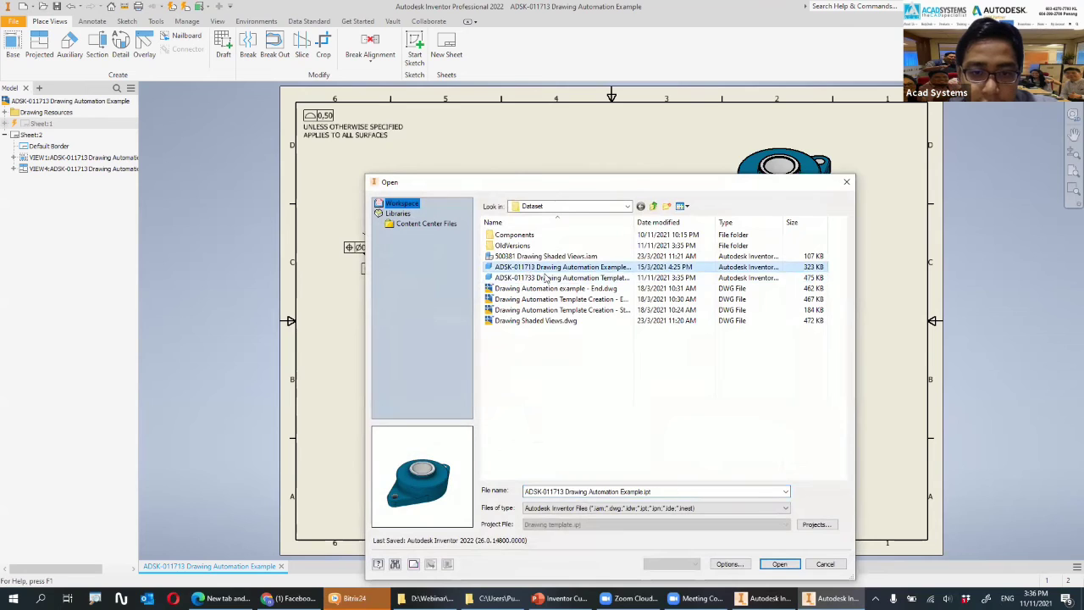
{"action": "left_click", "coordinate": [776, 564]}
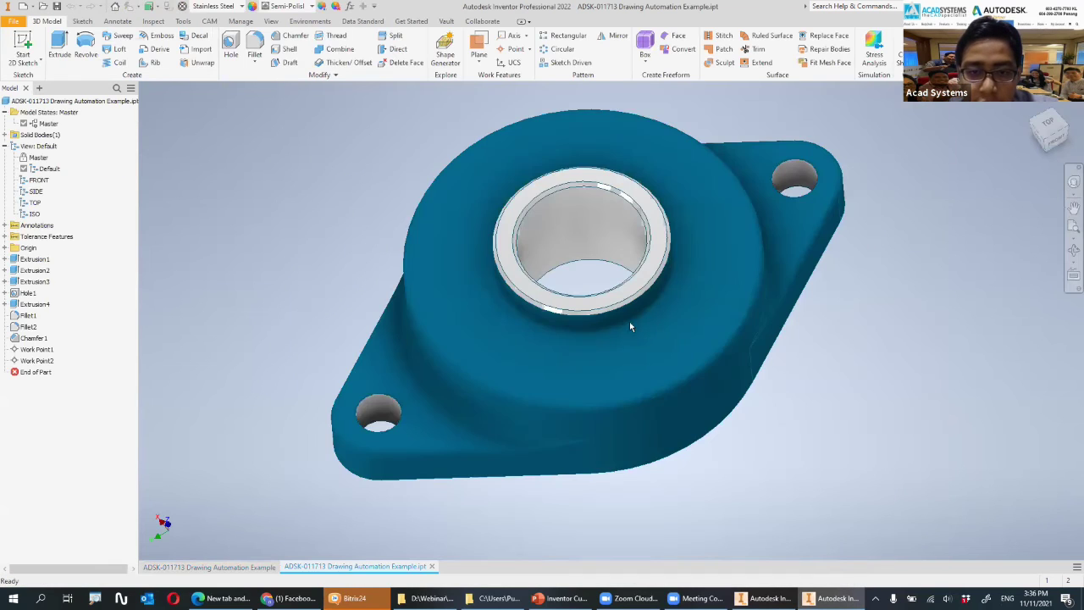
{"action": "double_click", "coordinate": [38, 179]}
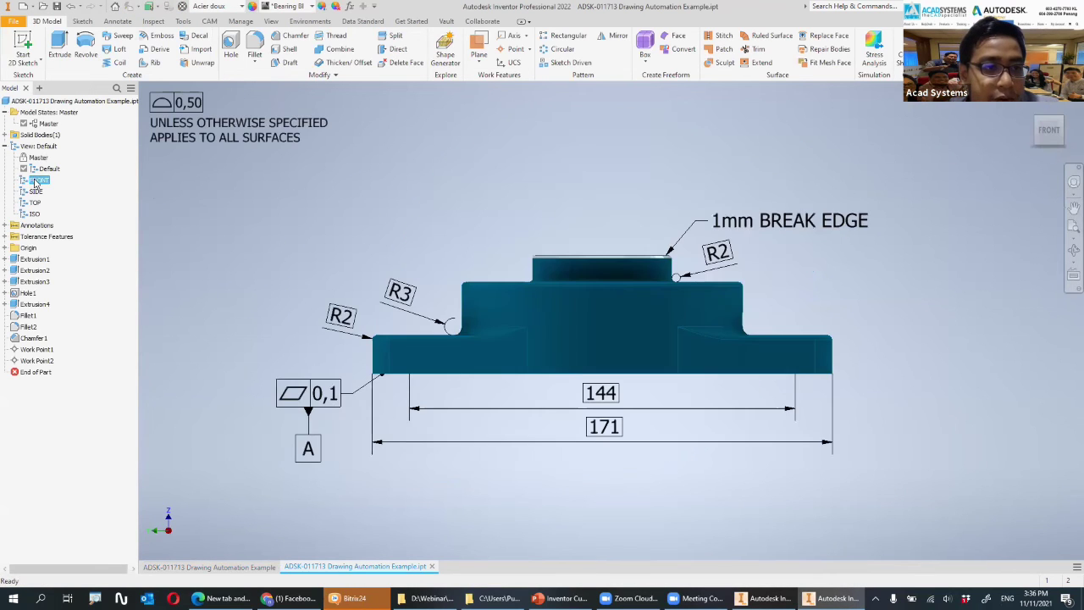
{"action": "double_click", "coordinate": [36, 192]}
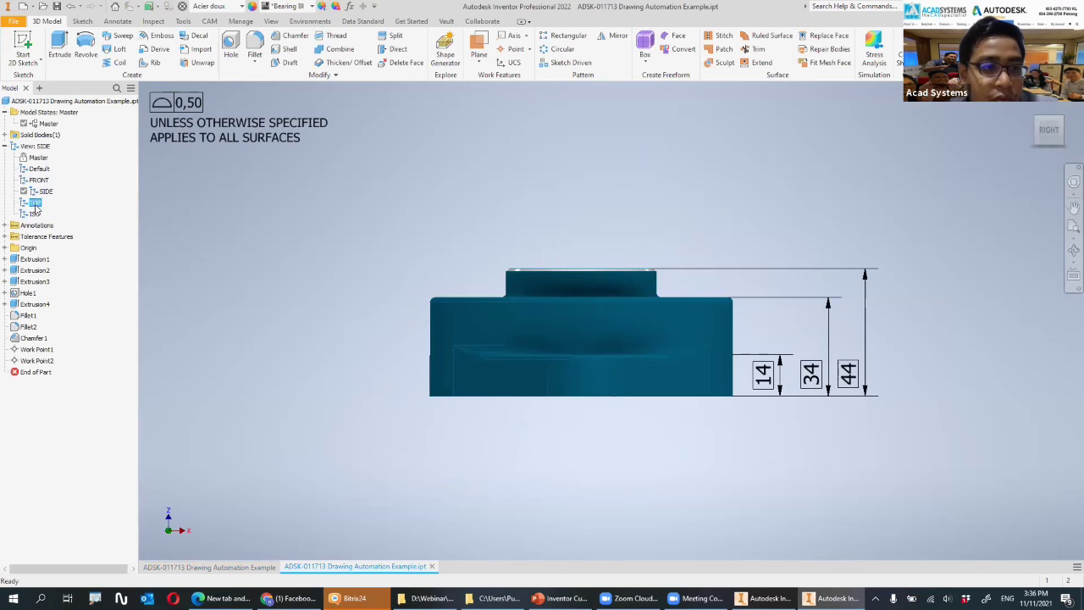
{"action": "double_click", "coordinate": [36, 205]}
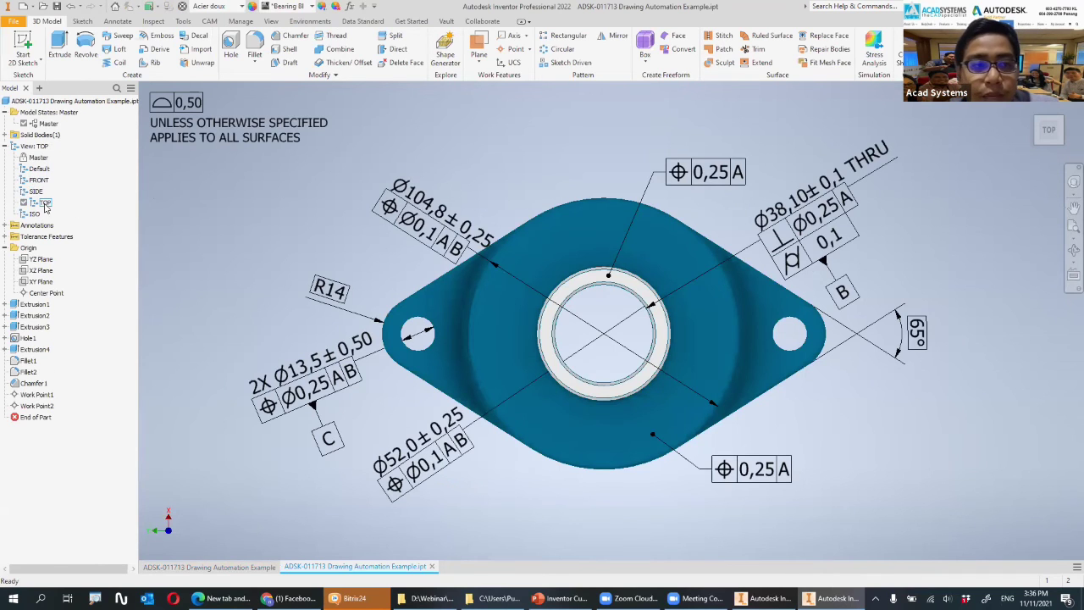
{"action": "double_click", "coordinate": [36, 214]}
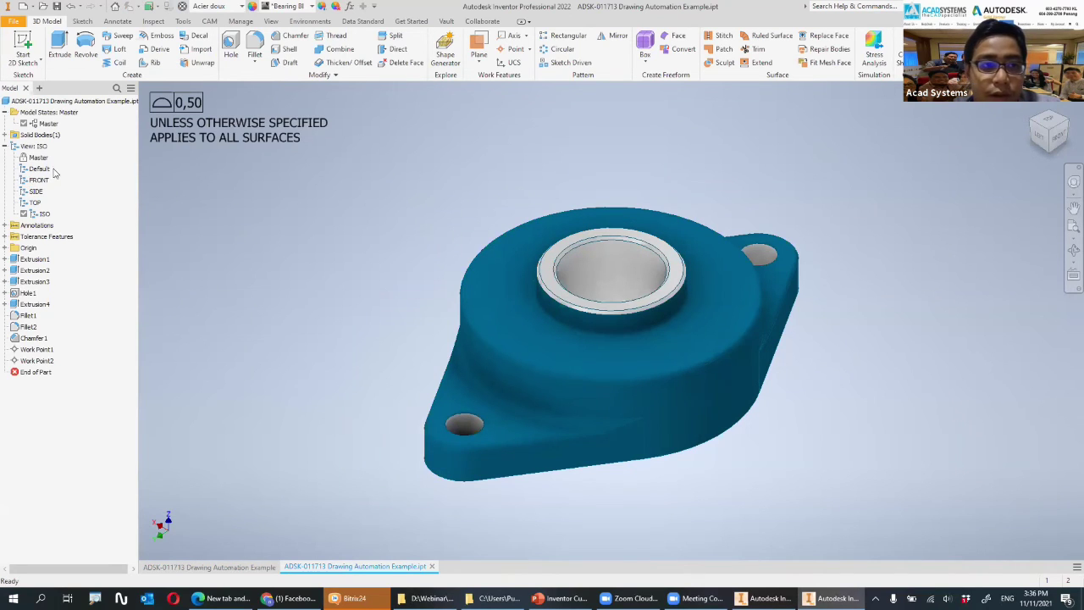
- Activate the part's FRONT design view, show the annotation tools, and return to the generated drawing
{"action": "left_click", "coordinate": [38, 179]}
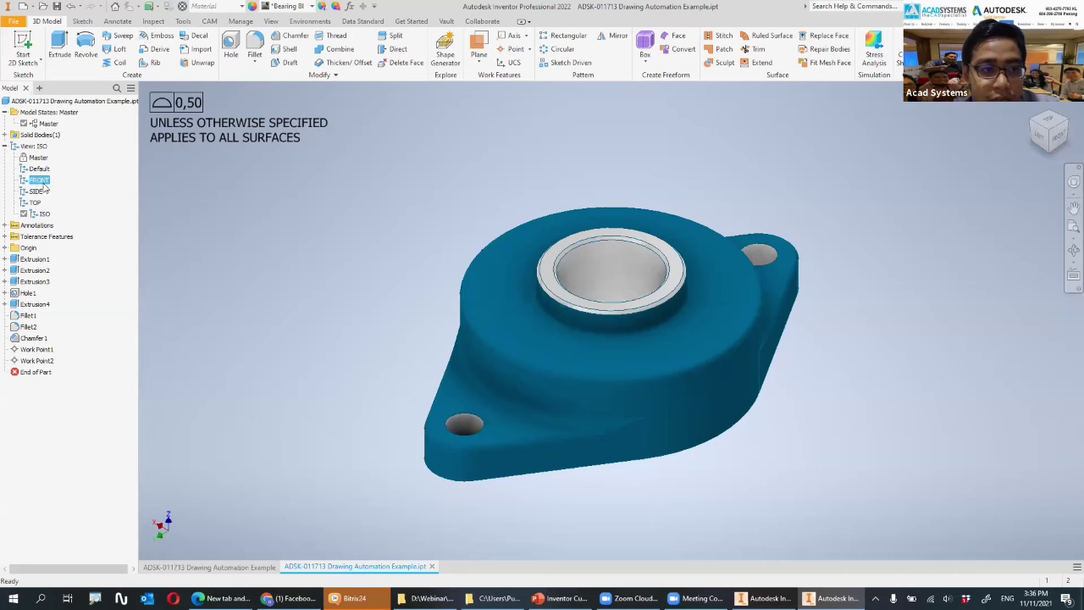
{"action": "double_click", "coordinate": [39, 179]}
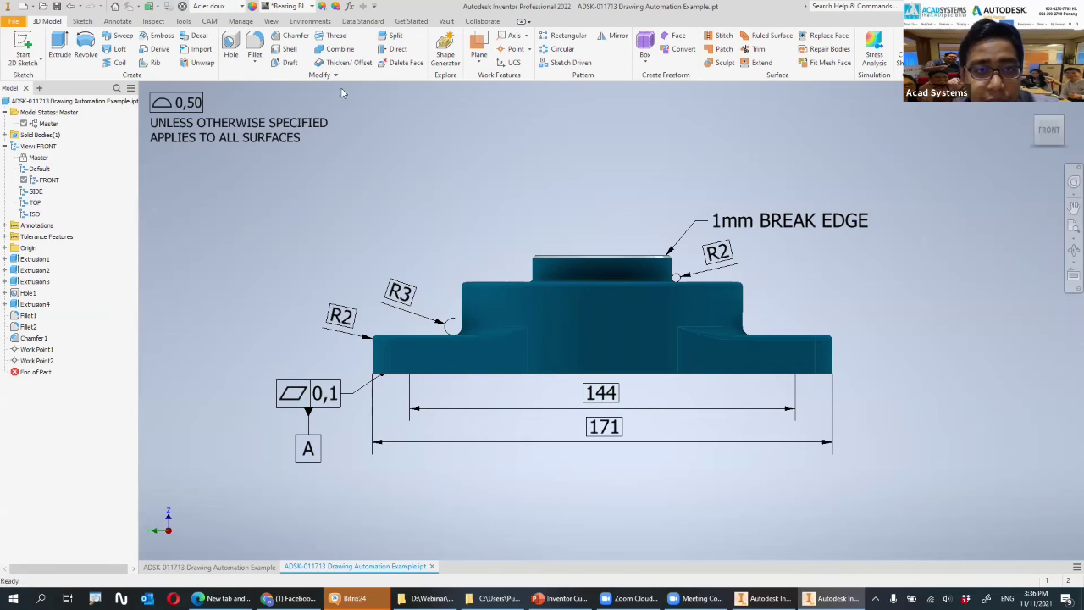
{"action": "left_click", "coordinate": [116, 21]}
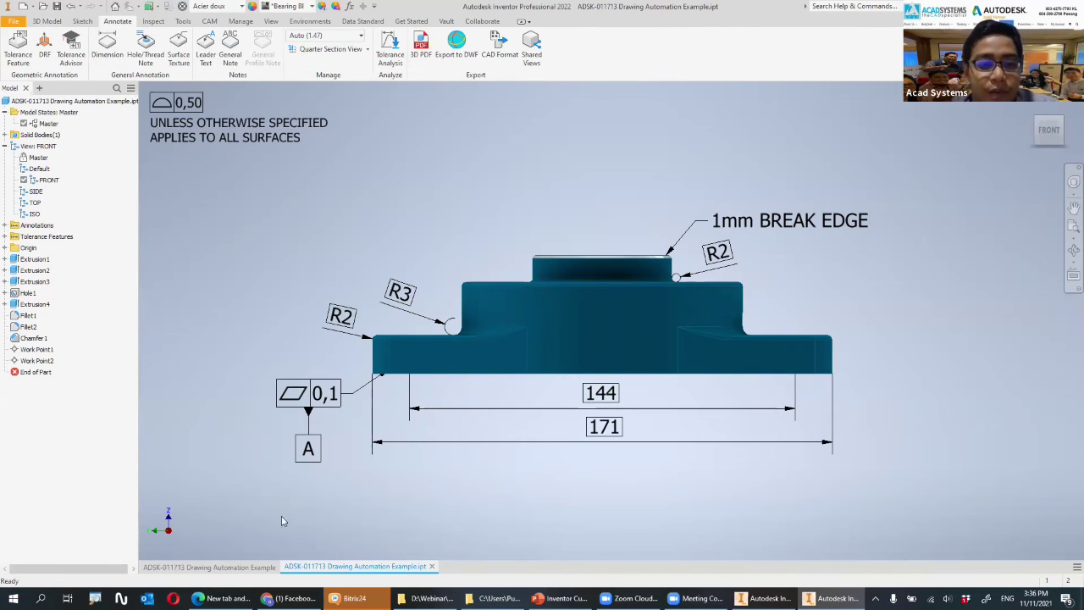
{"action": "left_click", "coordinate": [248, 567]}
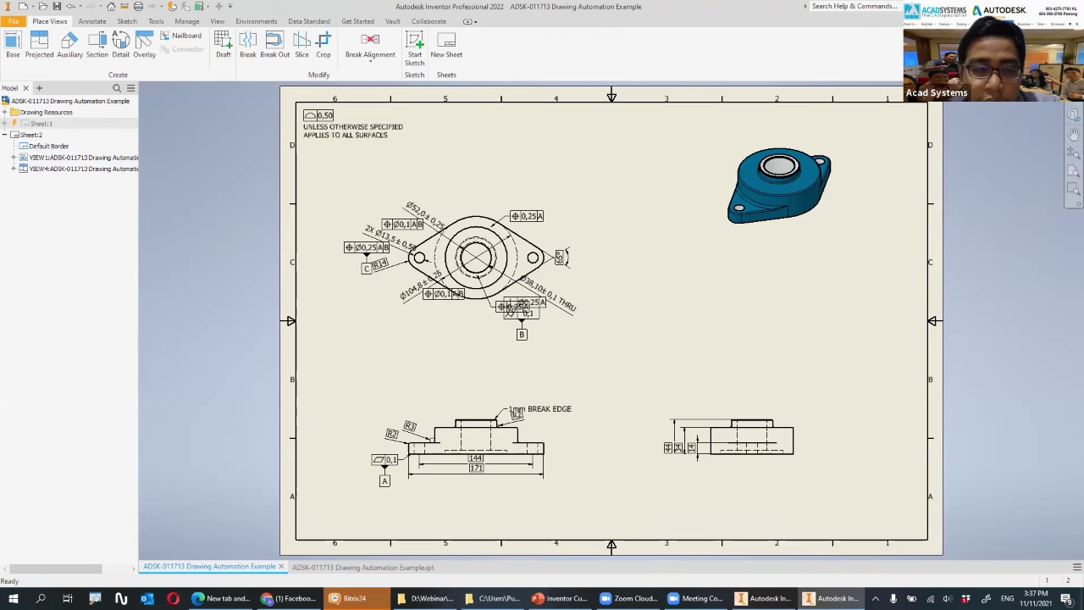
- Switch to Chrome and open the website acadsystems.com in the new tab
{"action": "left_click", "coordinate": [289, 598]}
{"action": "left_click", "coordinate": [424, 11]}
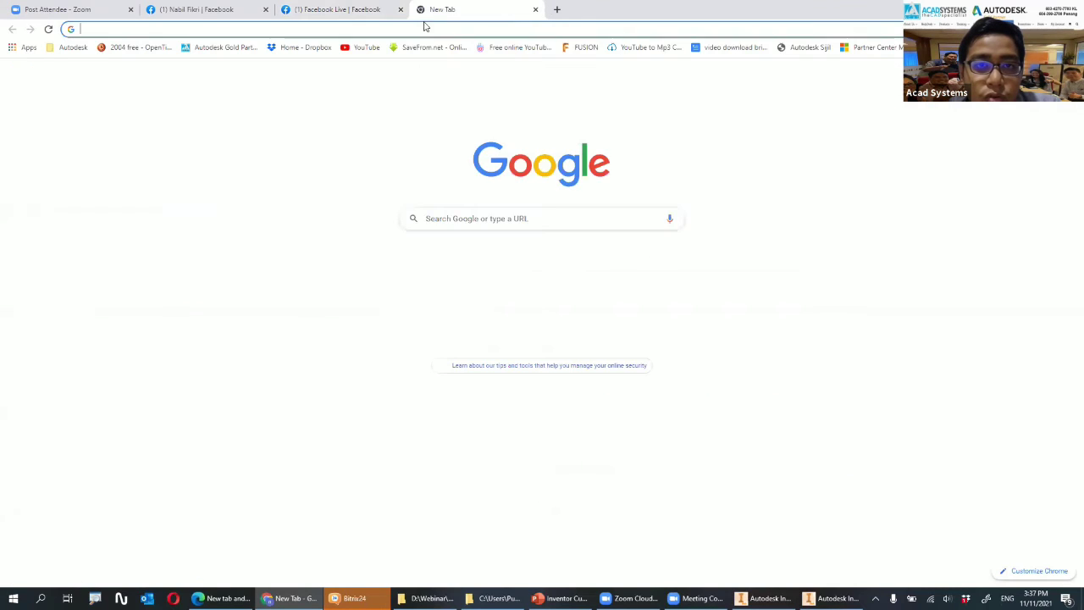
{"action": "left_click", "coordinate": [420, 29]}
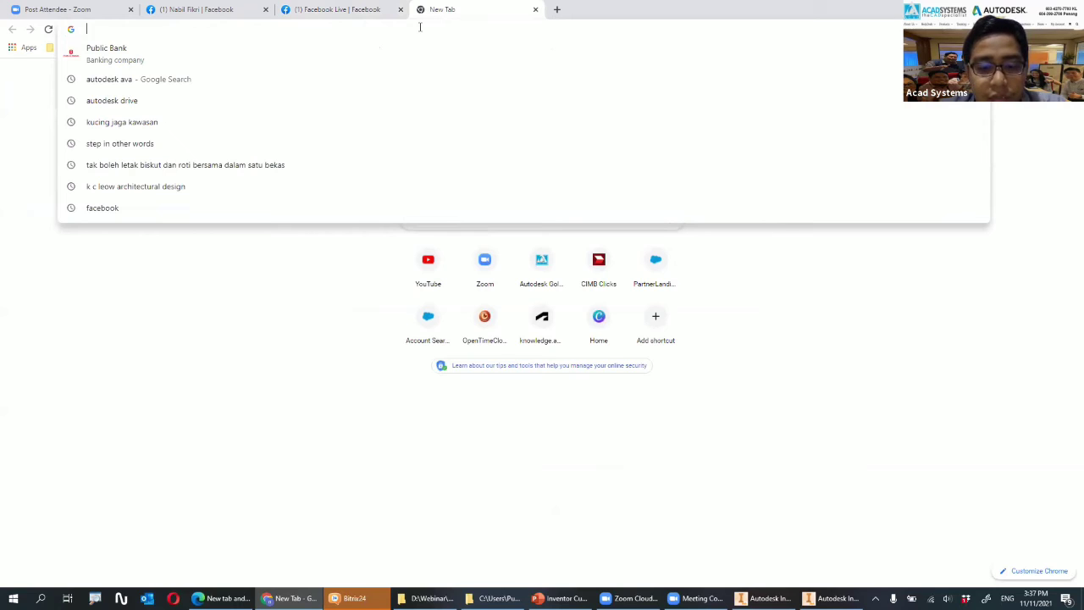
{"action": "type", "text": "acadsy"}
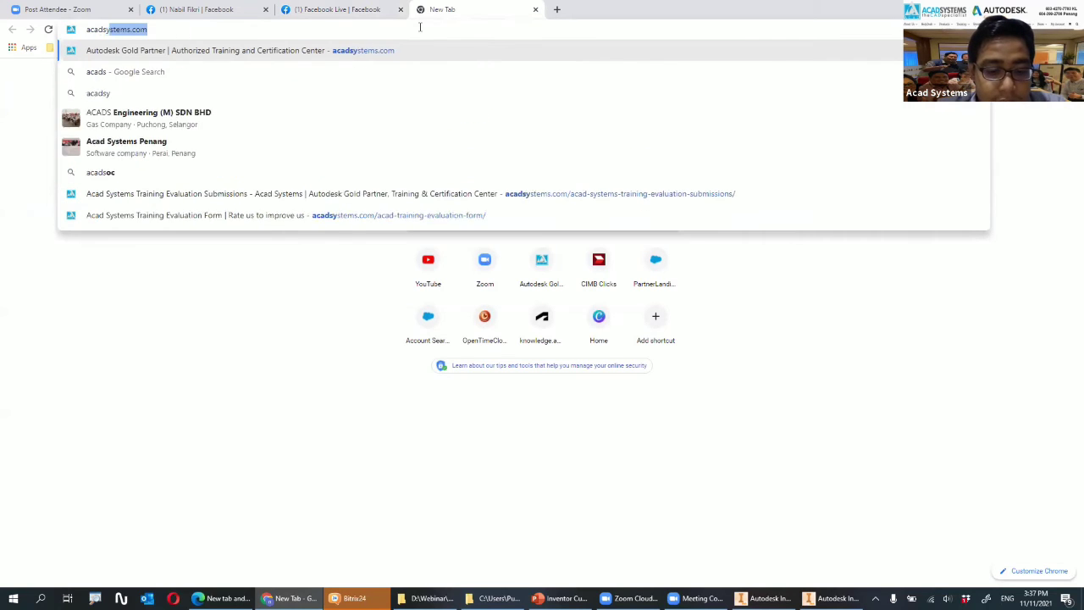
{"action": "type", "text": "stems.com"}
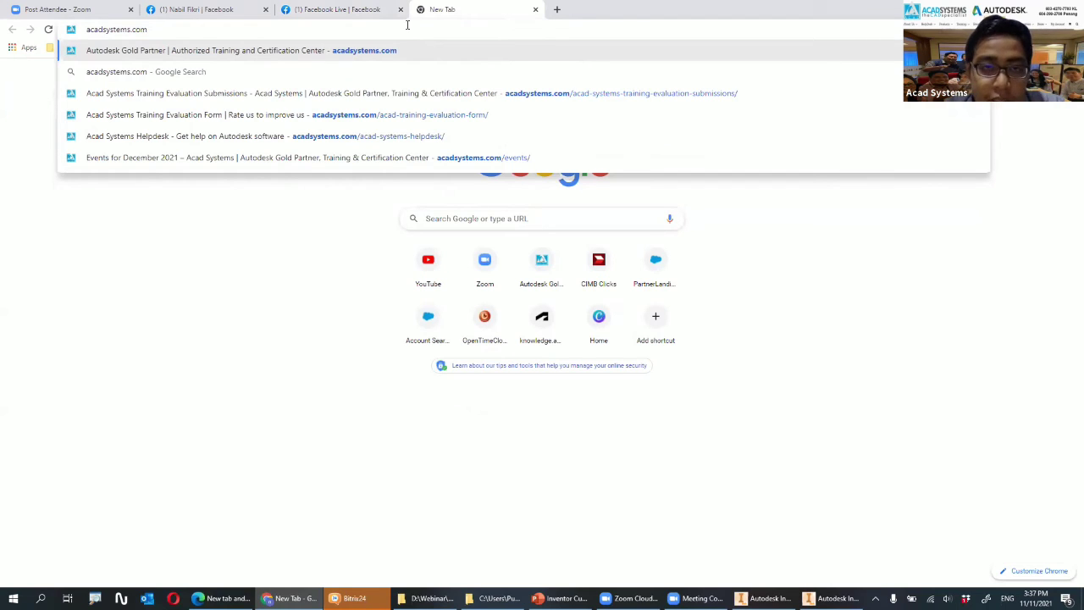
{"action": "key", "text": "Return"}
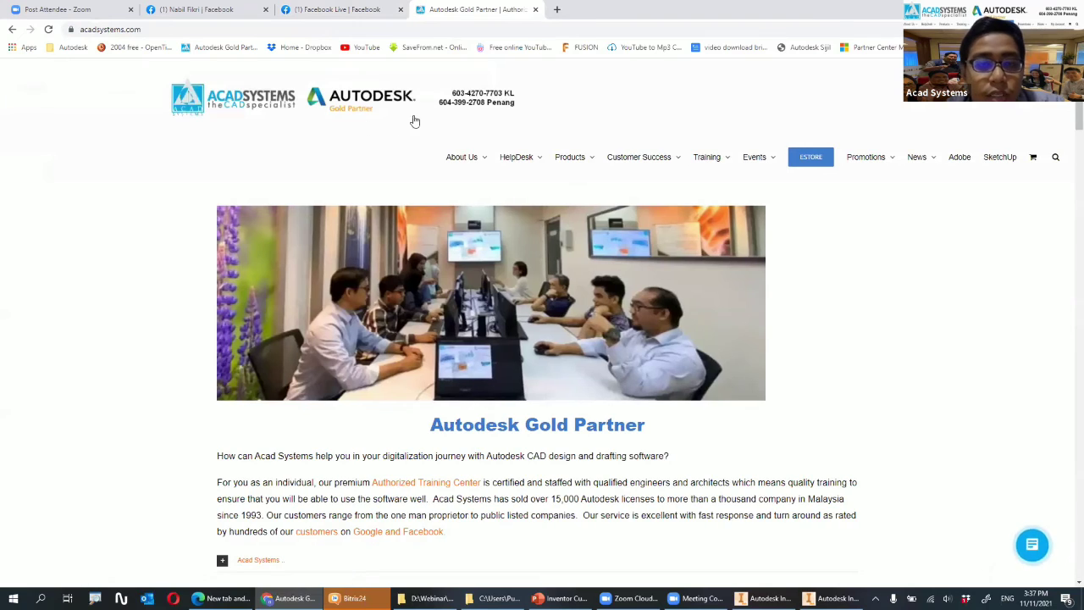
- Look through the home page's Autodesk promotions, news and the latest online lessons, workshops and webinars
{"action": "scroll", "coordinate": [395, 127], "scroll_direction": "down", "scroll_amount": 1}
{"action": "scroll", "coordinate": [446, 101], "scroll_direction": "up", "scroll_amount": 1}
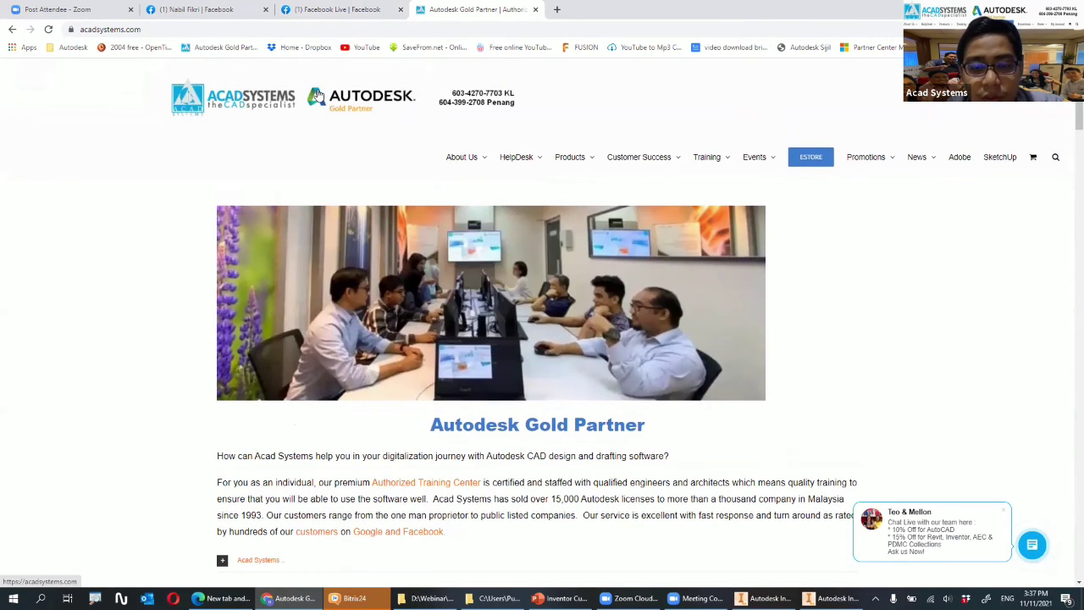
{"action": "scroll", "coordinate": [316, 95], "scroll_direction": "down", "scroll_amount": 4}
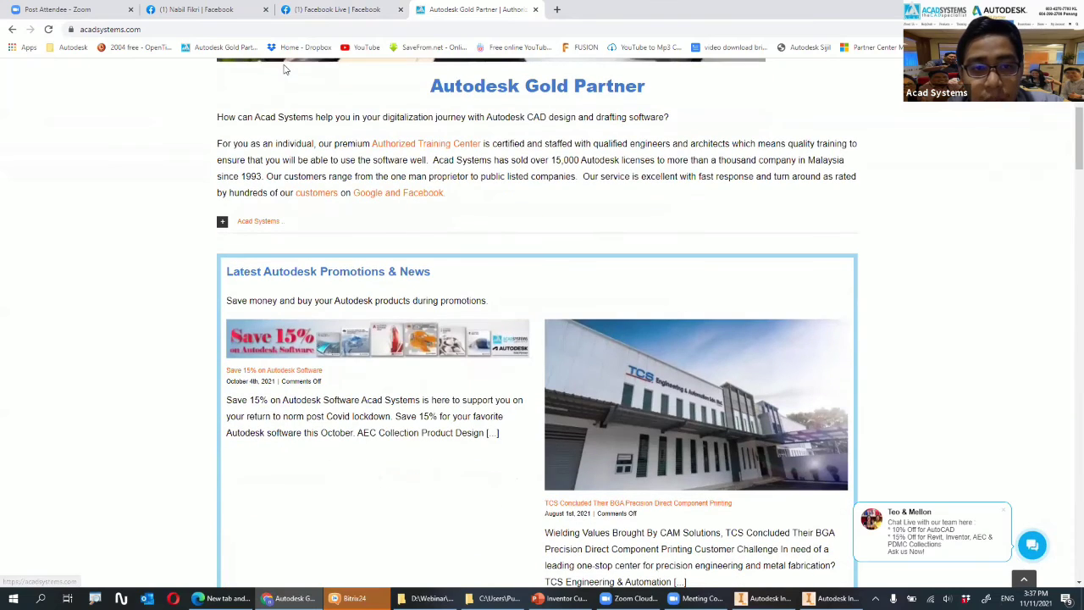
{"action": "scroll", "coordinate": [315, 77], "scroll_direction": "down", "scroll_amount": 2}
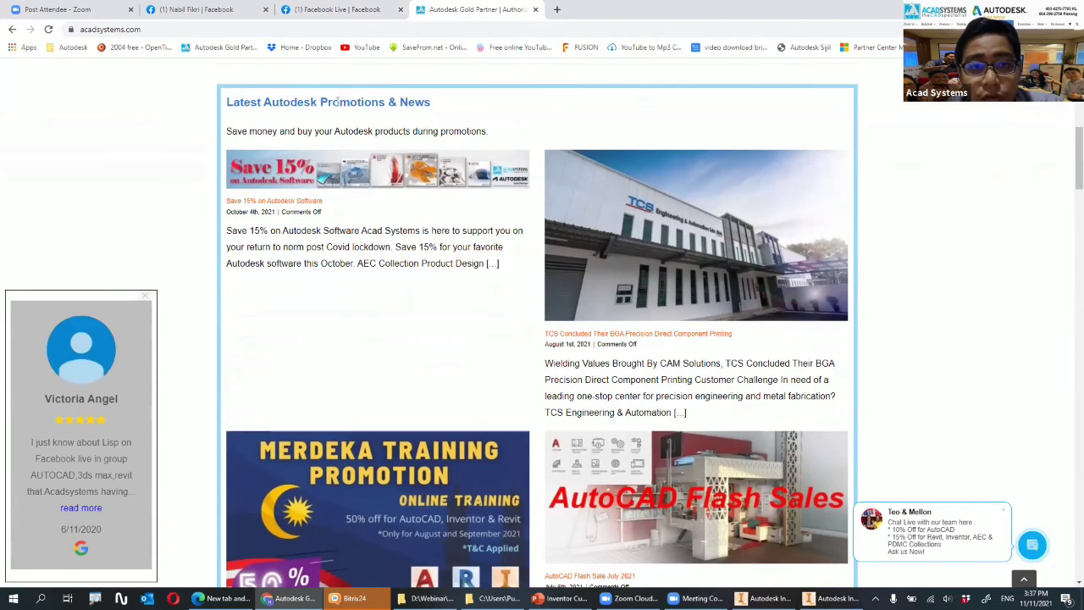
{"action": "scroll", "coordinate": [486, 111], "scroll_direction": "down", "scroll_amount": 8}
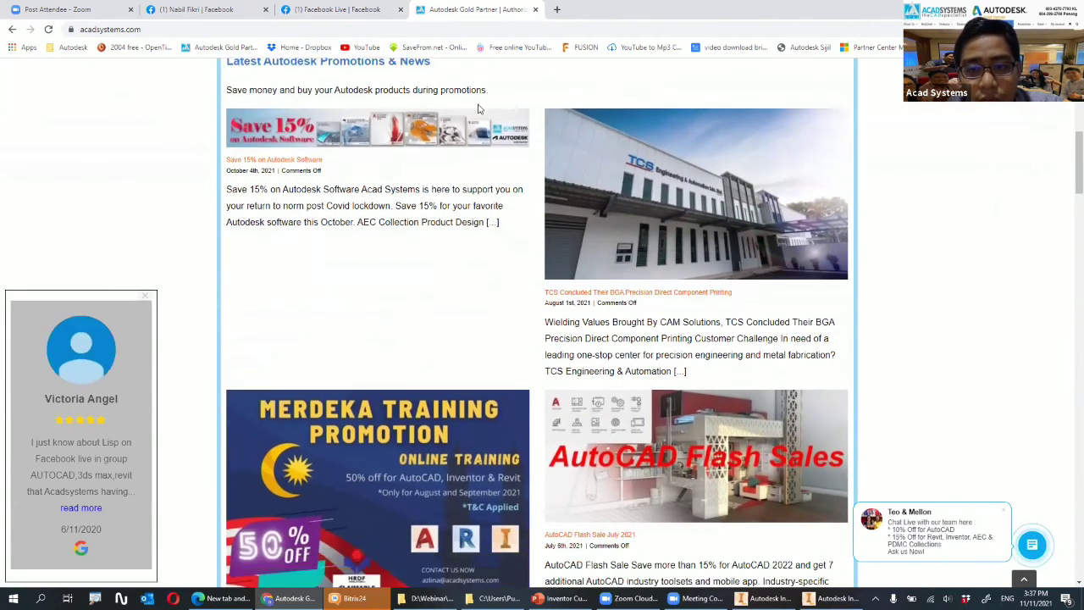
{"action": "scroll", "coordinate": [474, 107], "scroll_direction": "down", "scroll_amount": 7}
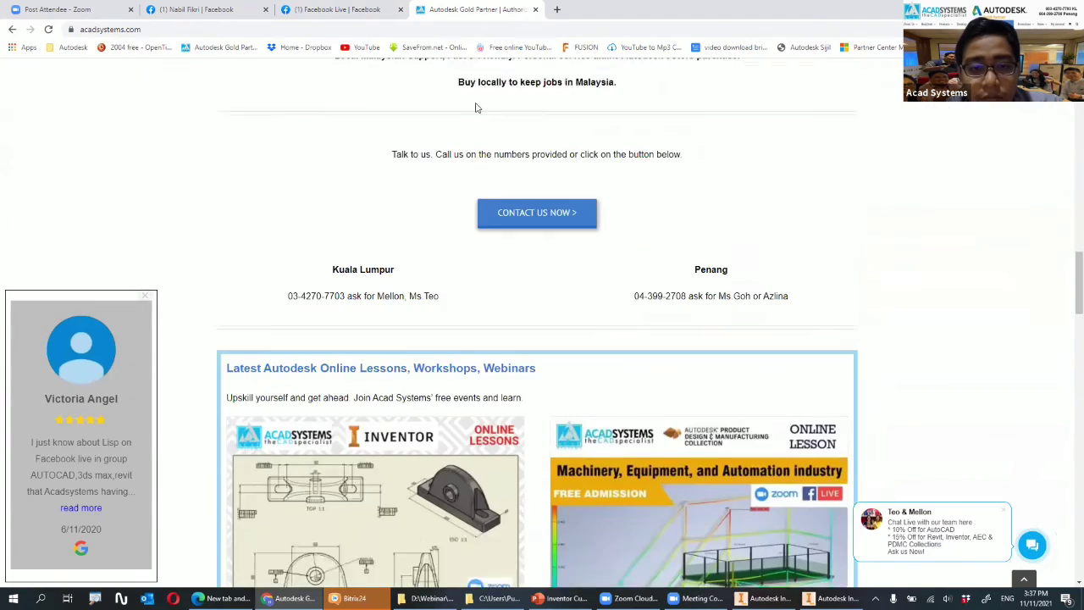
{"action": "scroll", "coordinate": [508, 166], "scroll_direction": "up", "scroll_amount": 1}
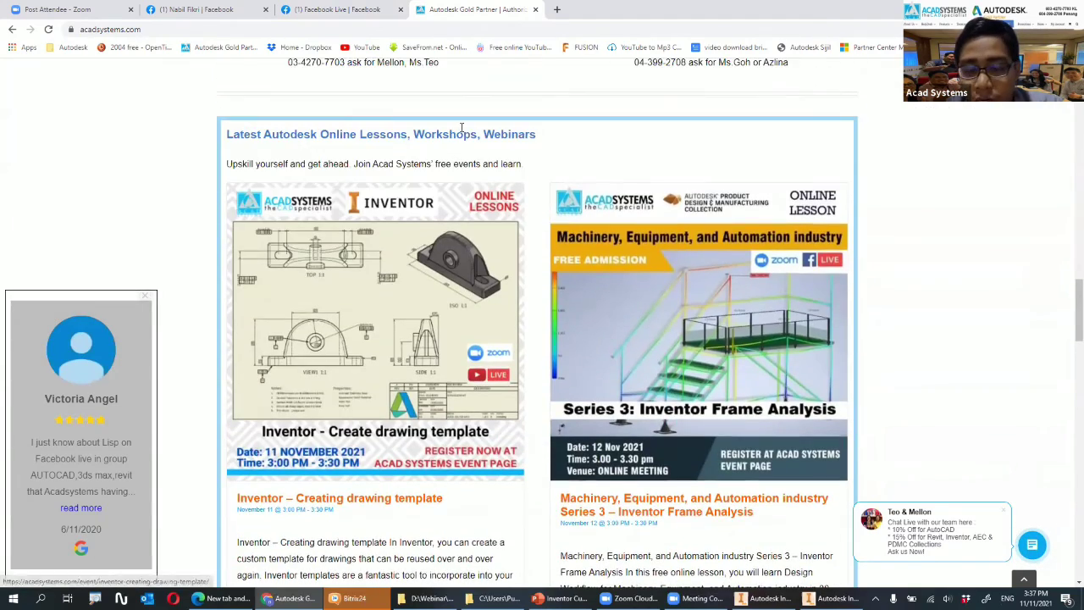
{"action": "scroll", "coordinate": [536, 160], "scroll_direction": "down", "scroll_amount": 1}
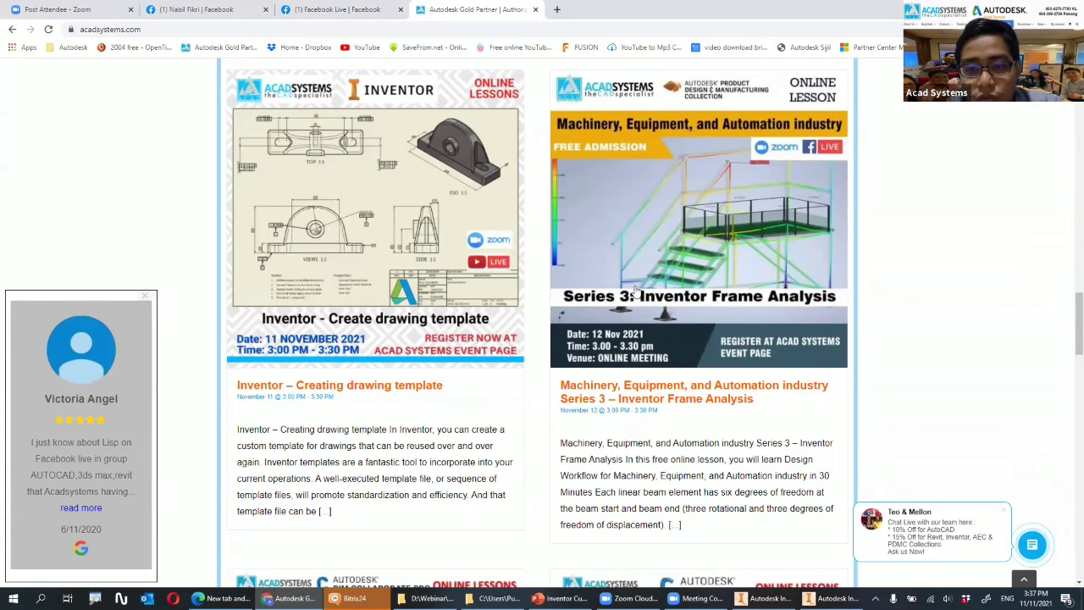
{"action": "scroll", "coordinate": [635, 288], "scroll_direction": "down", "scroll_amount": 1}
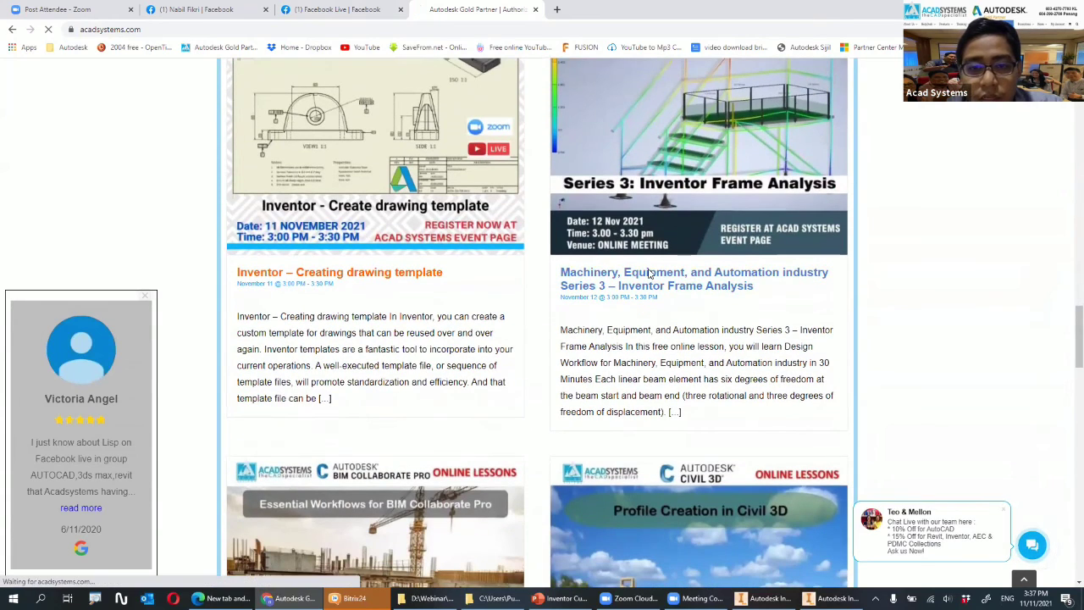
- Open the Series 3 – Inventor Frame Analysis event page, review its RSVP section, and show the site's live chat options
{"action": "left_click", "coordinate": [605, 272]}
{"action": "scroll", "coordinate": [377, 313], "scroll_direction": "down", "scroll_amount": 2}
{"action": "scroll", "coordinate": [377, 313], "scroll_direction": "down", "scroll_amount": 4}
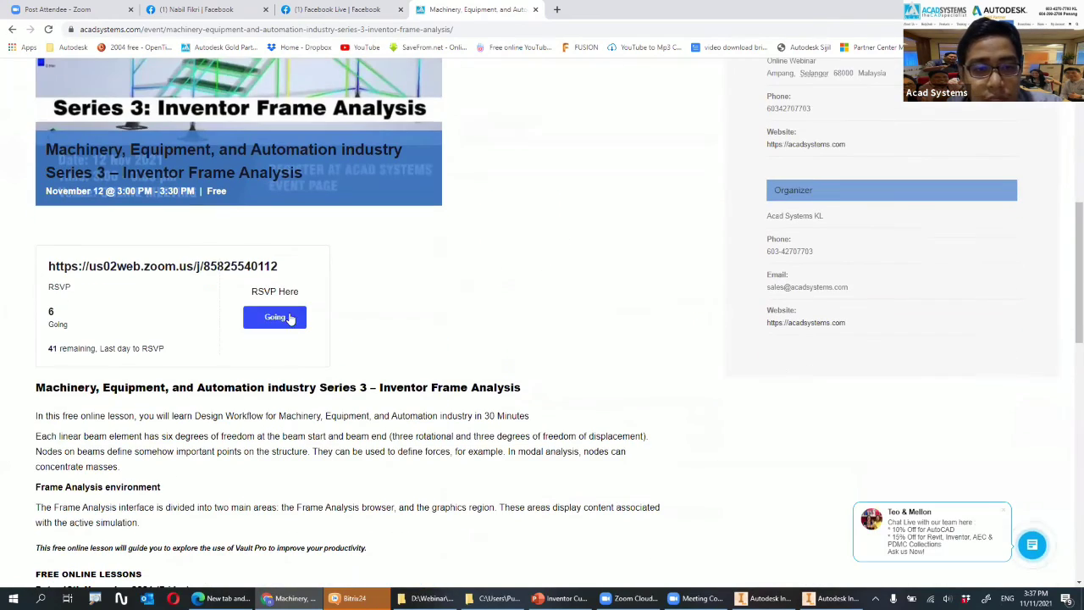
{"action": "scroll", "coordinate": [467, 219], "scroll_direction": "up", "scroll_amount": 2}
{"action": "scroll", "coordinate": [500, 218], "scroll_direction": "up", "scroll_amount": 5}
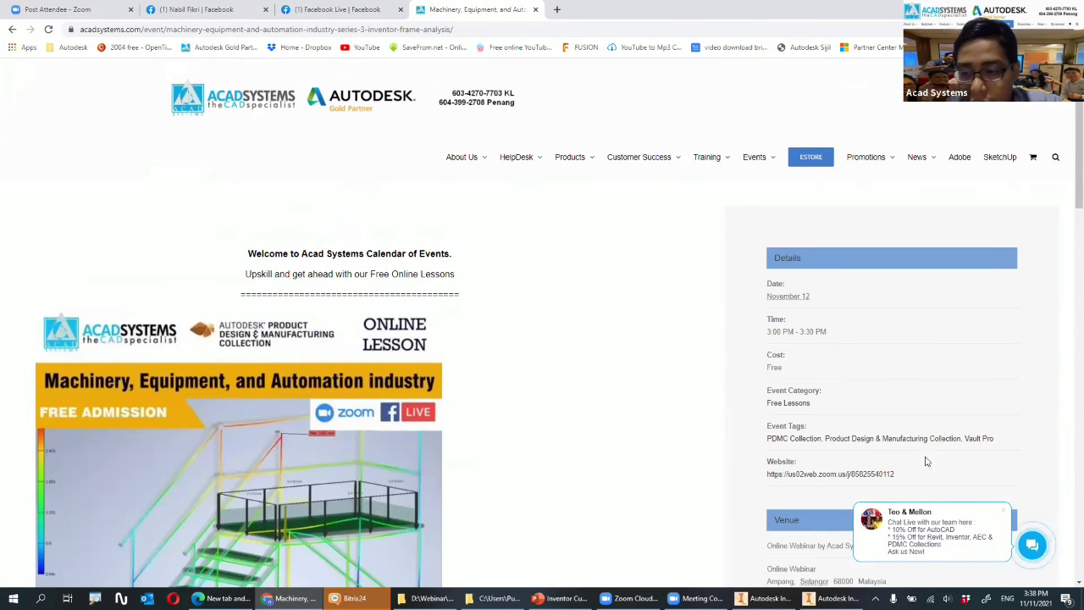
{"action": "left_click", "coordinate": [1035, 546]}
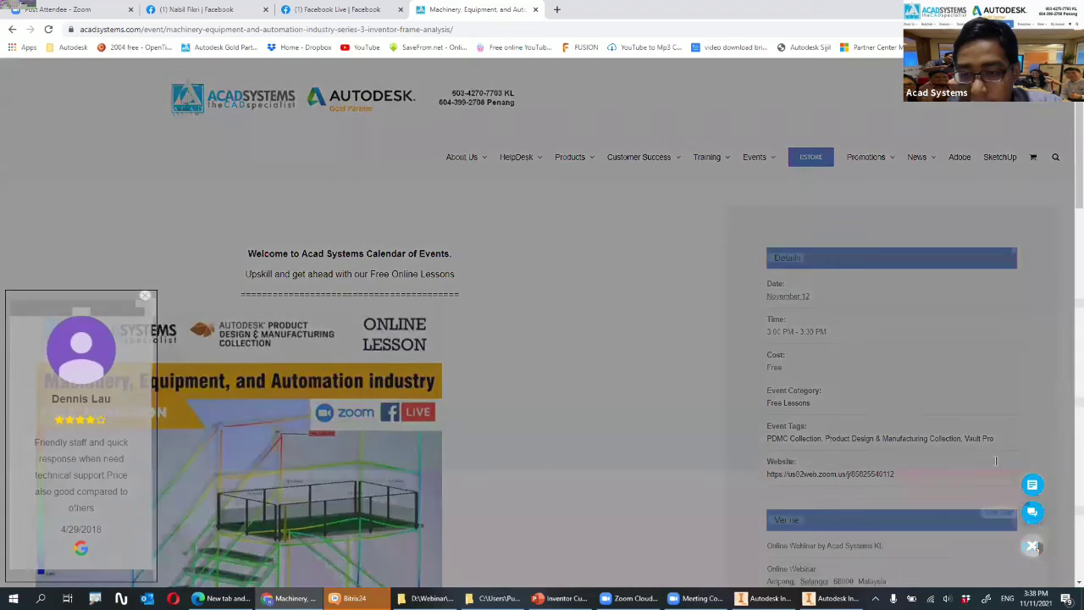
{"action": "left_click", "coordinate": [1031, 512]}
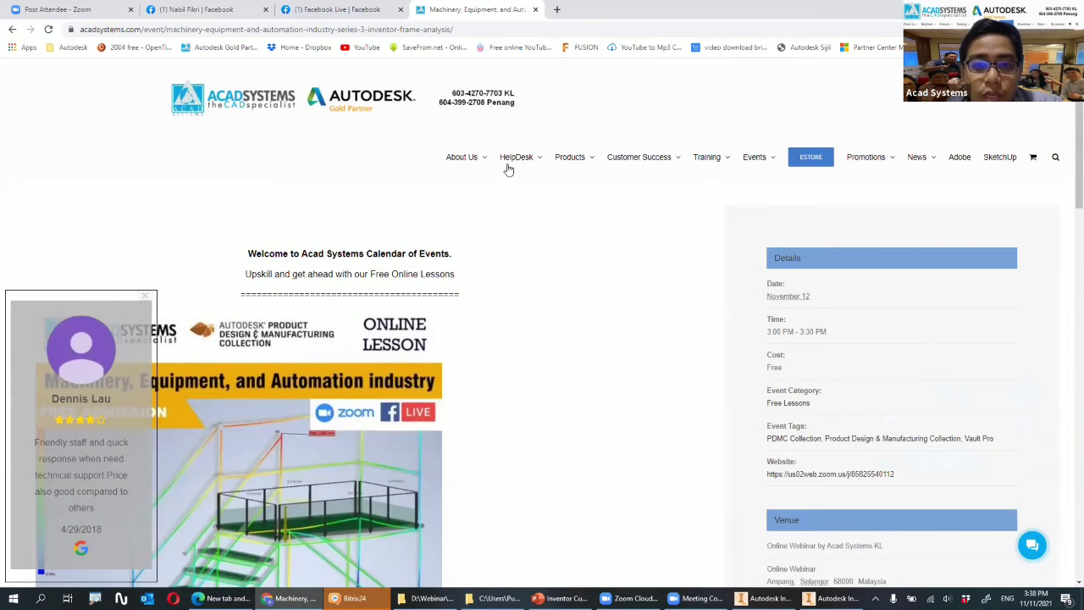
- Open the Acad Systems New Helpdesk page, continue as a guest, and examine the new ticket form
{"action": "mouse_move", "coordinate": [523, 166]}
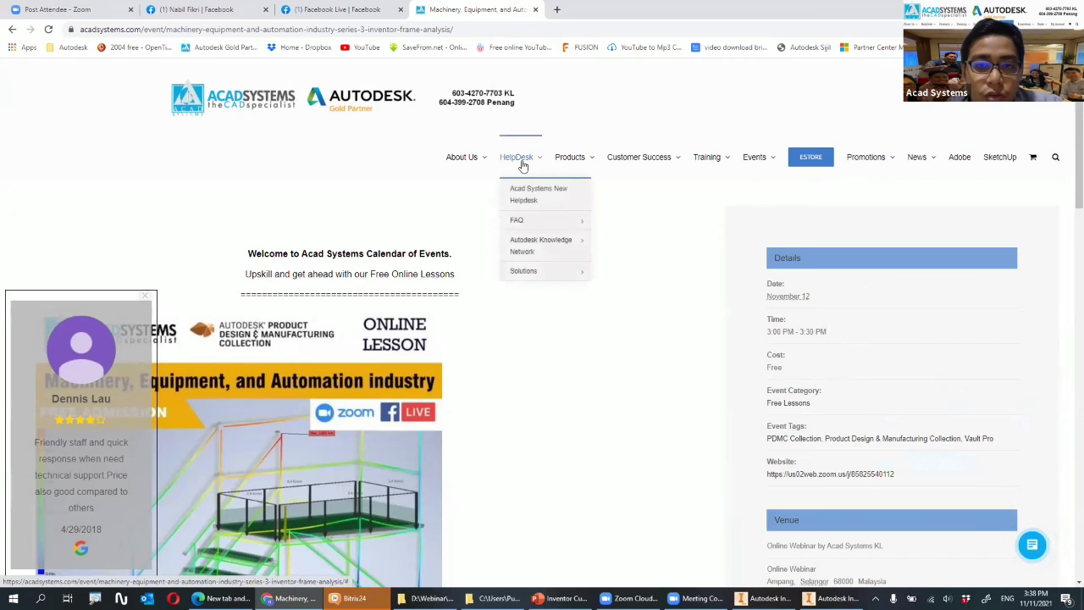
{"action": "left_click", "coordinate": [524, 198]}
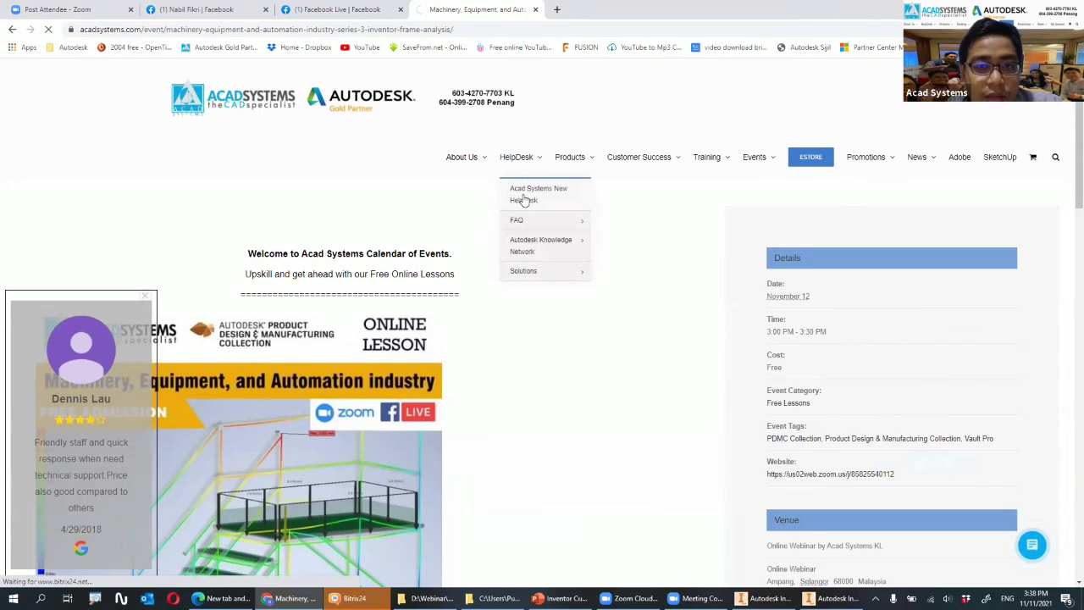
{"action": "scroll", "coordinate": [522, 215], "scroll_direction": "down", "scroll_amount": 2}
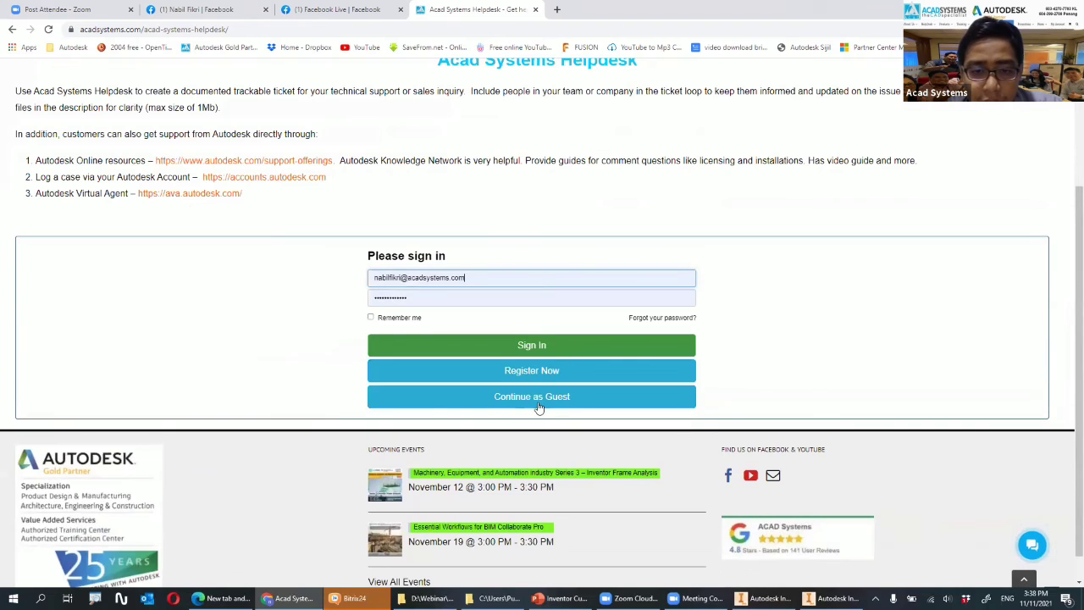
{"action": "left_click", "coordinate": [547, 398]}
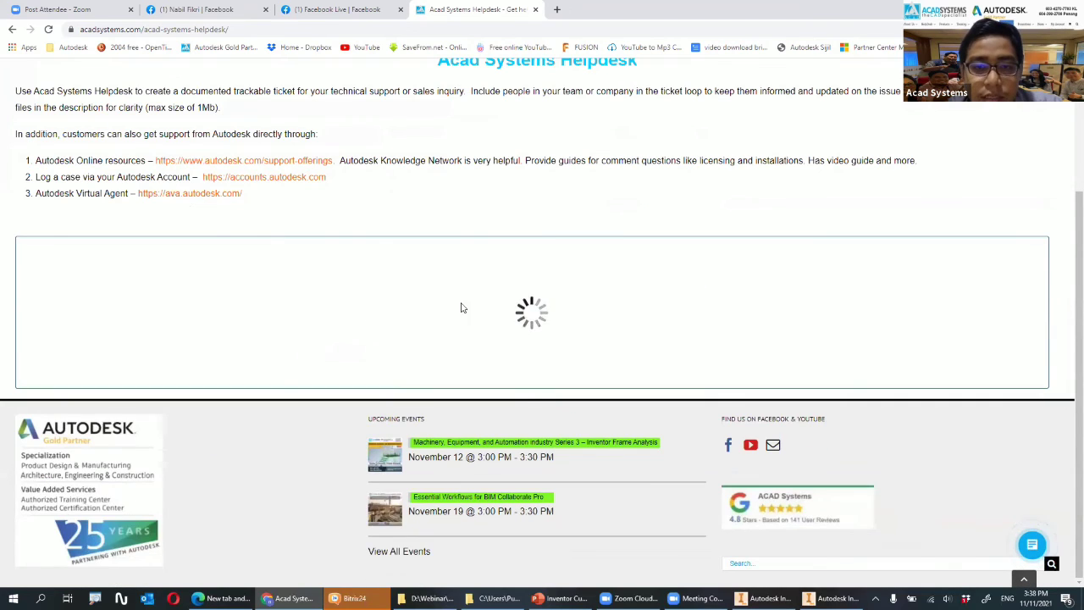
{"action": "scroll", "coordinate": [266, 221], "scroll_direction": "down", "scroll_amount": 2}
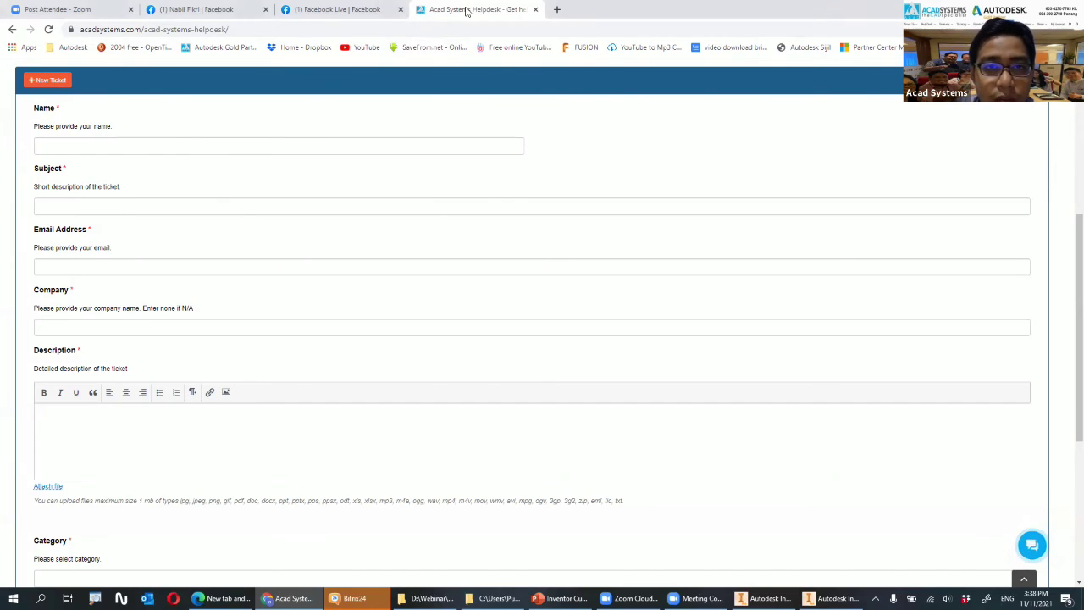
{"action": "scroll", "coordinate": [546, 148], "scroll_direction": "down", "scroll_amount": 1}
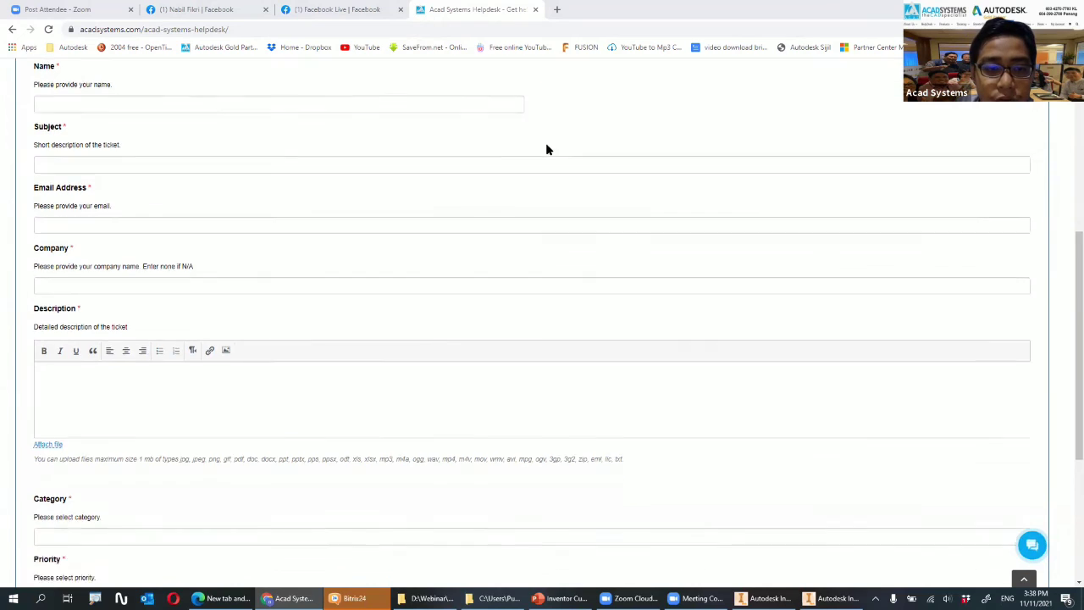
{"action": "scroll", "coordinate": [547, 140], "scroll_direction": "up", "scroll_amount": 4}
{"action": "scroll", "coordinate": [546, 139], "scroll_direction": "up", "scroll_amount": 1}
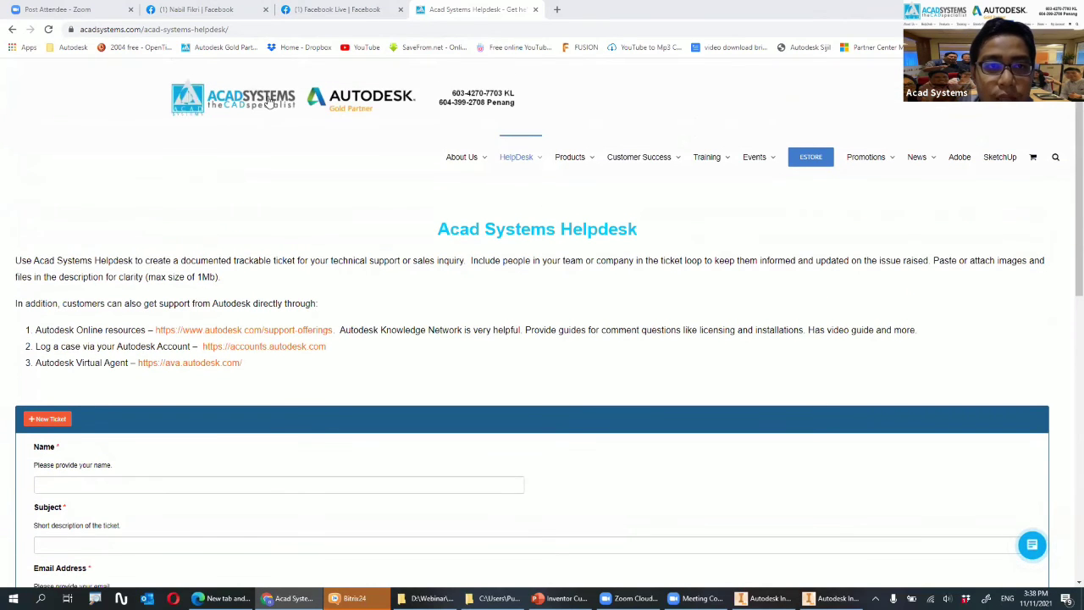
- Return to the Acad Systems home page and examine the 2021 online training schedule and the footer's social links
{"action": "left_click", "coordinate": [239, 99]}
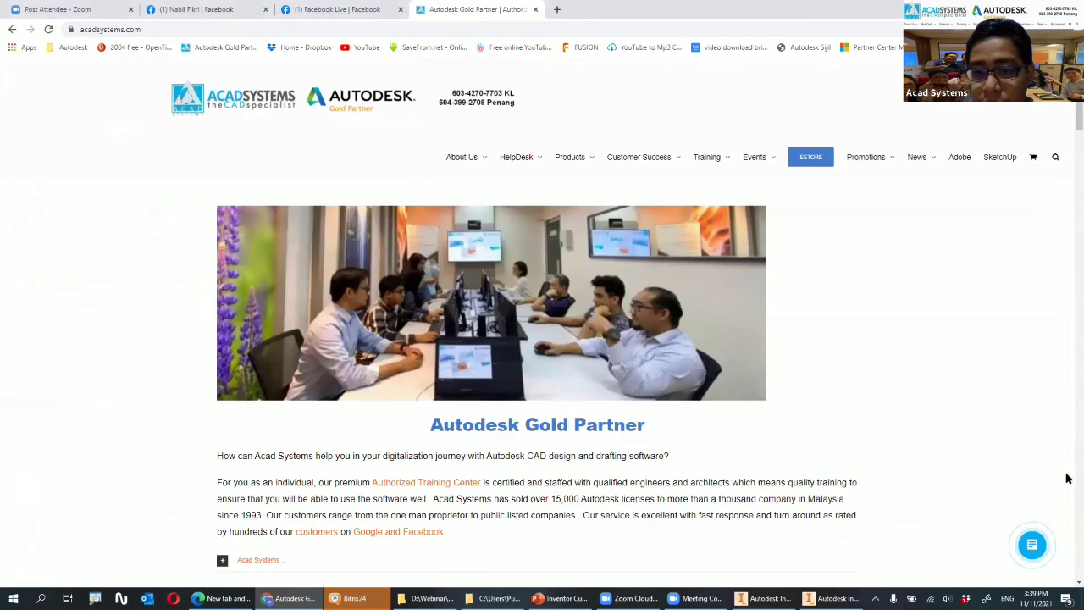
{"action": "scroll", "coordinate": [1069, 550], "scroll_direction": "down", "scroll_amount": 20}
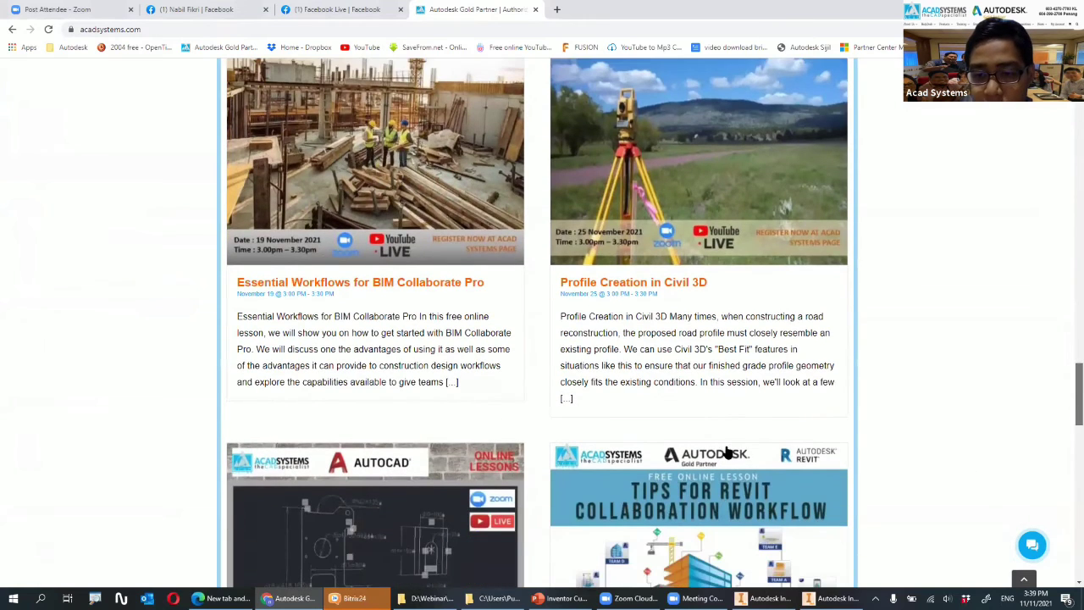
{"action": "scroll", "coordinate": [726, 453], "scroll_direction": "down", "scroll_amount": 10}
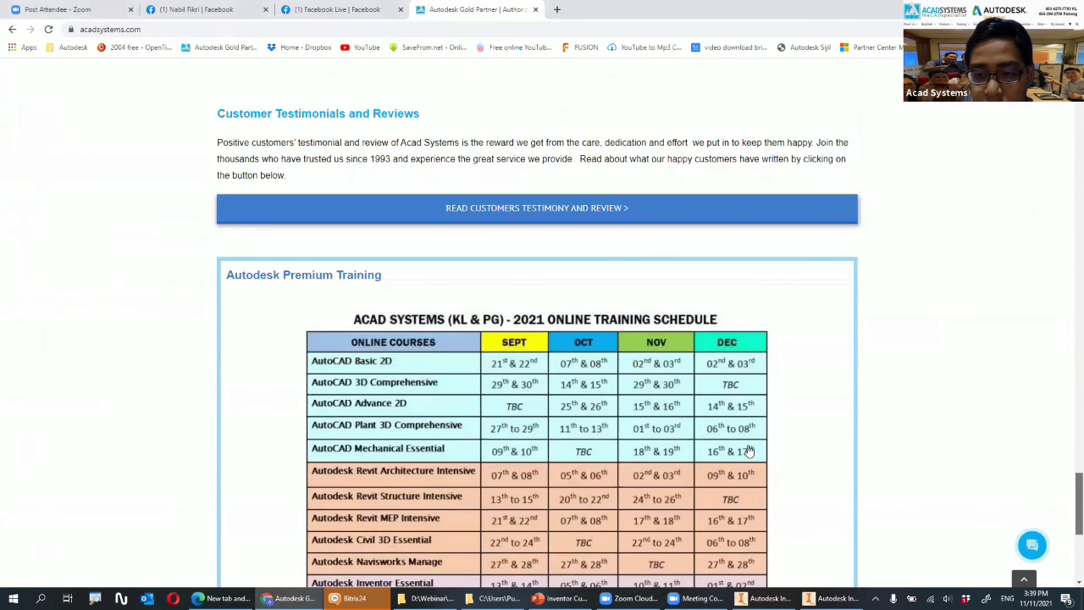
{"action": "scroll", "coordinate": [727, 451], "scroll_direction": "down", "scroll_amount": 3}
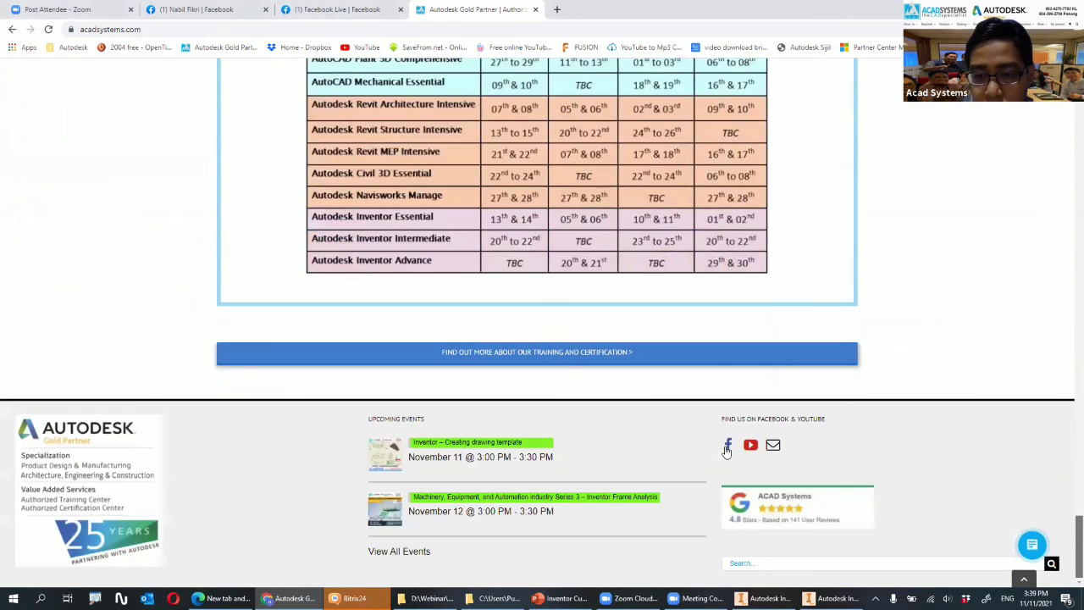
- Open the company's Facebook page from the website footer, view its videos, and close the page
{"action": "left_click", "coordinate": [727, 447]}
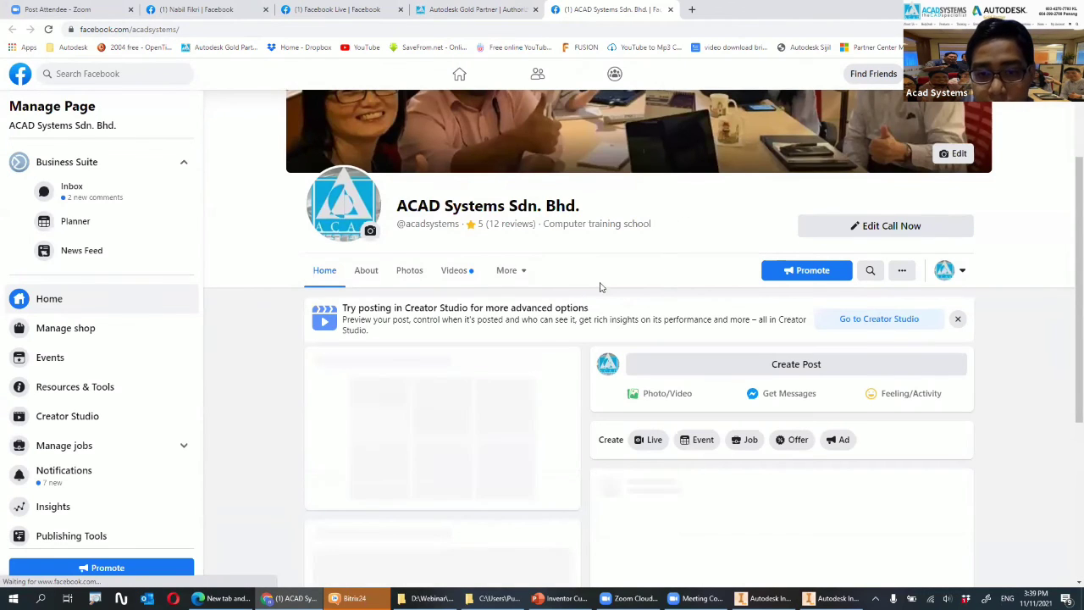
{"action": "left_click", "coordinate": [451, 271]}
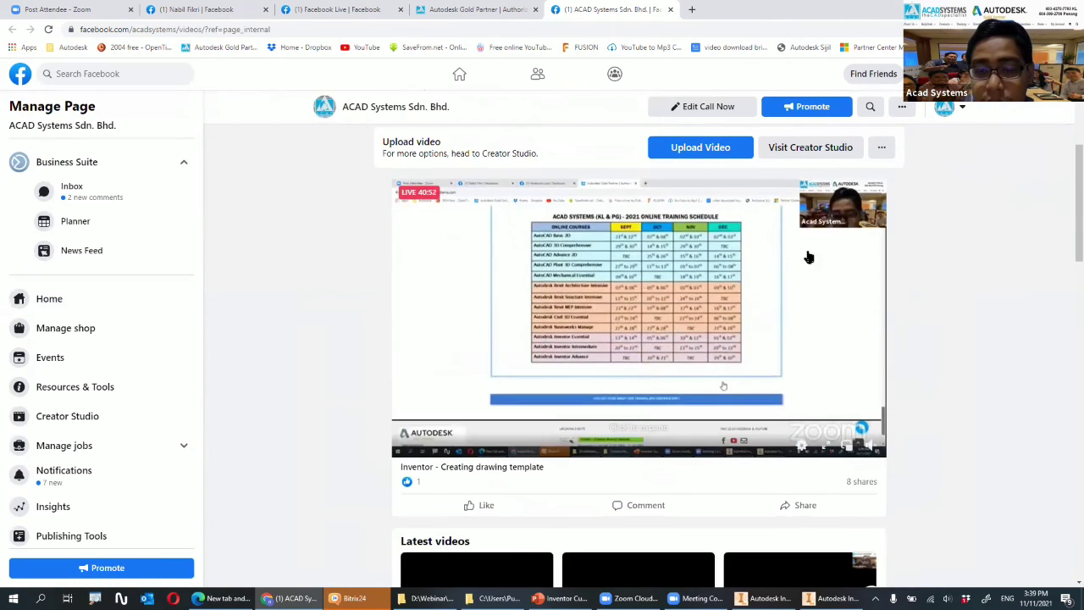
{"action": "left_click", "coordinate": [669, 10]}
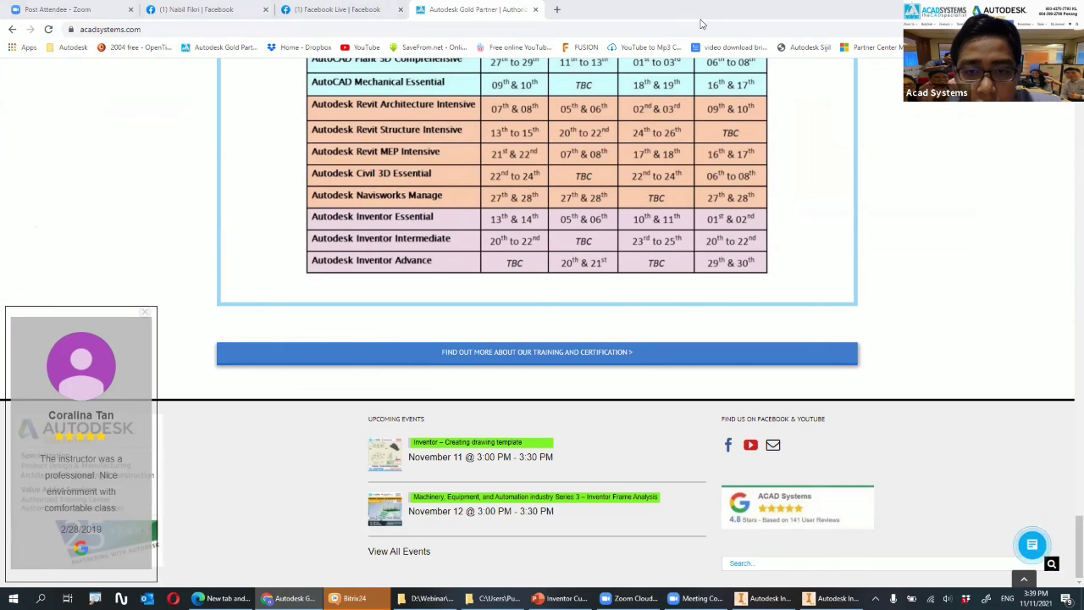
- Switch to Inventor, show the drawing's annotation tools, and compare the drawing with the annotated ADSK-011713 part
{"action": "left_click", "coordinate": [816, 593]}
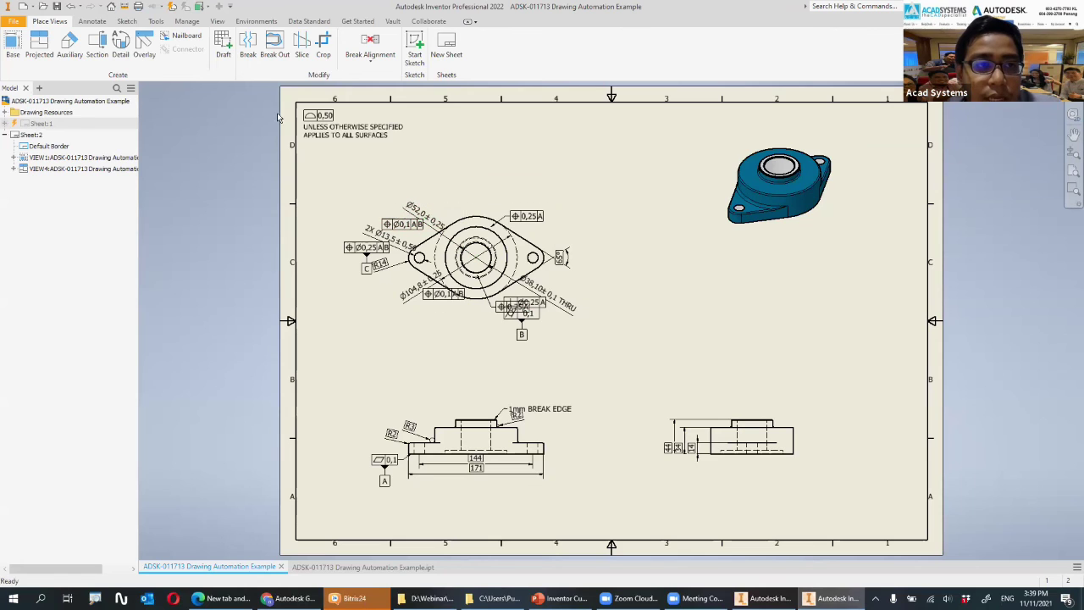
{"action": "left_click", "coordinate": [90, 21]}
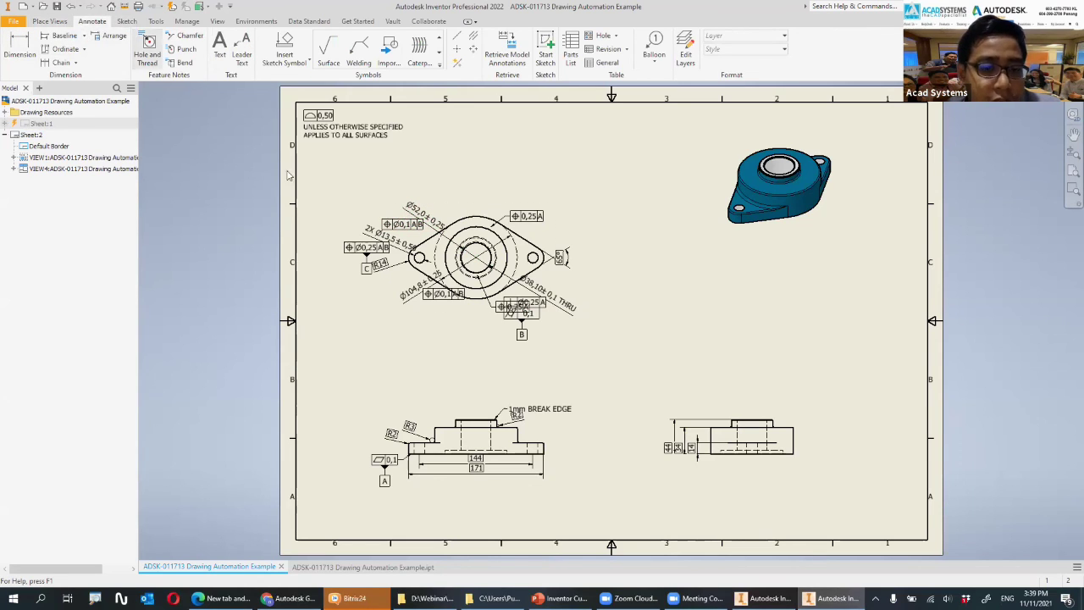
{"action": "left_click", "coordinate": [362, 567]}
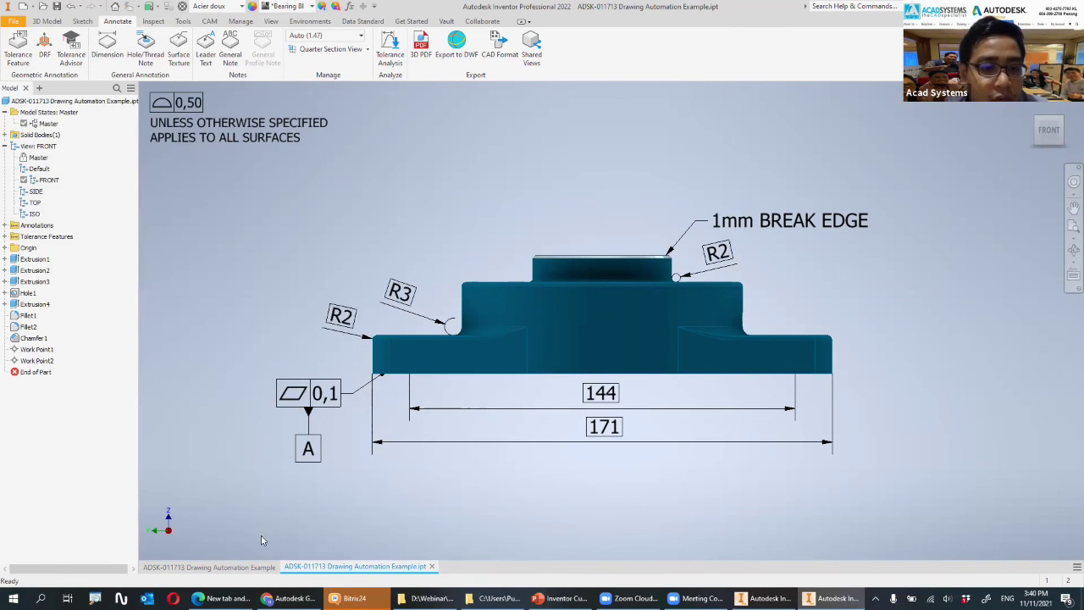
{"action": "left_click", "coordinate": [209, 566]}
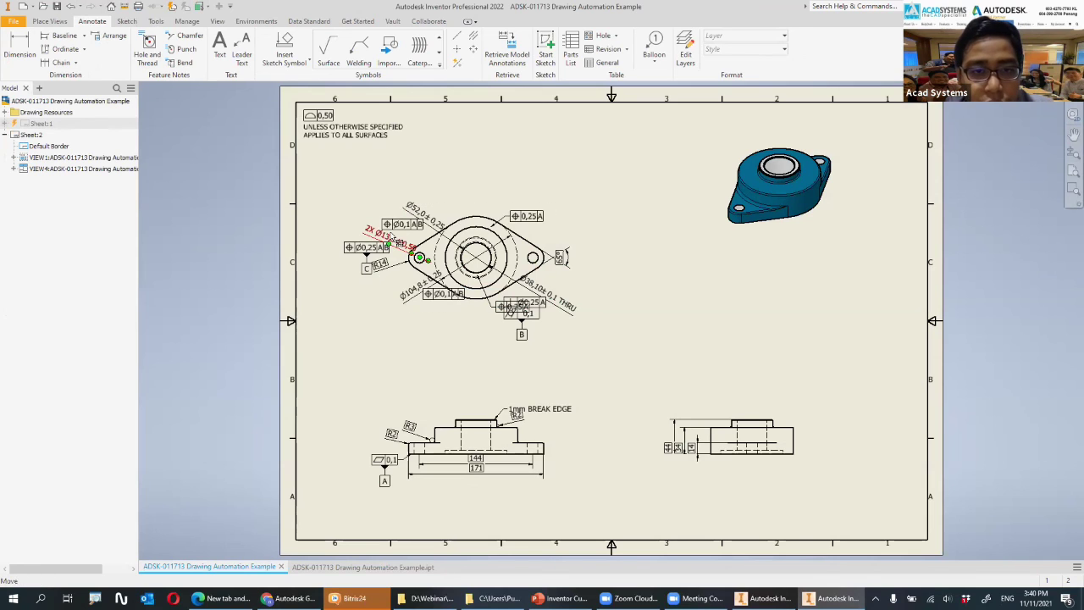
- Inspect the ISO drawing view's representation options for the camera view and 3D annotations, leaving them as set
{"action": "double_click", "coordinate": [771, 237]}
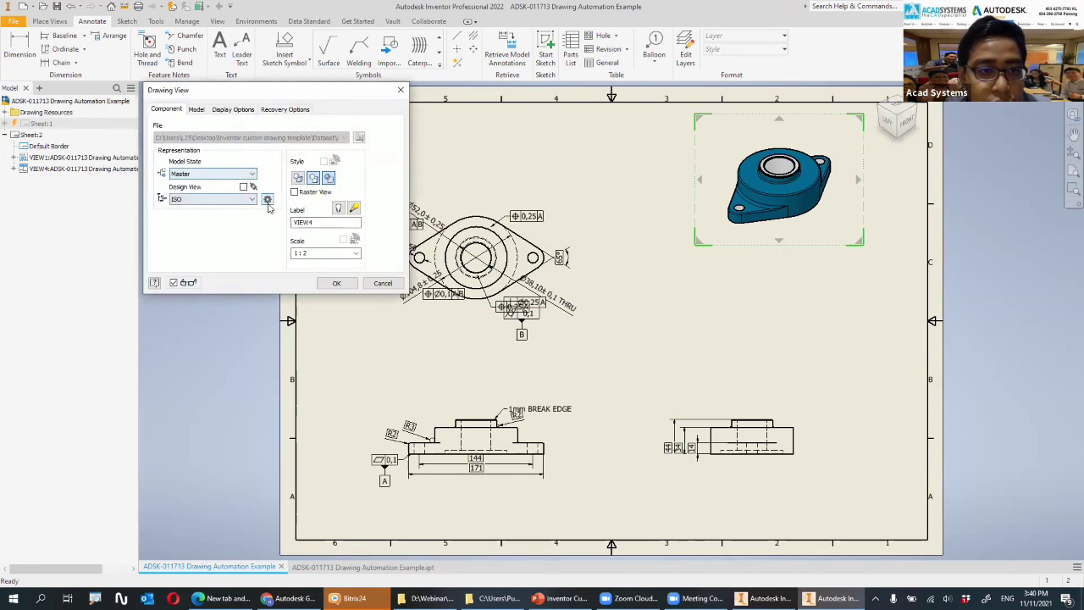
{"action": "left_click", "coordinate": [267, 201]}
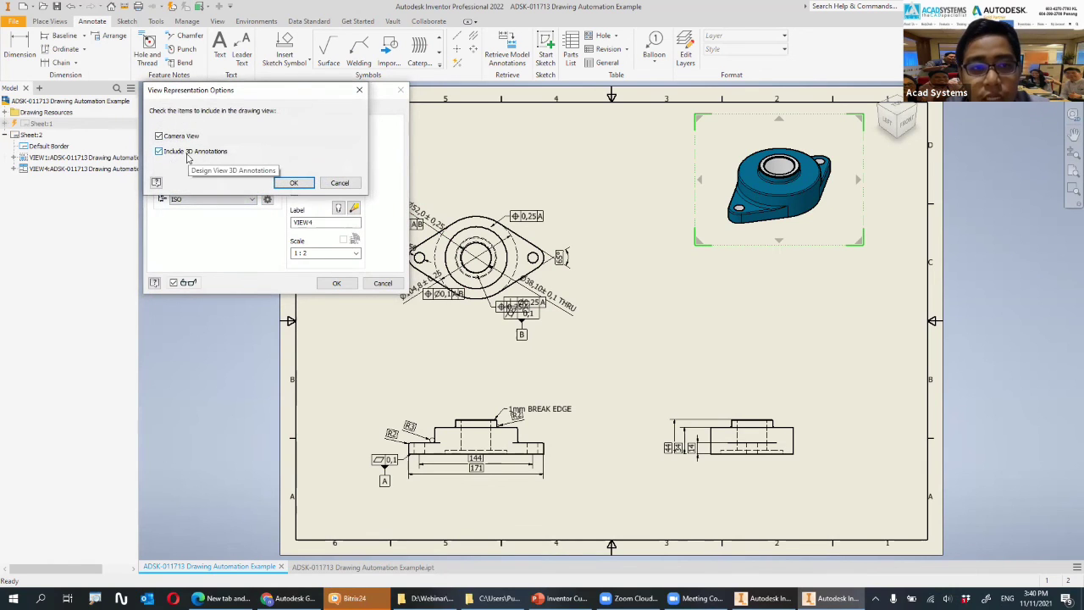
{"action": "left_click", "coordinate": [339, 183]}
{"action": "key", "text": "Return"}
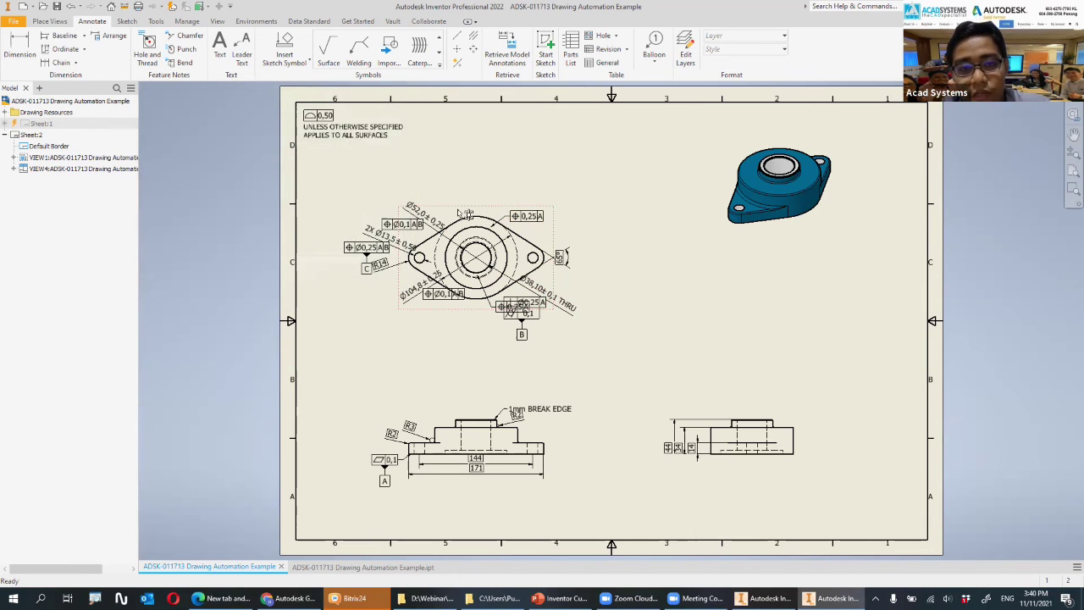
- Add a 3D annotation dimension between the two mounting holes of the ADSK-011713 part, placed above the flange
{"action": "left_click", "coordinate": [345, 568]}
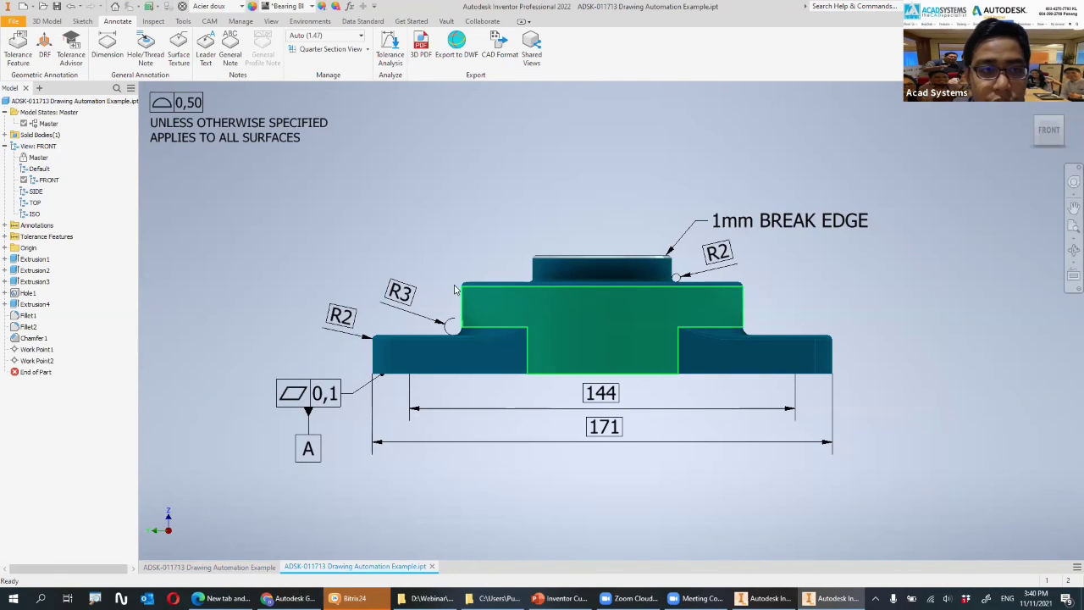
{"action": "left_click", "coordinate": [108, 48]}
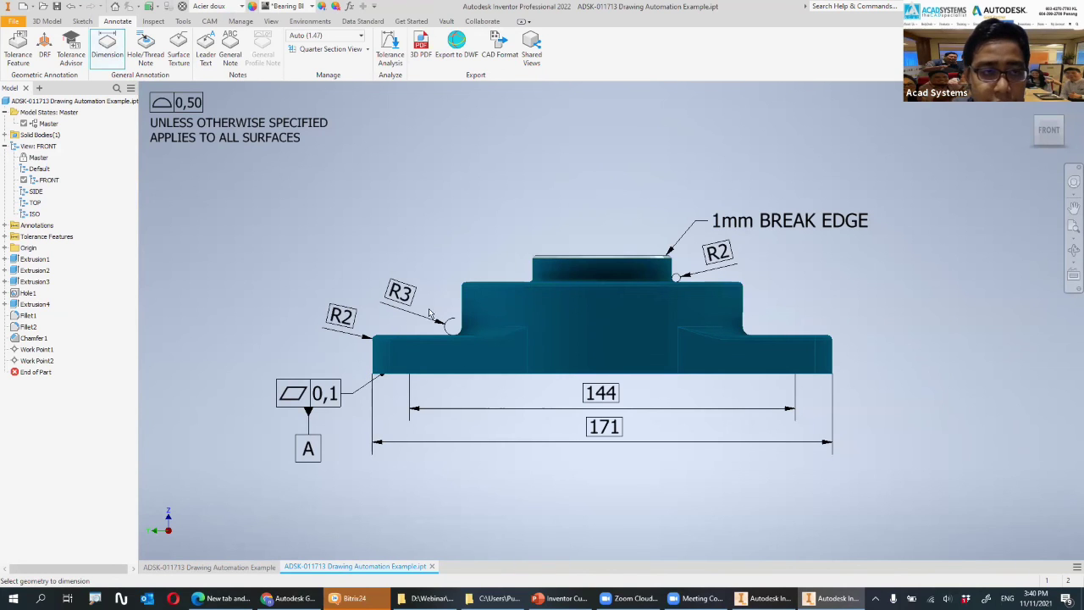
{"action": "middle_click_drag", "start_coordinate": [425, 328], "coordinate": [693, 316], "text": "shift"}
{"action": "left_click", "coordinate": [424, 347]}
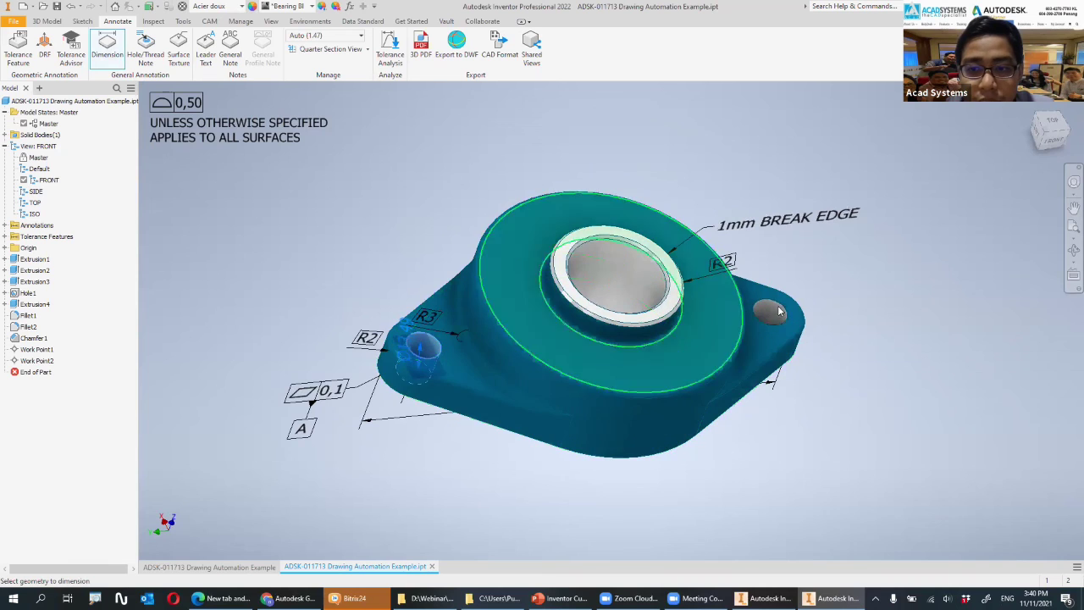
{"action": "left_click", "coordinate": [704, 165]}
- Dimension the body's outer diameter above the side view in the drawing, and compare the drawing with the annotated part
{"action": "left_click", "coordinate": [209, 566]}
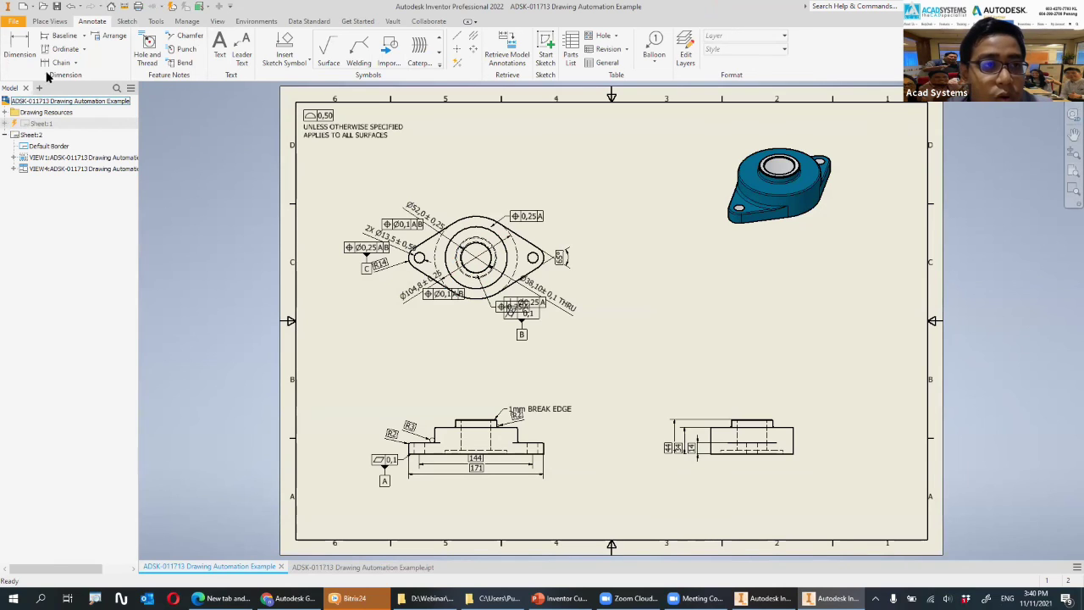
{"action": "left_click", "coordinate": [19, 50]}
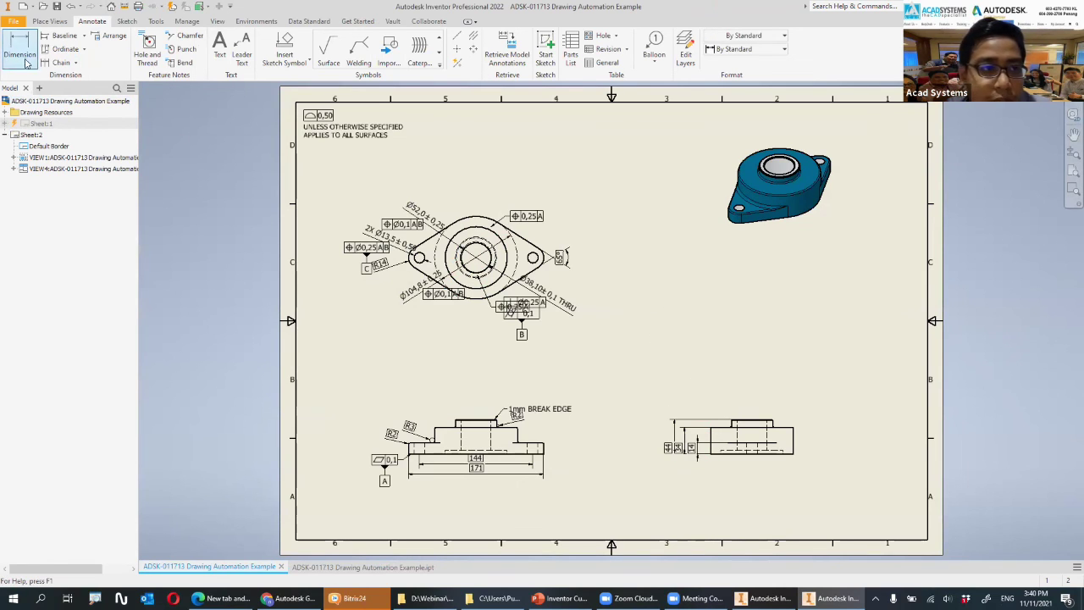
{"action": "left_click", "coordinate": [711, 440]}
{"action": "left_click", "coordinate": [793, 441]}
{"action": "left_click", "coordinate": [752, 371]}
{"action": "left_click", "coordinate": [394, 284]}
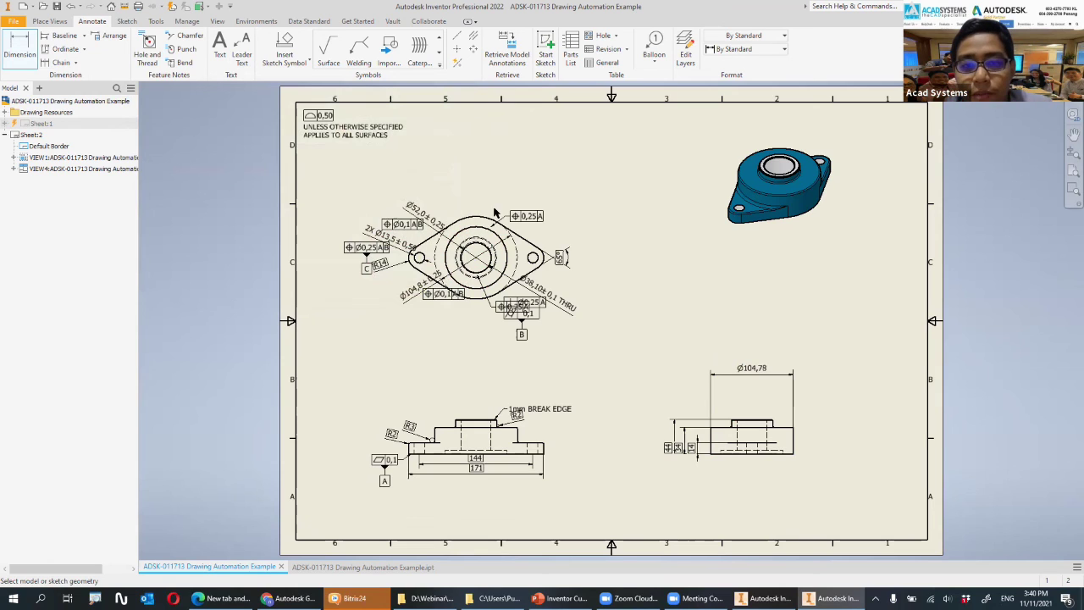
{"action": "key", "text": "Escape"}
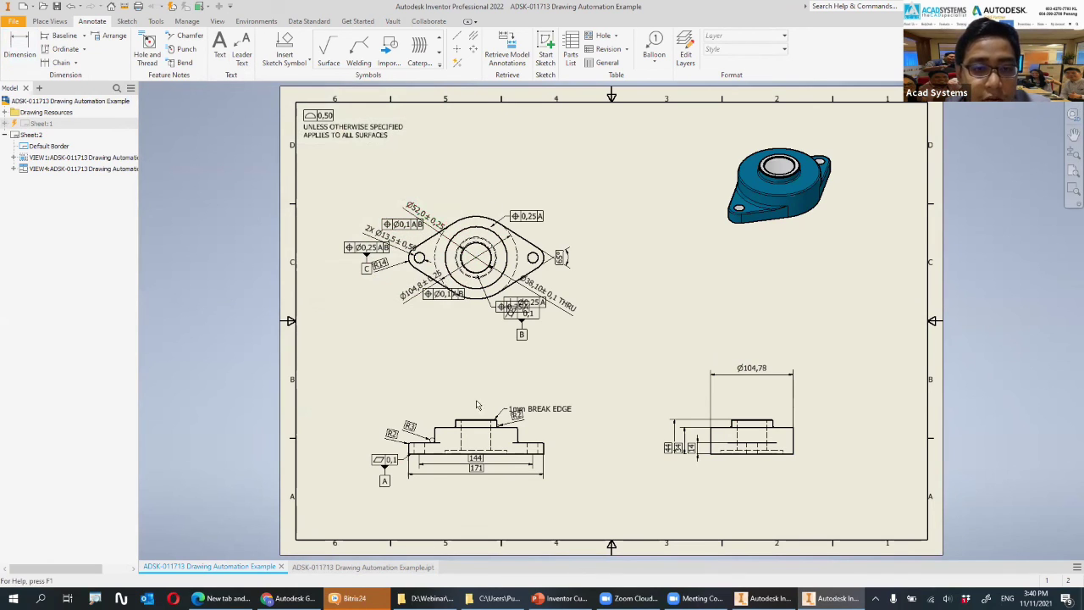
{"action": "key", "text": "ctrl+Tab"}
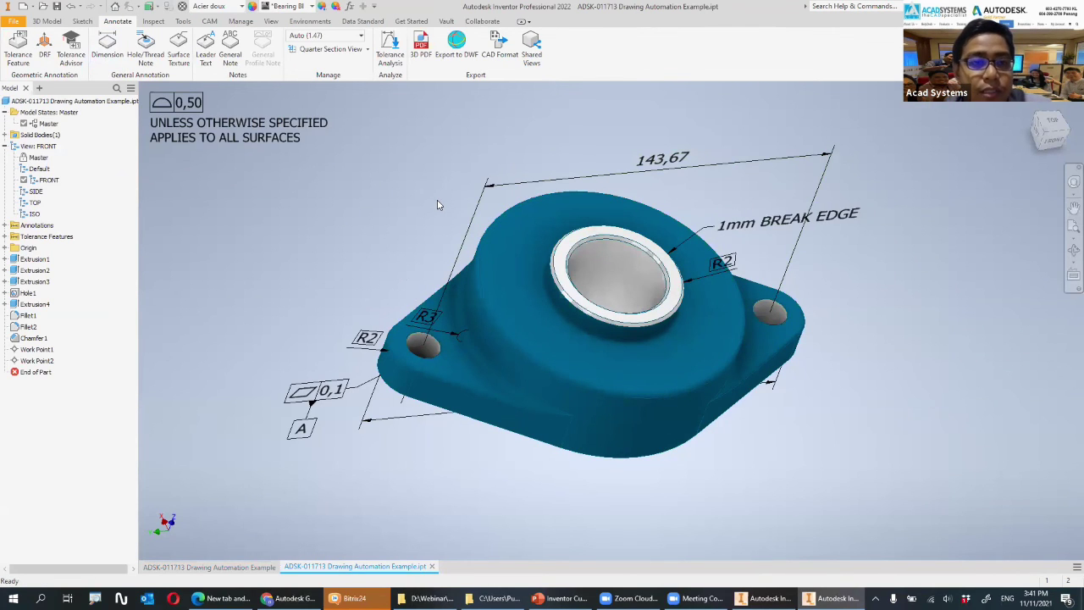
{"action": "left_click", "coordinate": [242, 568]}
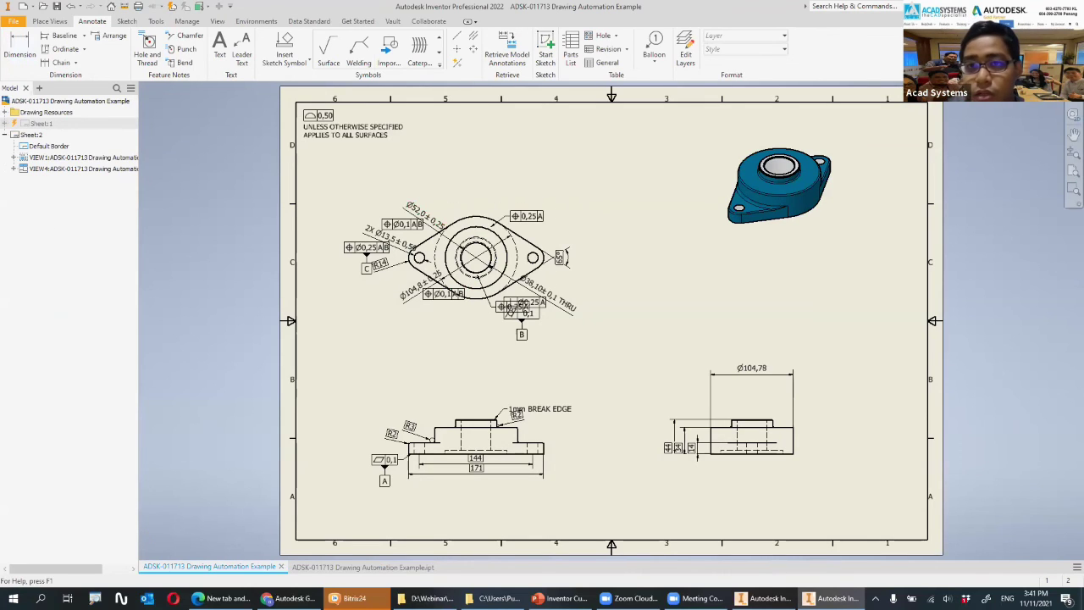